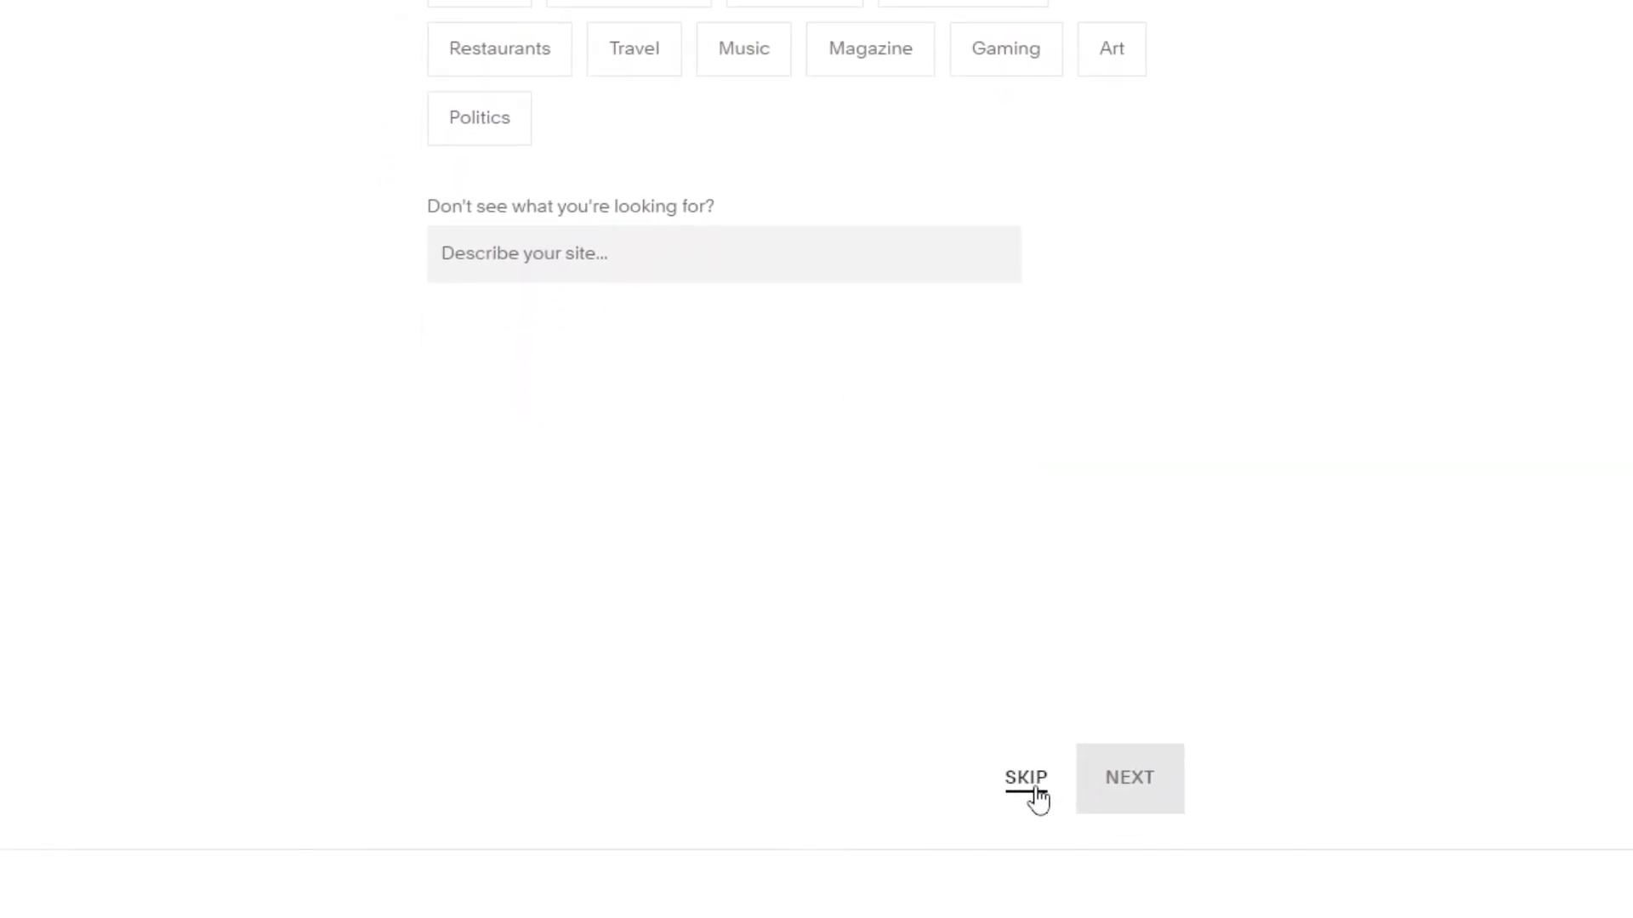
# Step: Skip the setup questions about the site's topic, goals and process stage
pyautogui.click(1031, 784)
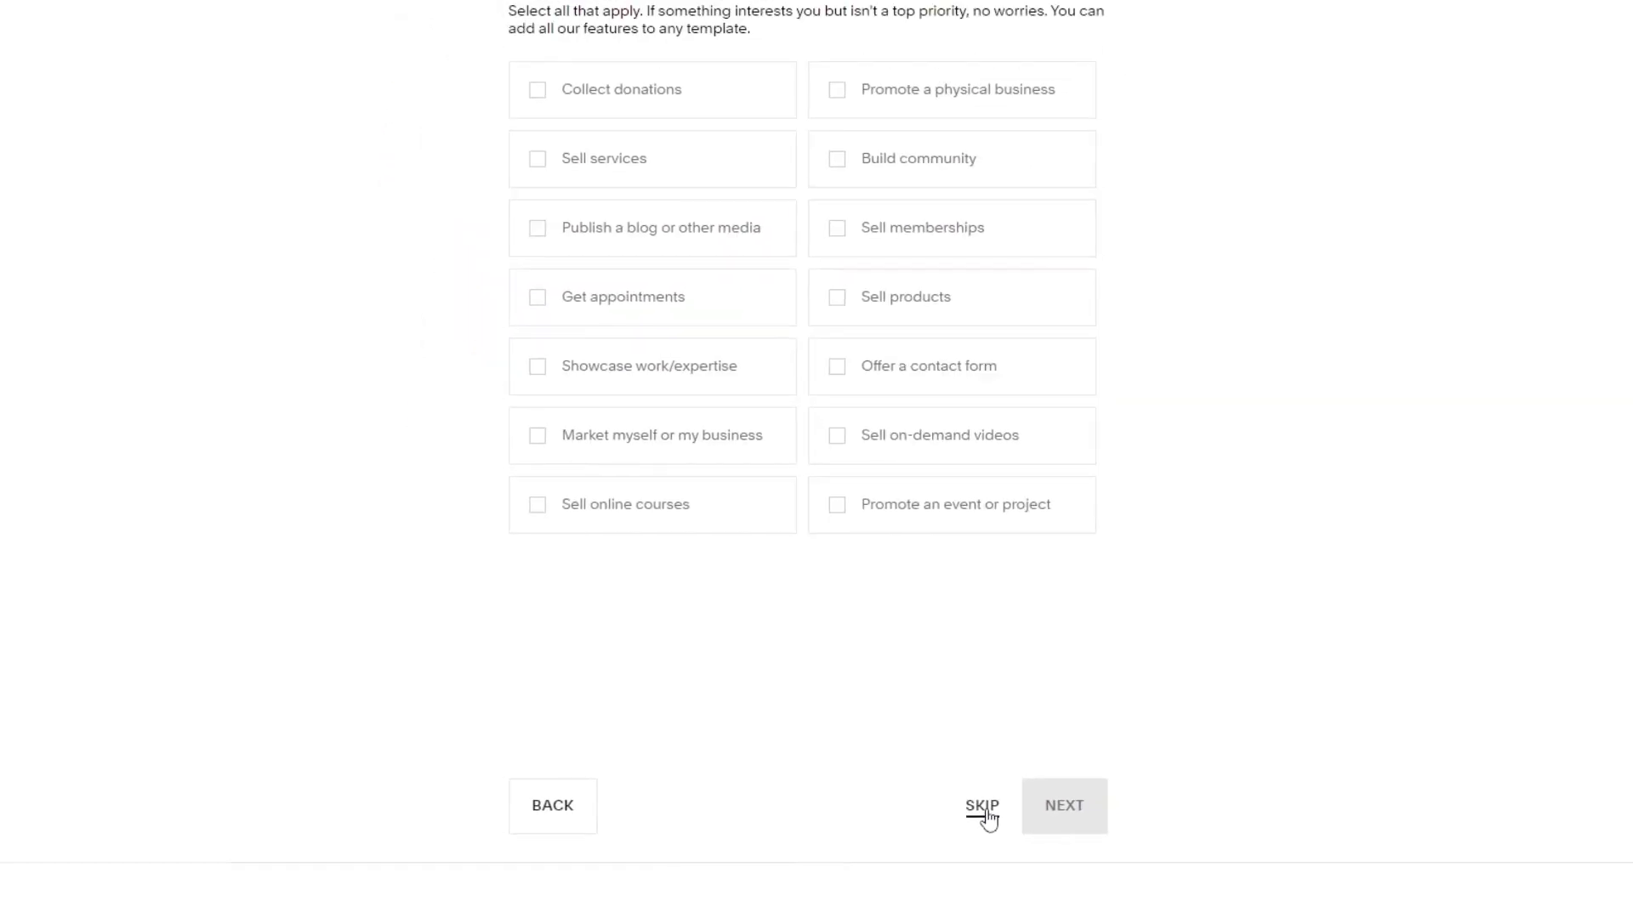
pyautogui.click(1027, 781)
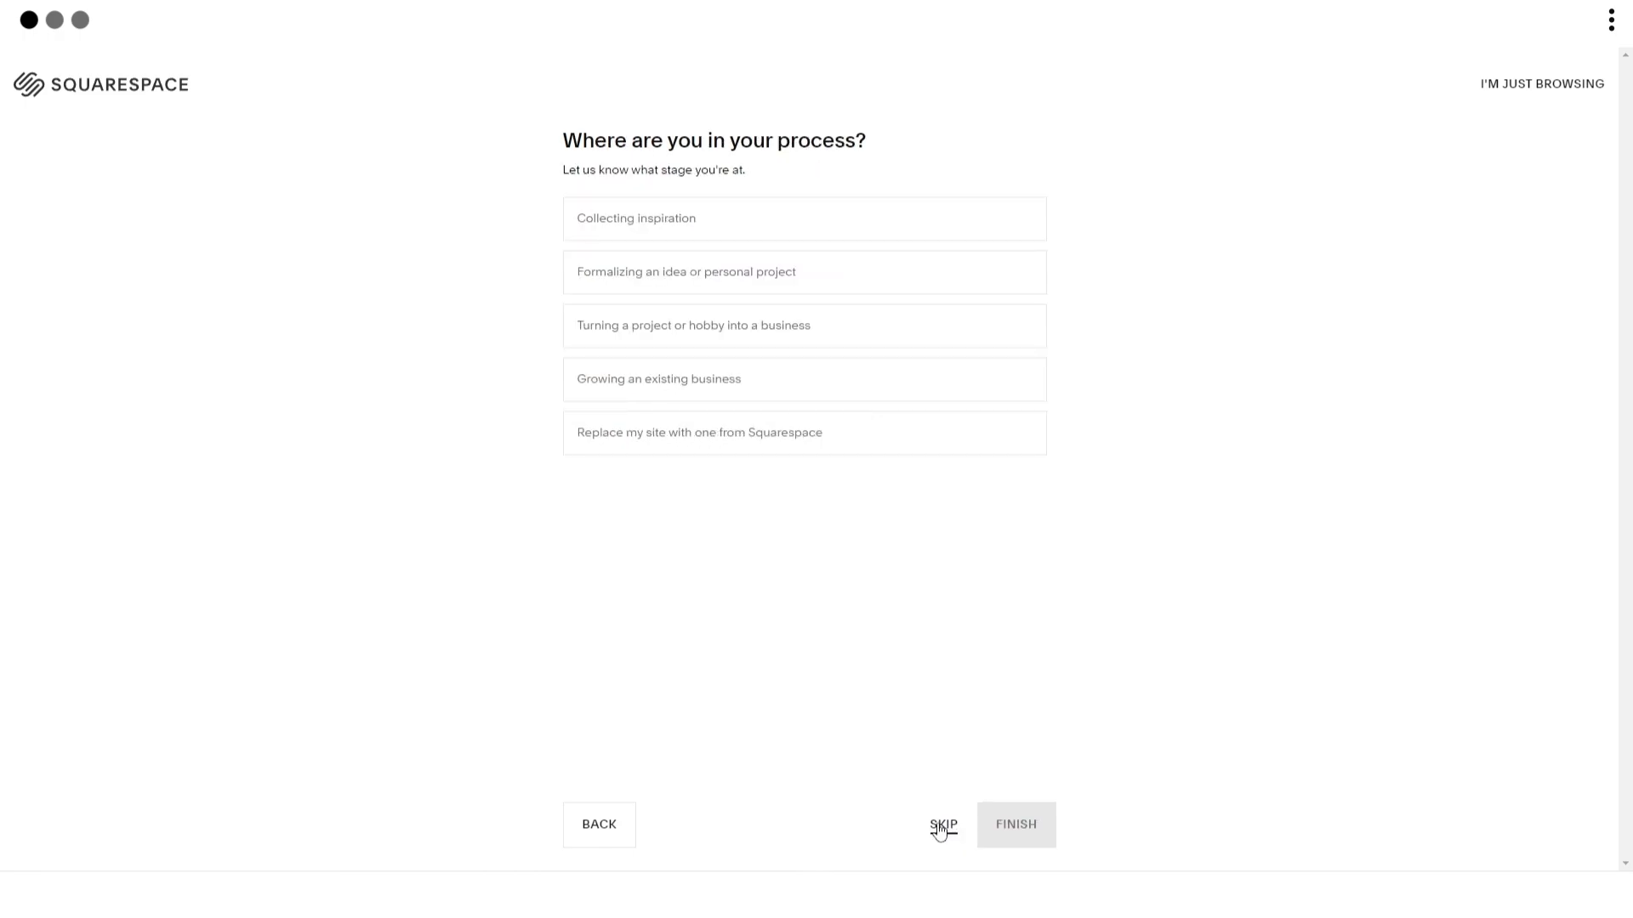
pyautogui.click(942, 824)
# Step: Browse the best template matches among the Popular Designs
pyautogui.scroll(-7, 782, 474)
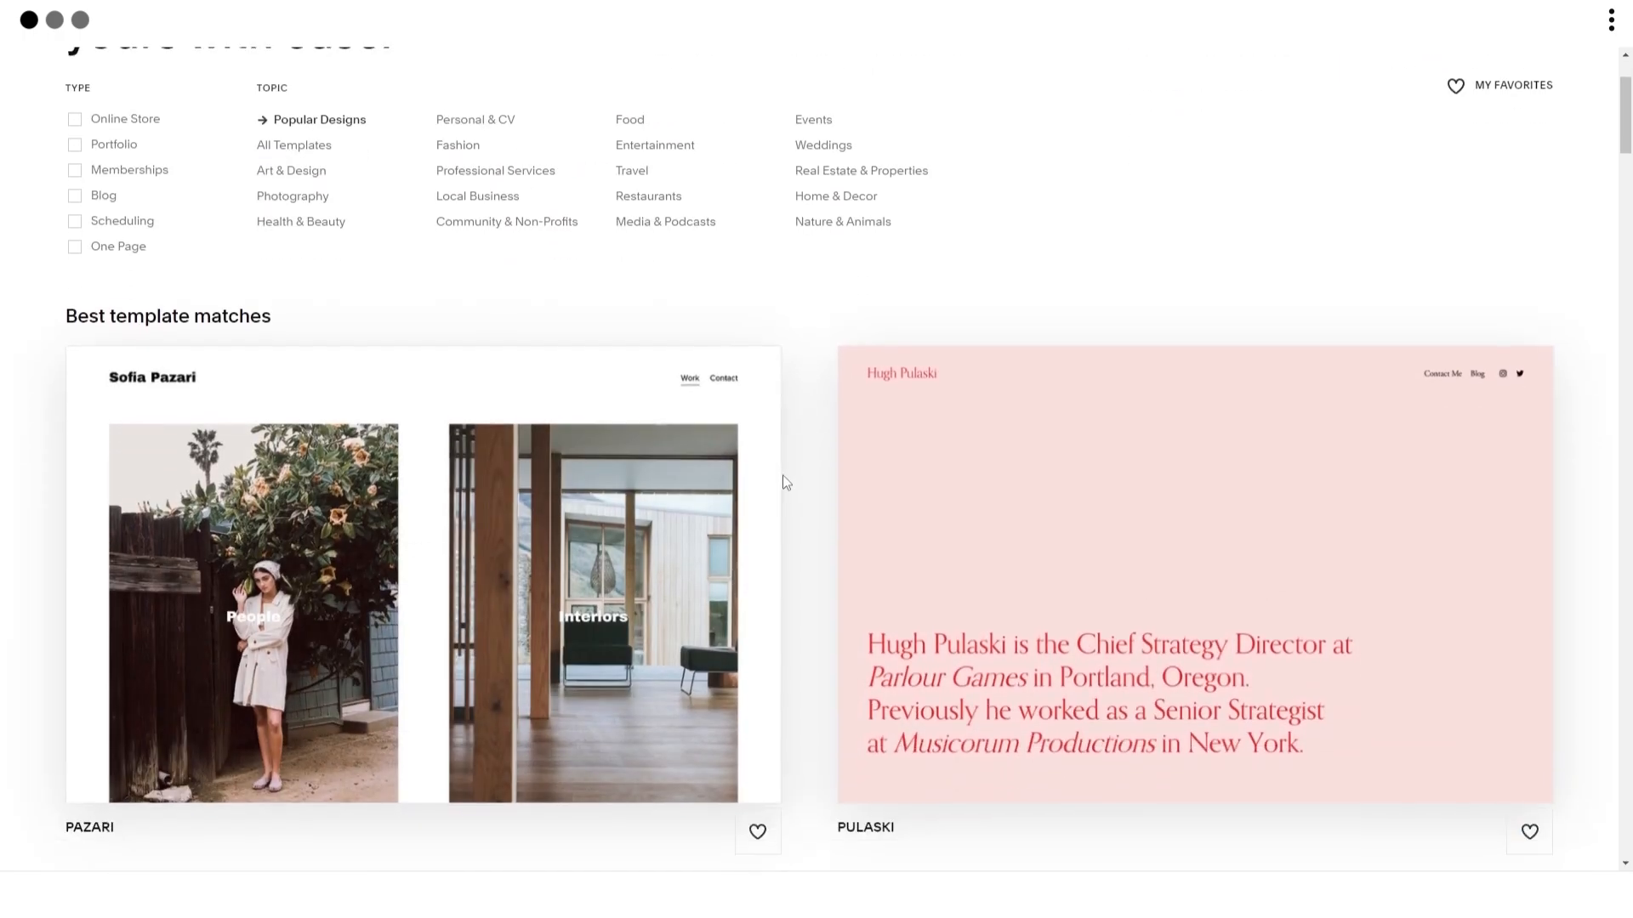
pyautogui.scroll(4, 791, 478)
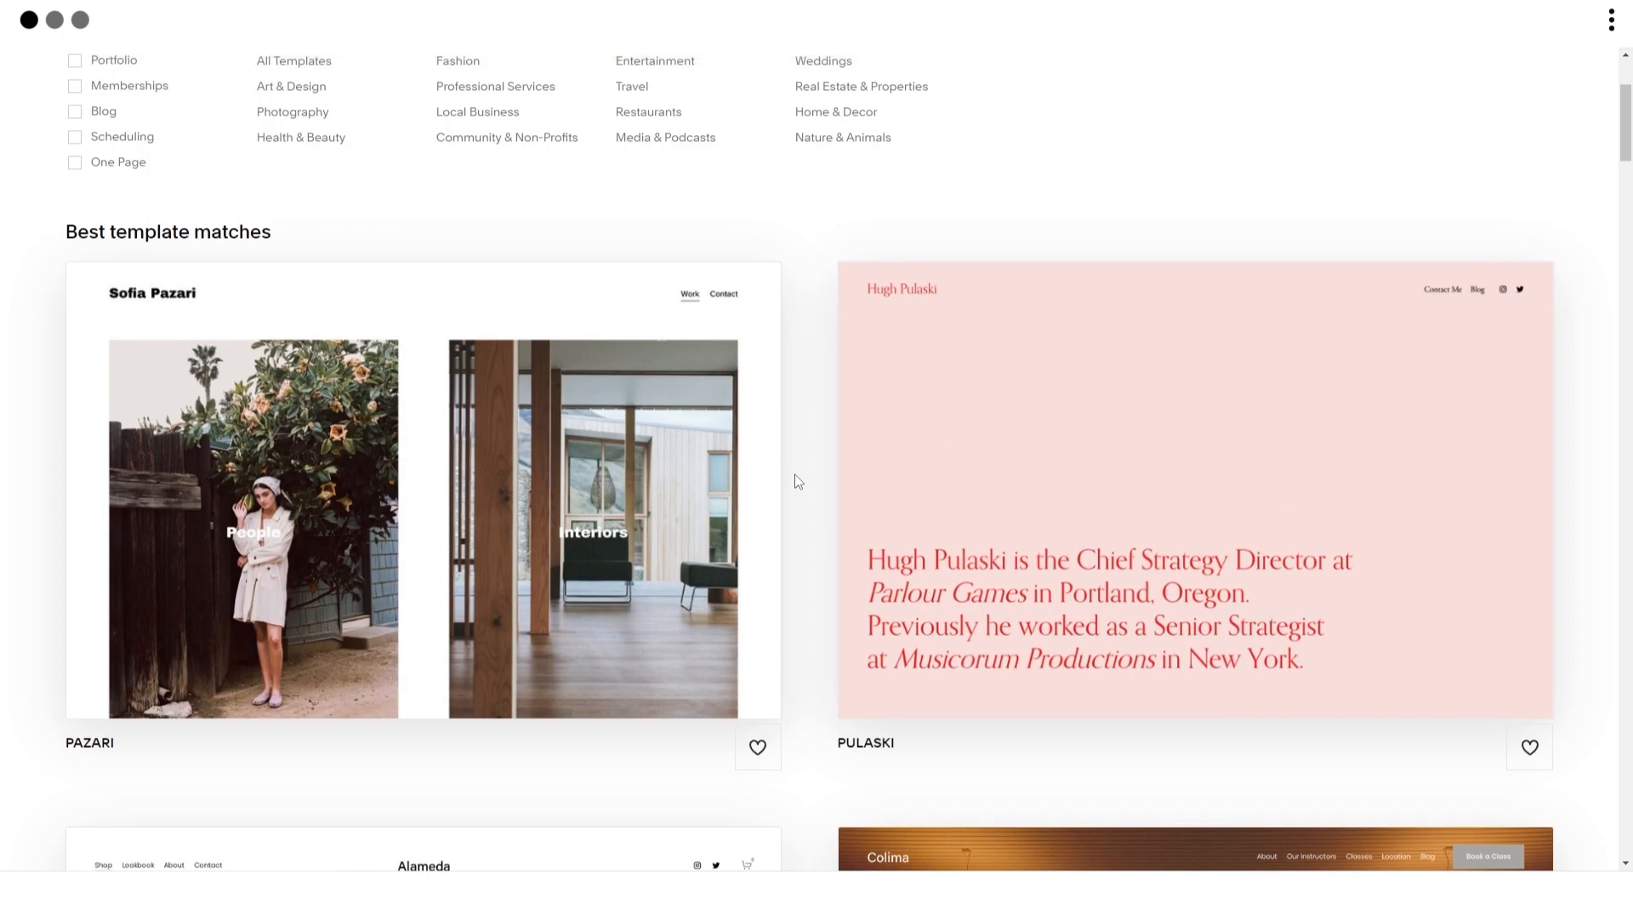
pyautogui.scroll(-5, 798, 480)
pyautogui.scroll(-11, 799, 482)
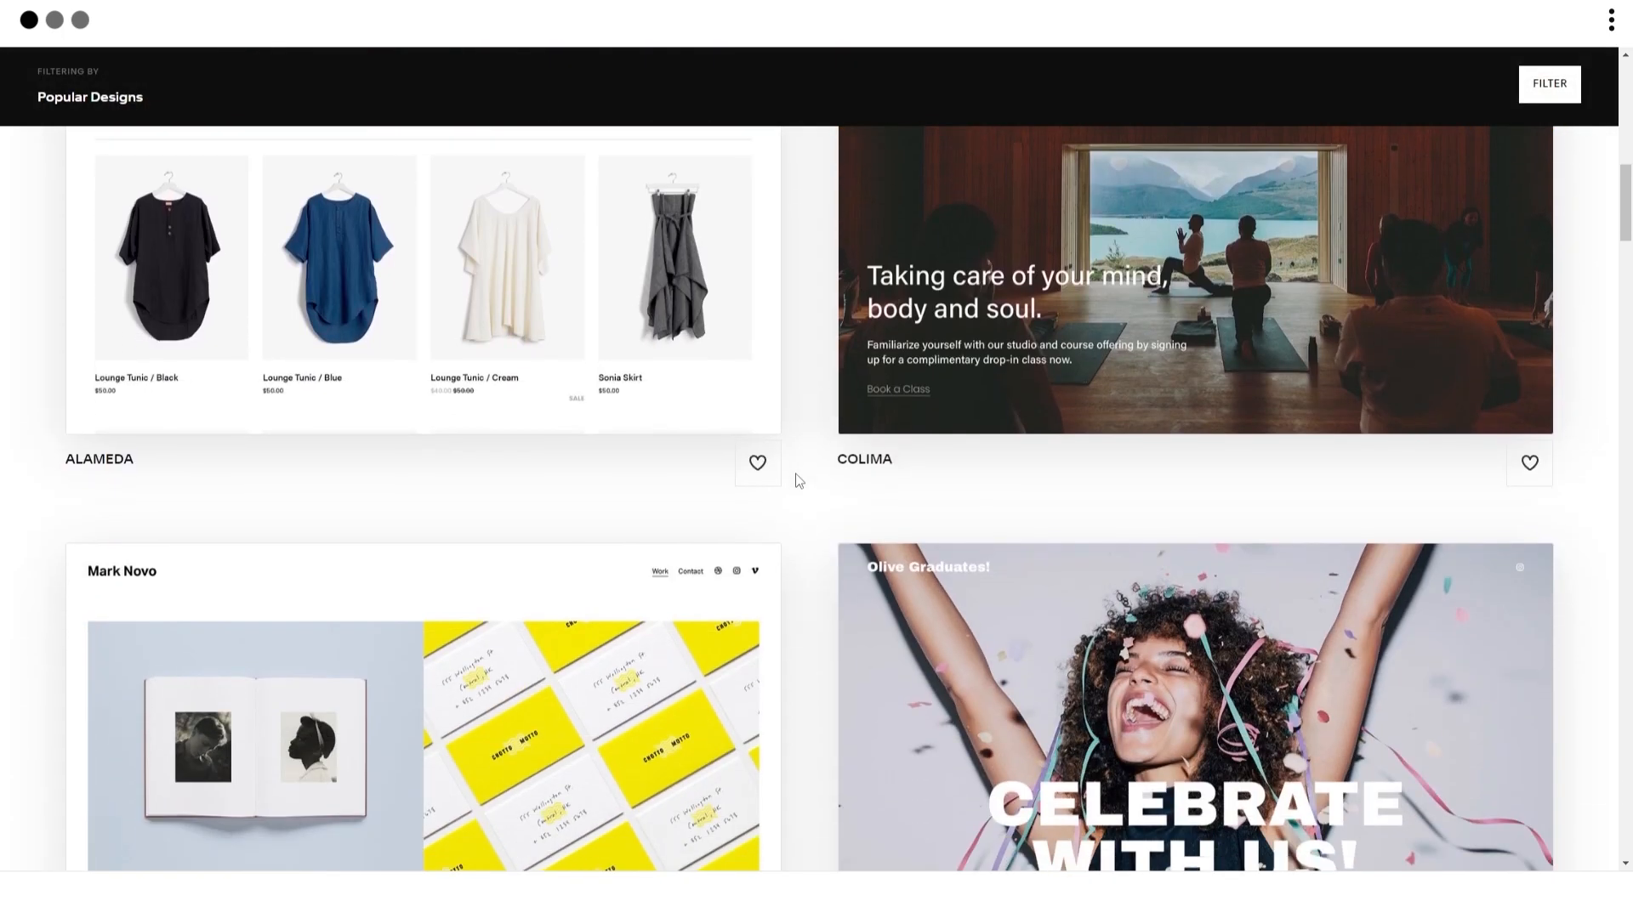
pyautogui.scroll(-7, 800, 482)
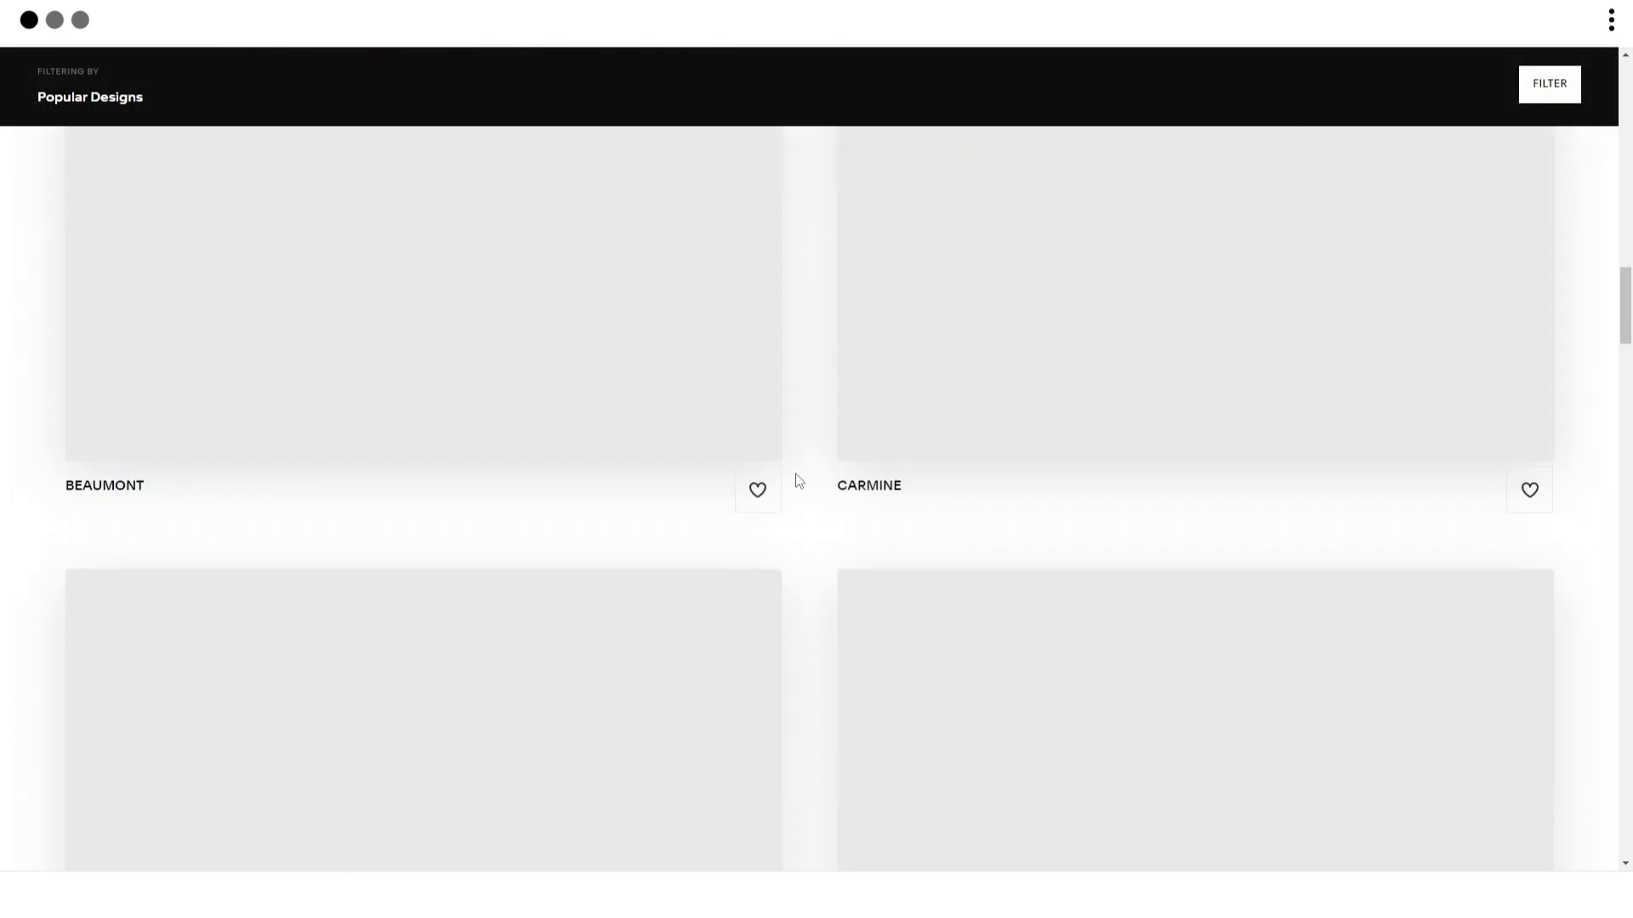
pyautogui.scroll(-4, 799, 481)
pyautogui.scroll(13, 799, 481)
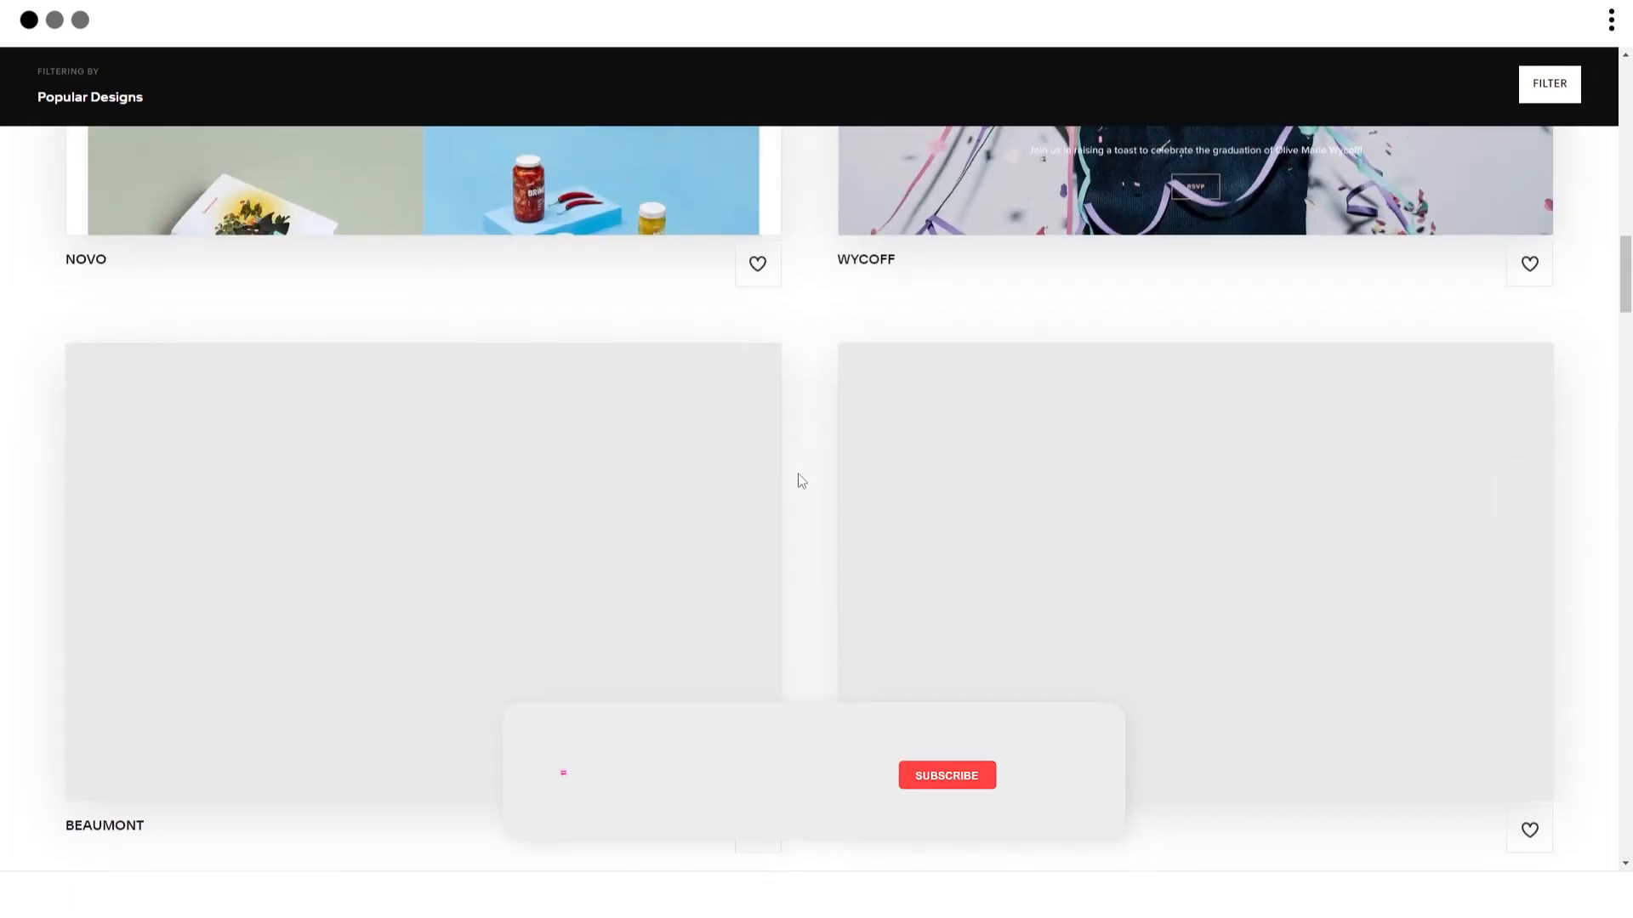
pyautogui.scroll(7, 799, 481)
# Step: Preview the Alameda template and examine its shop page from the header down to the newsletter footer
pyautogui.moveTo(270, 627)
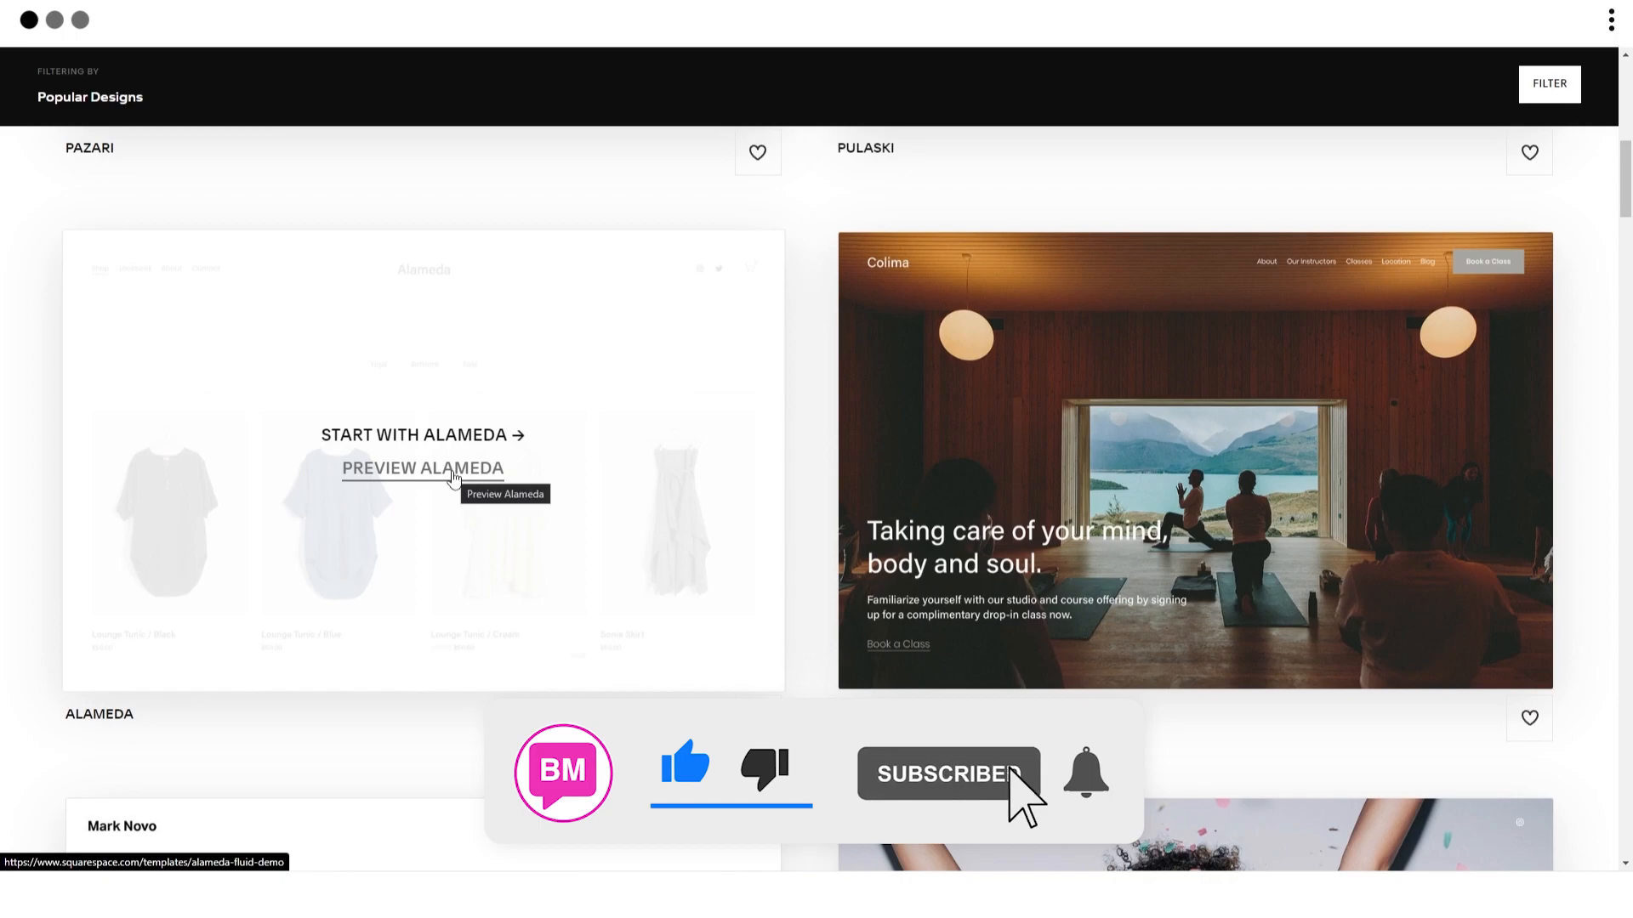
pyautogui.click(455, 475)
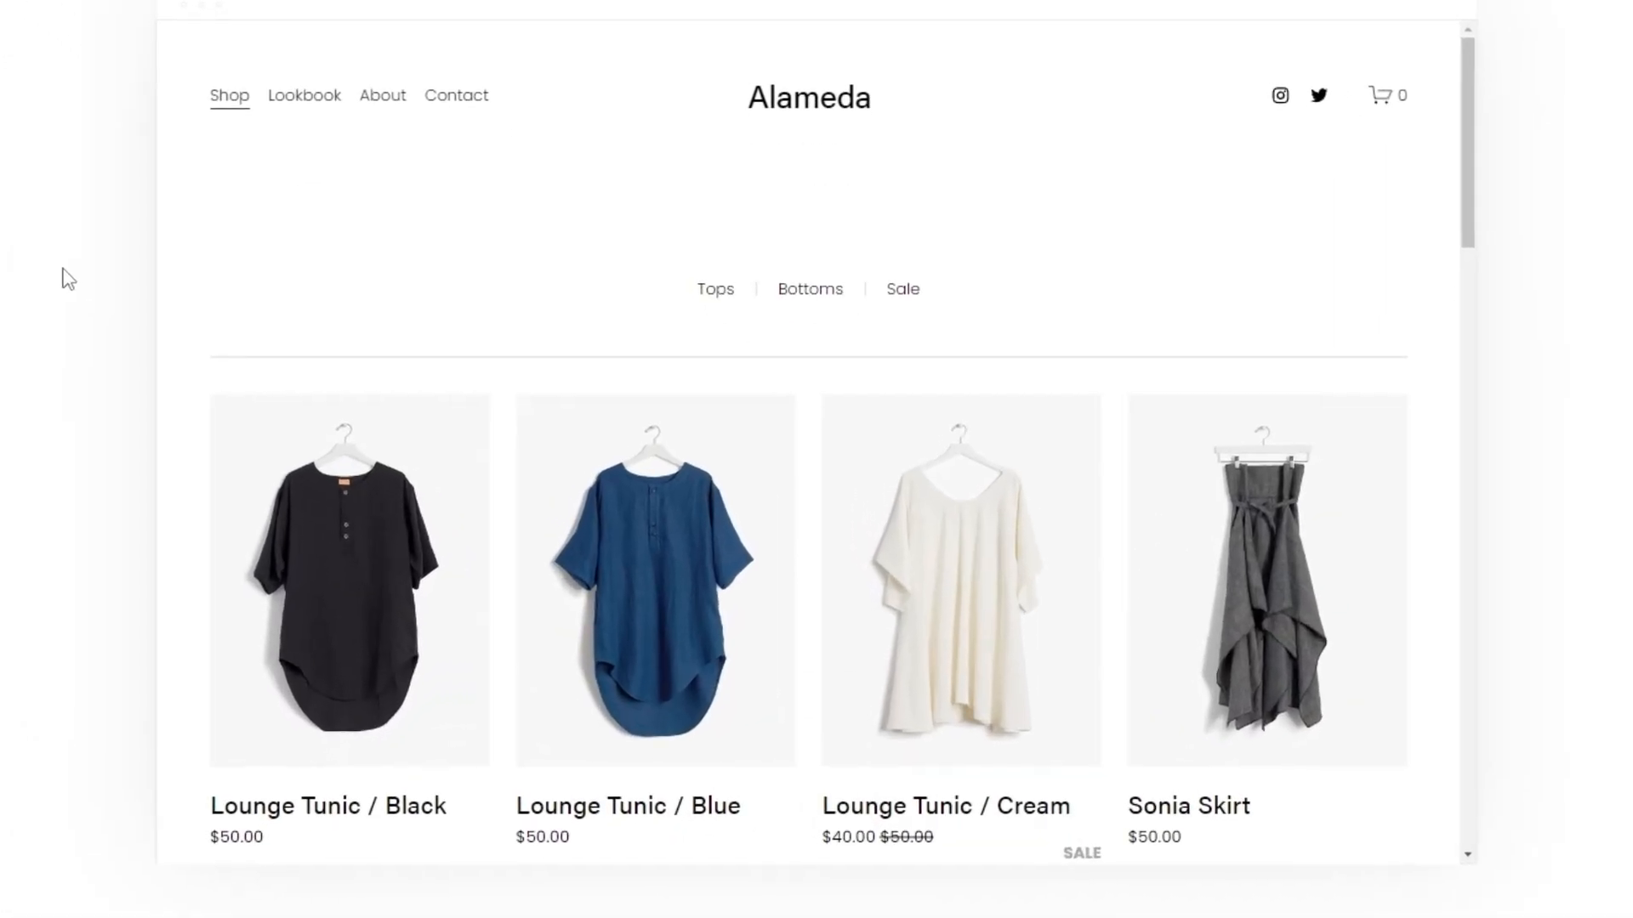
pyautogui.scroll(-5, 423, 315)
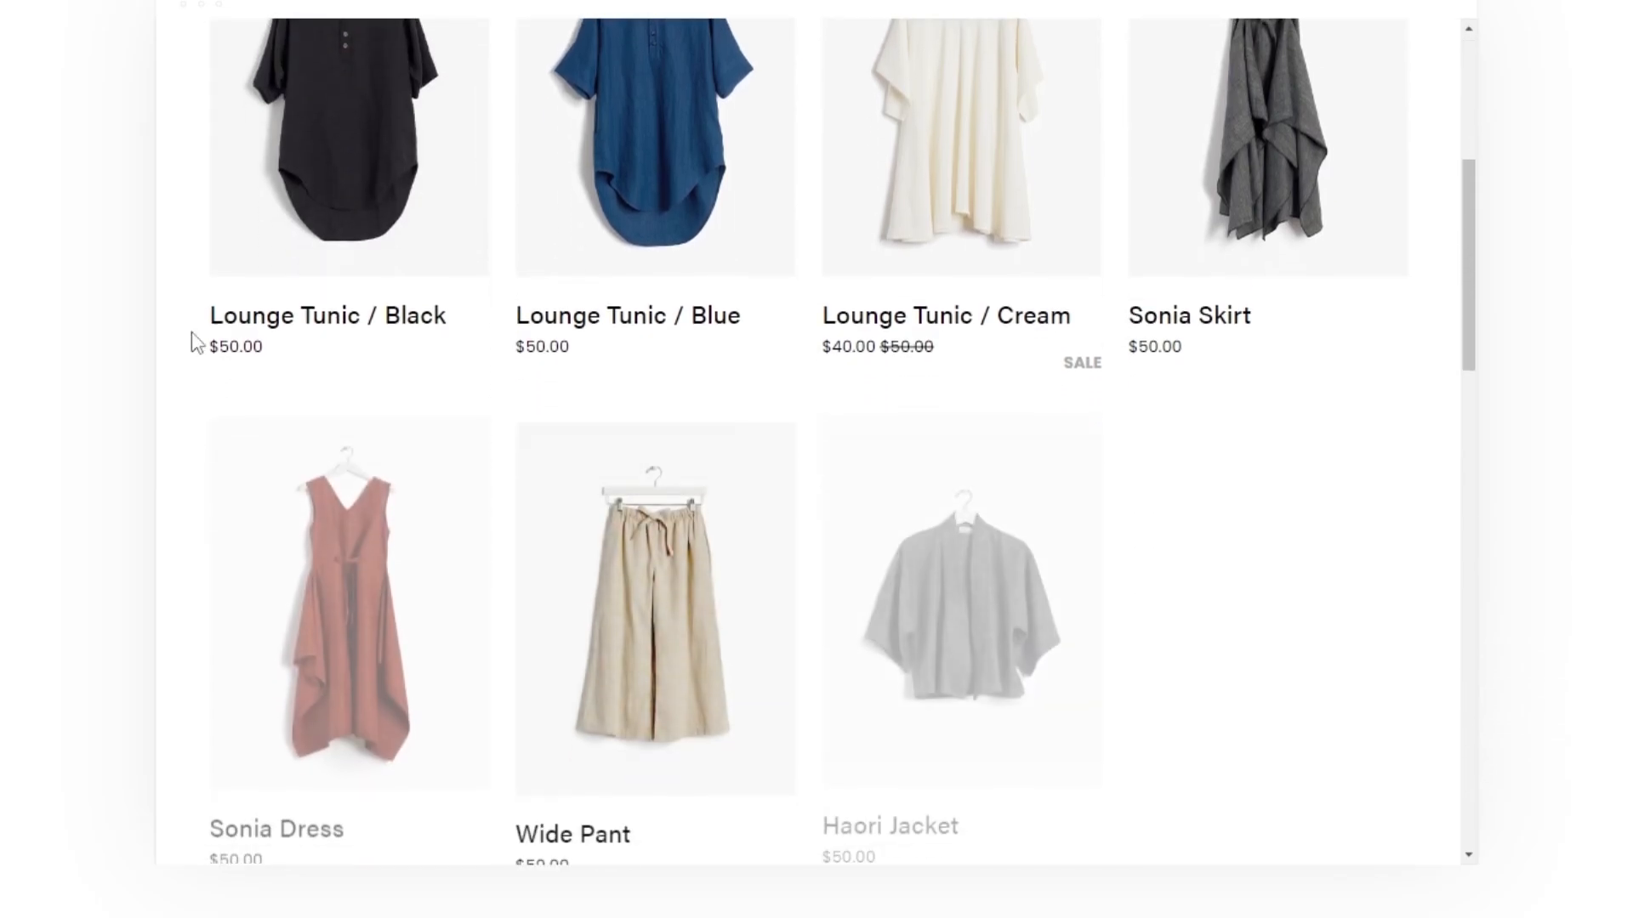
pyautogui.scroll(-3, 192, 332)
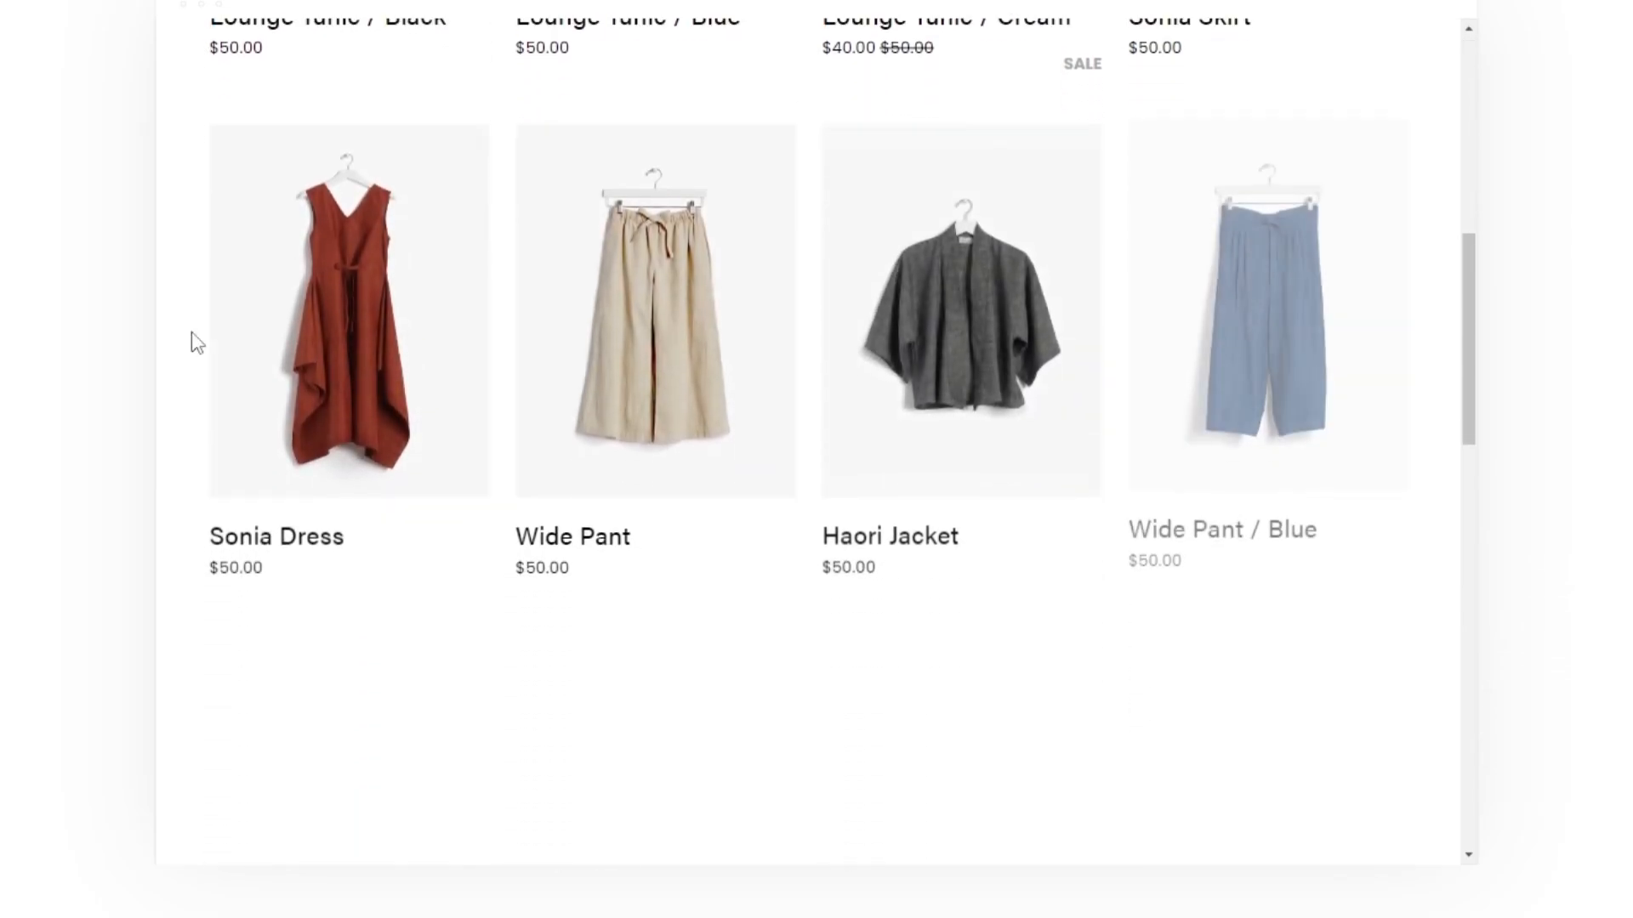
pyautogui.moveTo(991, 327)
pyautogui.scroll(-12, 991, 340)
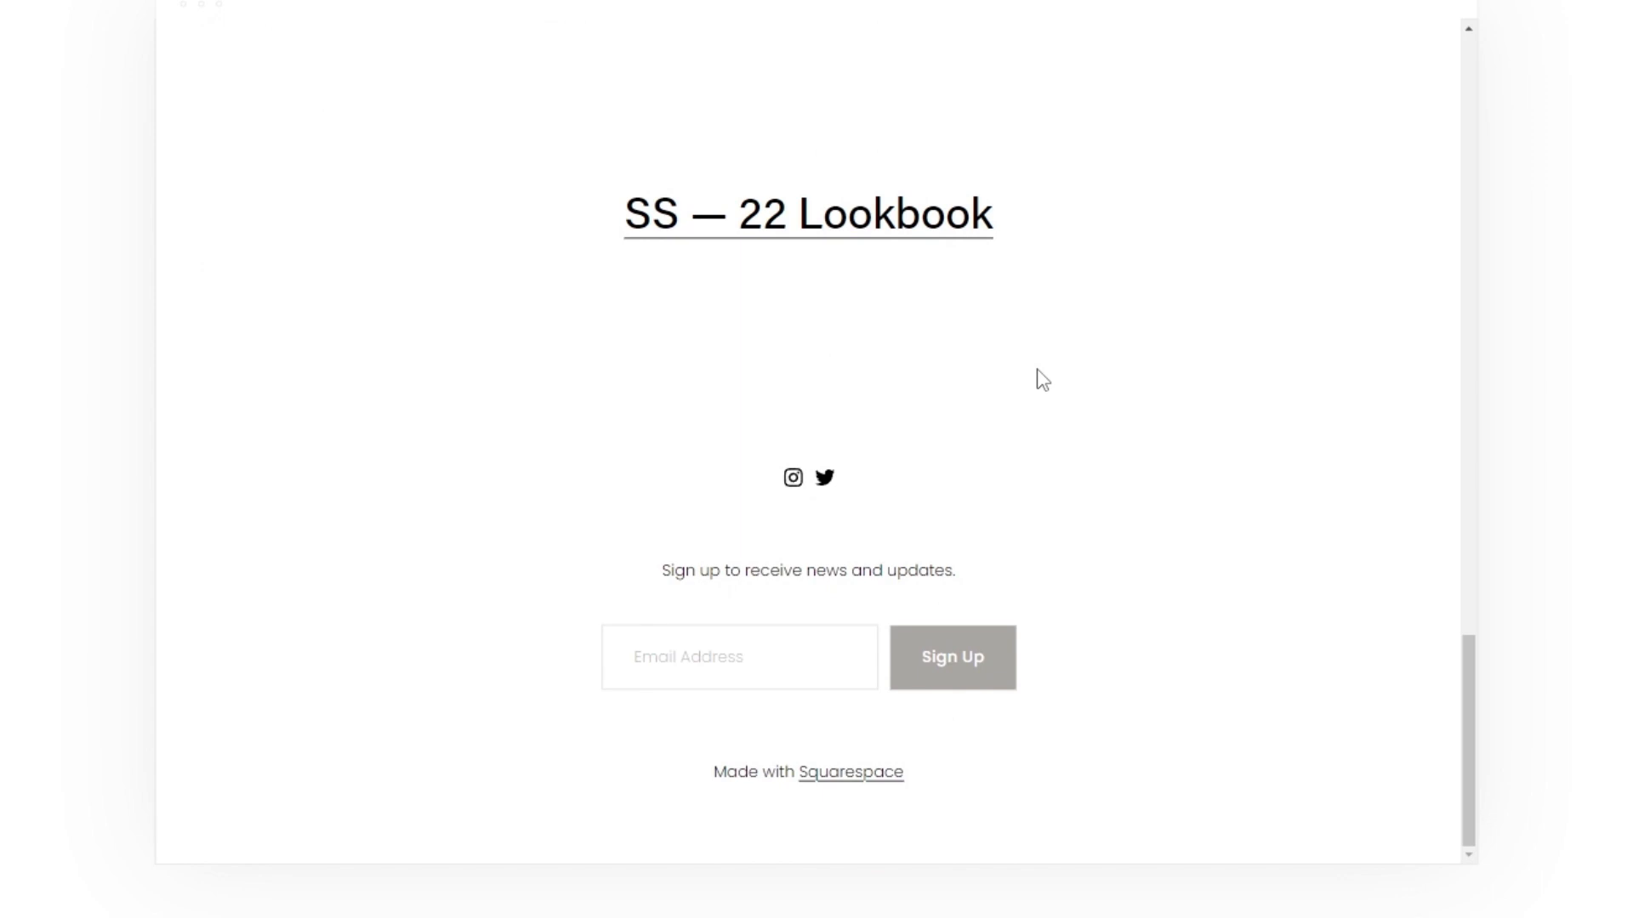
pyautogui.scroll(15, 1035, 421)
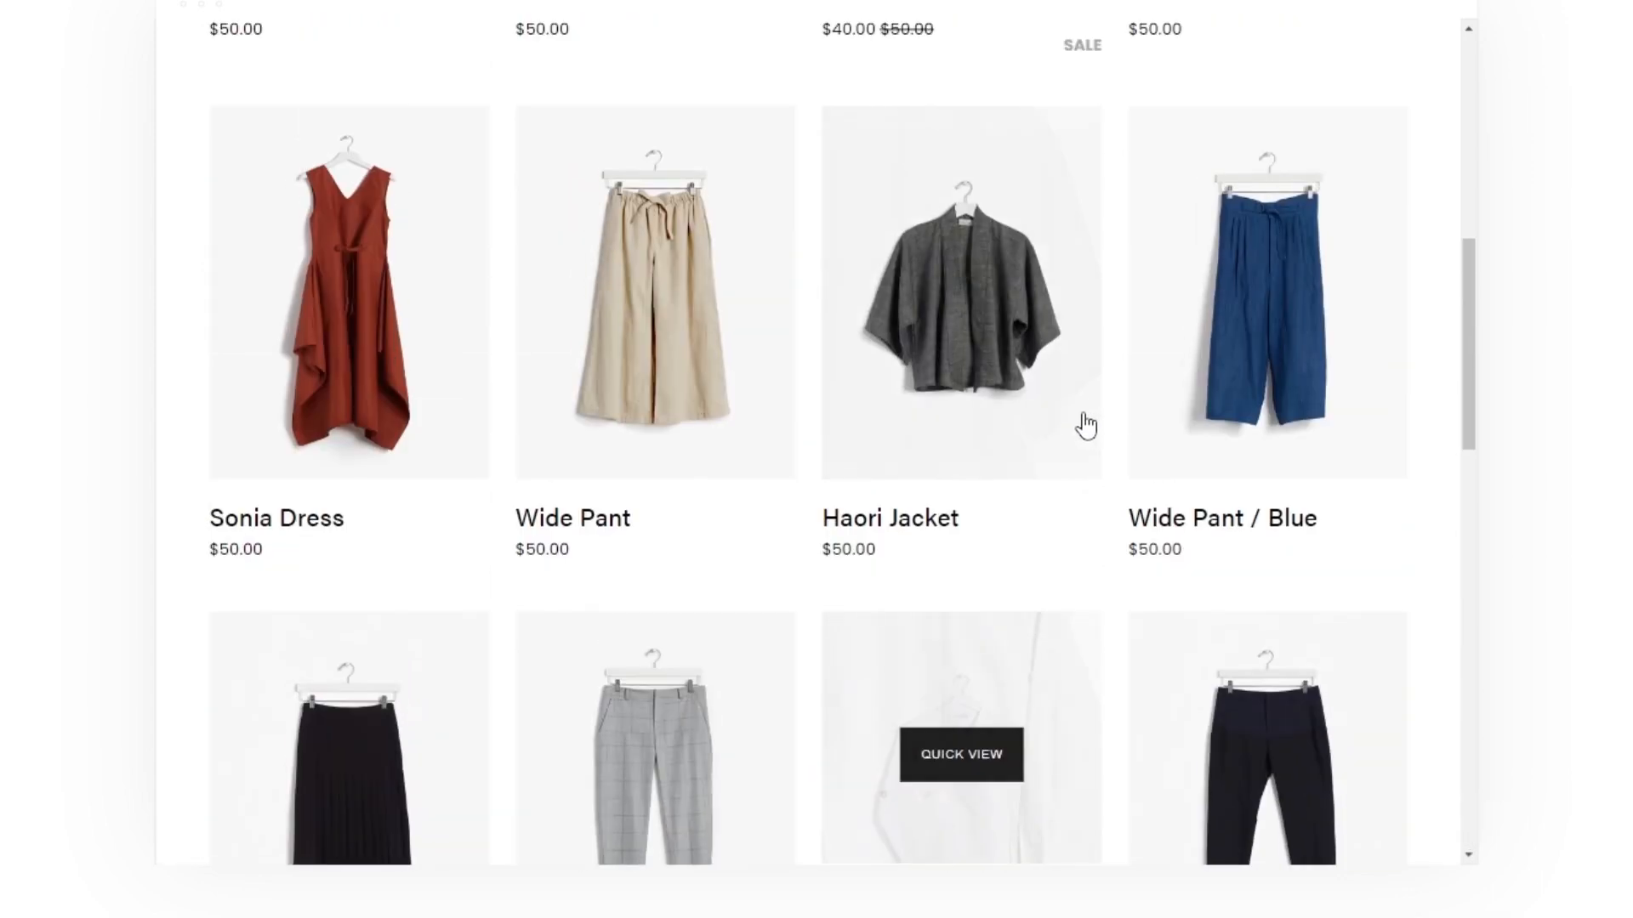
pyautogui.scroll(3, 1009, 415)
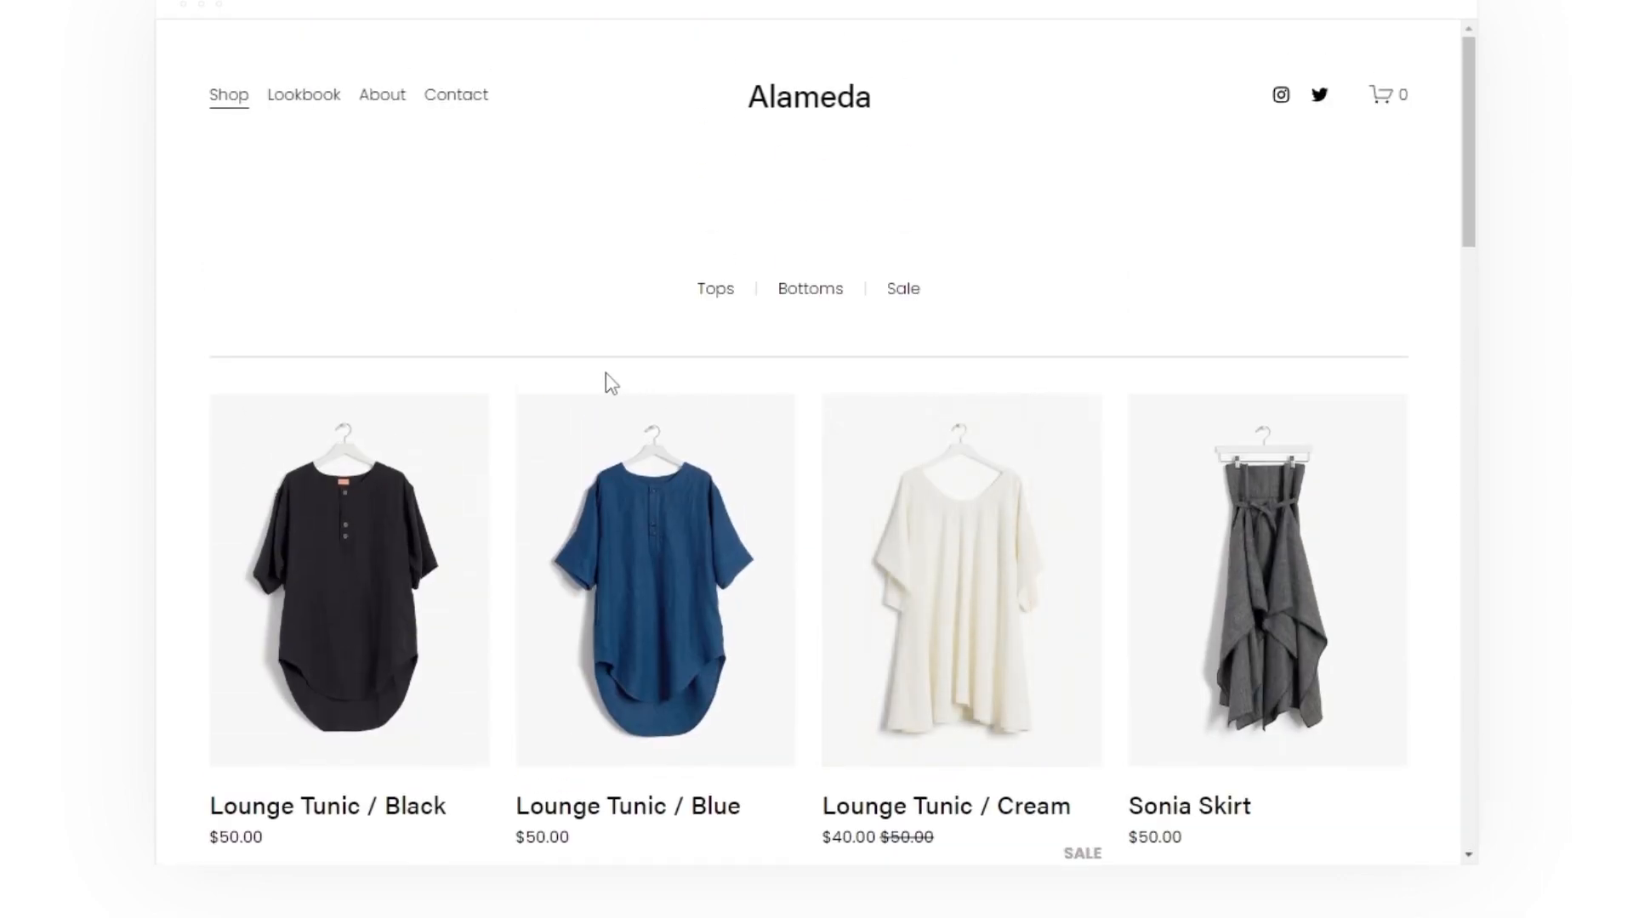
pyautogui.scroll(-3, 605, 383)
pyautogui.moveTo(614, 381)
pyautogui.scroll(3, 615, 381)
pyautogui.scroll(-10, 838, 369)
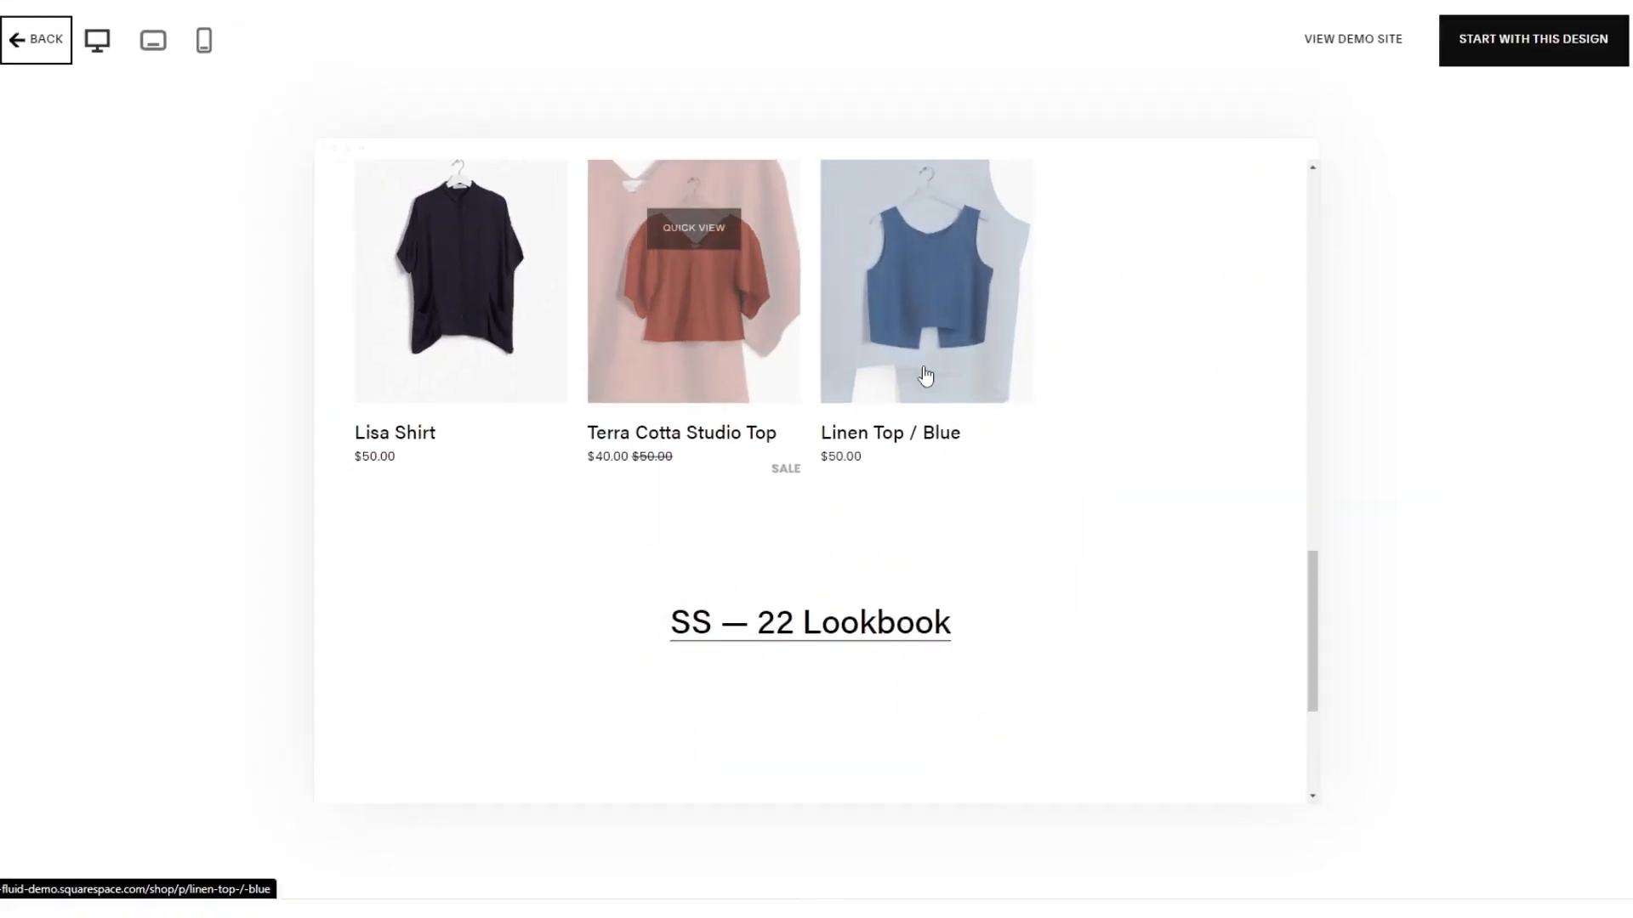
pyautogui.scroll(5, 832, 627)
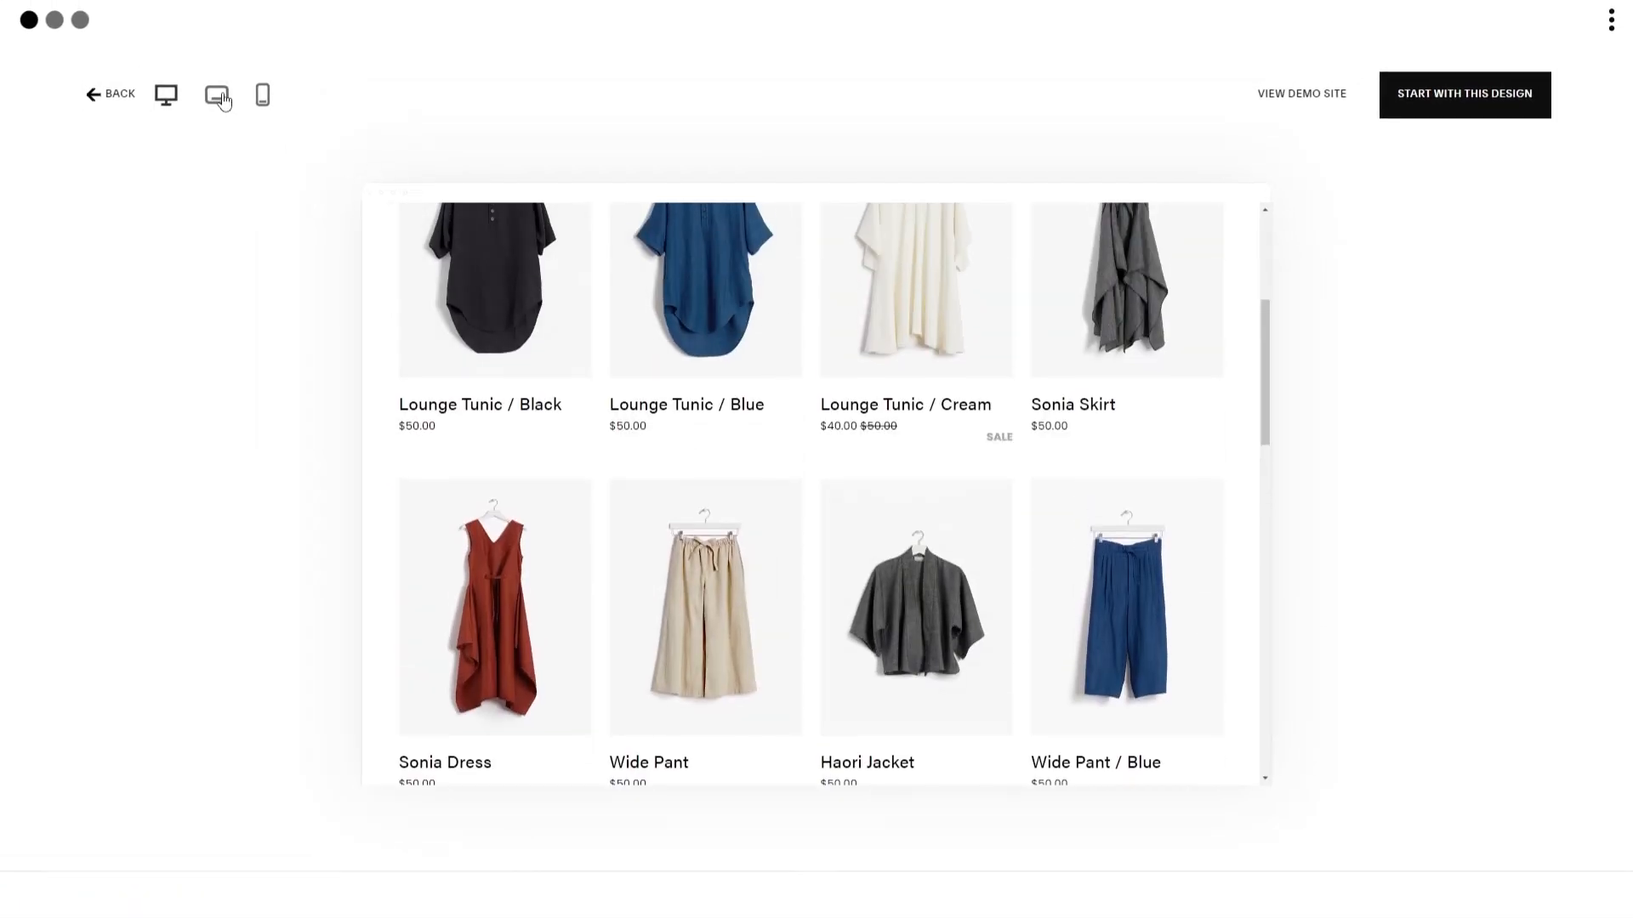
# Step: Examine the Alameda preview in the tablet layout and the mobile layout
pyautogui.click(218, 96)
pyautogui.scroll(-2, 703, 367)
pyautogui.scroll(2, 702, 367)
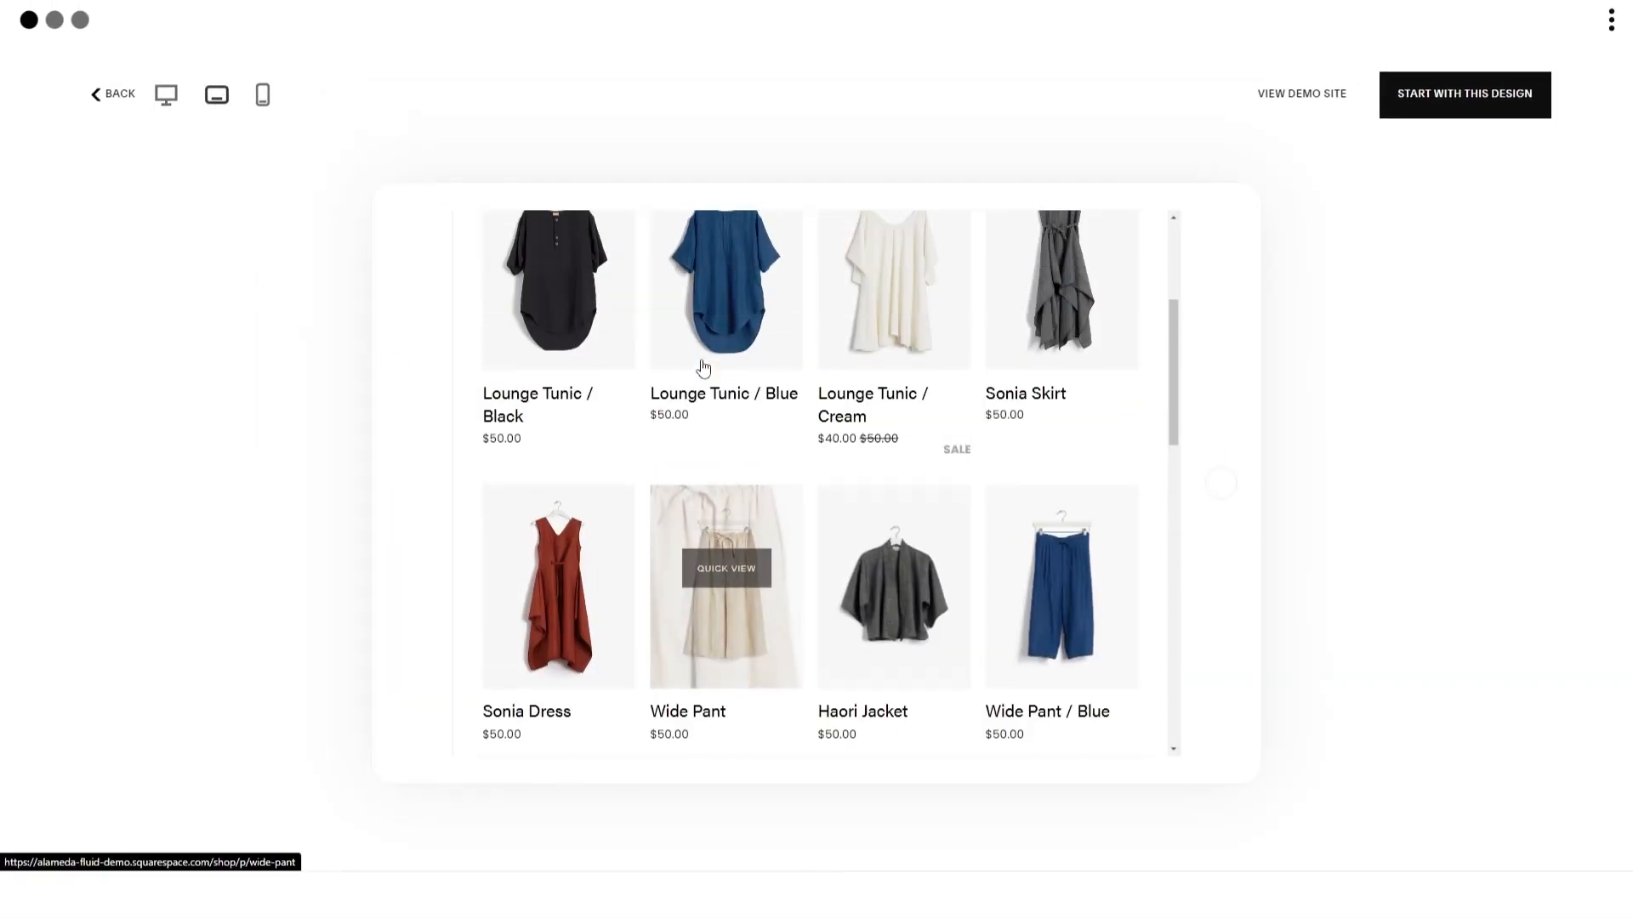
pyautogui.scroll(3, 703, 368)
pyautogui.click(263, 98)
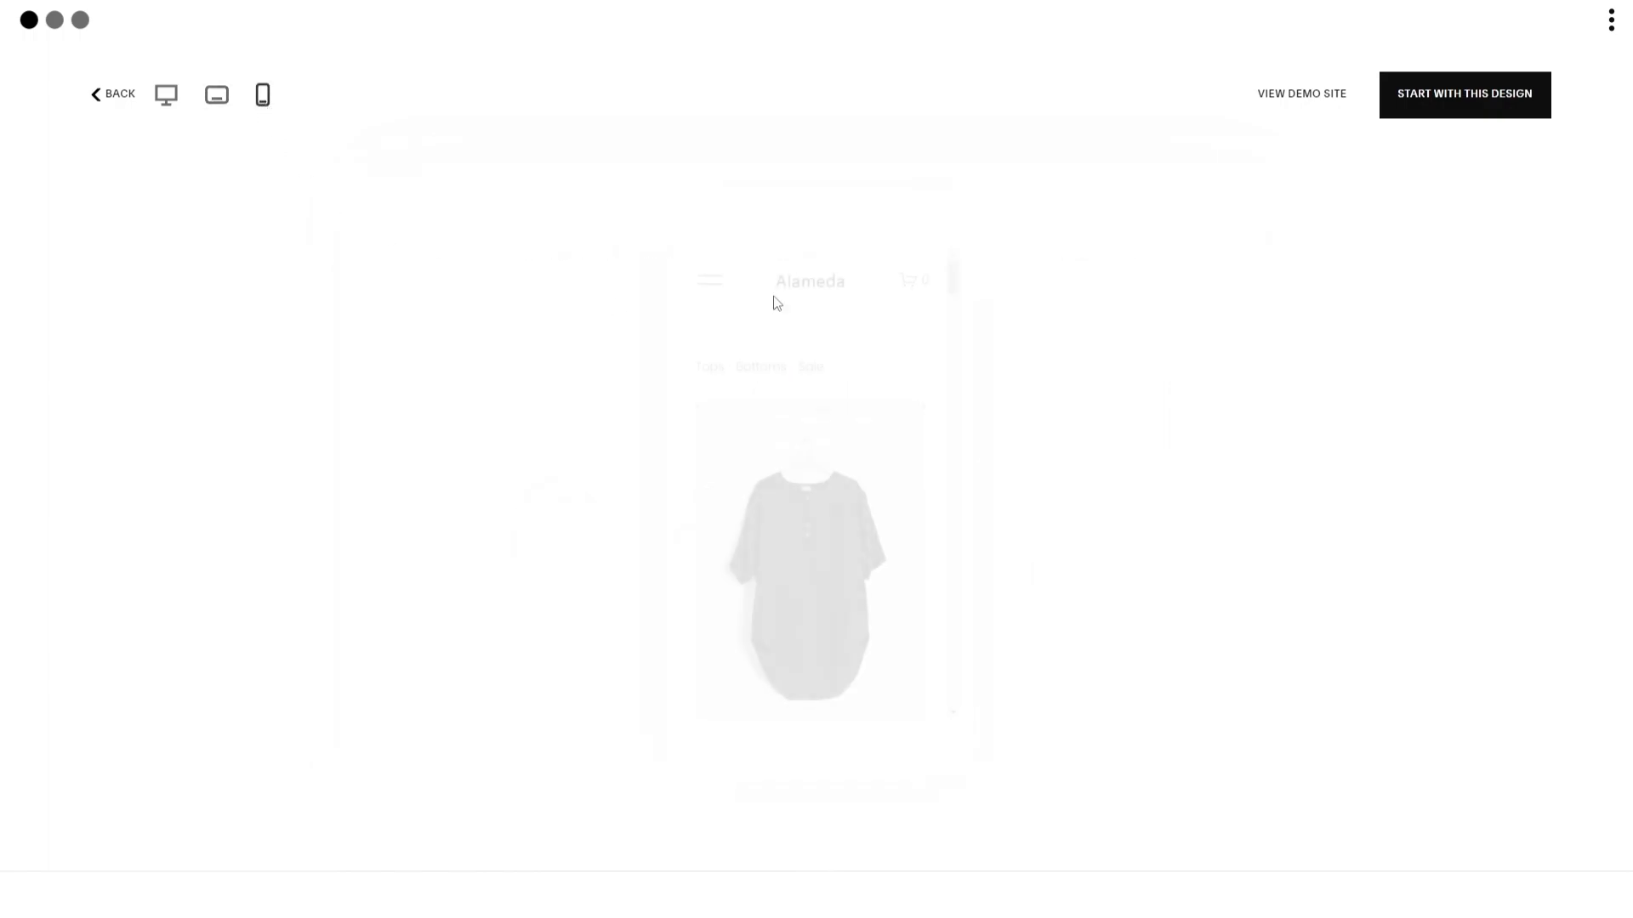
pyautogui.scroll(-10, 816, 463)
pyautogui.scroll(-15, 819, 458)
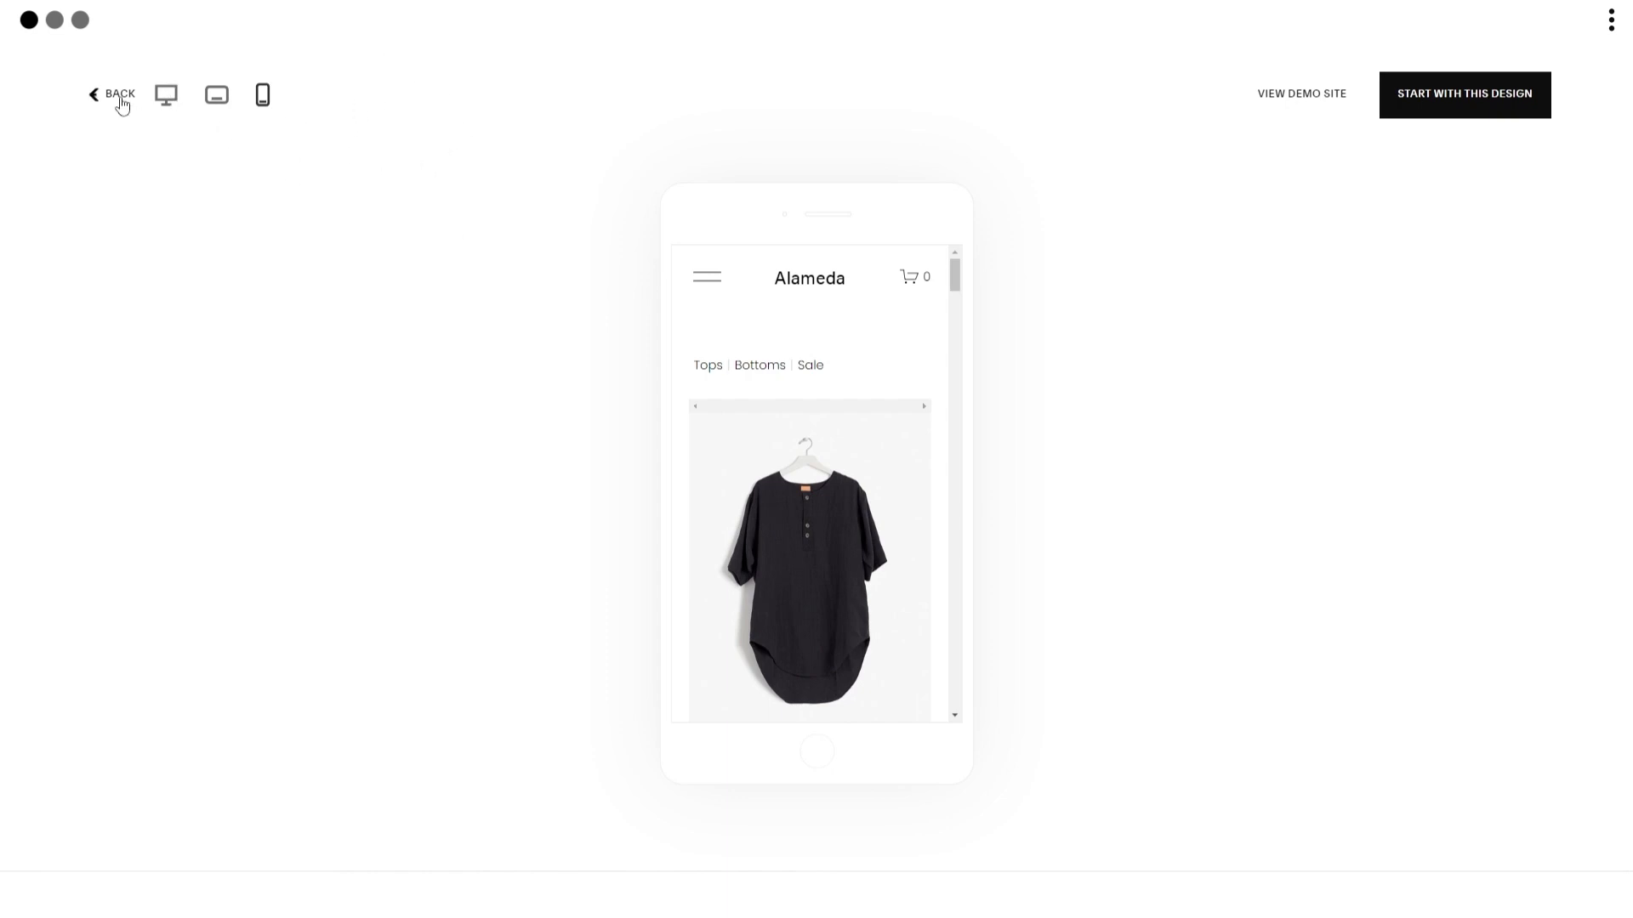
# Step: Return to the template gallery and look through the remaining popular designs
pyautogui.click(118, 96)
pyautogui.scroll(-10, 831, 412)
pyautogui.scroll(-20, 831, 414)
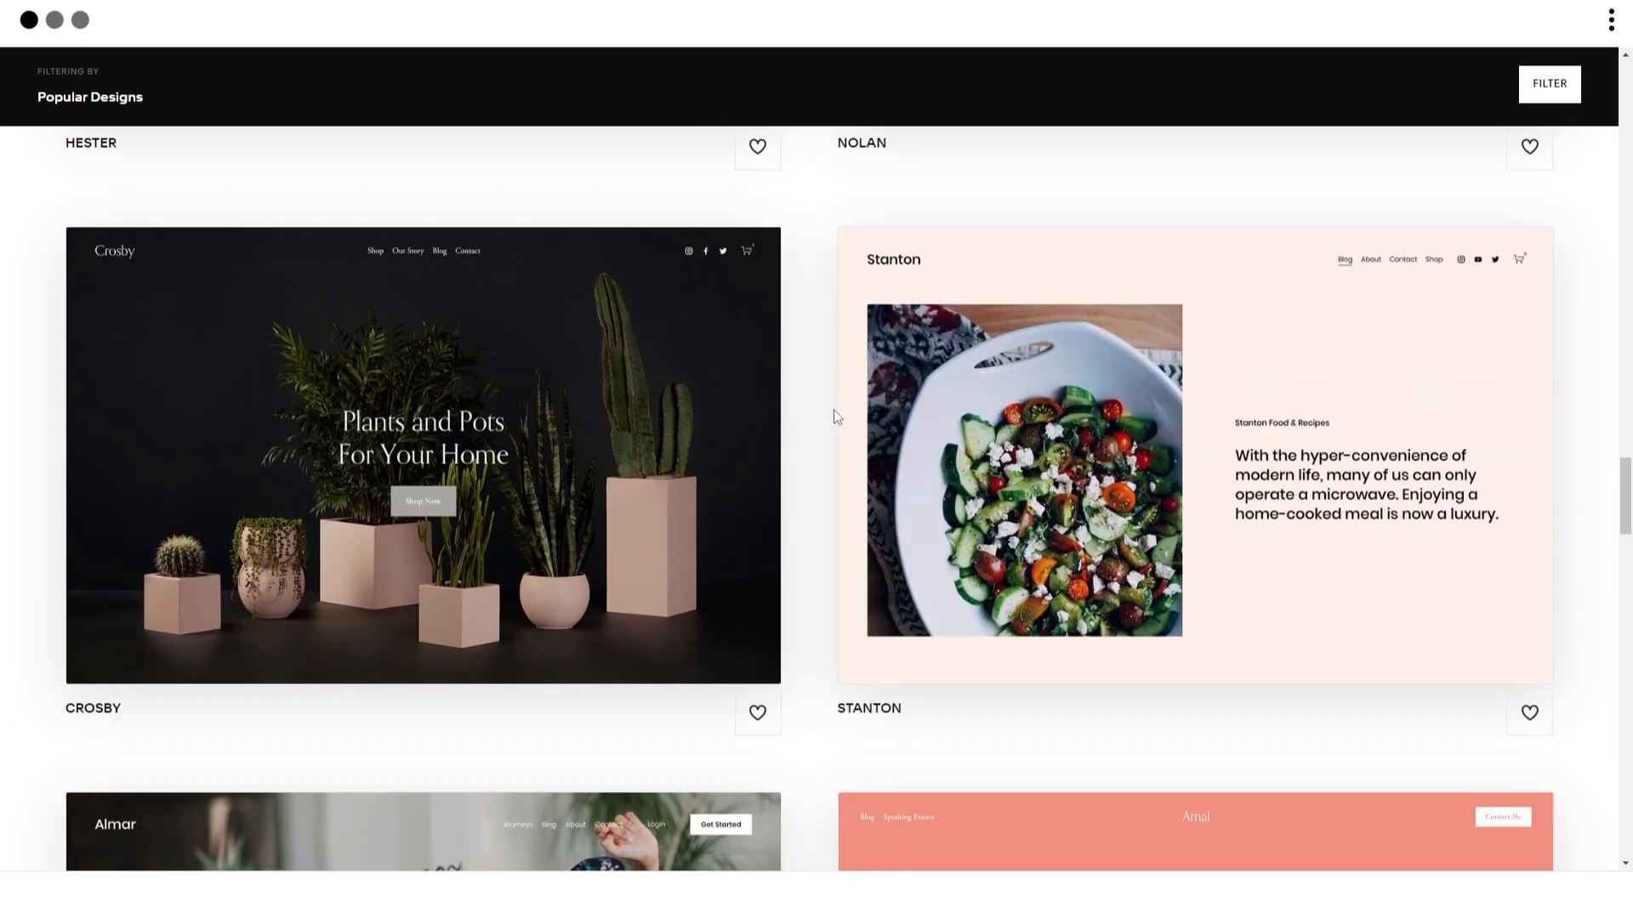
pyautogui.scroll(-15, 834, 417)
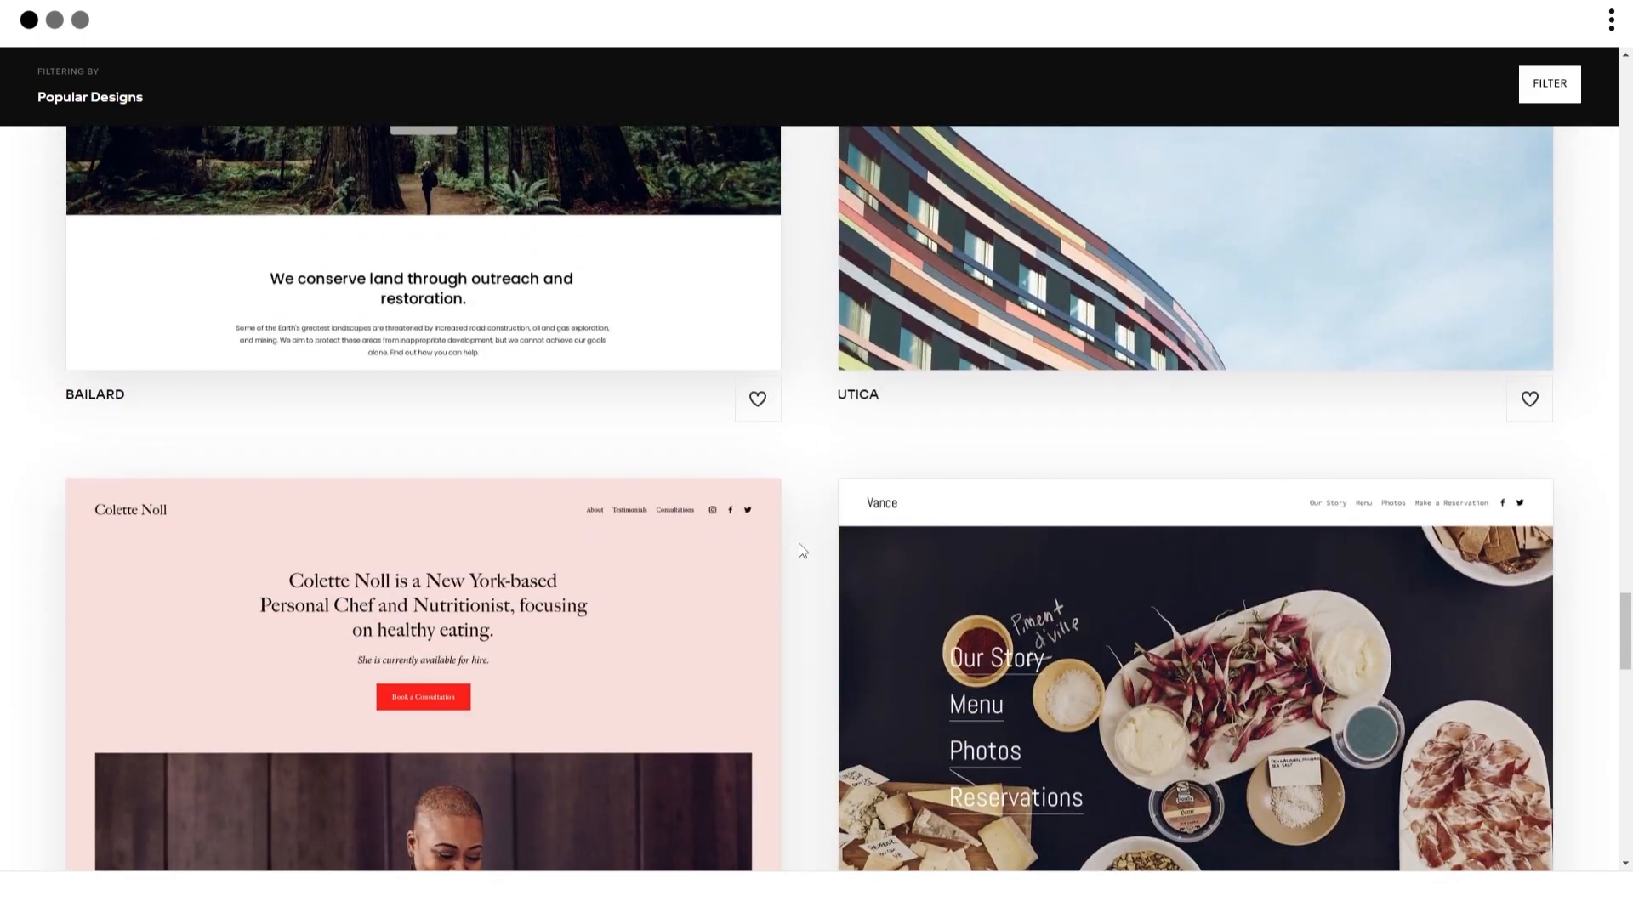
pyautogui.scroll(-5, 799, 551)
pyautogui.scroll(20, 797, 555)
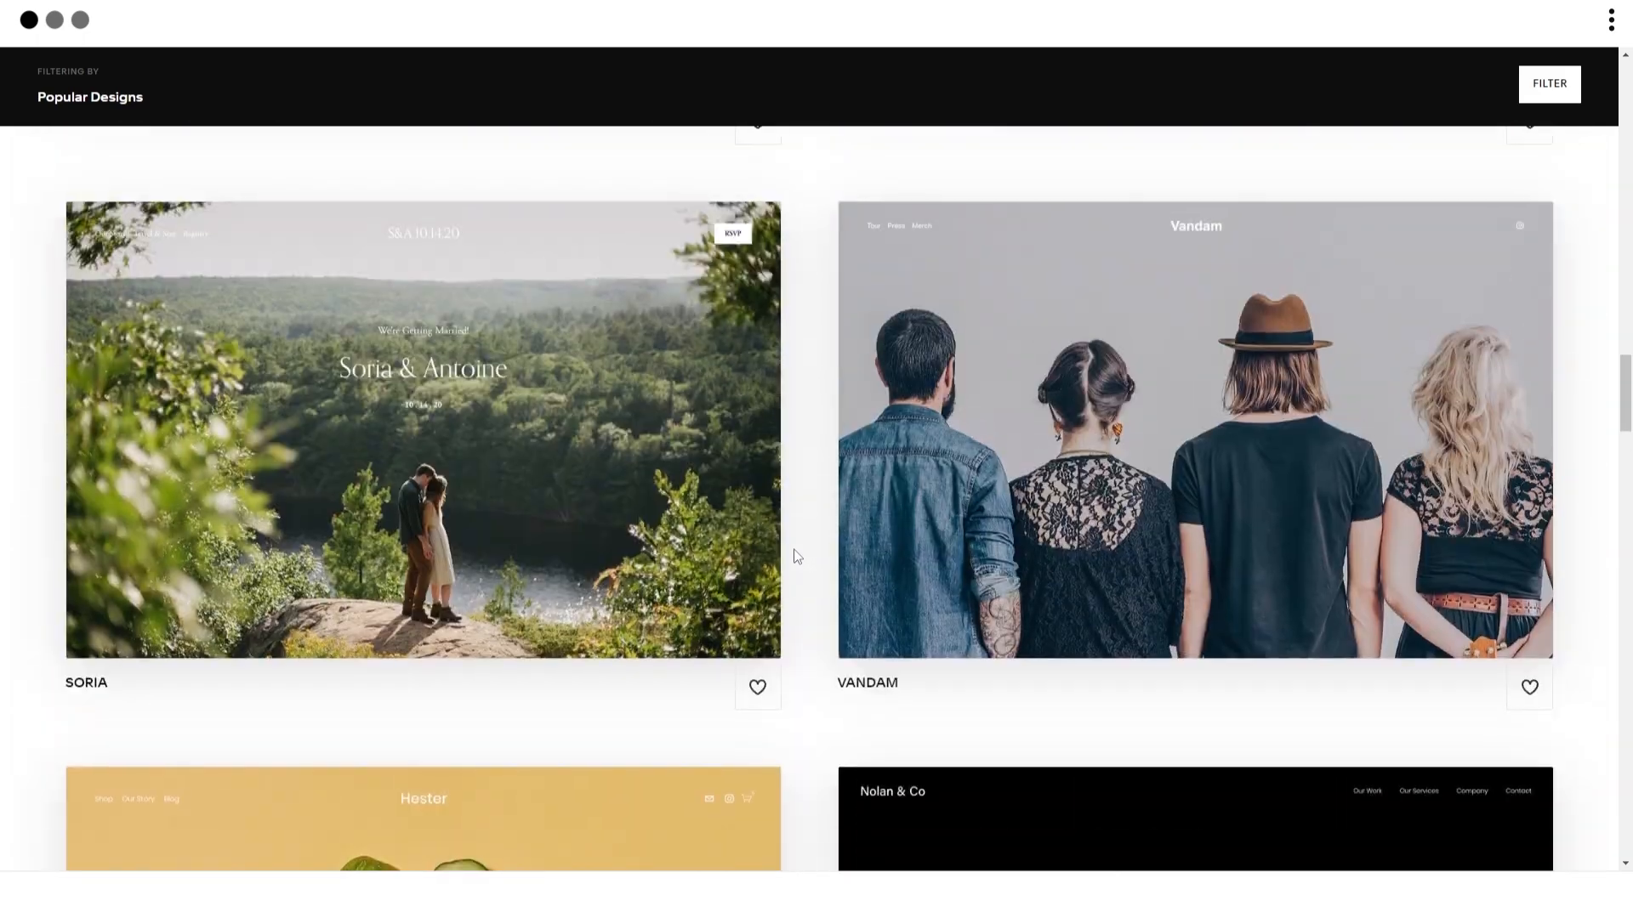
pyautogui.scroll(20, 797, 556)
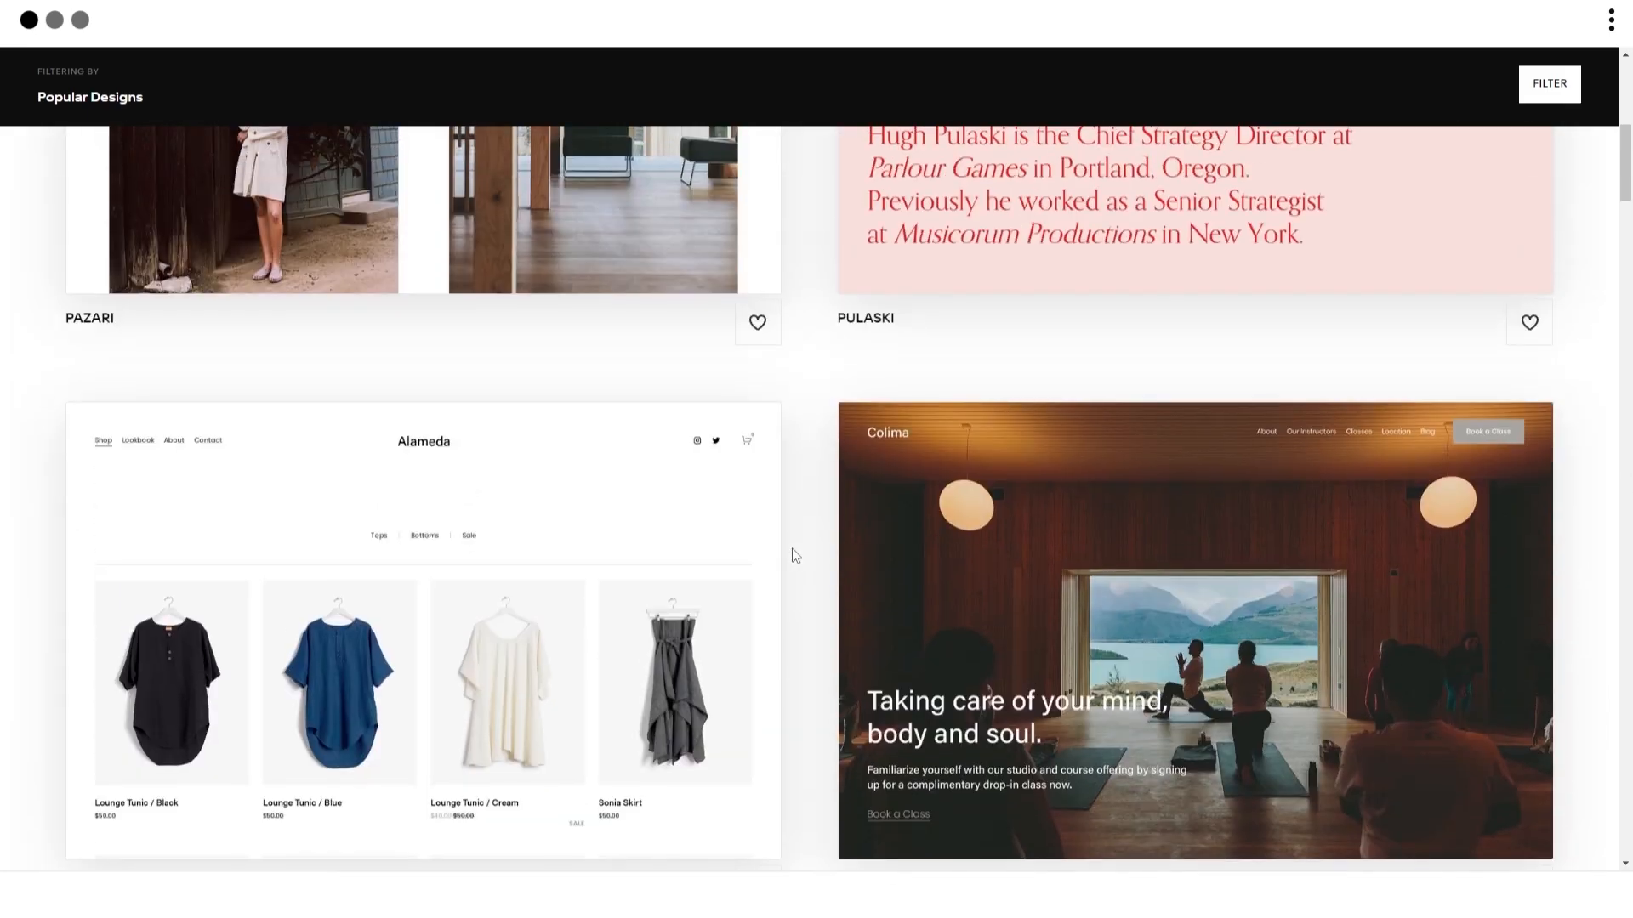
pyautogui.scroll(-2, 795, 557)
# Step: Start a site with the Alameda template and show more sign-up options for creating the account
pyautogui.moveTo(354, 440)
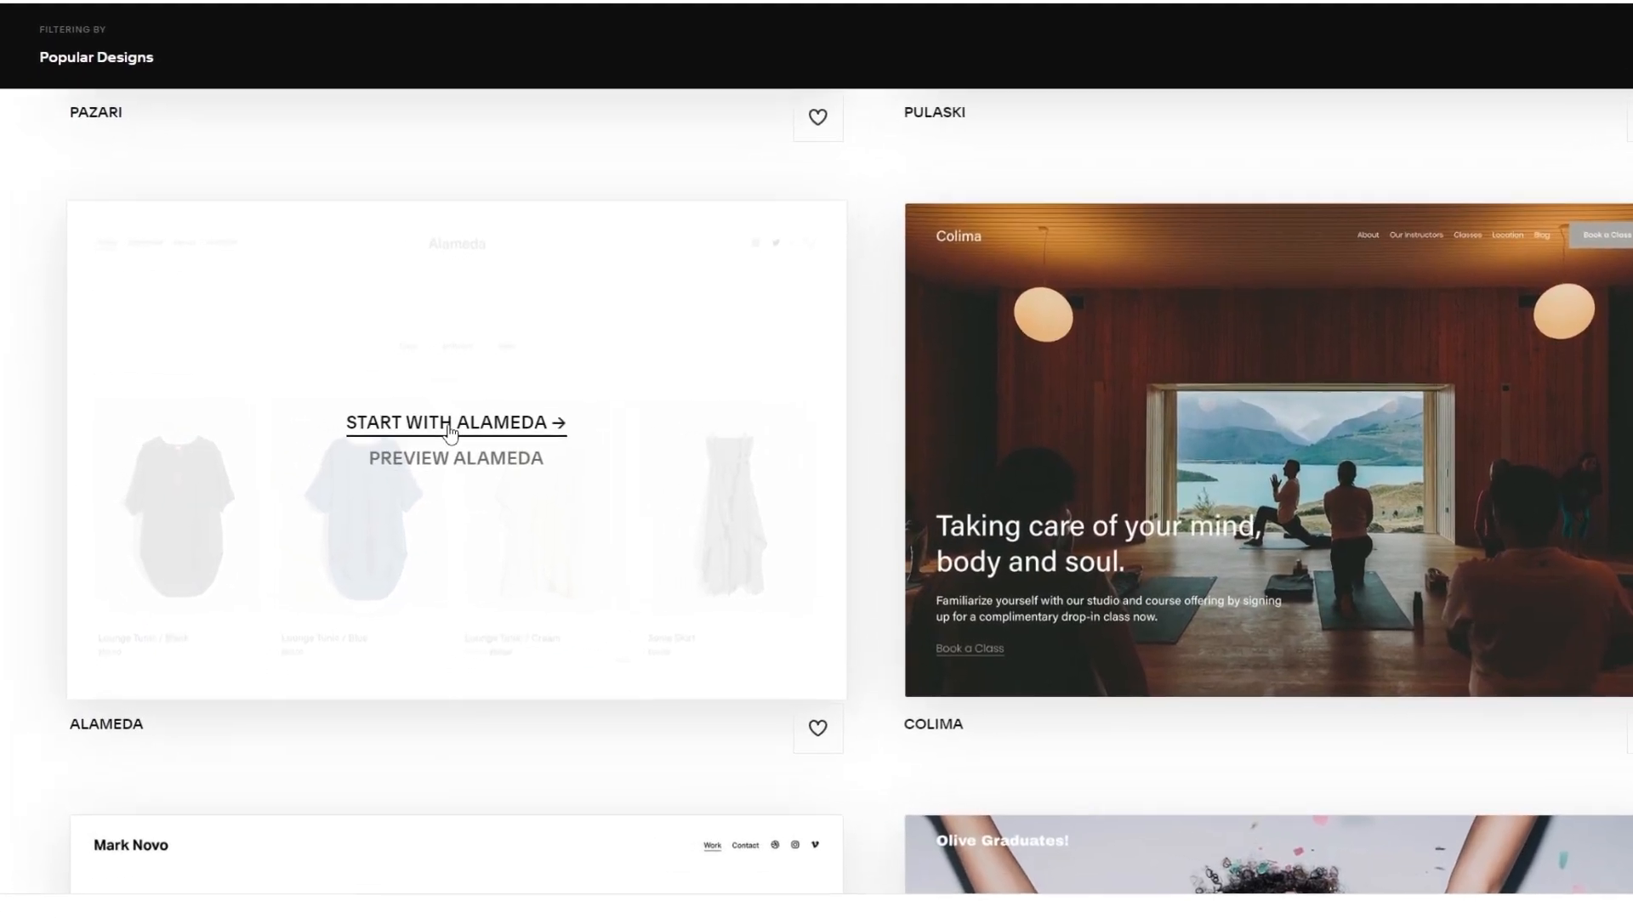
pyautogui.click(450, 425)
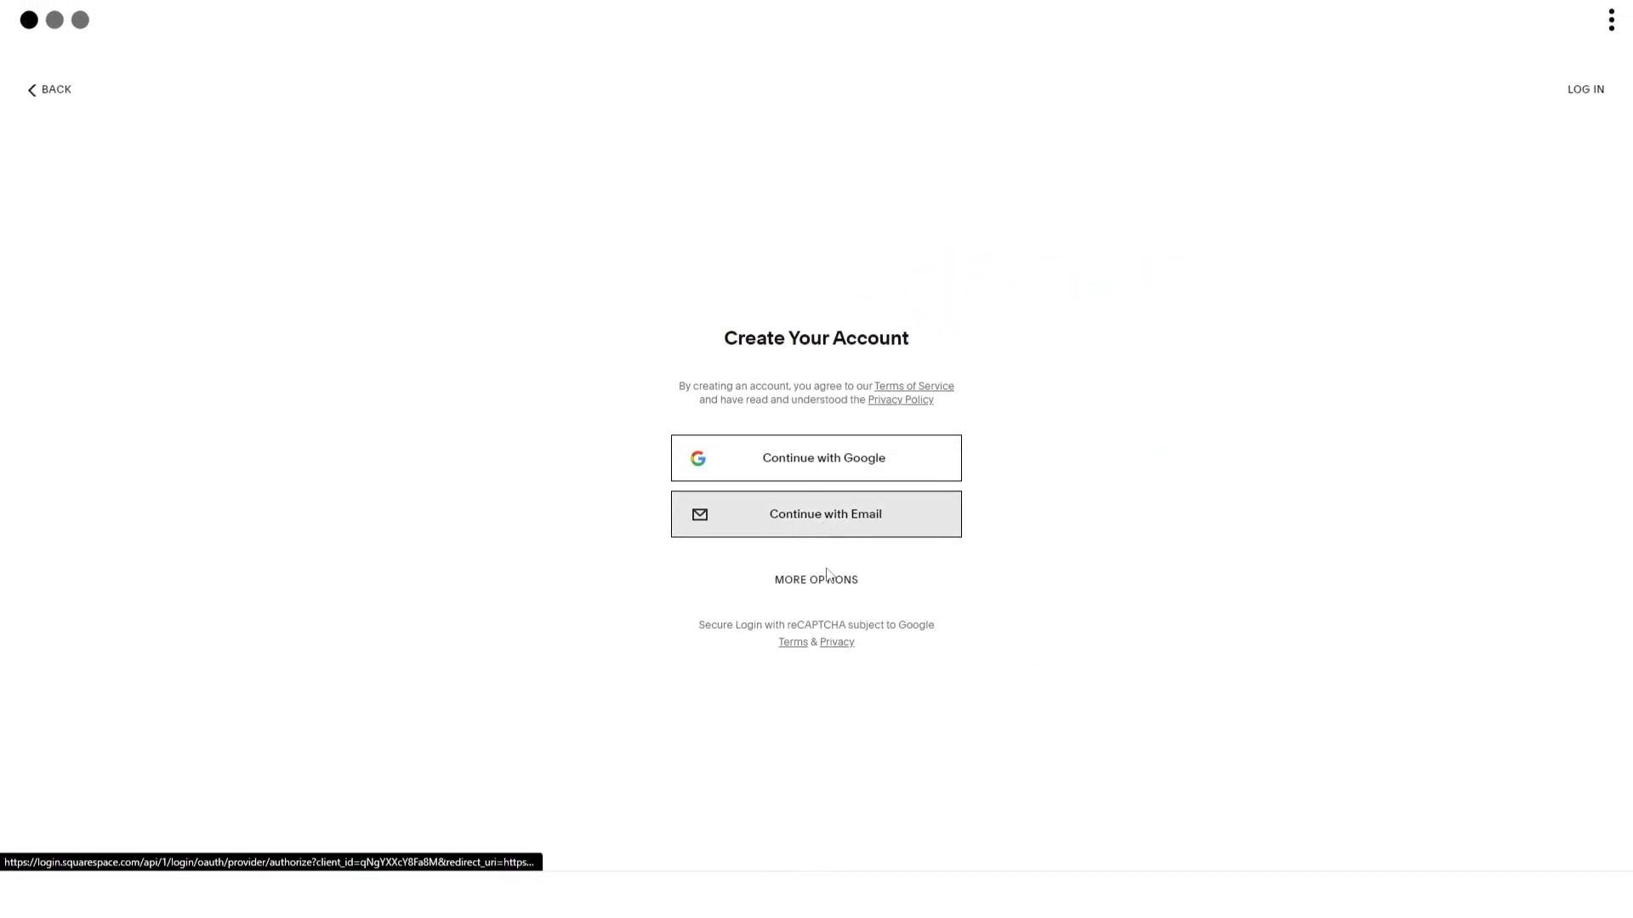
pyautogui.click(818, 581)
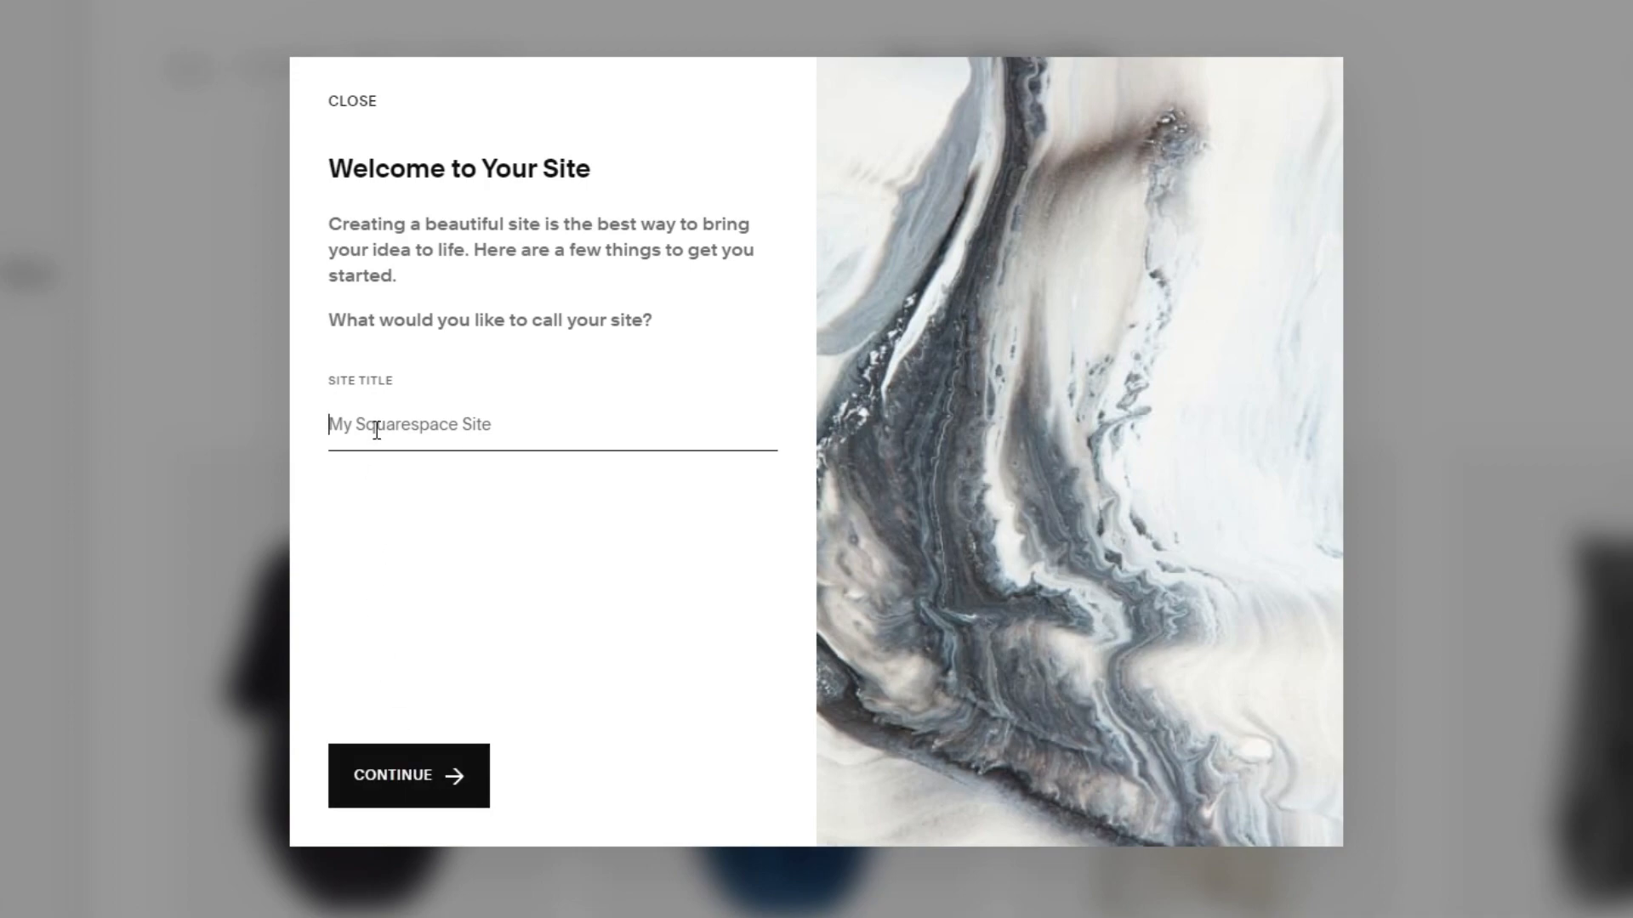
# Step: Title the new site Almeda and go through the welcome tour to its end
pyautogui.click(399, 801)
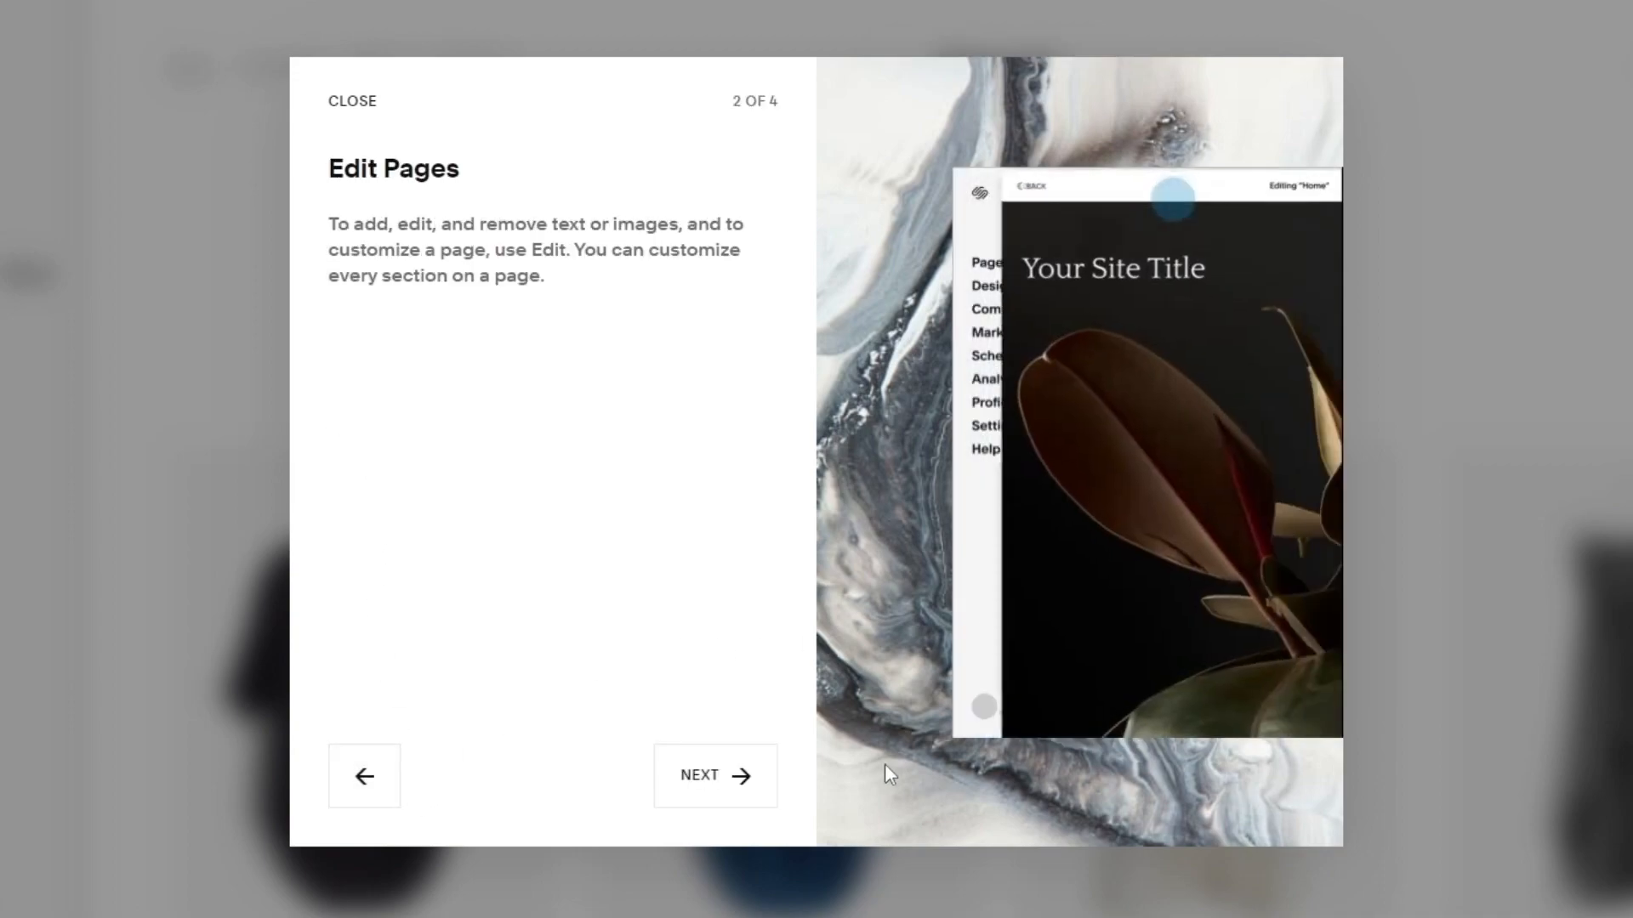
pyautogui.click(700, 778)
pyautogui.click(704, 777)
pyautogui.click(711, 778)
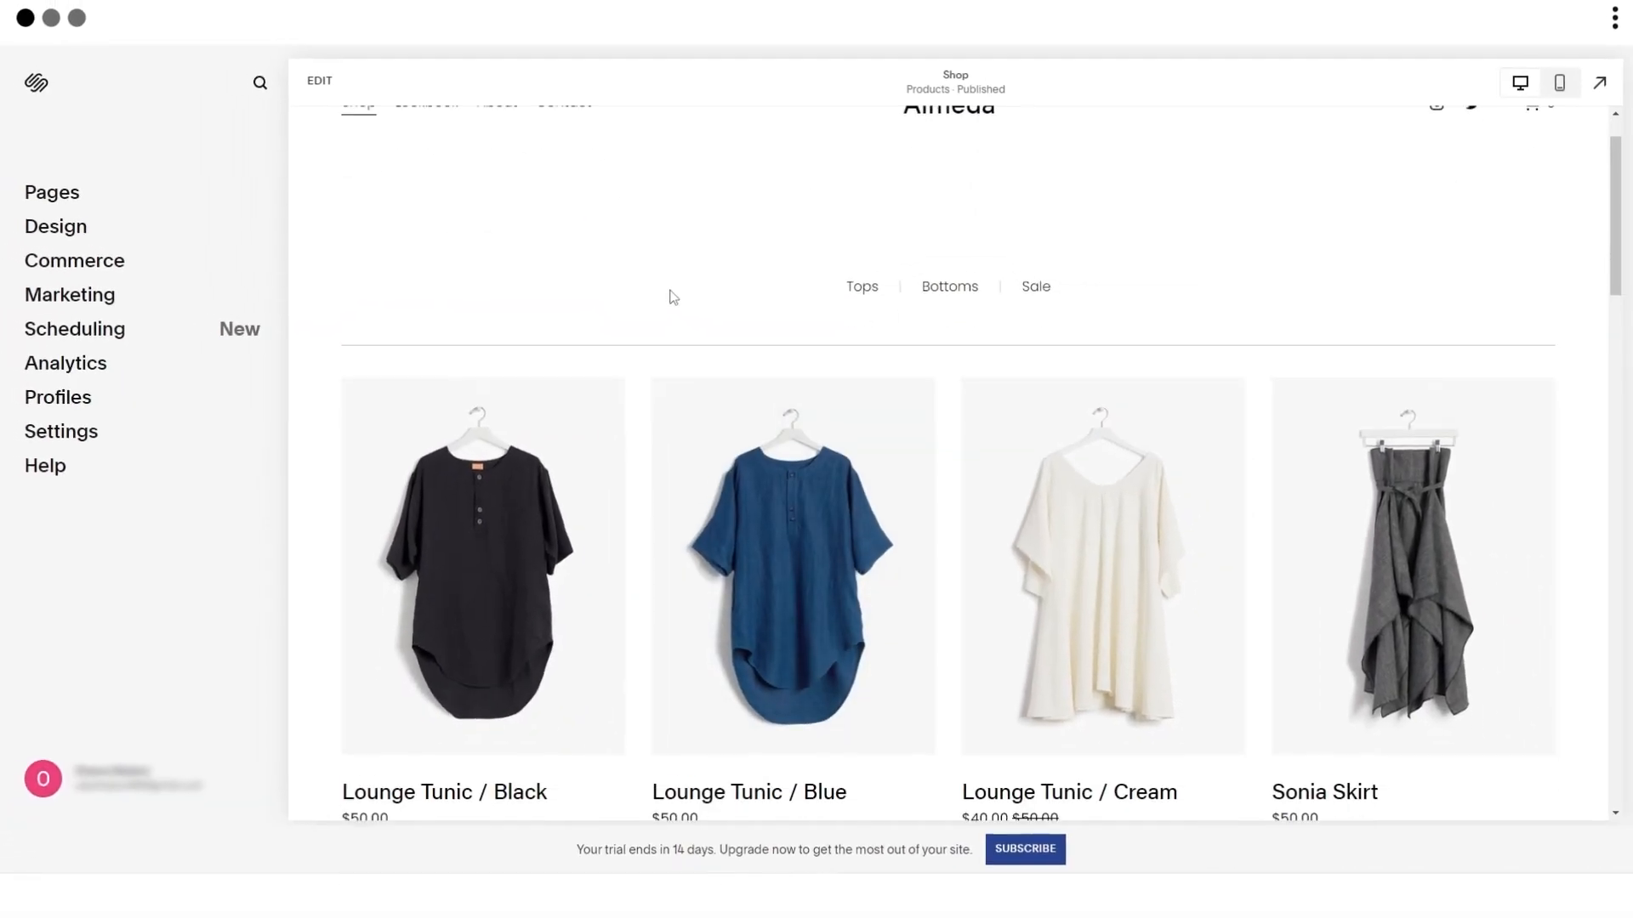
# Step: Look over the new site's Shop page and close the Assistant checklist
pyautogui.scroll(-10, 672, 296)
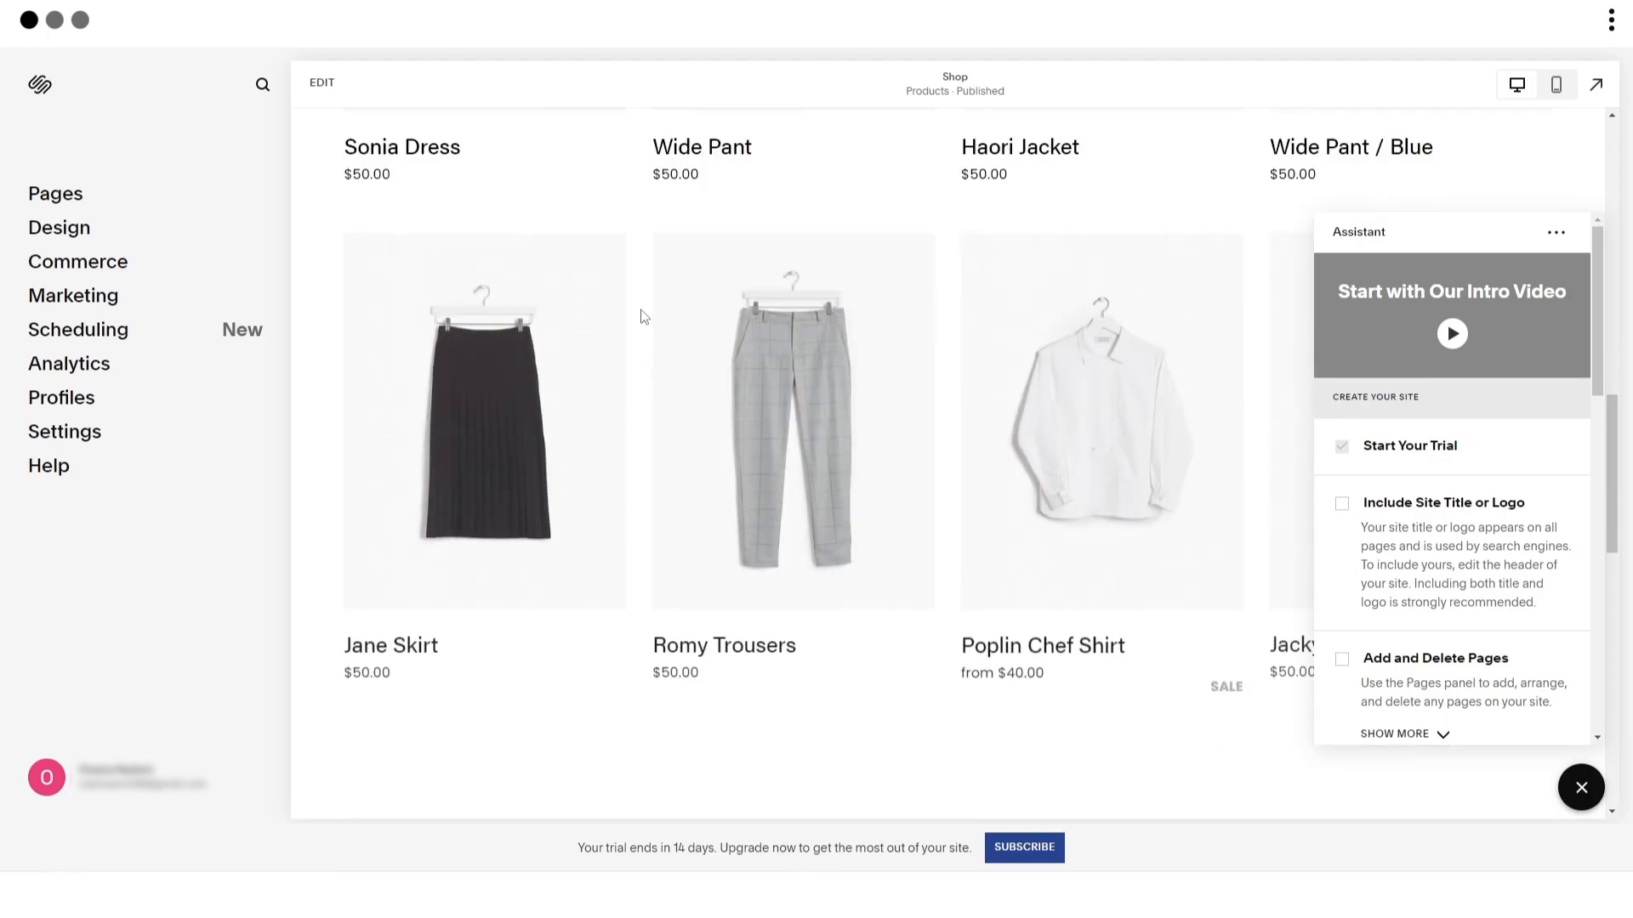
pyautogui.scroll(-5, 644, 317)
pyautogui.scroll(15, 644, 317)
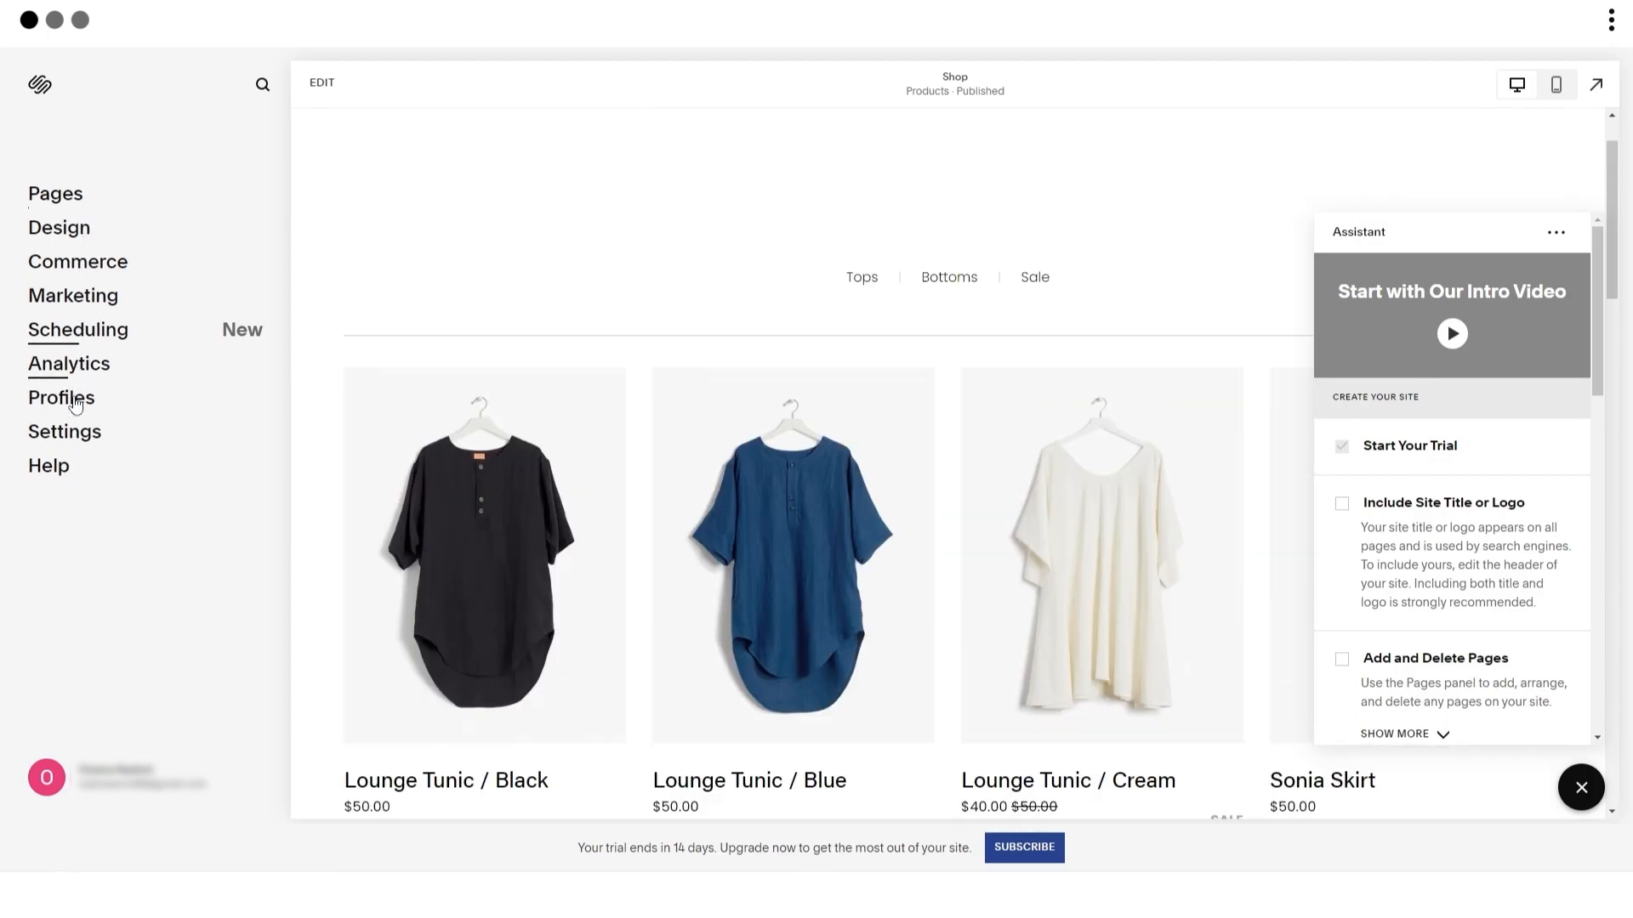
pyautogui.click(1582, 789)
pyautogui.scroll(1, 788, 396)
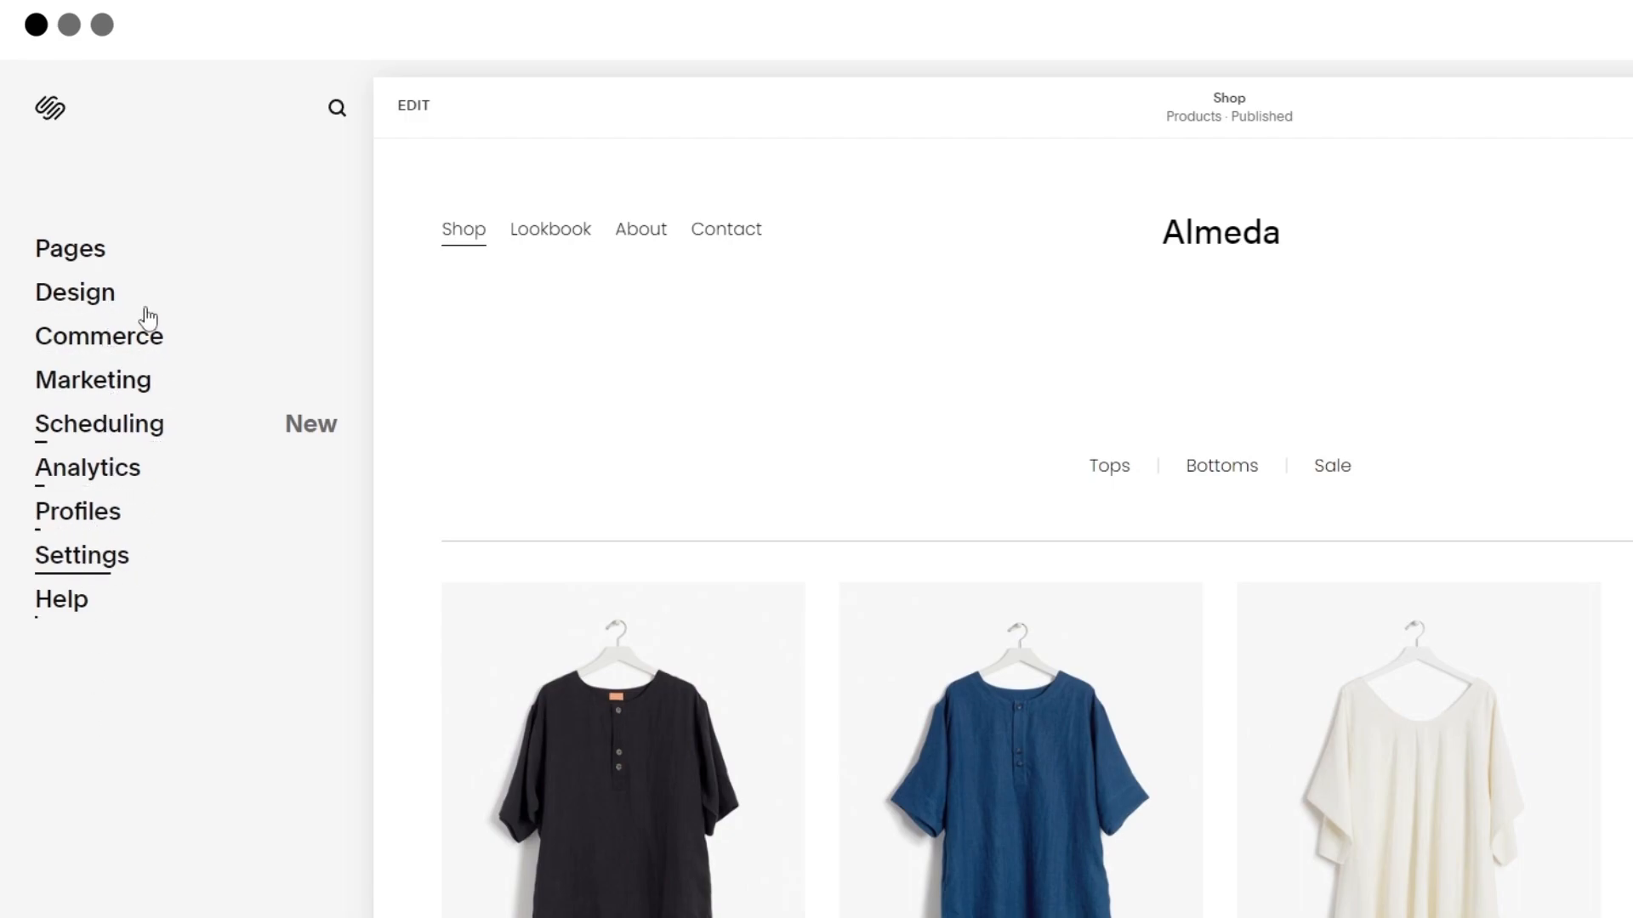
# Step: Open the site's page list, view the Lookbook page's gallery images and open the About page
pyautogui.click(80, 251)
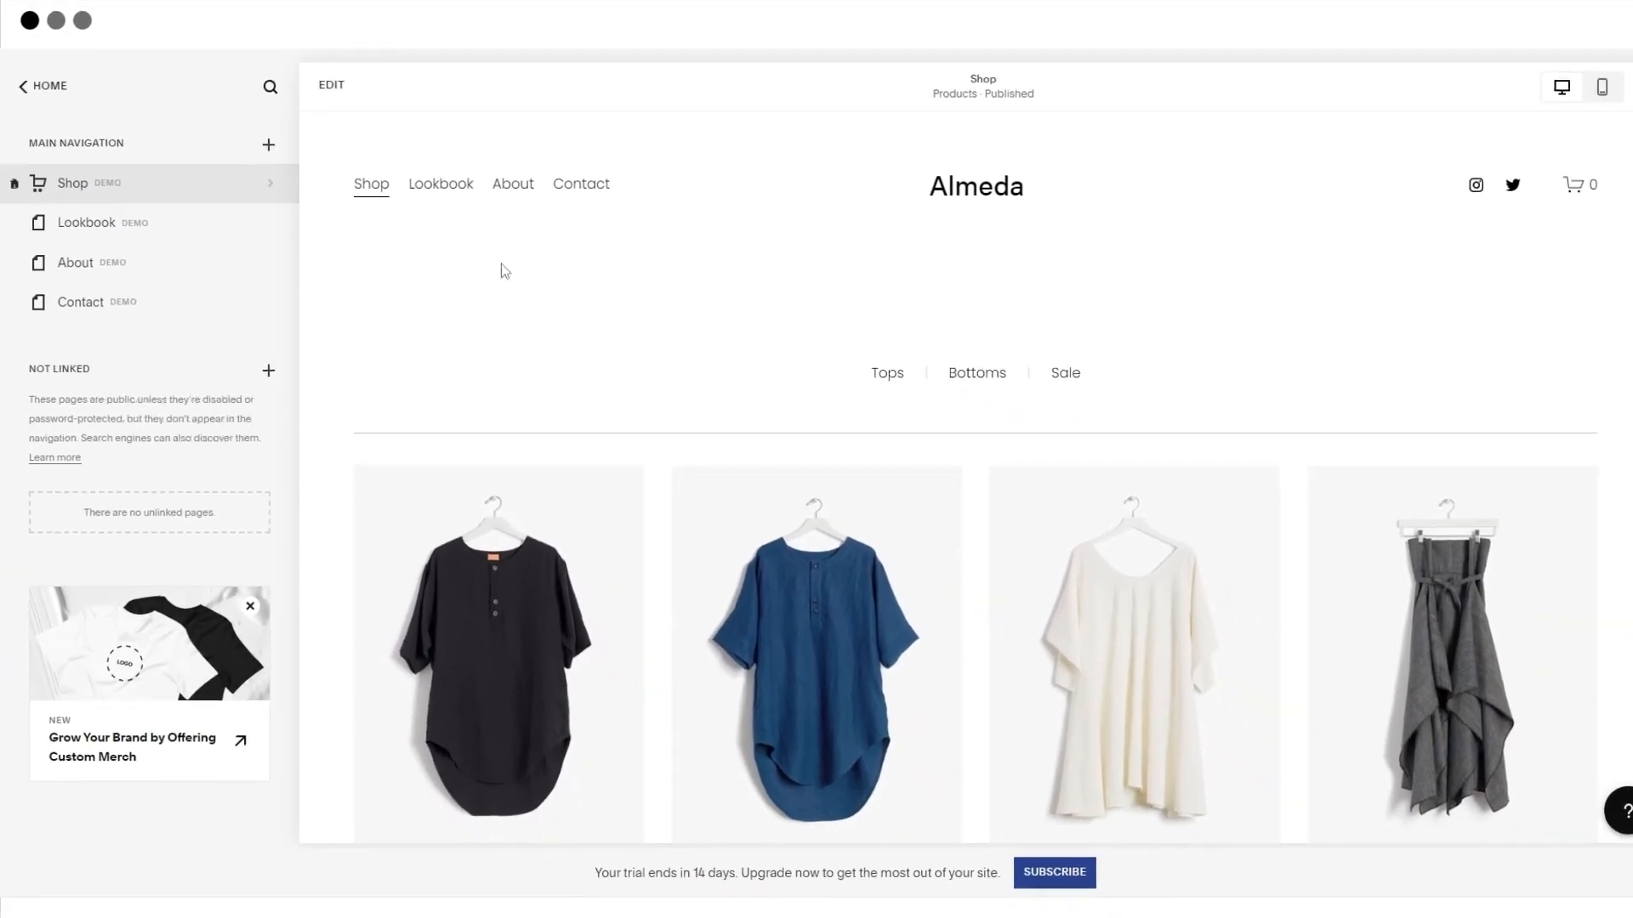
pyautogui.click(95, 222)
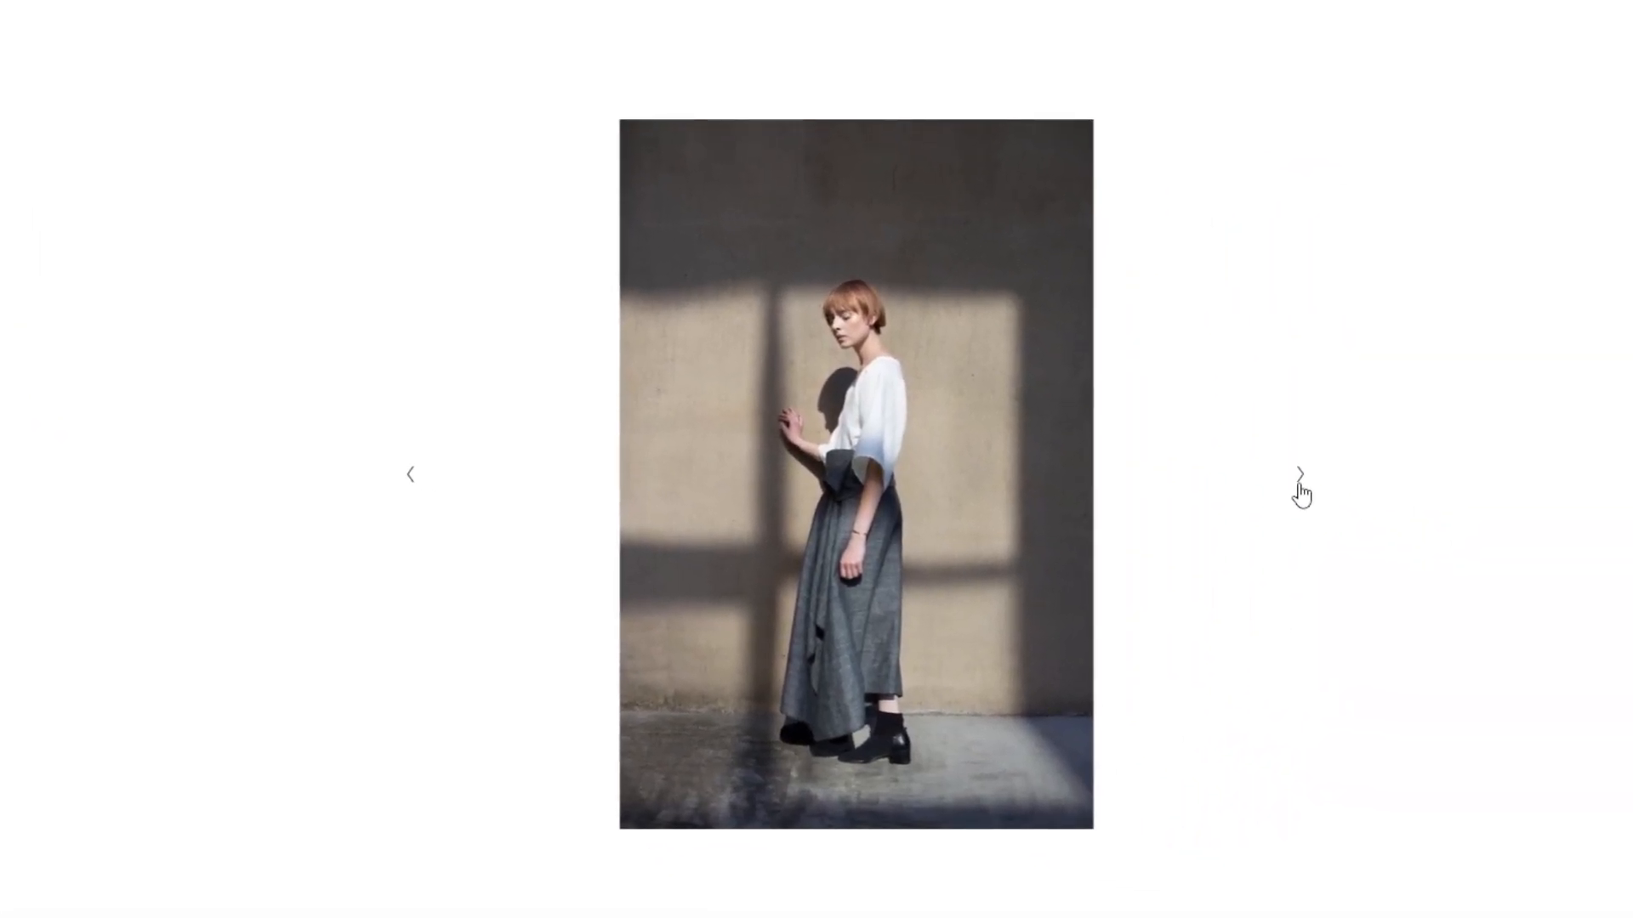
pyautogui.click(1300, 484)
pyautogui.click(1299, 485)
pyautogui.click(1300, 489)
pyautogui.click(1299, 489)
pyautogui.click(1299, 489)
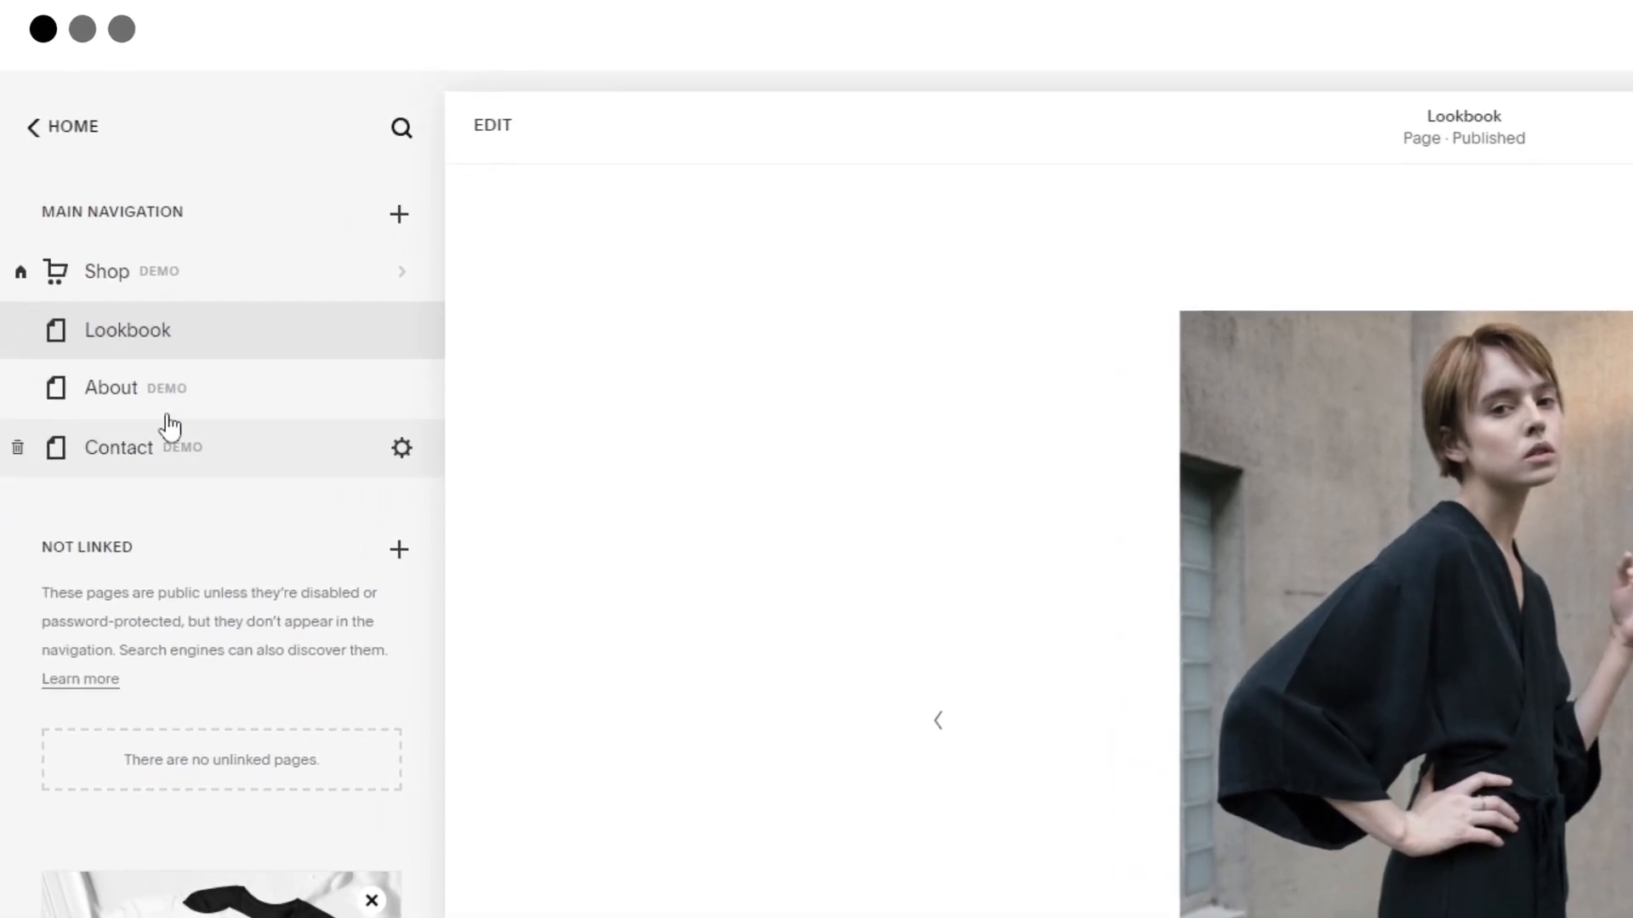
pyautogui.click(98, 356)
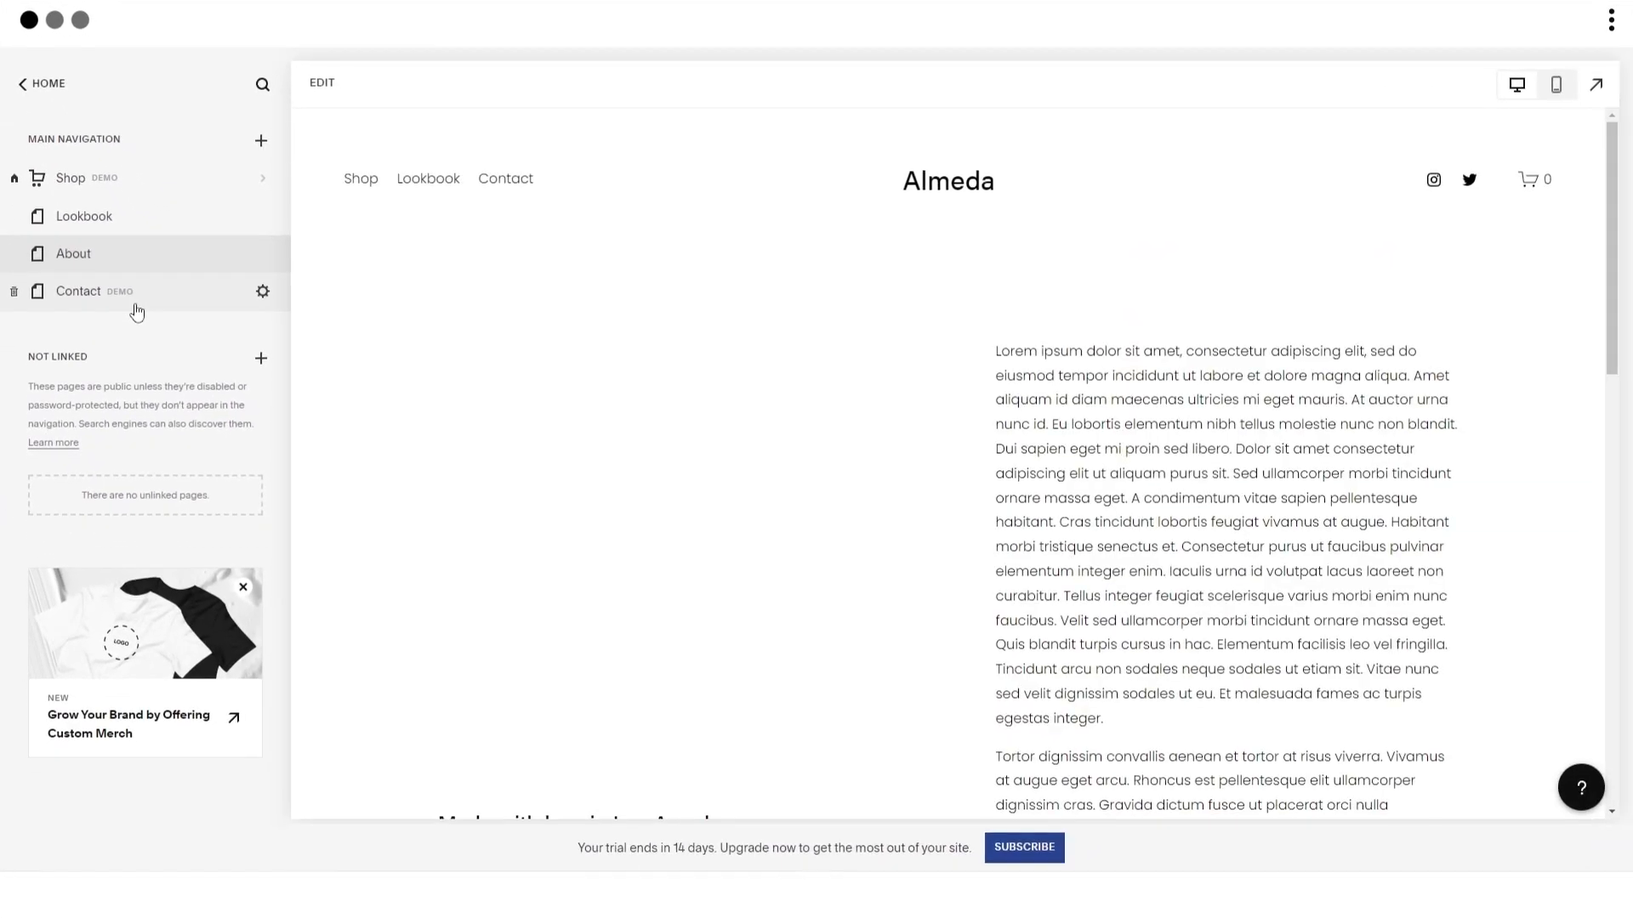
# Step: Open the Contact page and show the page types that can be added under Not Linked
pyautogui.click(189, 438)
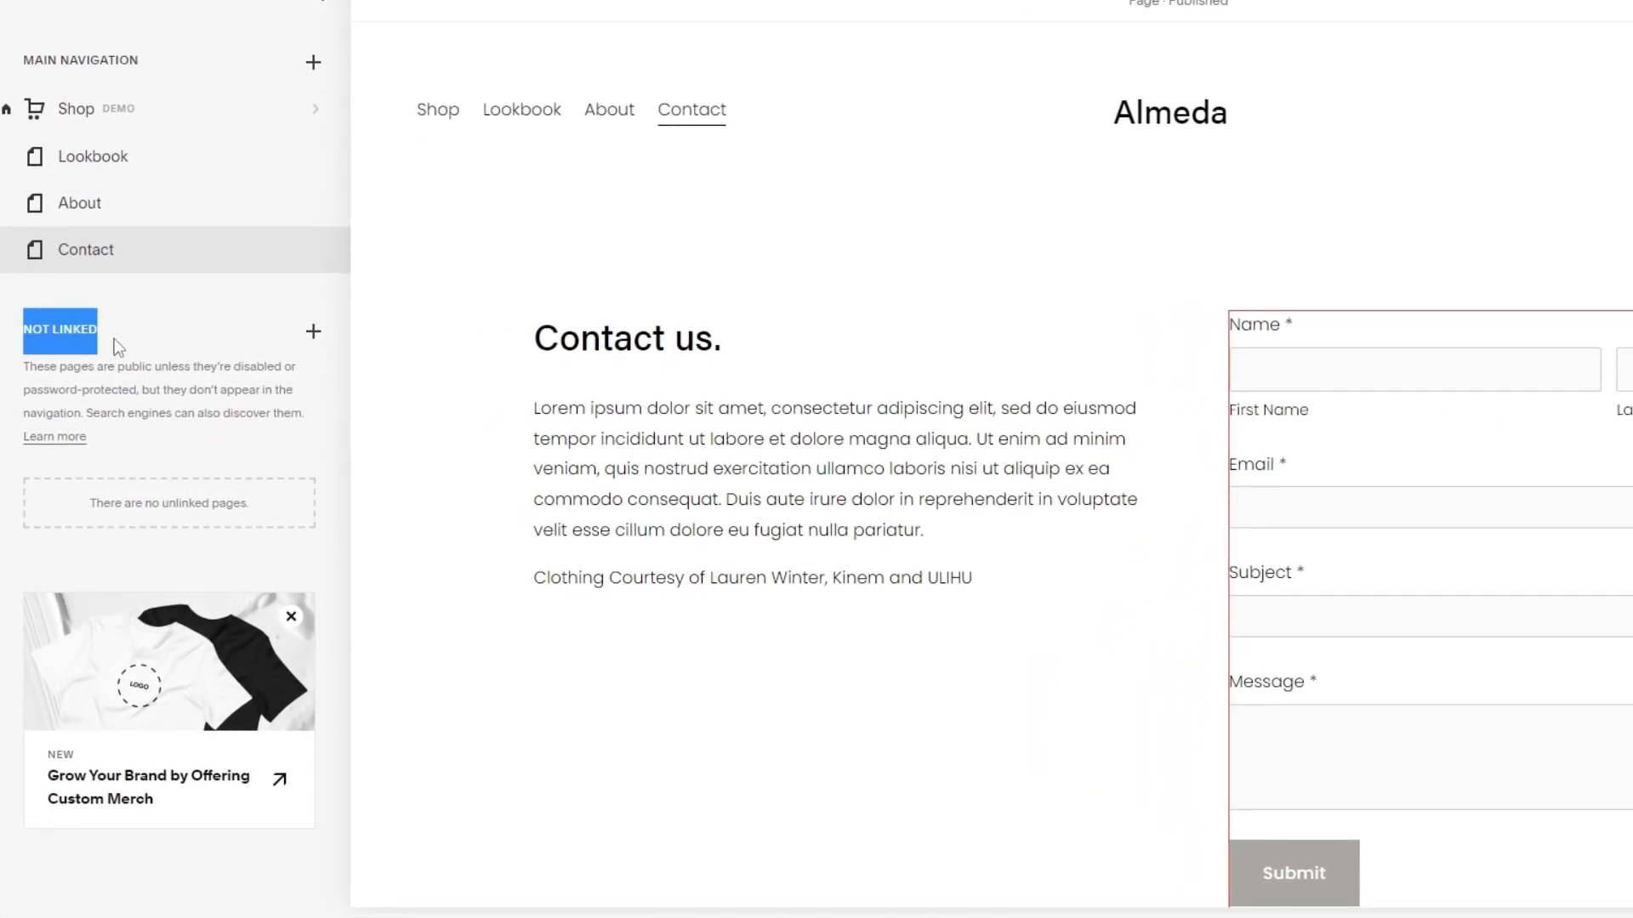
pyautogui.click(115, 338)
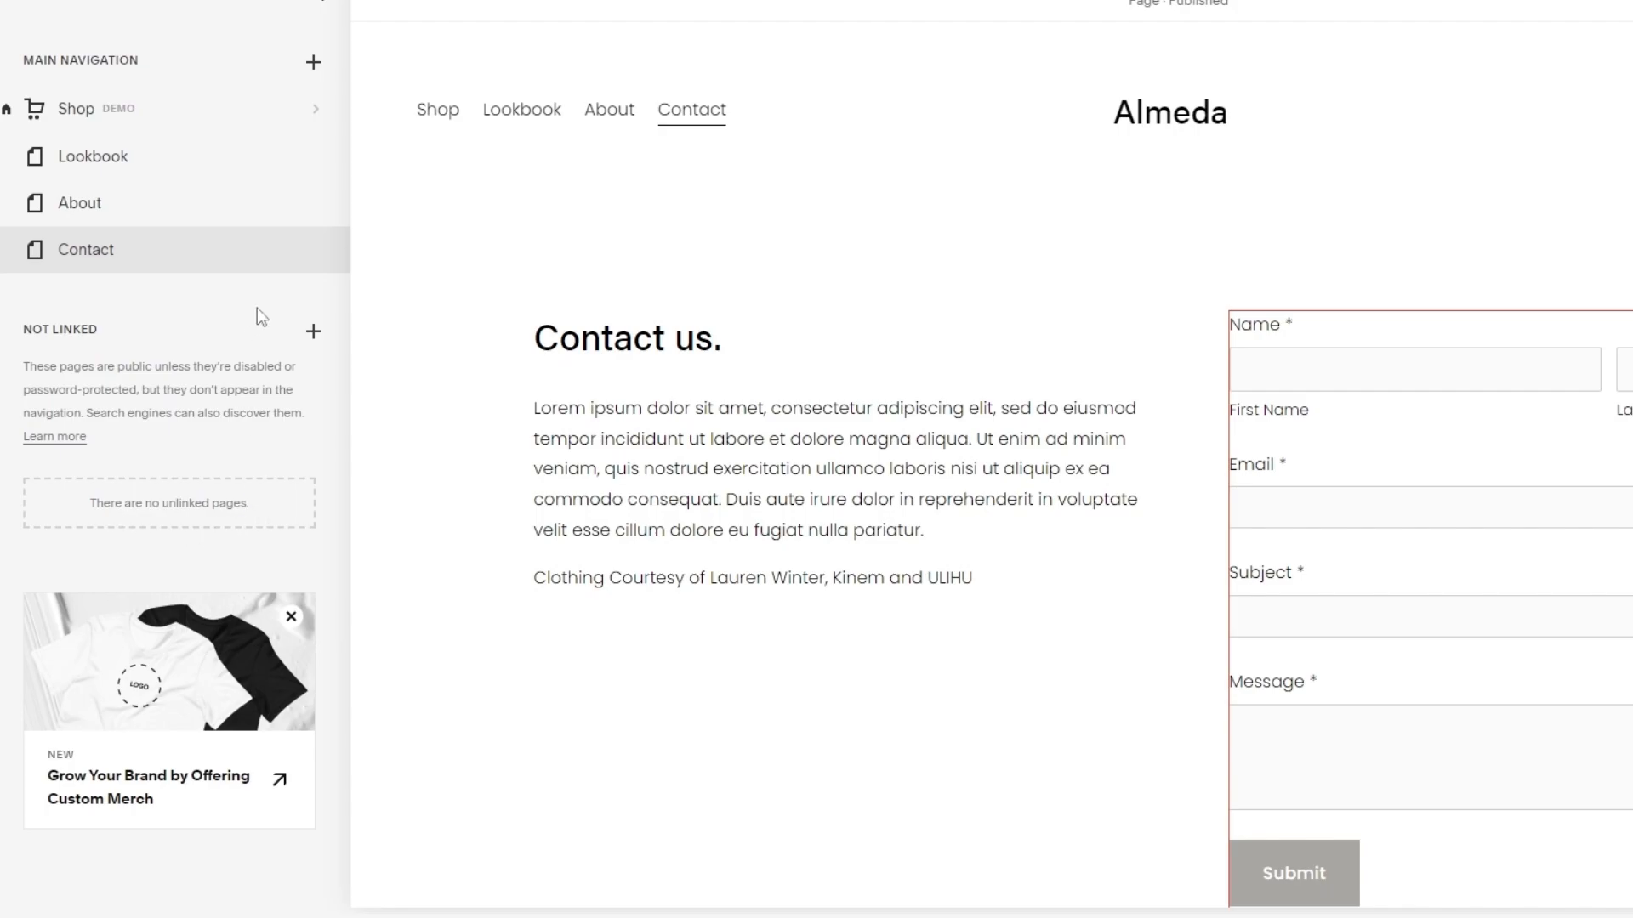
pyautogui.click(313, 332)
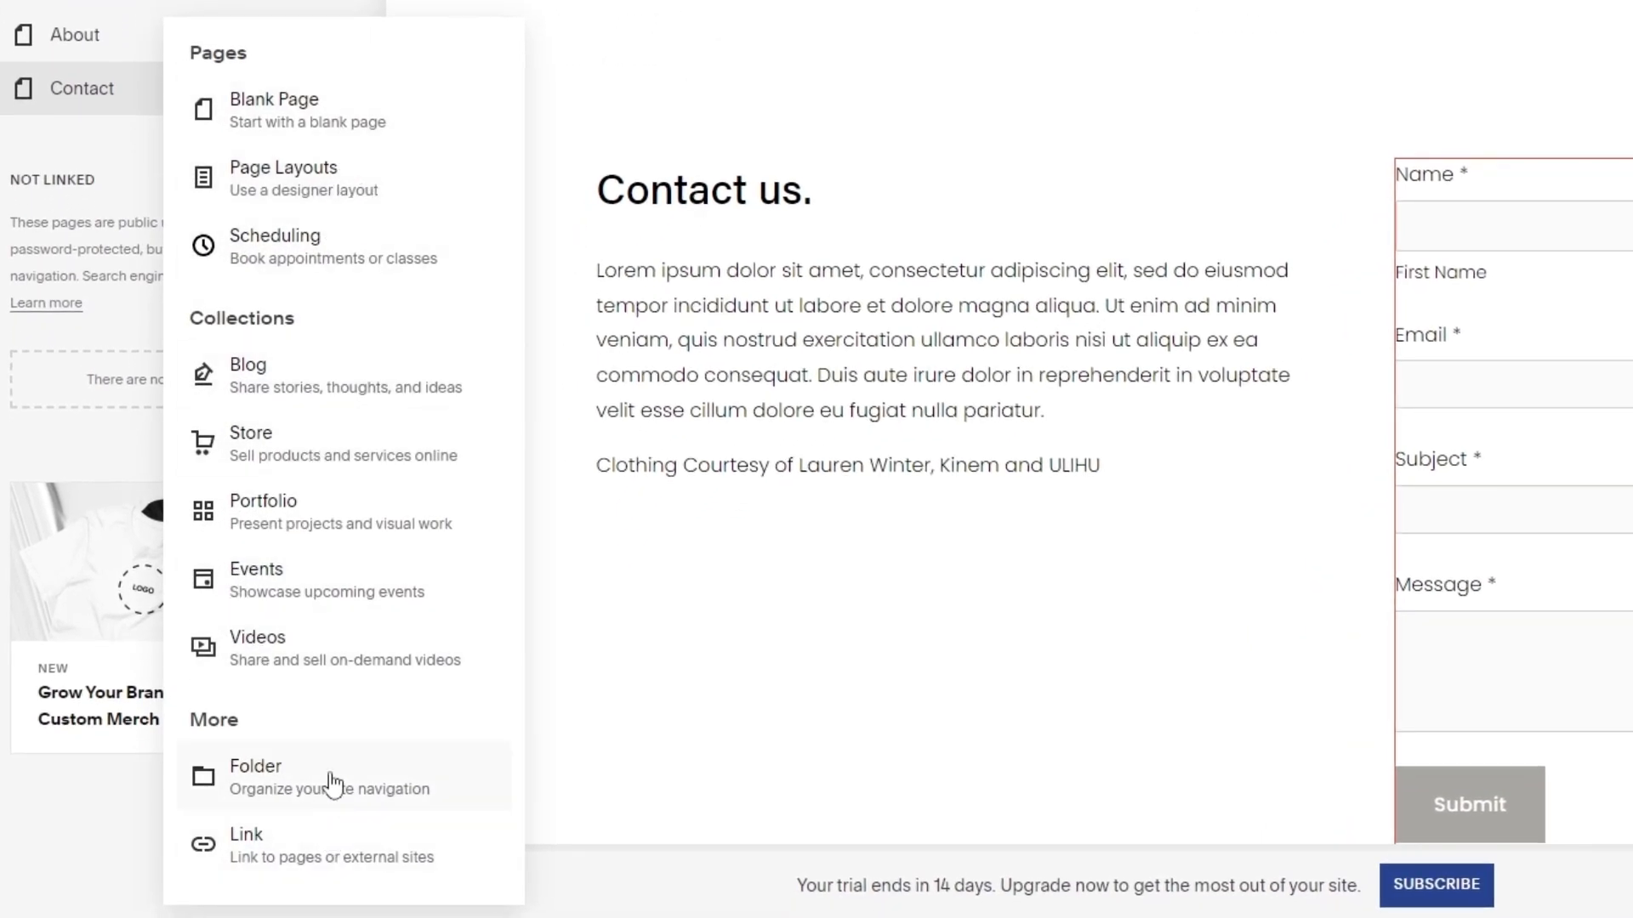
# Step: Open the Shop page's Tops category and look through its products
pyautogui.click(37, 134)
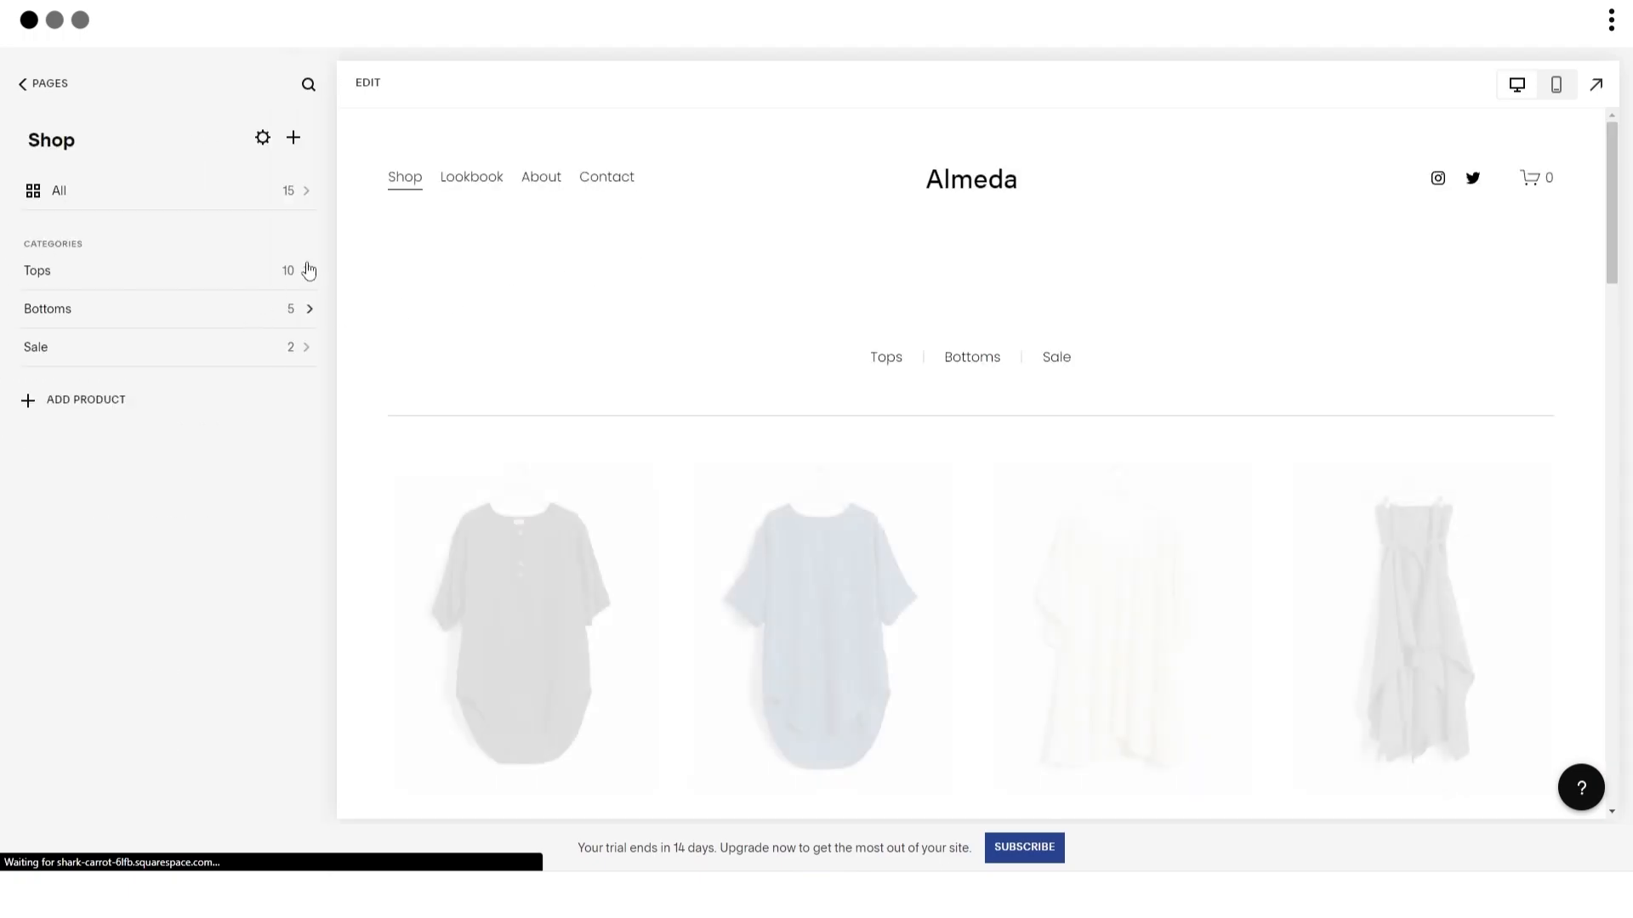
pyautogui.scroll(-2, 595, 248)
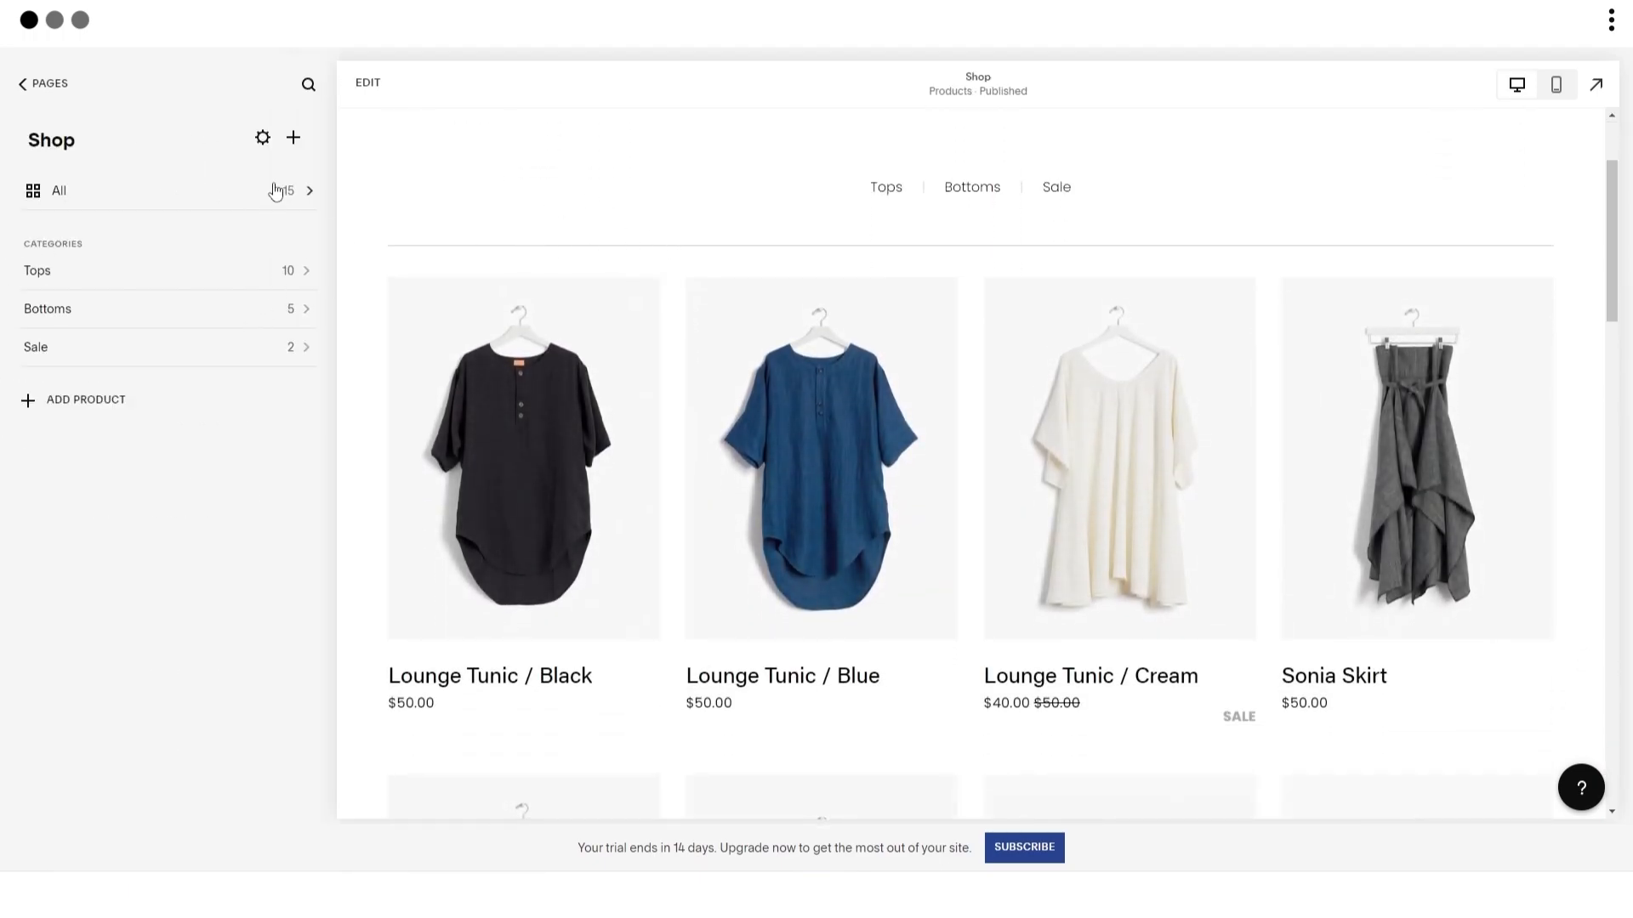
pyautogui.click(159, 286)
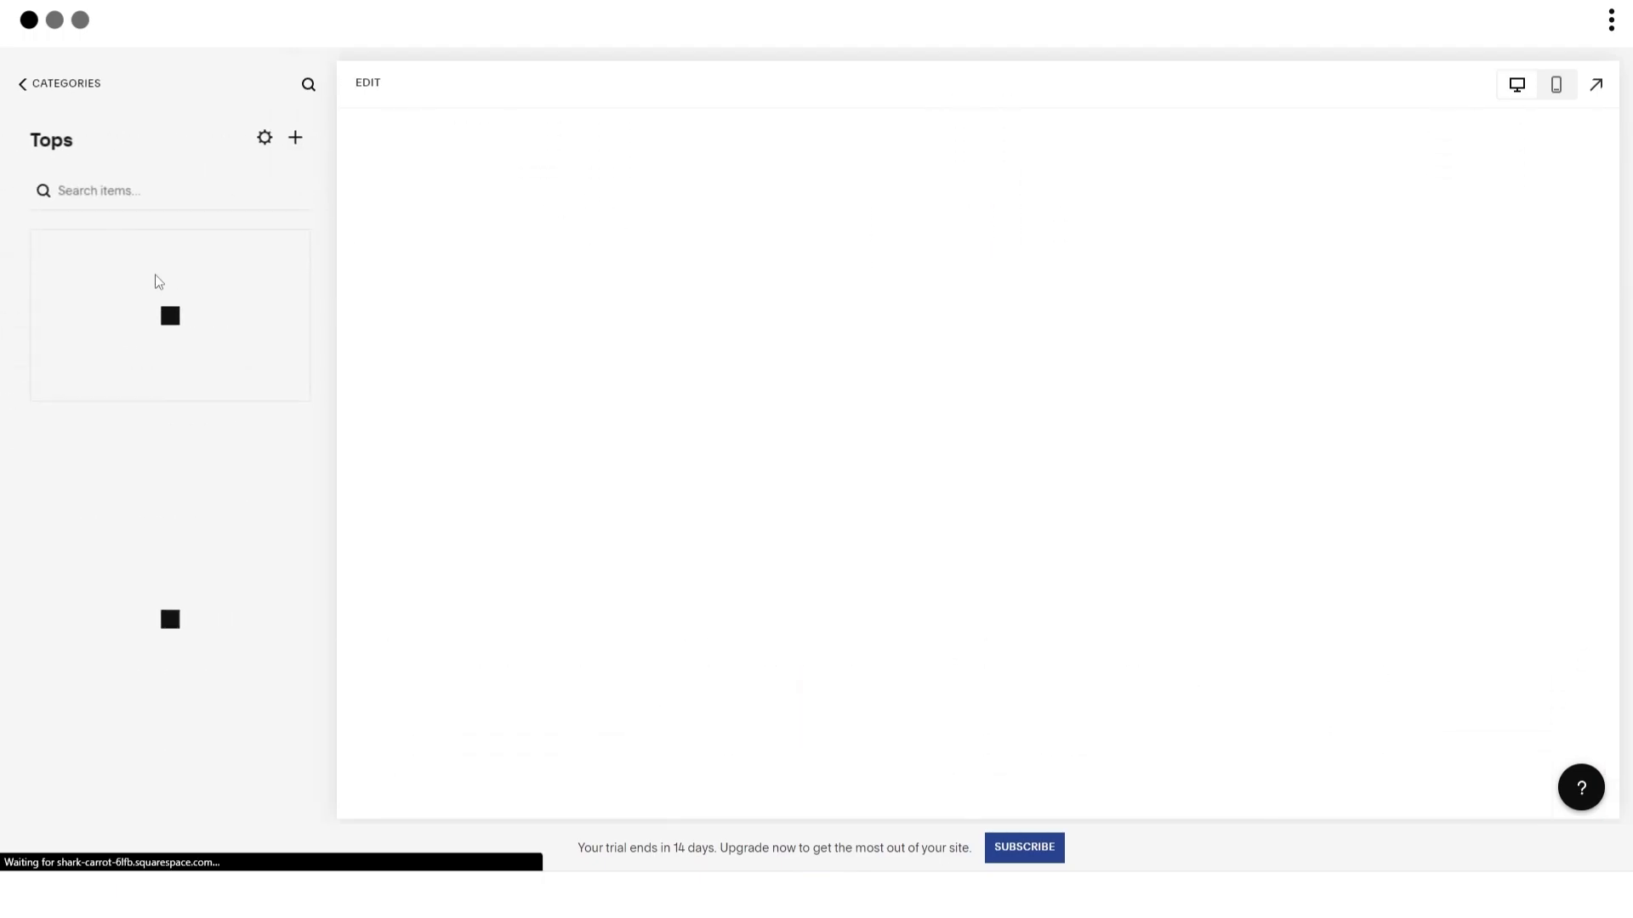
pyautogui.scroll(-10, 975, 323)
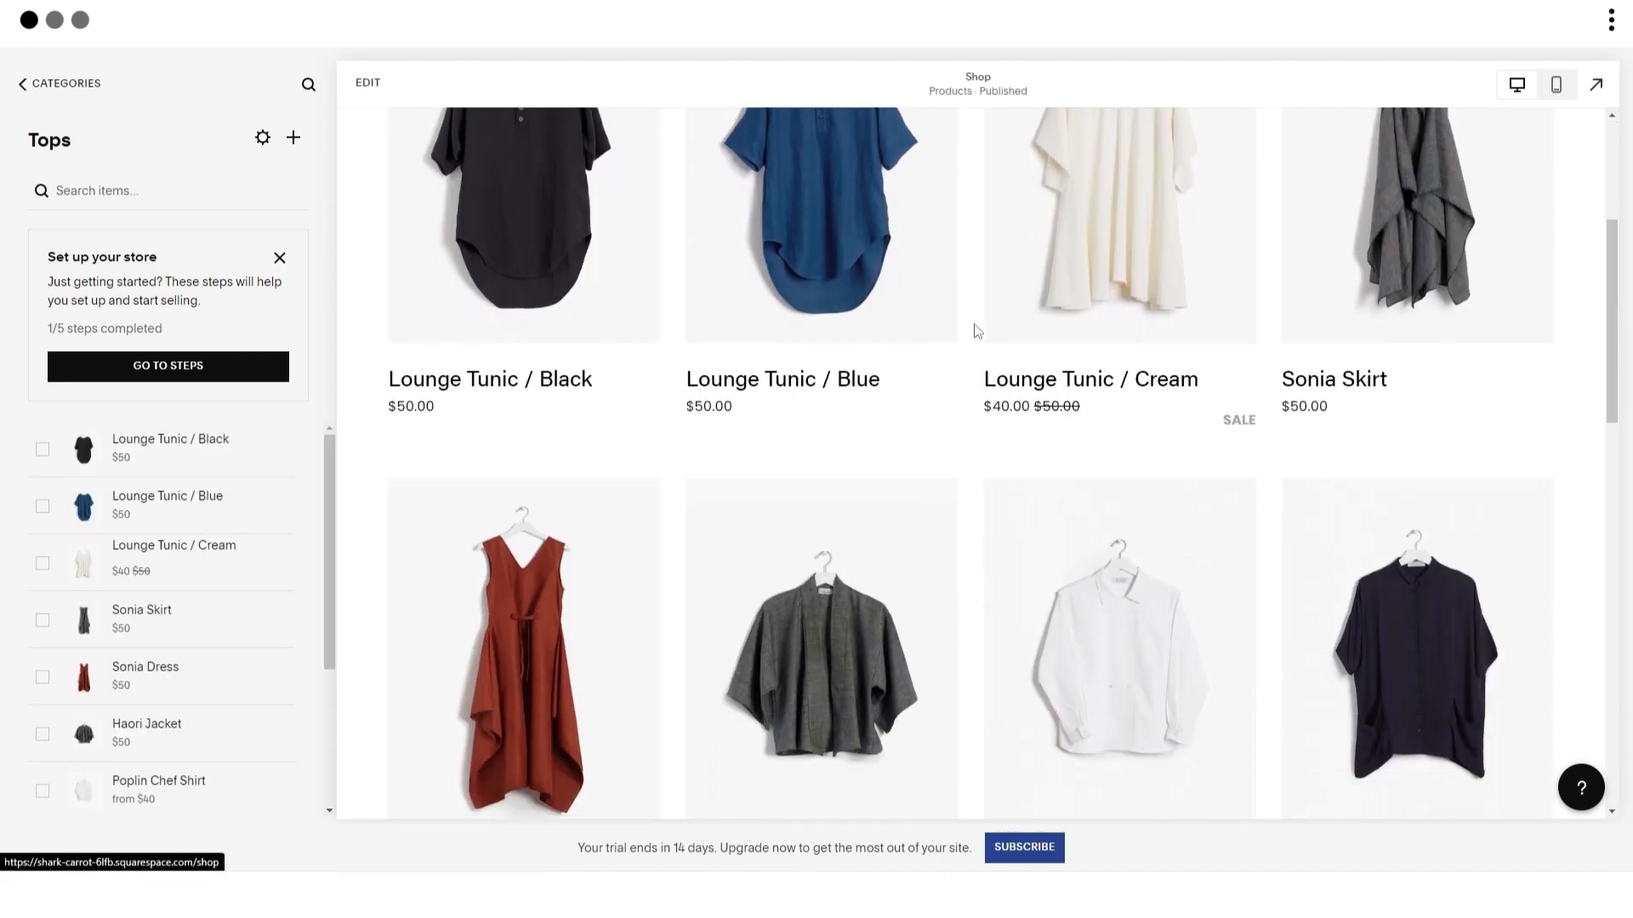
pyautogui.scroll(-3, 974, 328)
pyautogui.scroll(5, 975, 329)
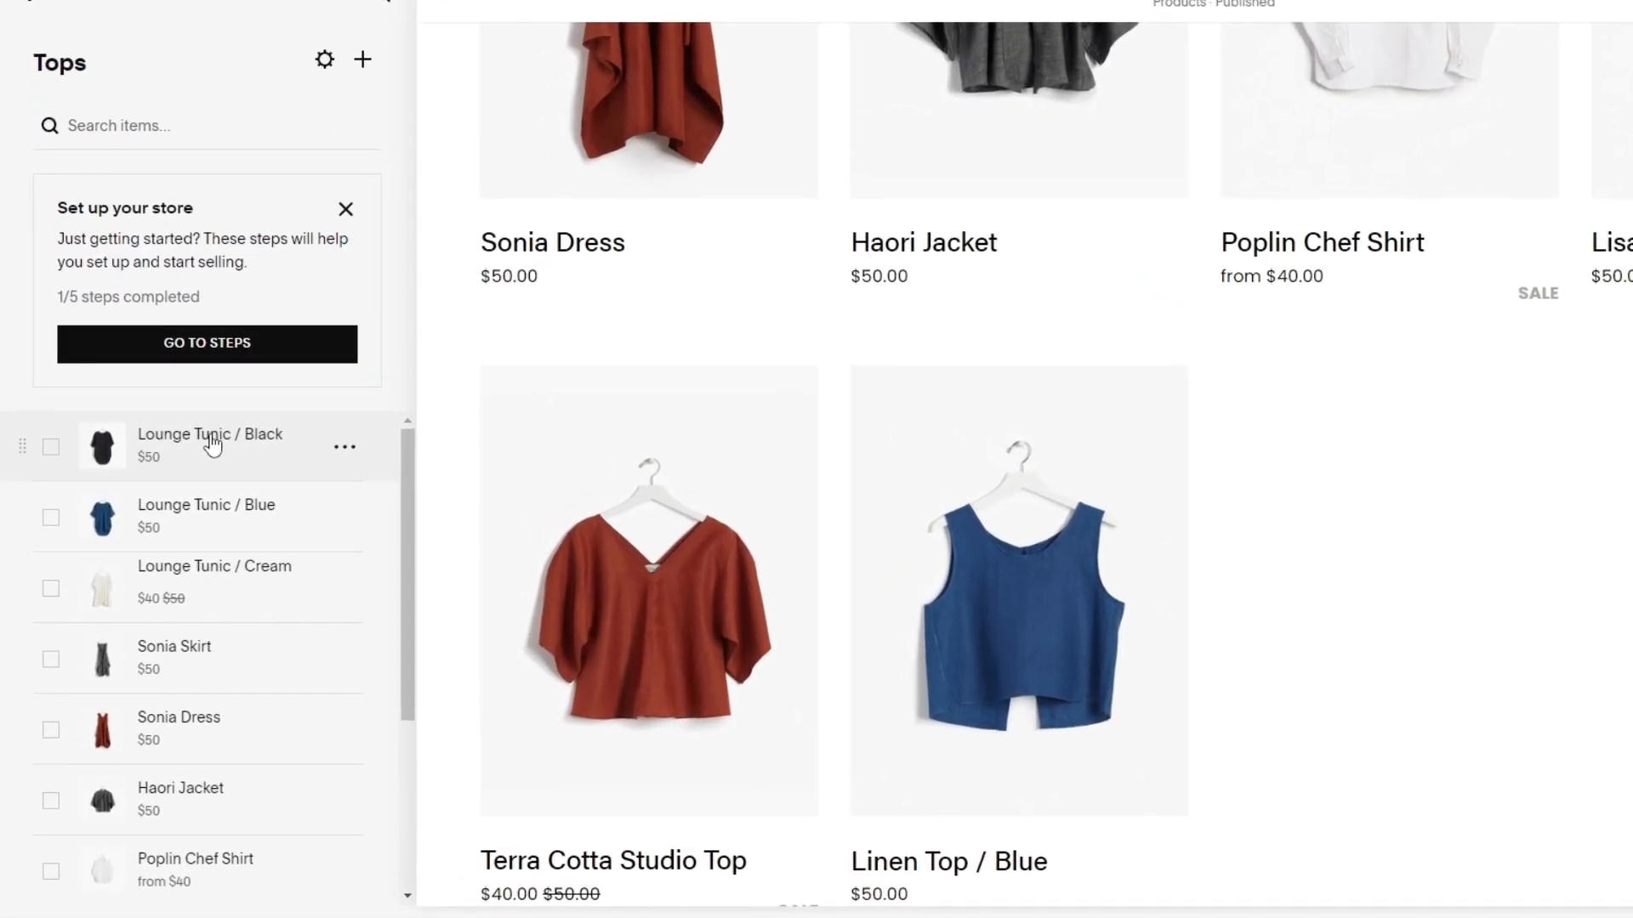
# Step: Open the Lounge Tunic / Black product, compare the detail page layouts, close the layout chooser and view the product page
pyautogui.click(212, 444)
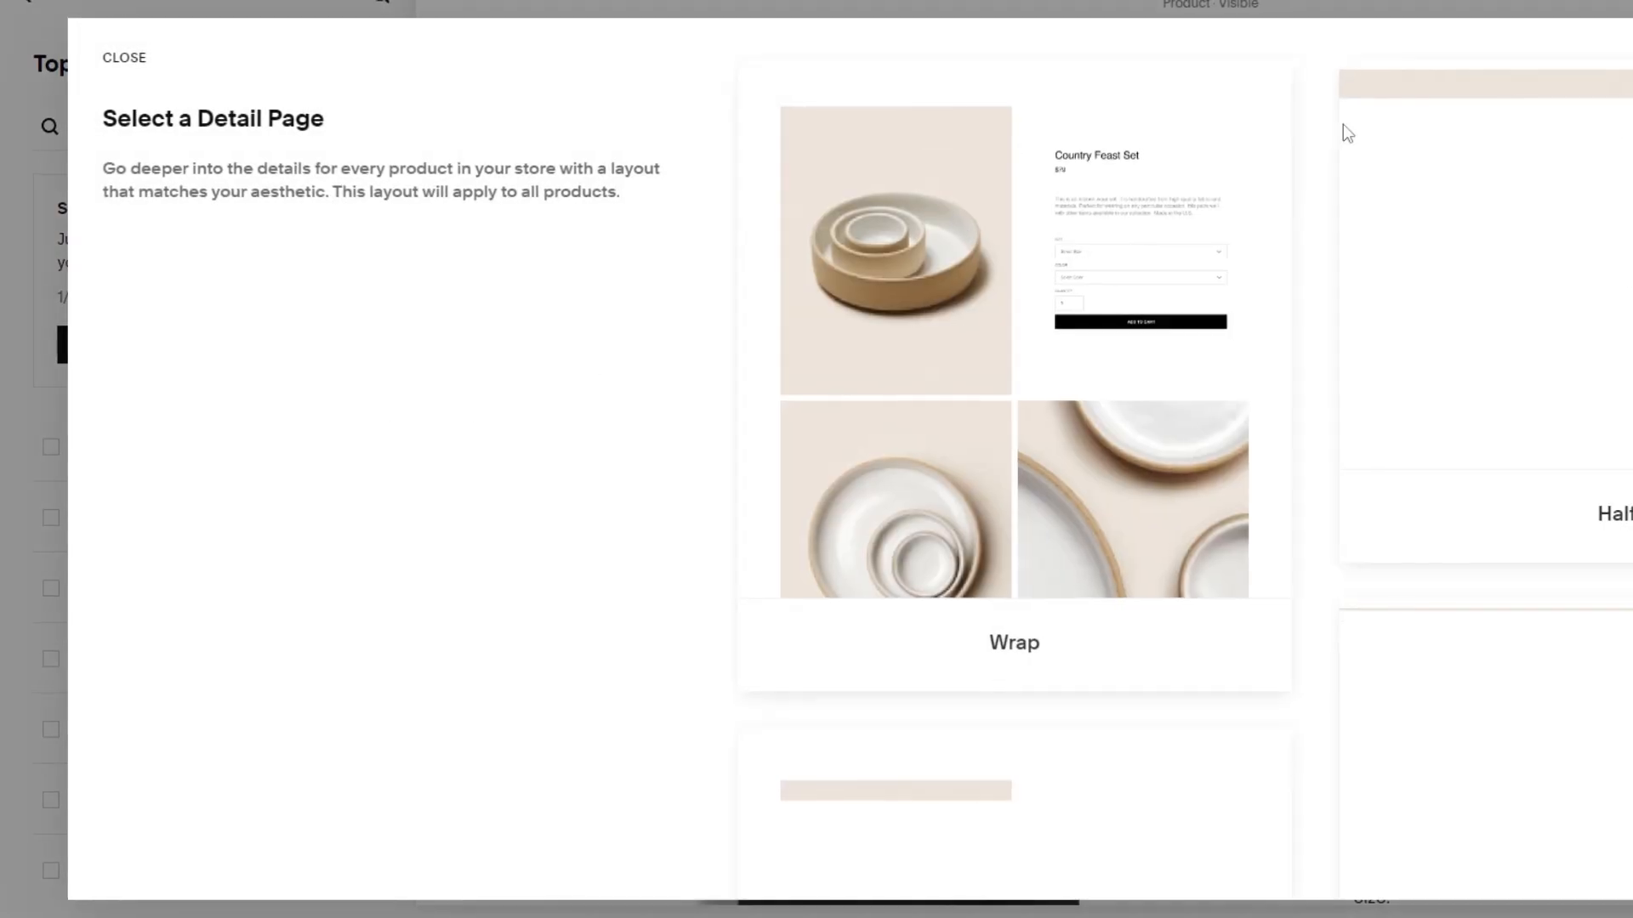
pyautogui.scroll(-4, 1174, 423)
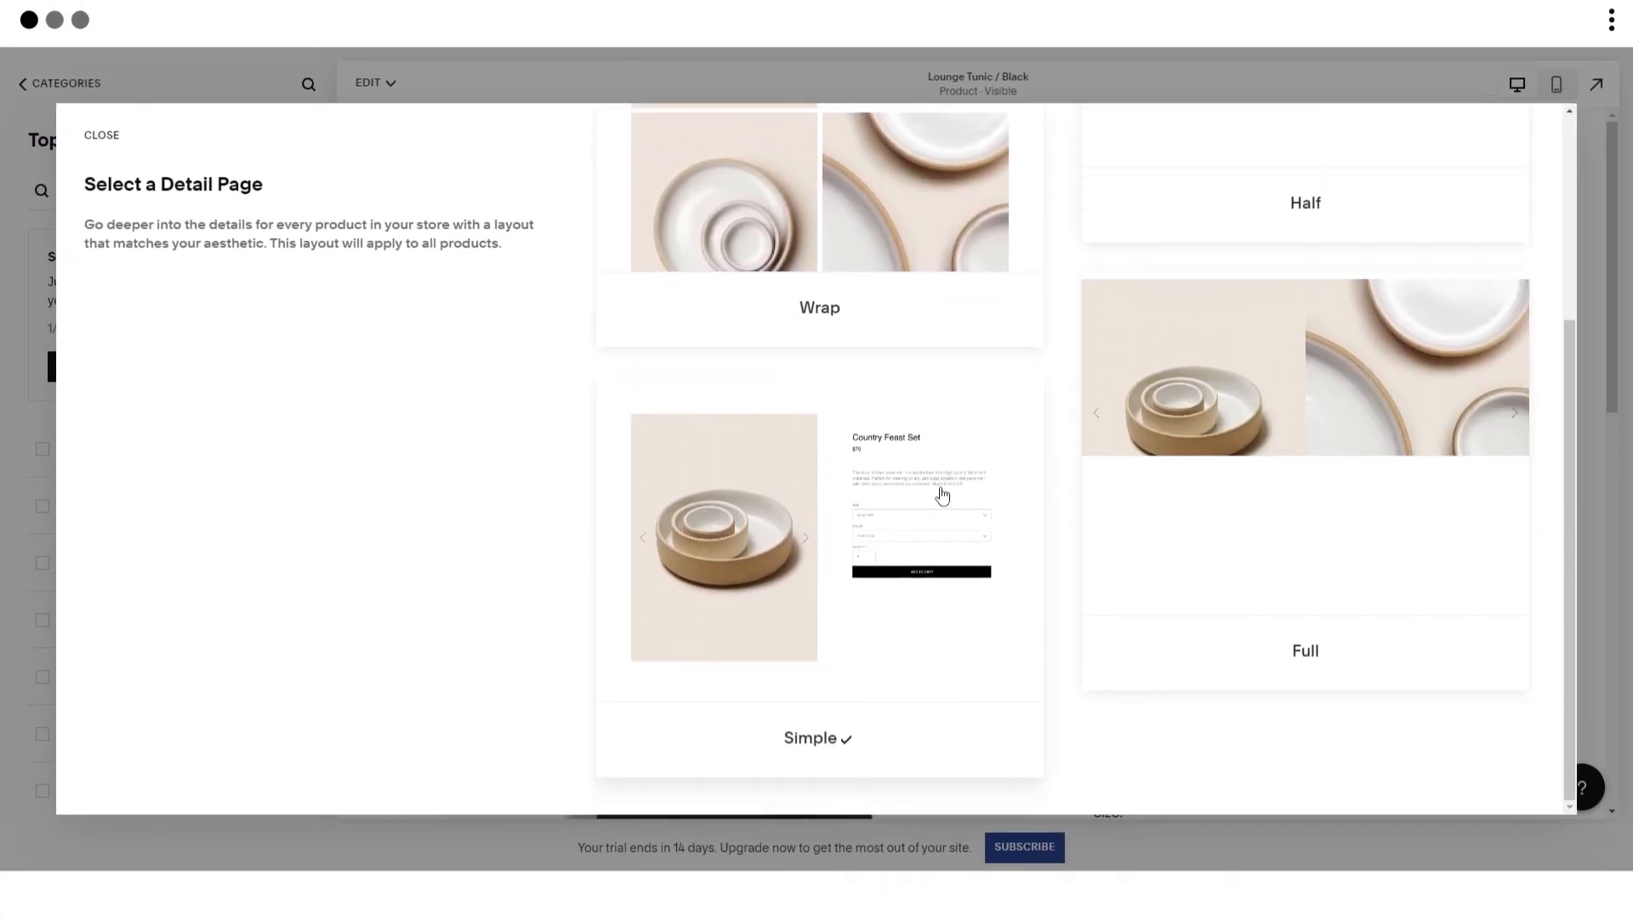
pyautogui.scroll(4, 884, 345)
pyautogui.scroll(-4, 1293, 442)
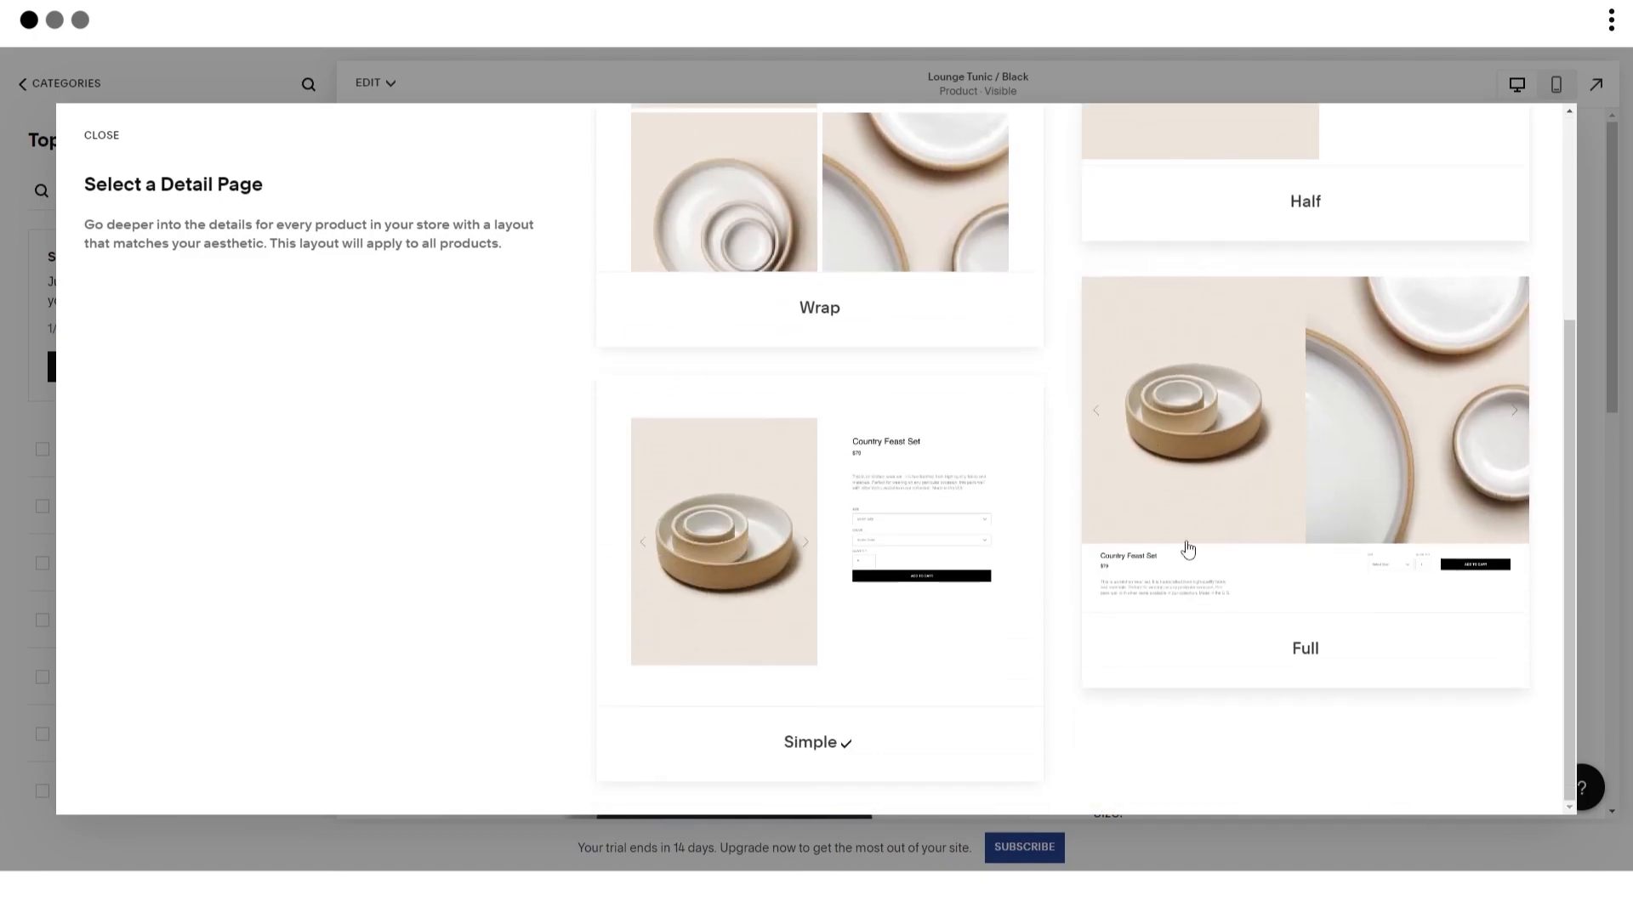
pyautogui.scroll(4, 795, 517)
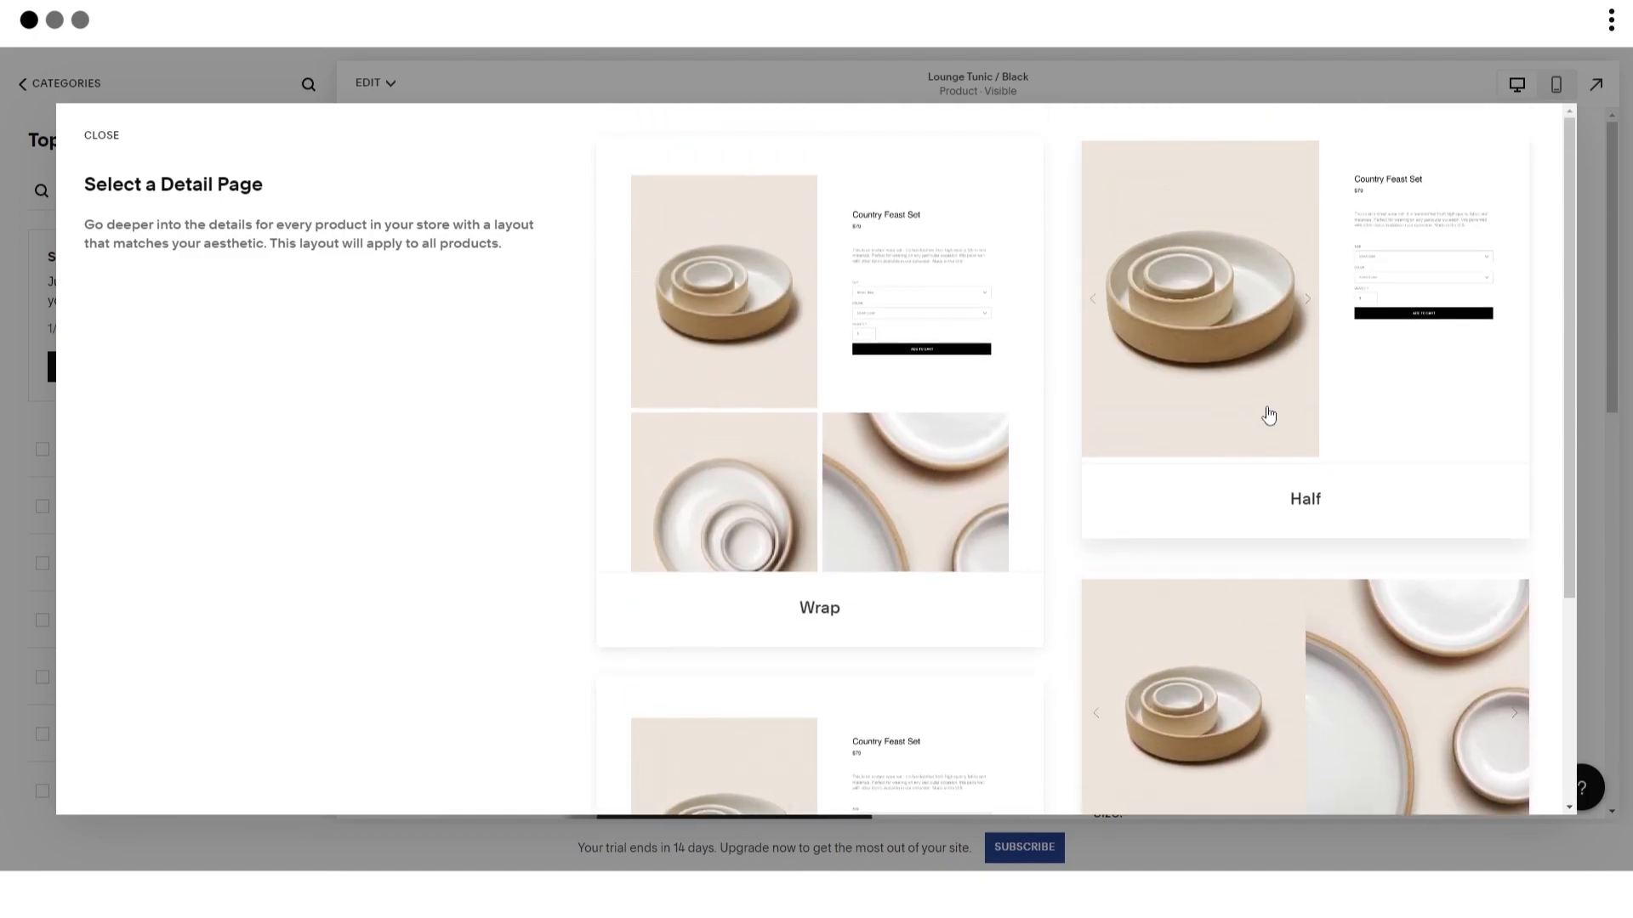
pyautogui.scroll(-4, 1268, 412)
pyautogui.scroll(4, 1119, 671)
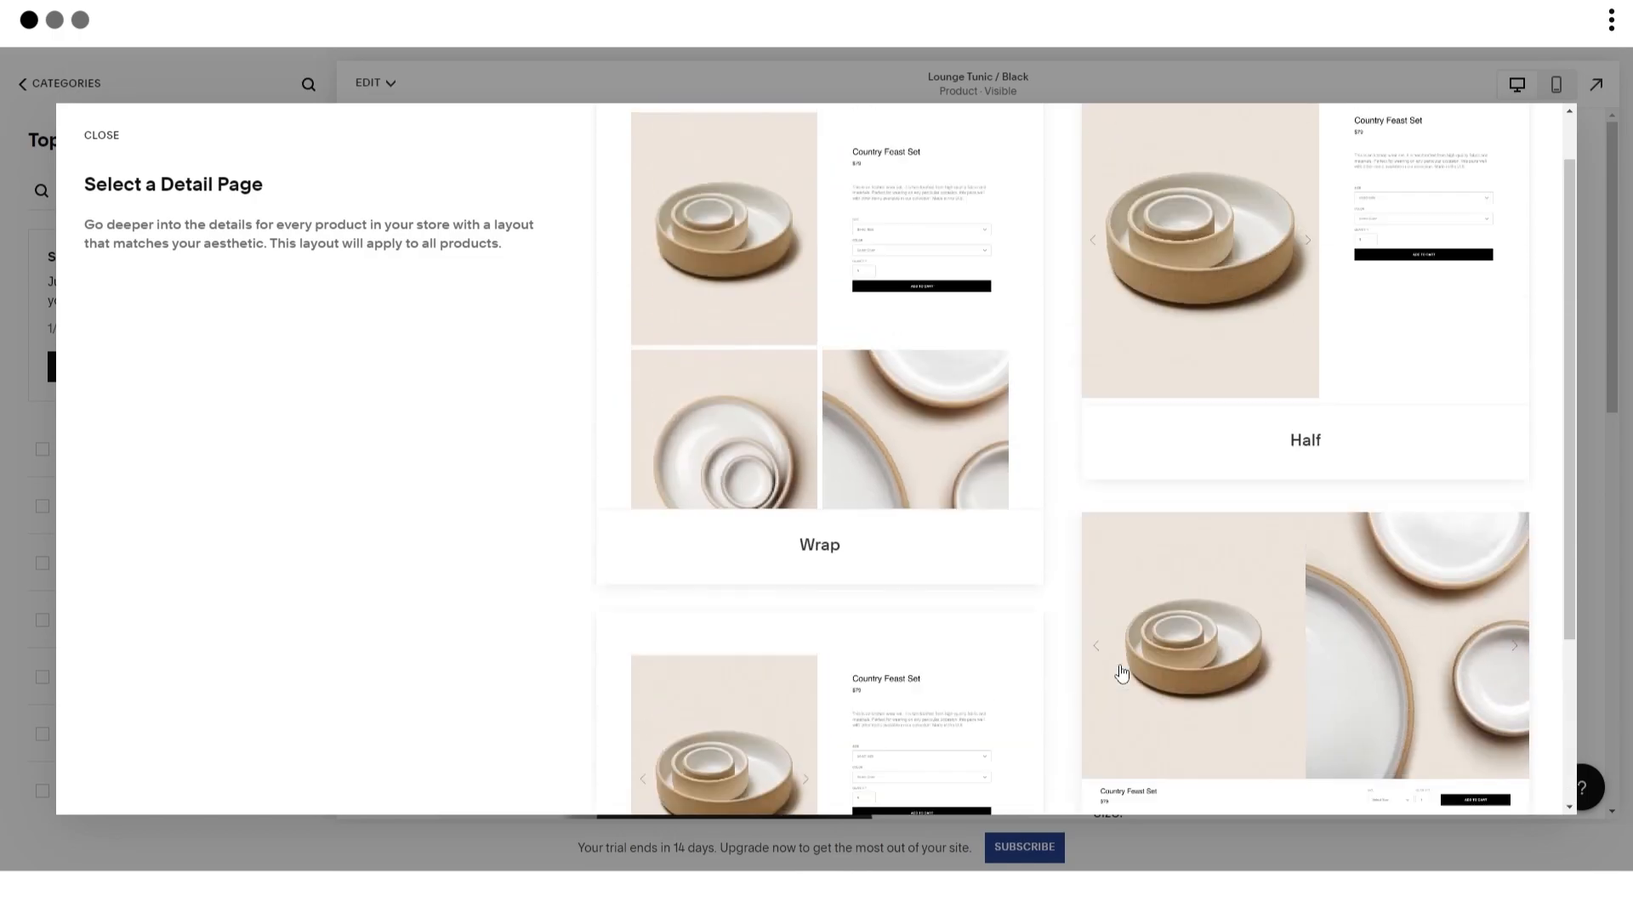
pyautogui.scroll(-4, 999, 668)
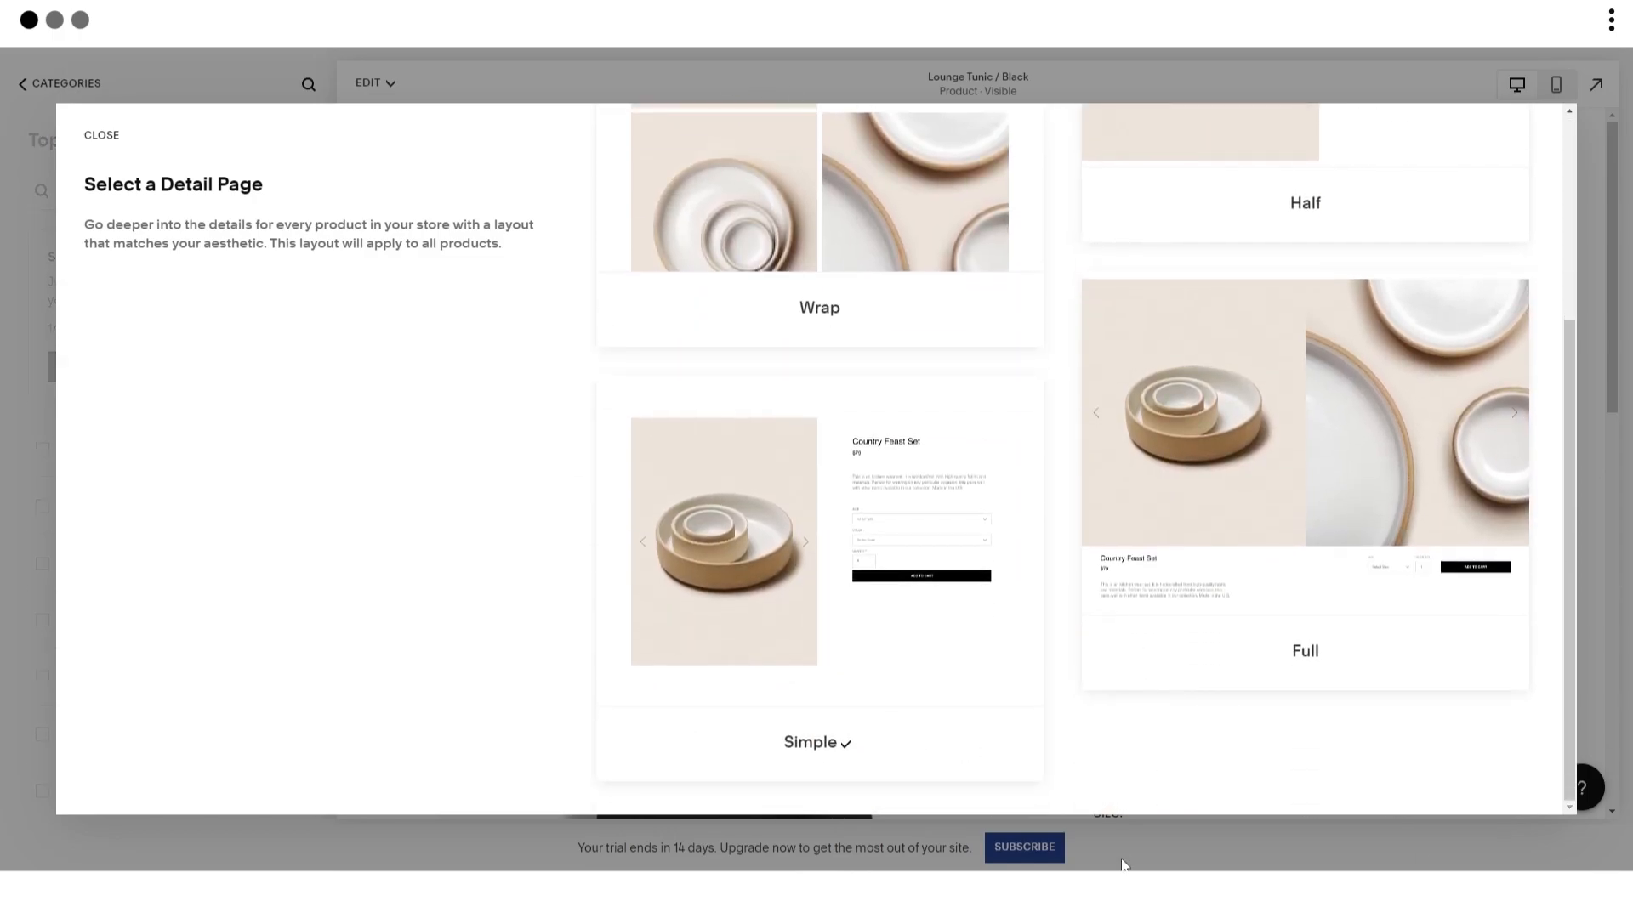
pyautogui.press('Escape')
pyautogui.scroll(-5, 620, 487)
pyautogui.scroll(-2, 993, 456)
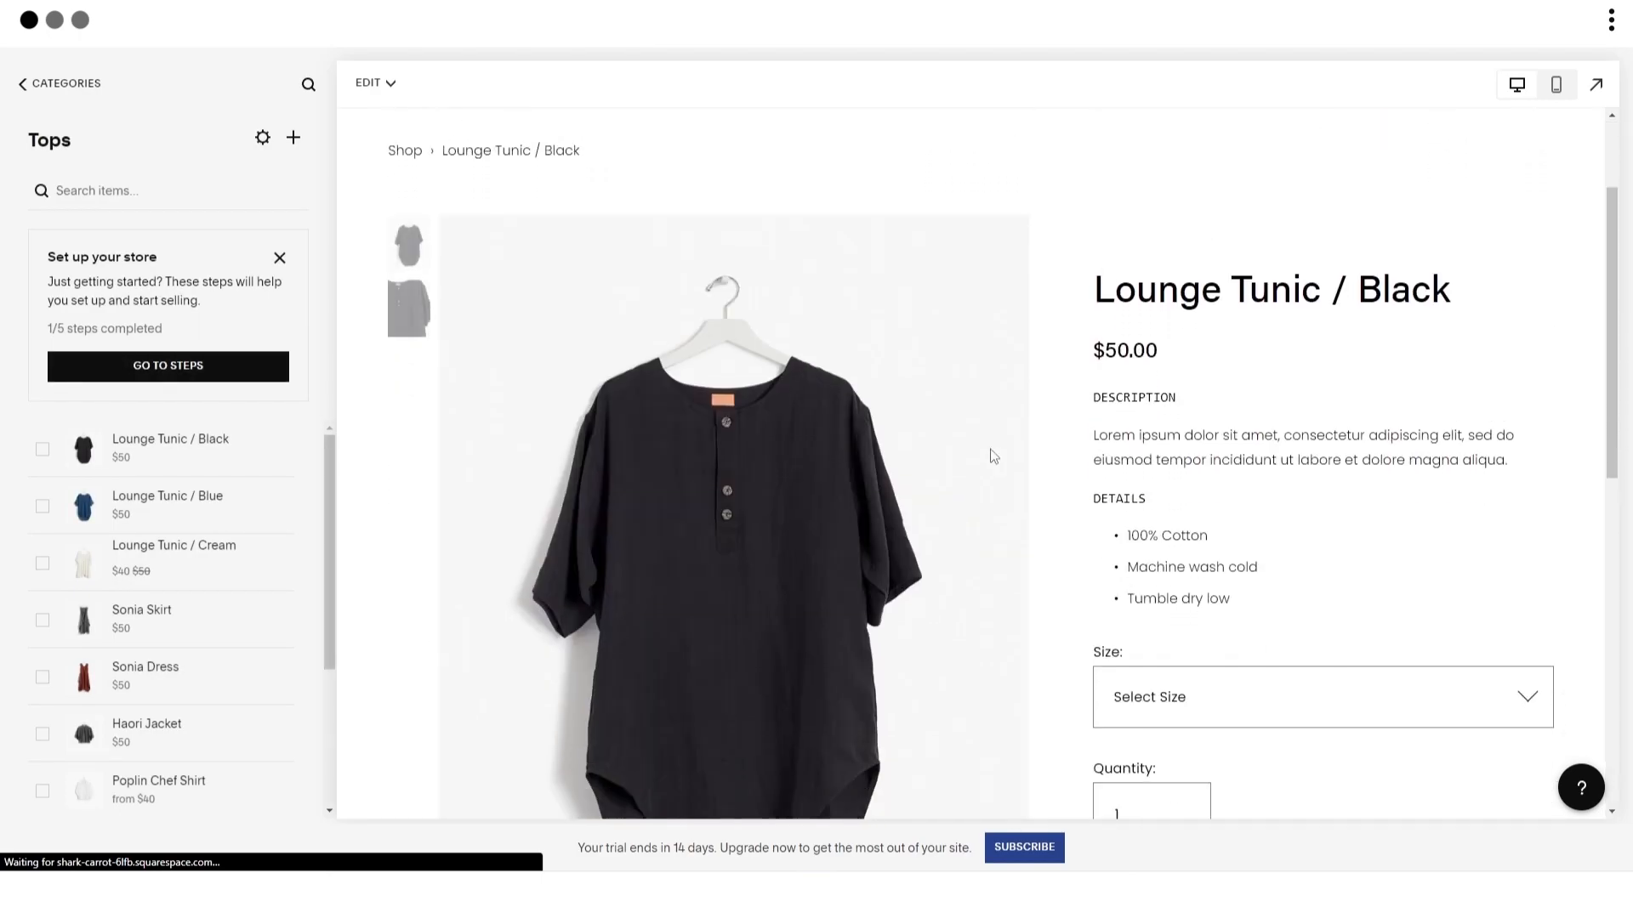
# Step: Hide the Set up your store steps and open the Tops category's settings
pyautogui.click(280, 263)
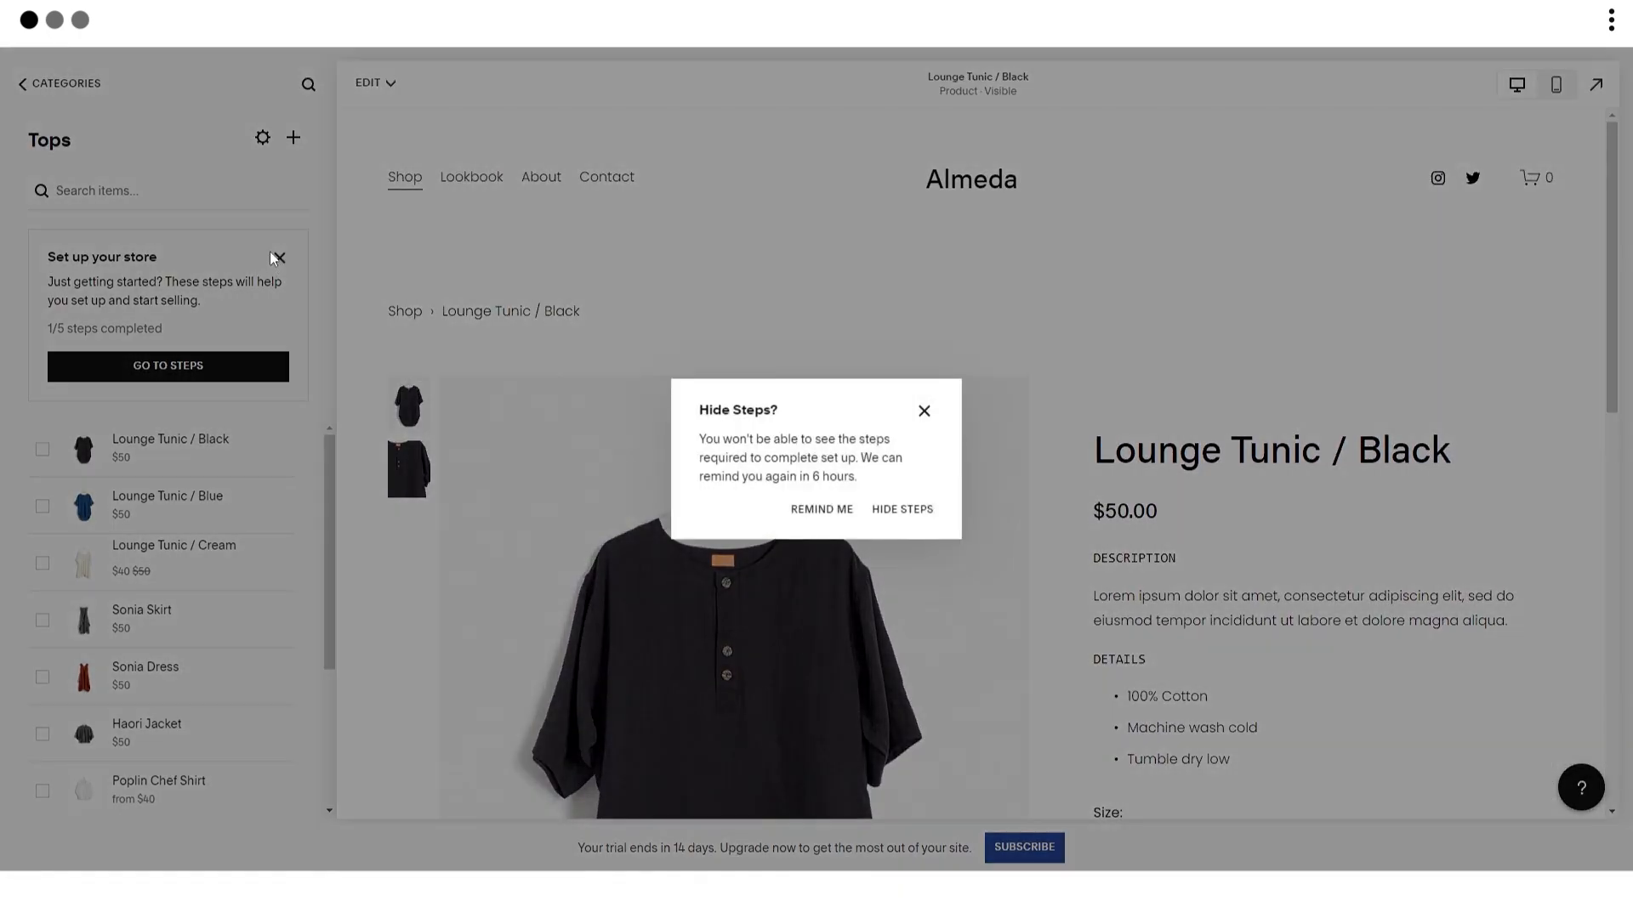
pyautogui.click(925, 510)
pyautogui.click(263, 138)
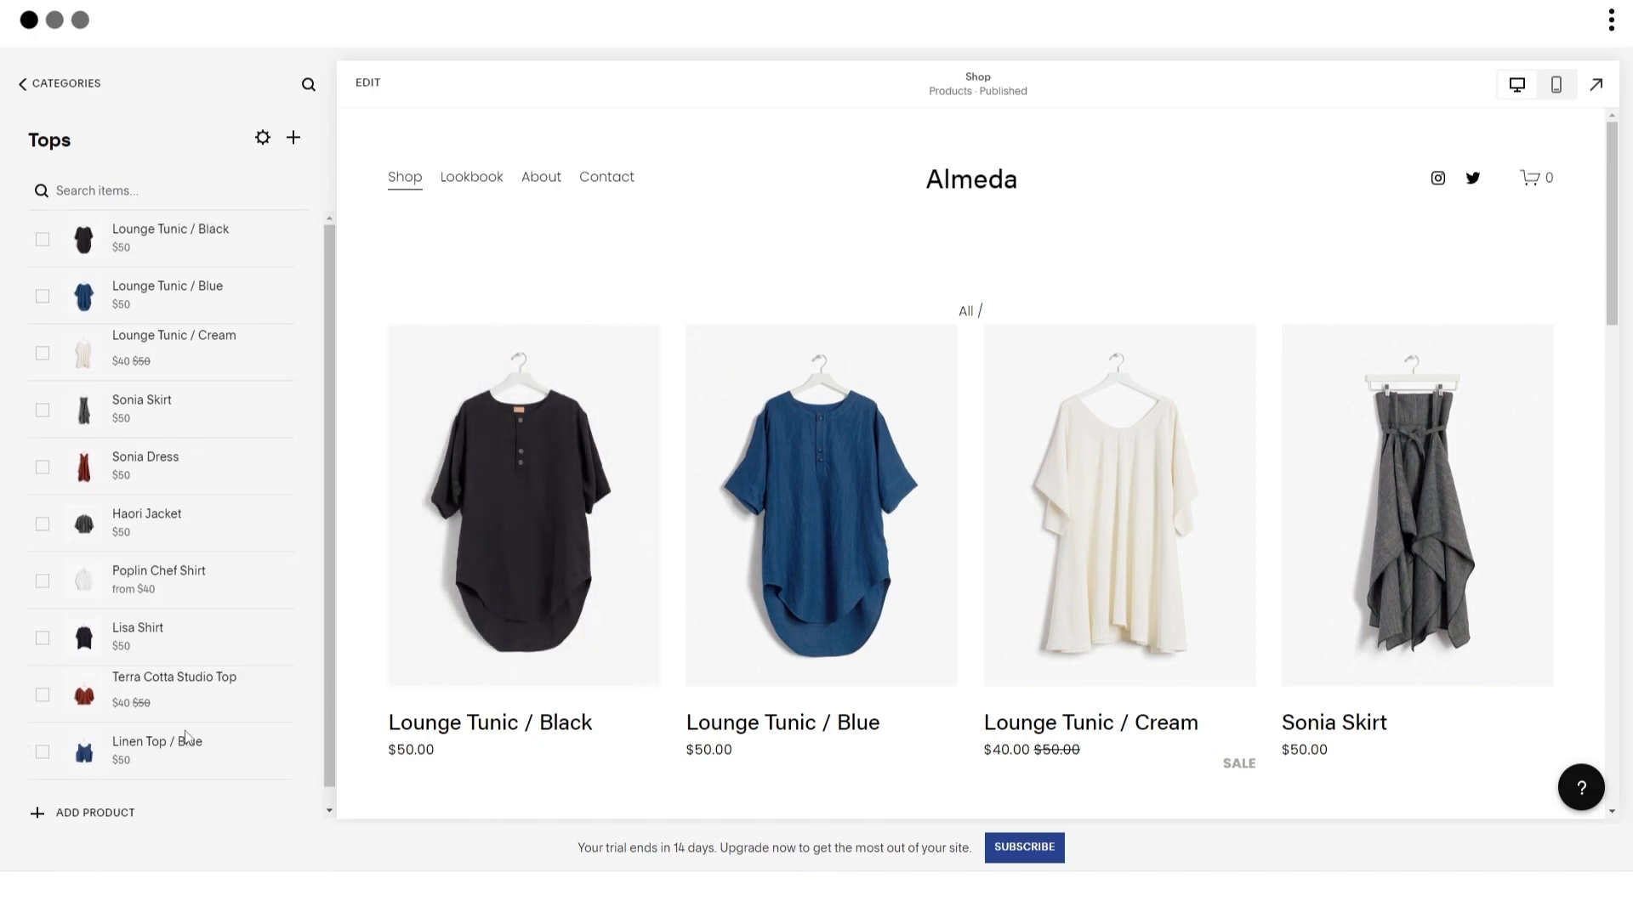
# Step: Go back to the site's home menu, open the Commerce inventory and look through all products
pyautogui.click(53, 89)
pyautogui.click(56, 90)
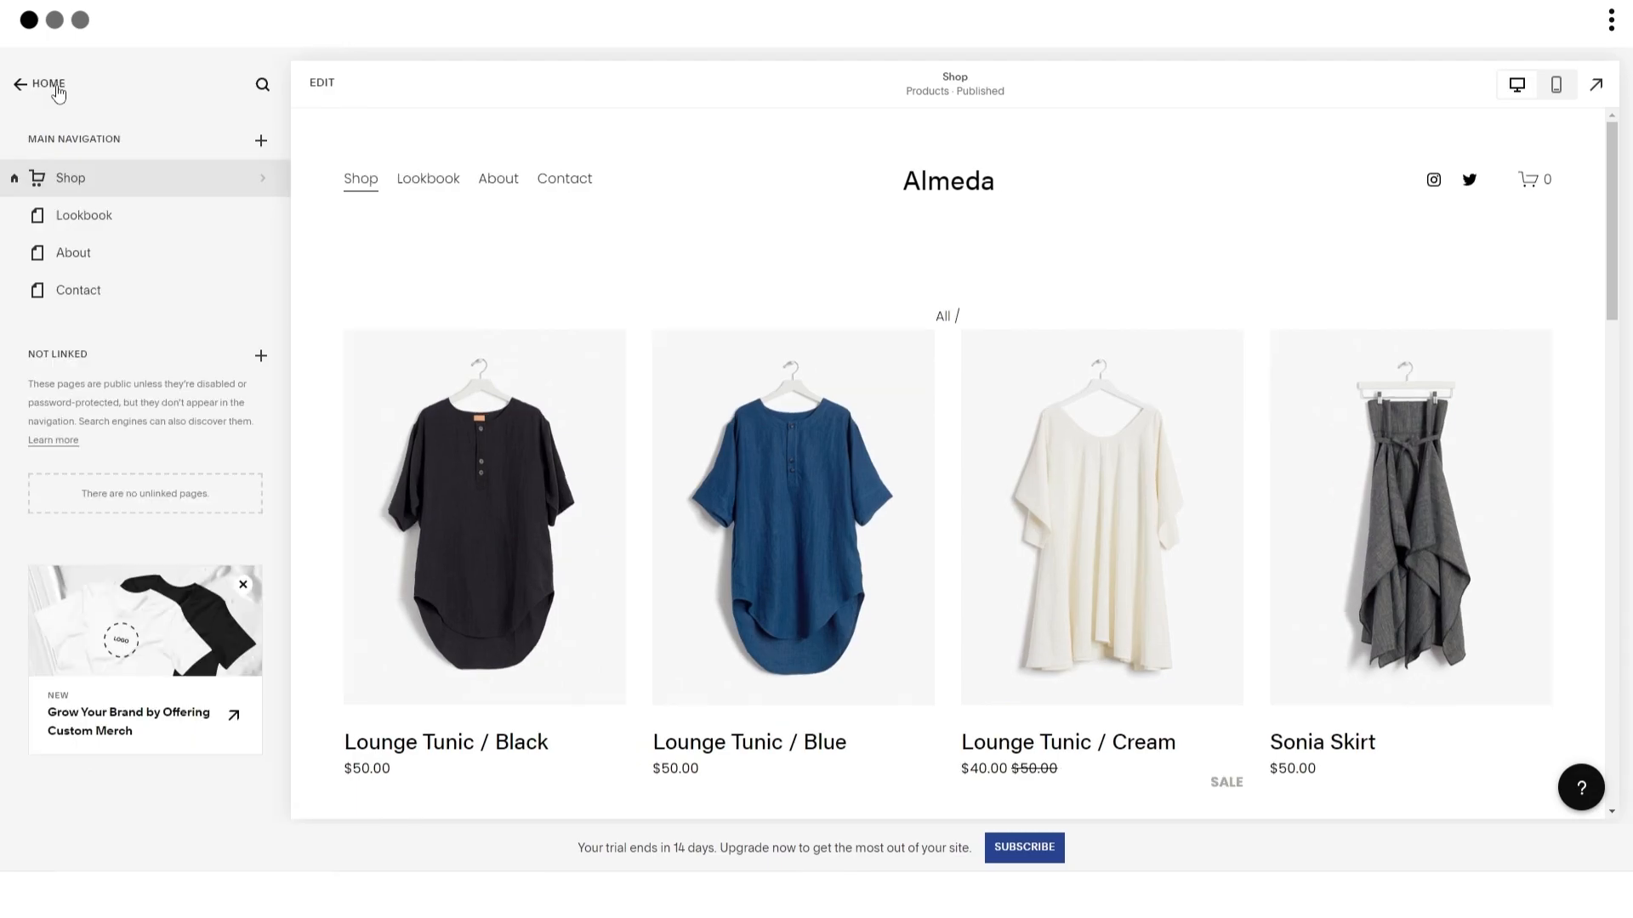
pyautogui.click(56, 88)
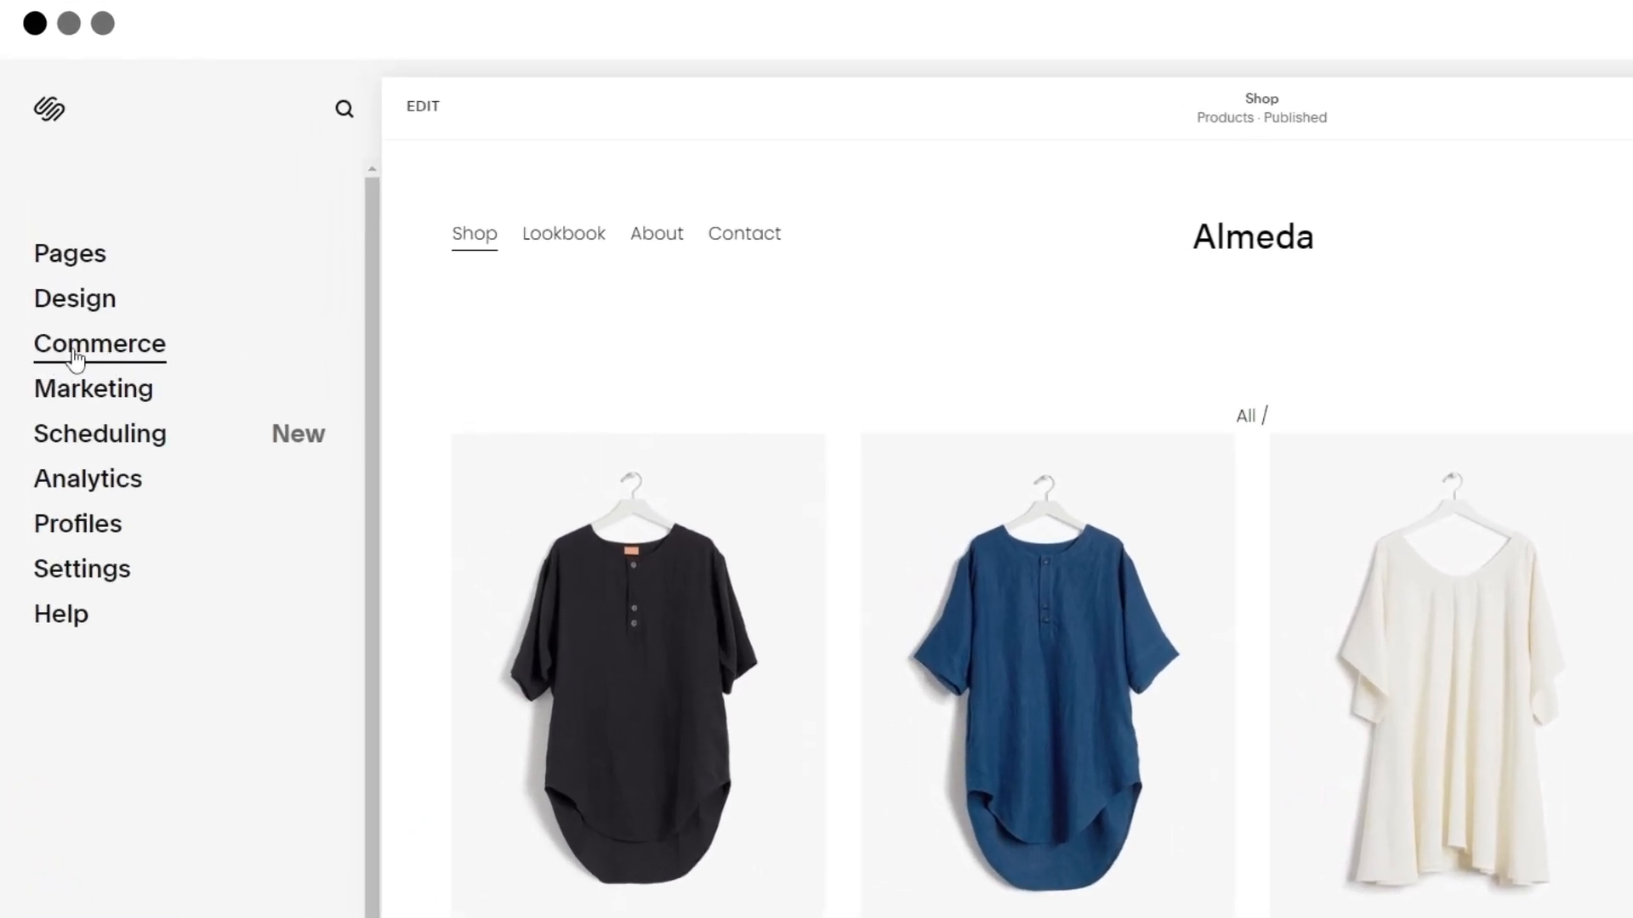
pyautogui.click(75, 357)
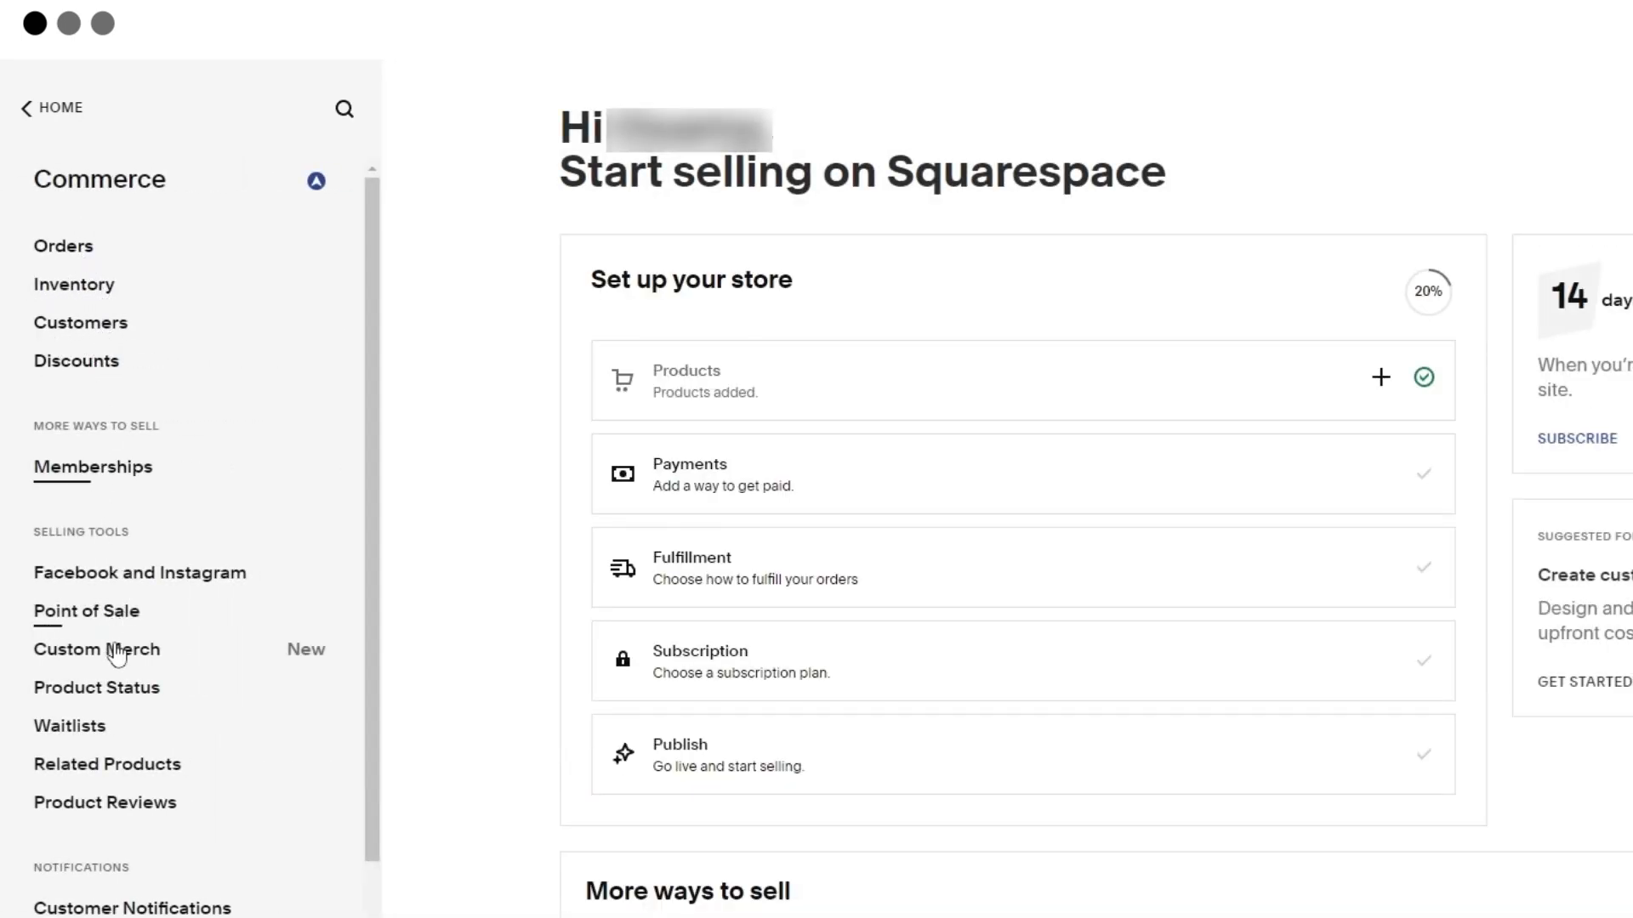
pyautogui.click(83, 288)
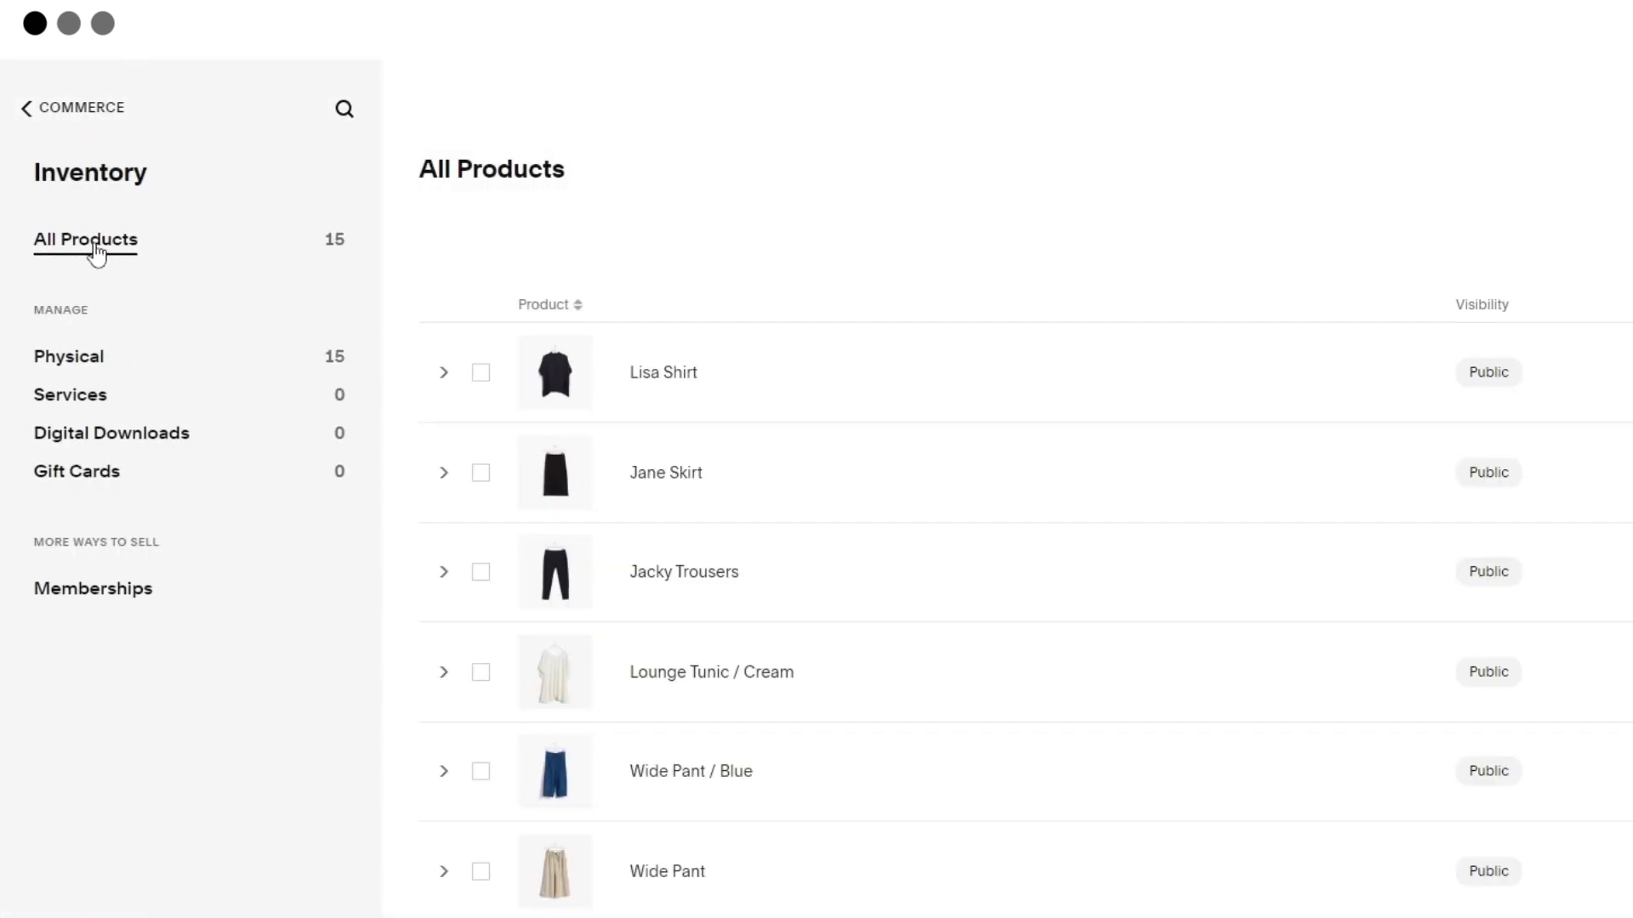
pyautogui.scroll(-8, 1279, 405)
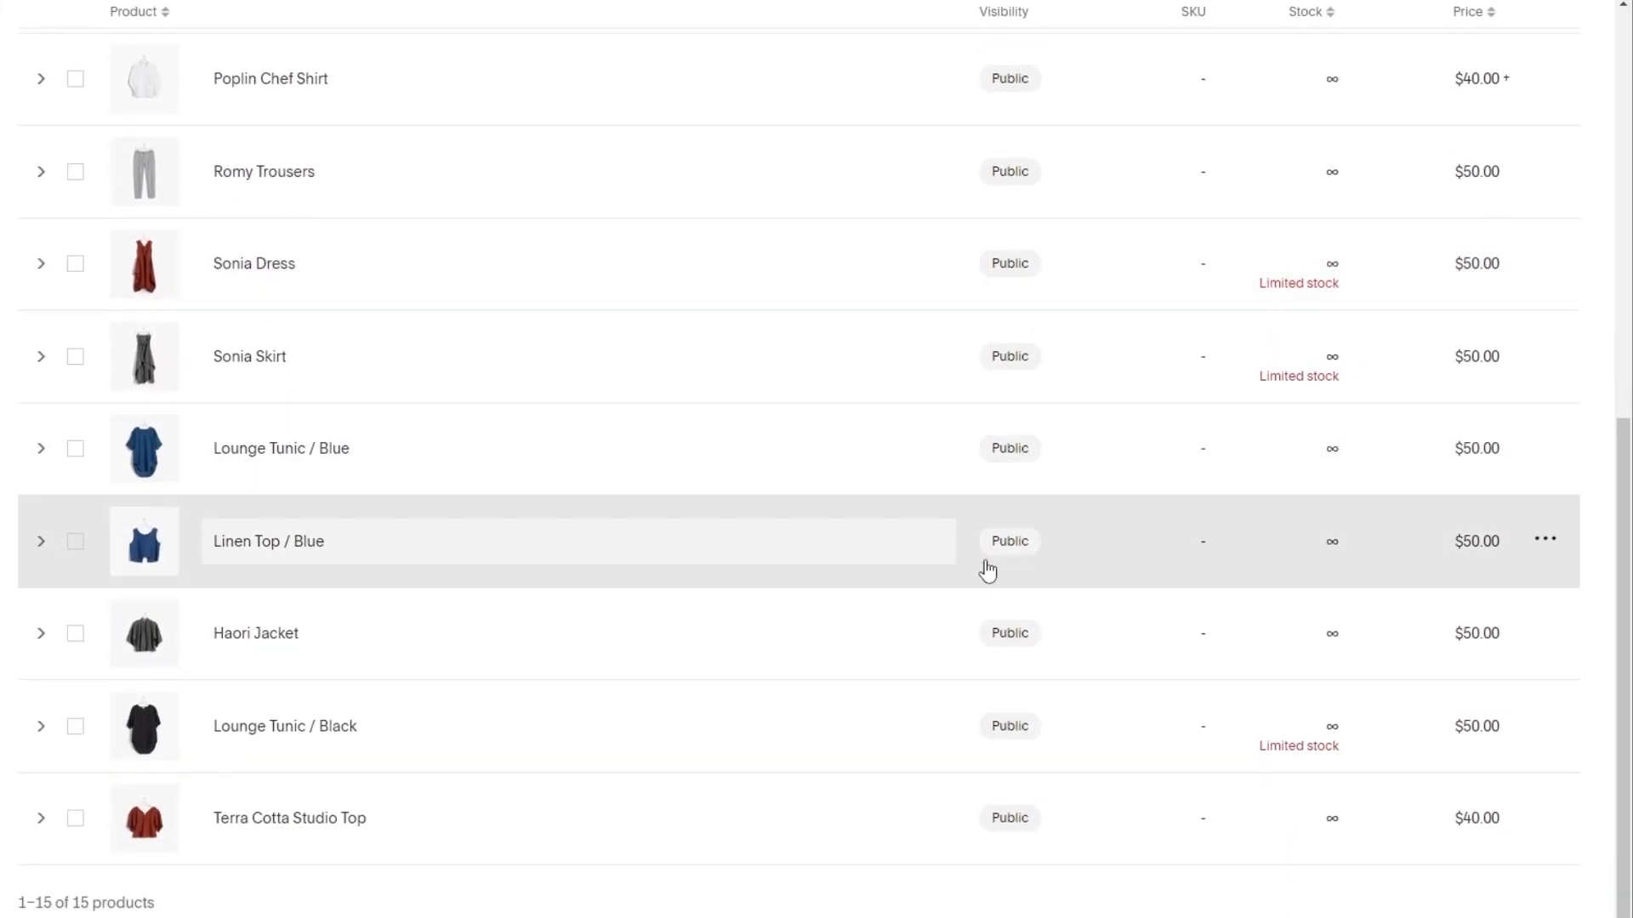
pyautogui.scroll(9, 1012, 523)
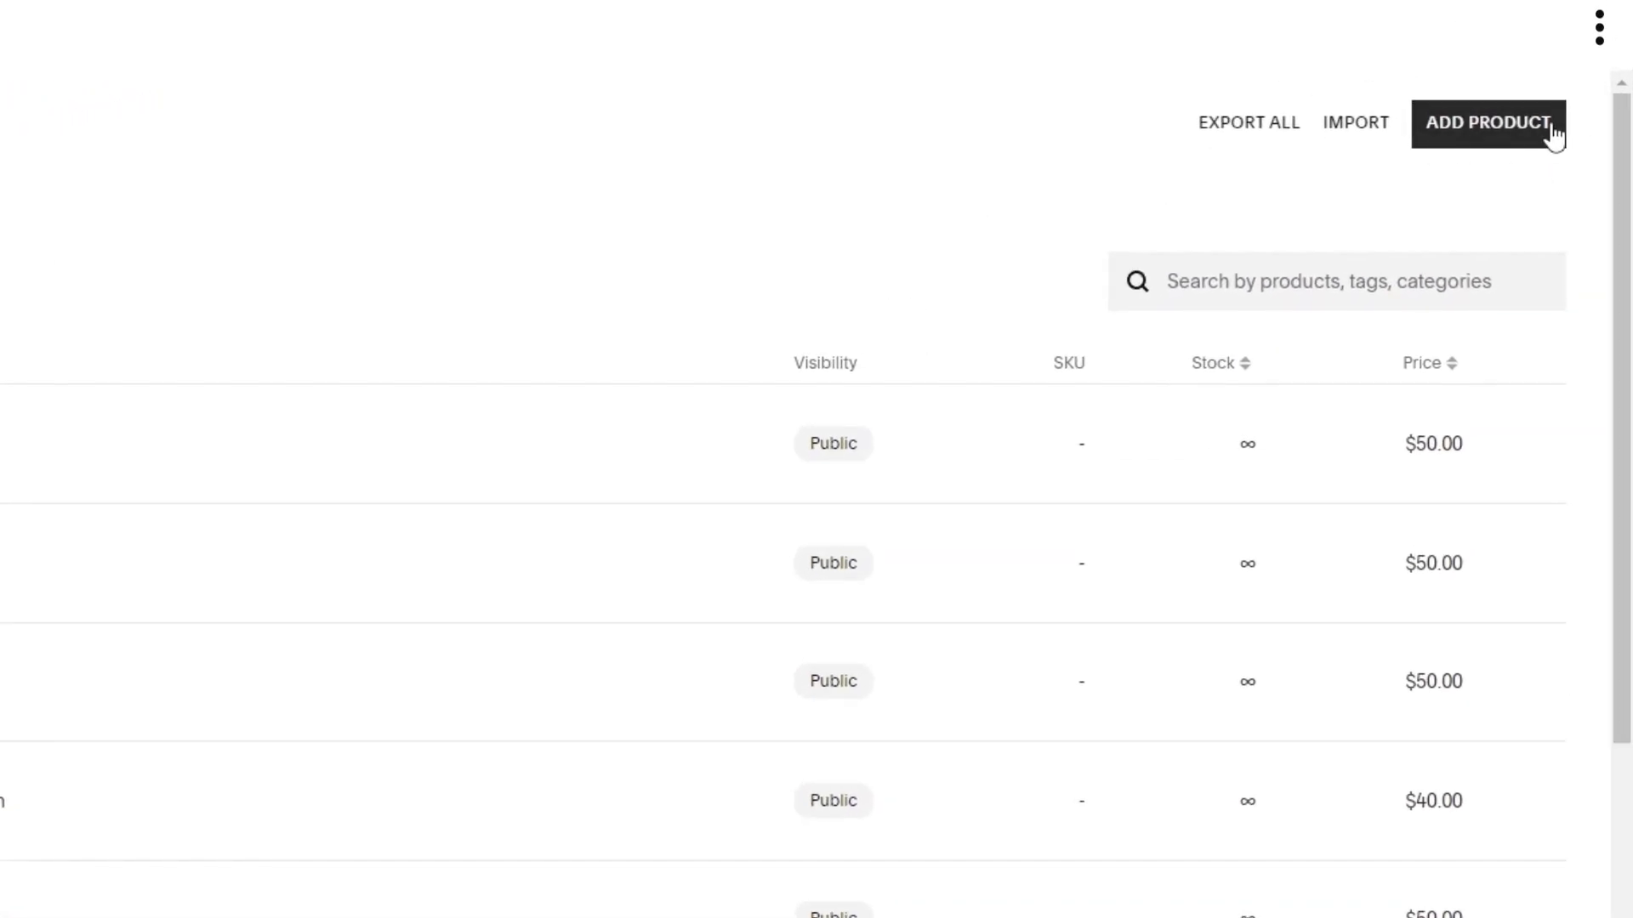
# Step: Start adding a new physical product to the inventory and name it Basic Hoodie
pyautogui.click(1504, 138)
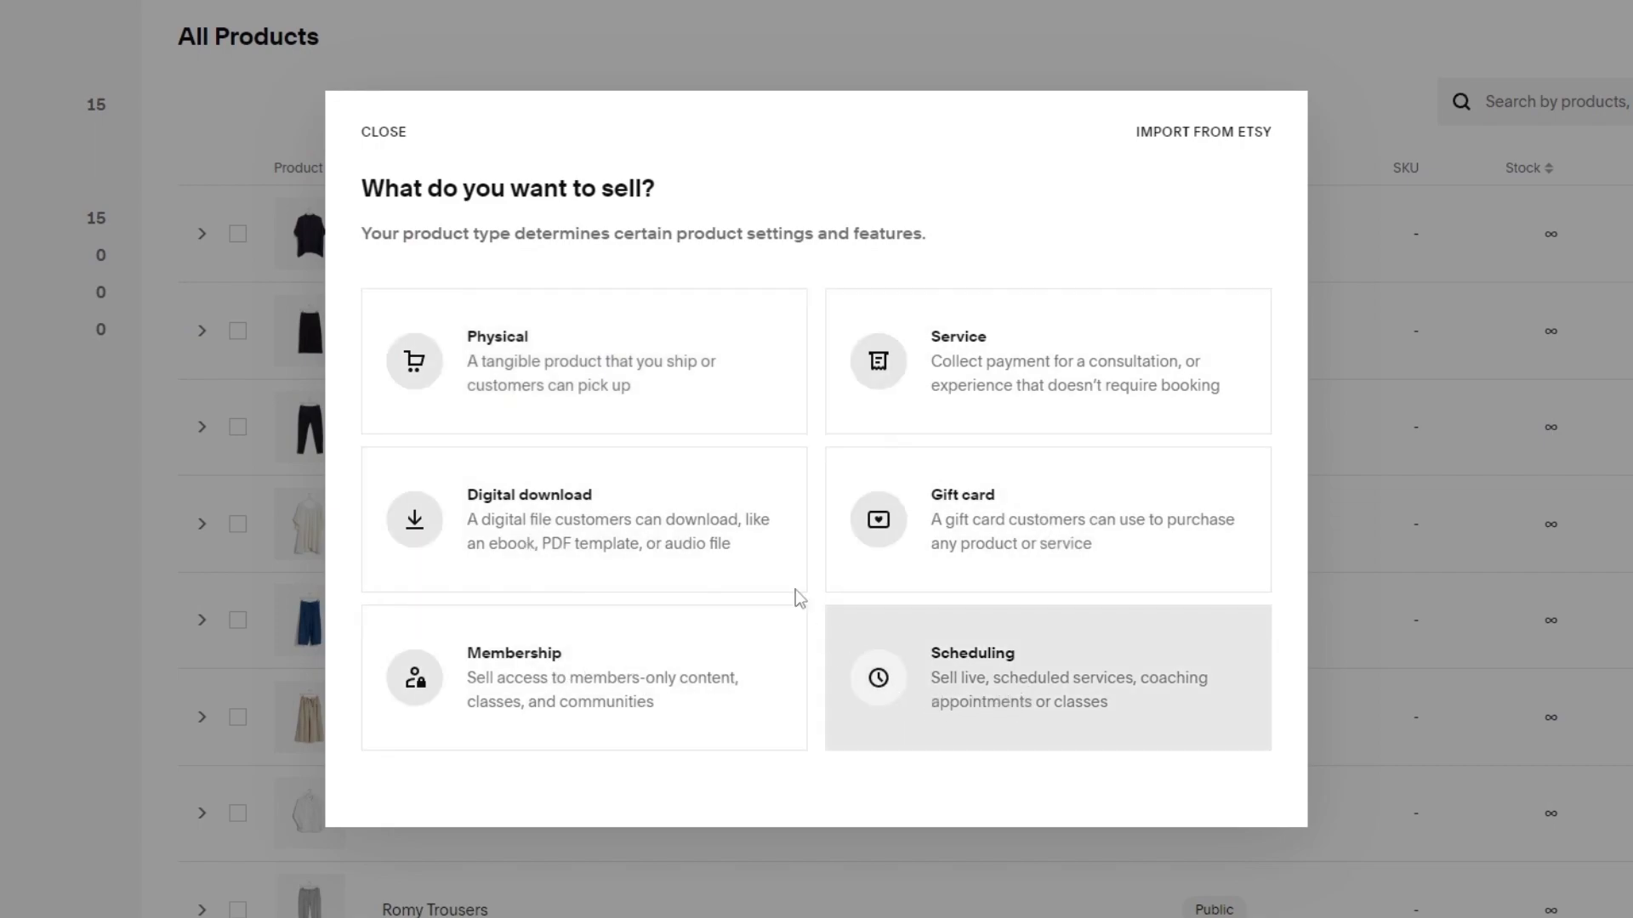
pyautogui.click(738, 424)
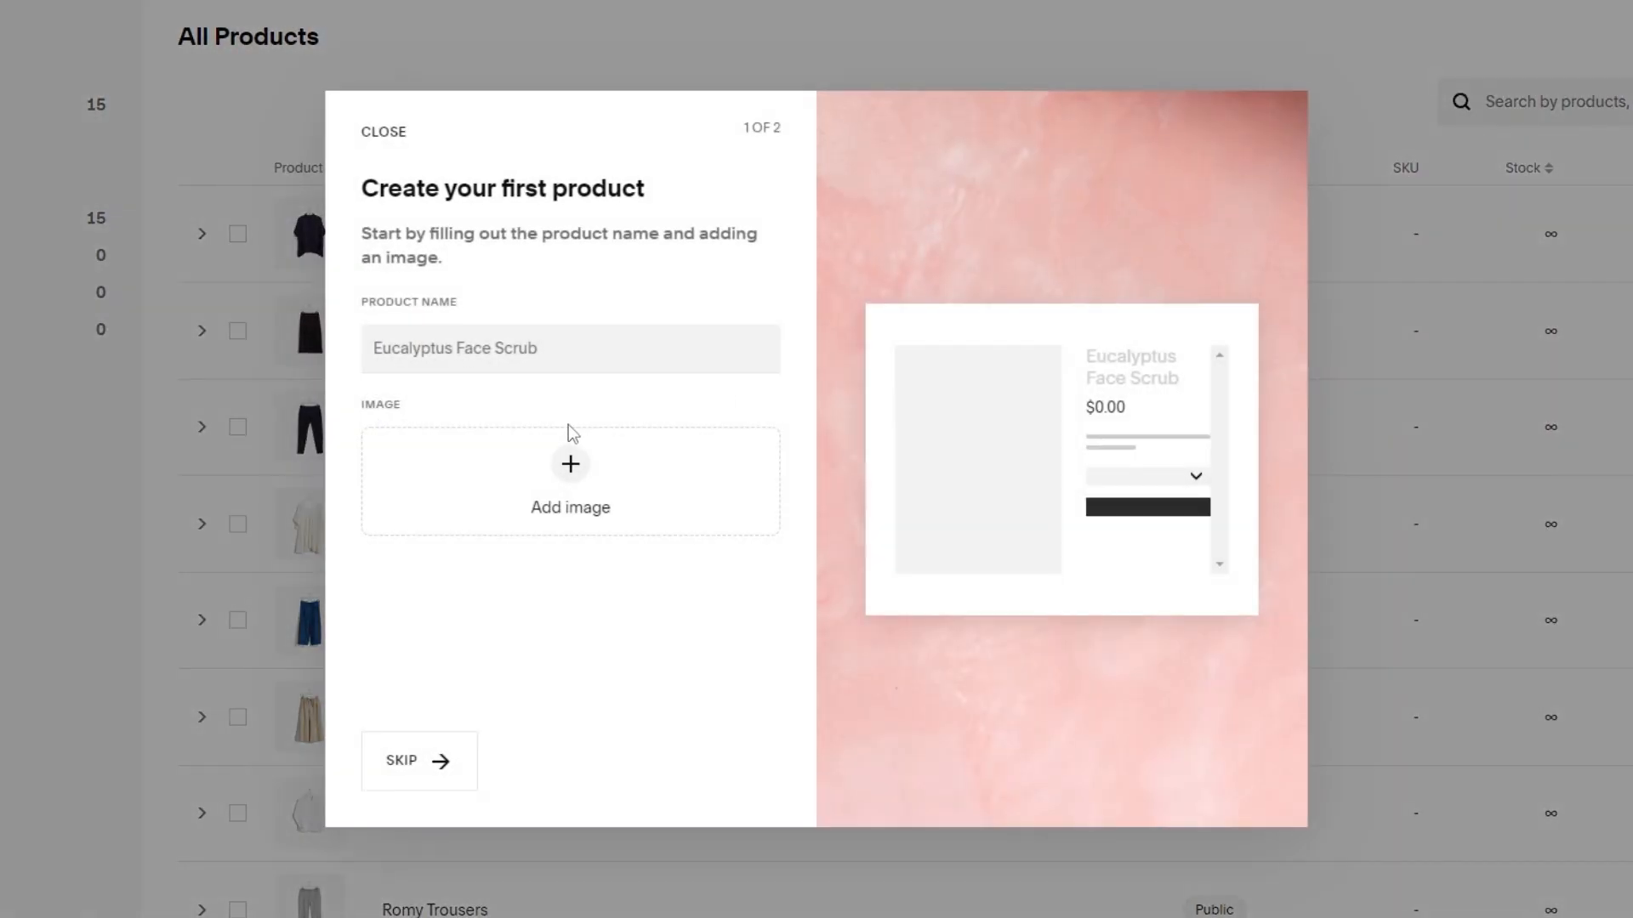
pyautogui.click(497, 352)
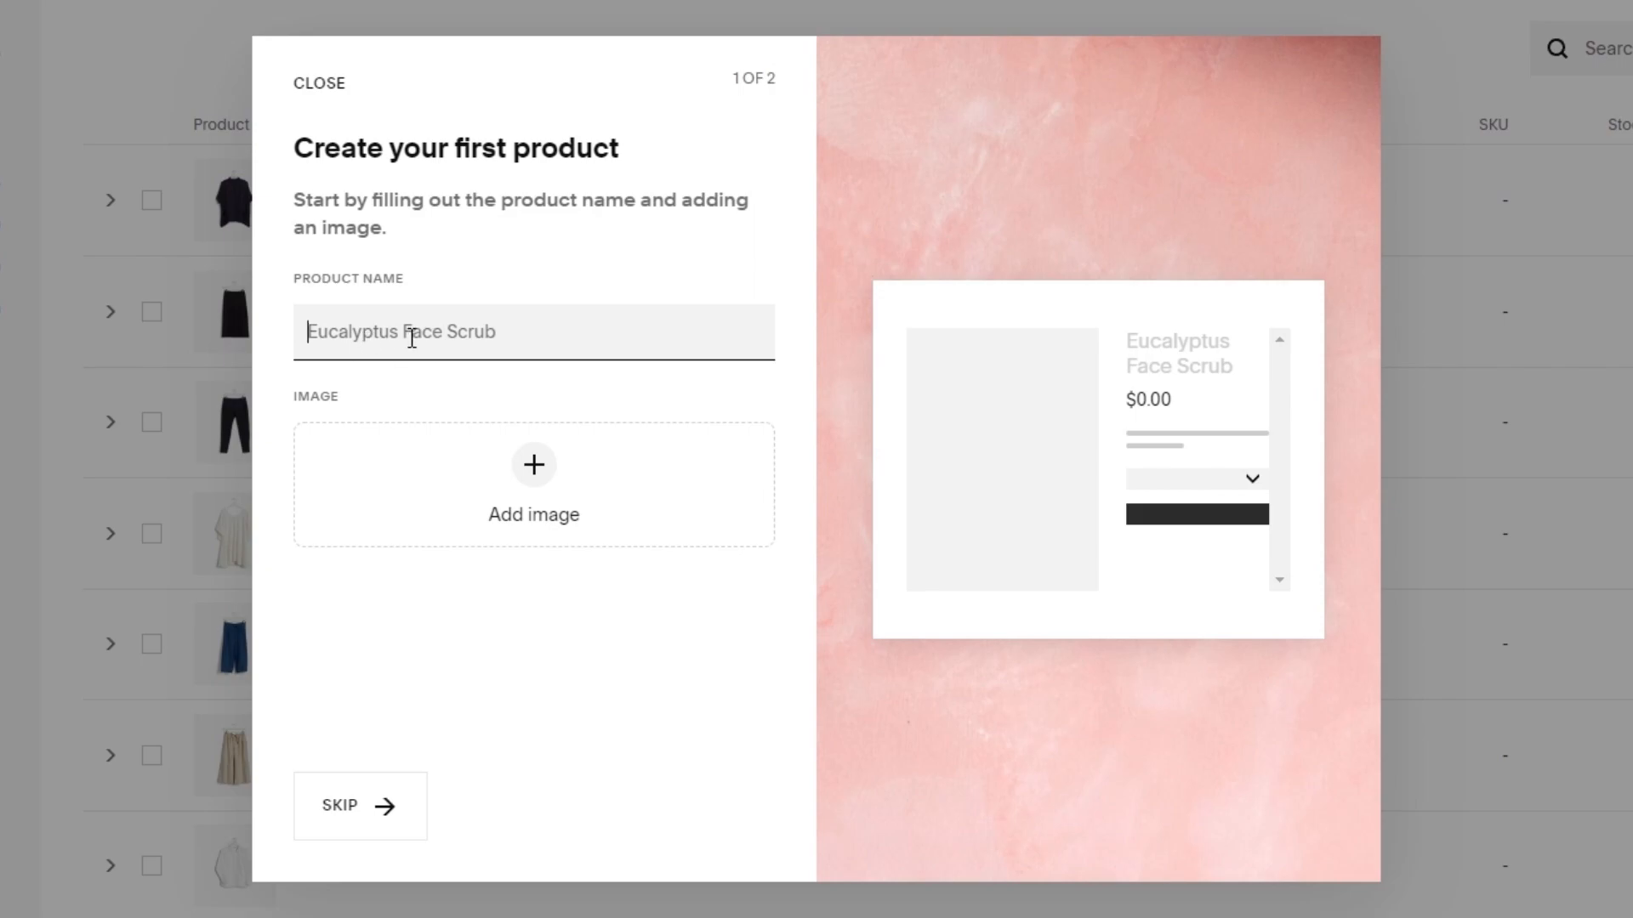
pyautogui.write('Basic Hoodie')
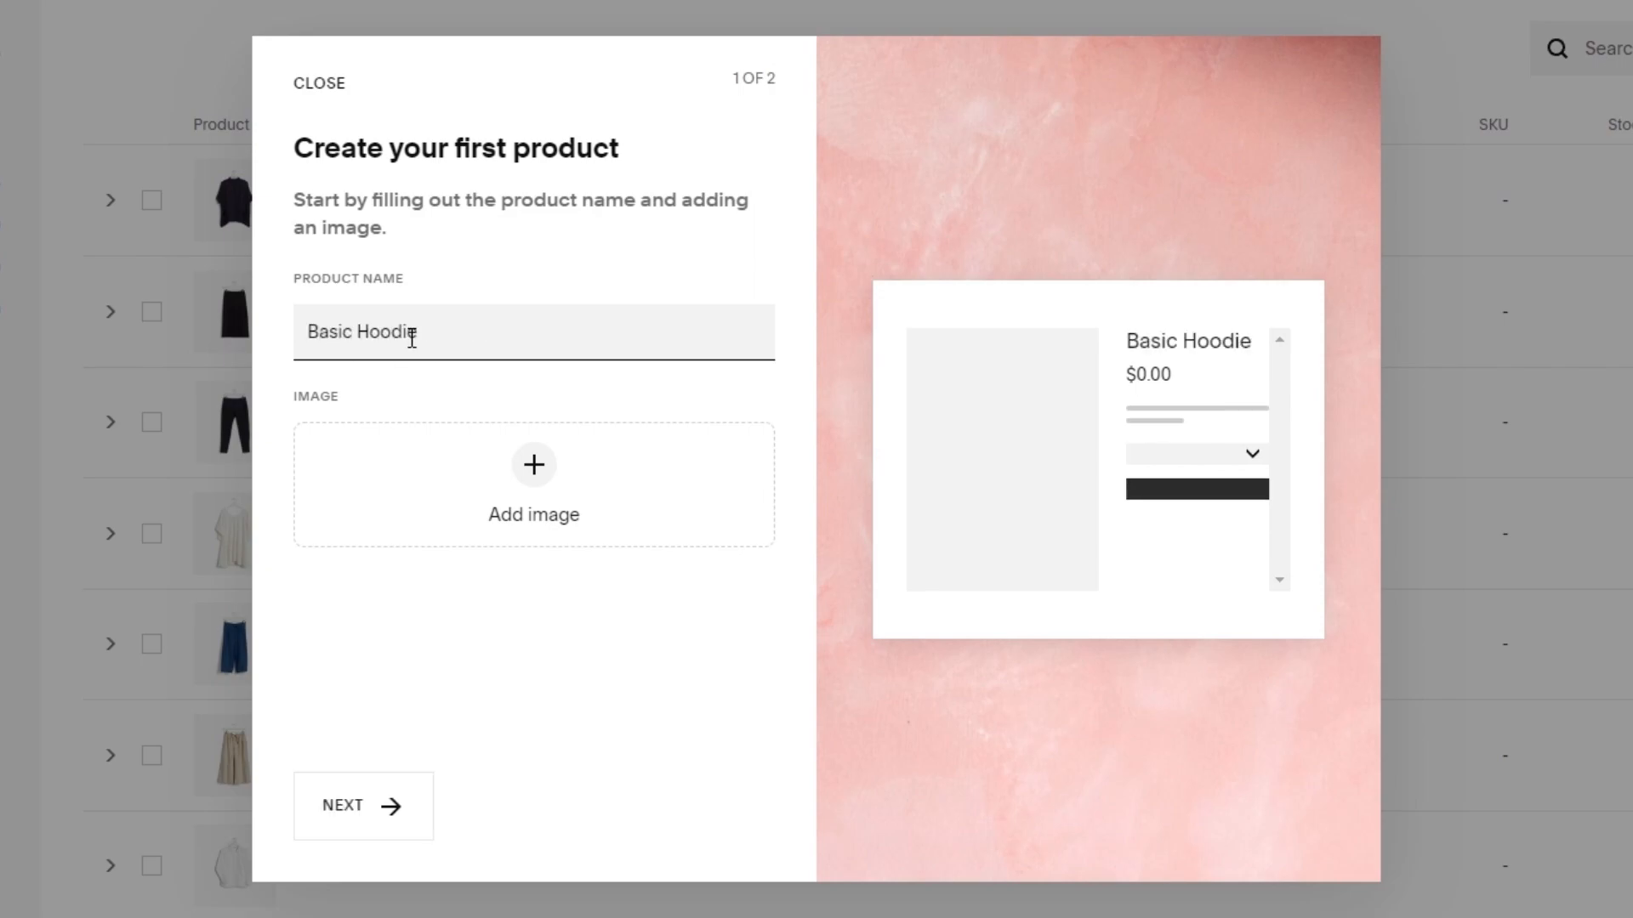
# Step: Upload the lilac jacket photo whose file name starts with S1ac7d as the Basic Hoodie's product image
pyautogui.click(567, 466)
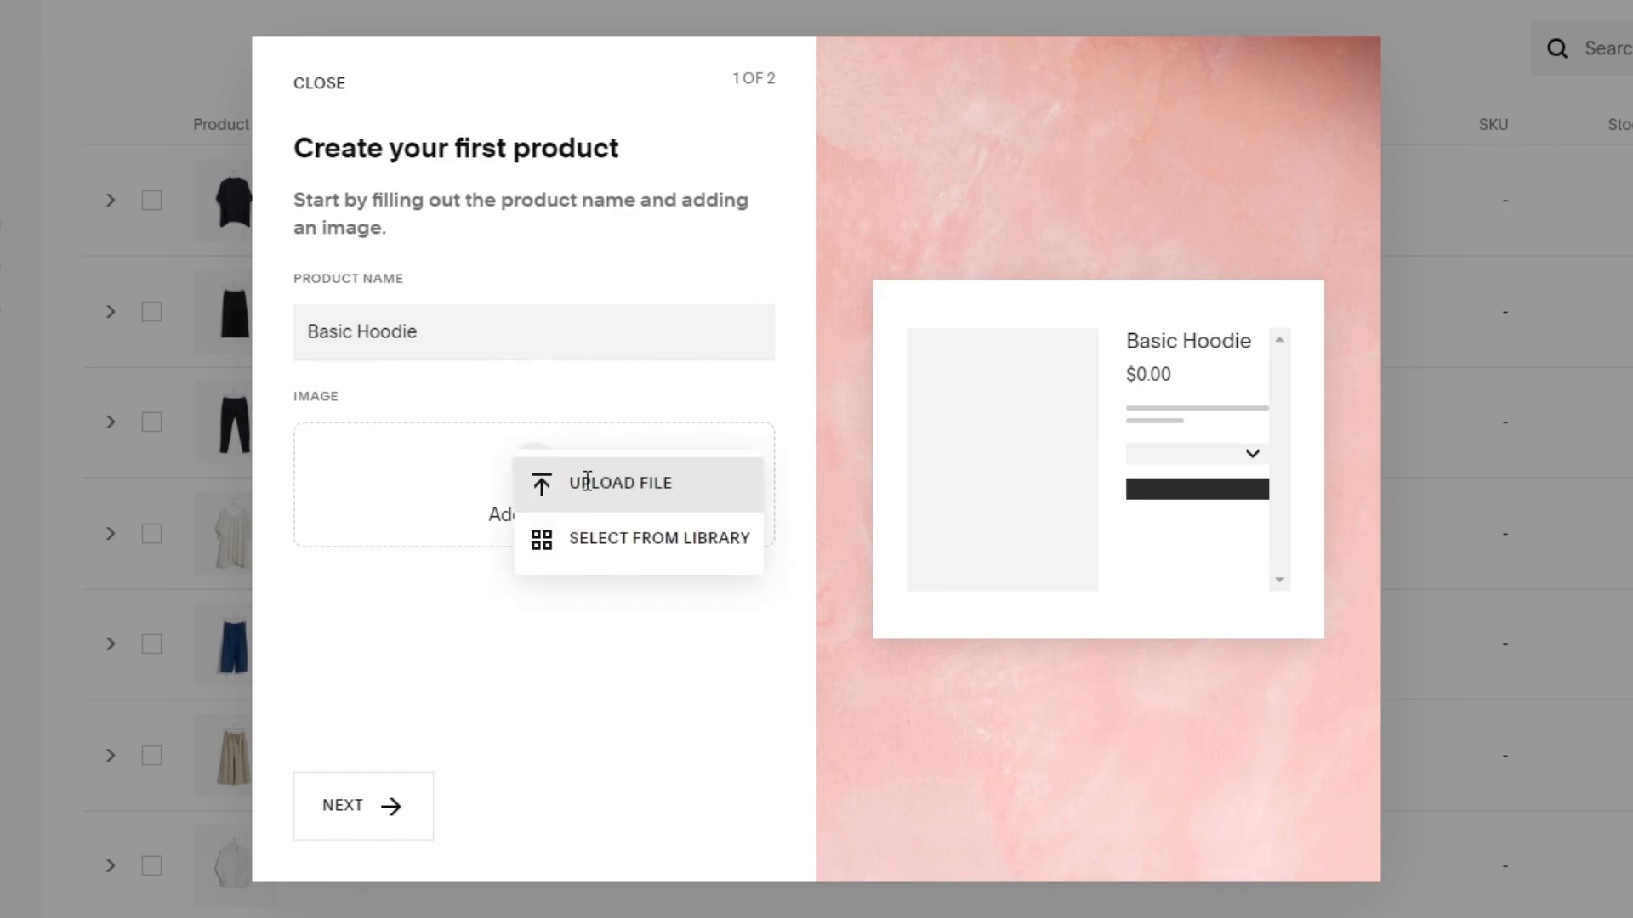
pyautogui.click(587, 482)
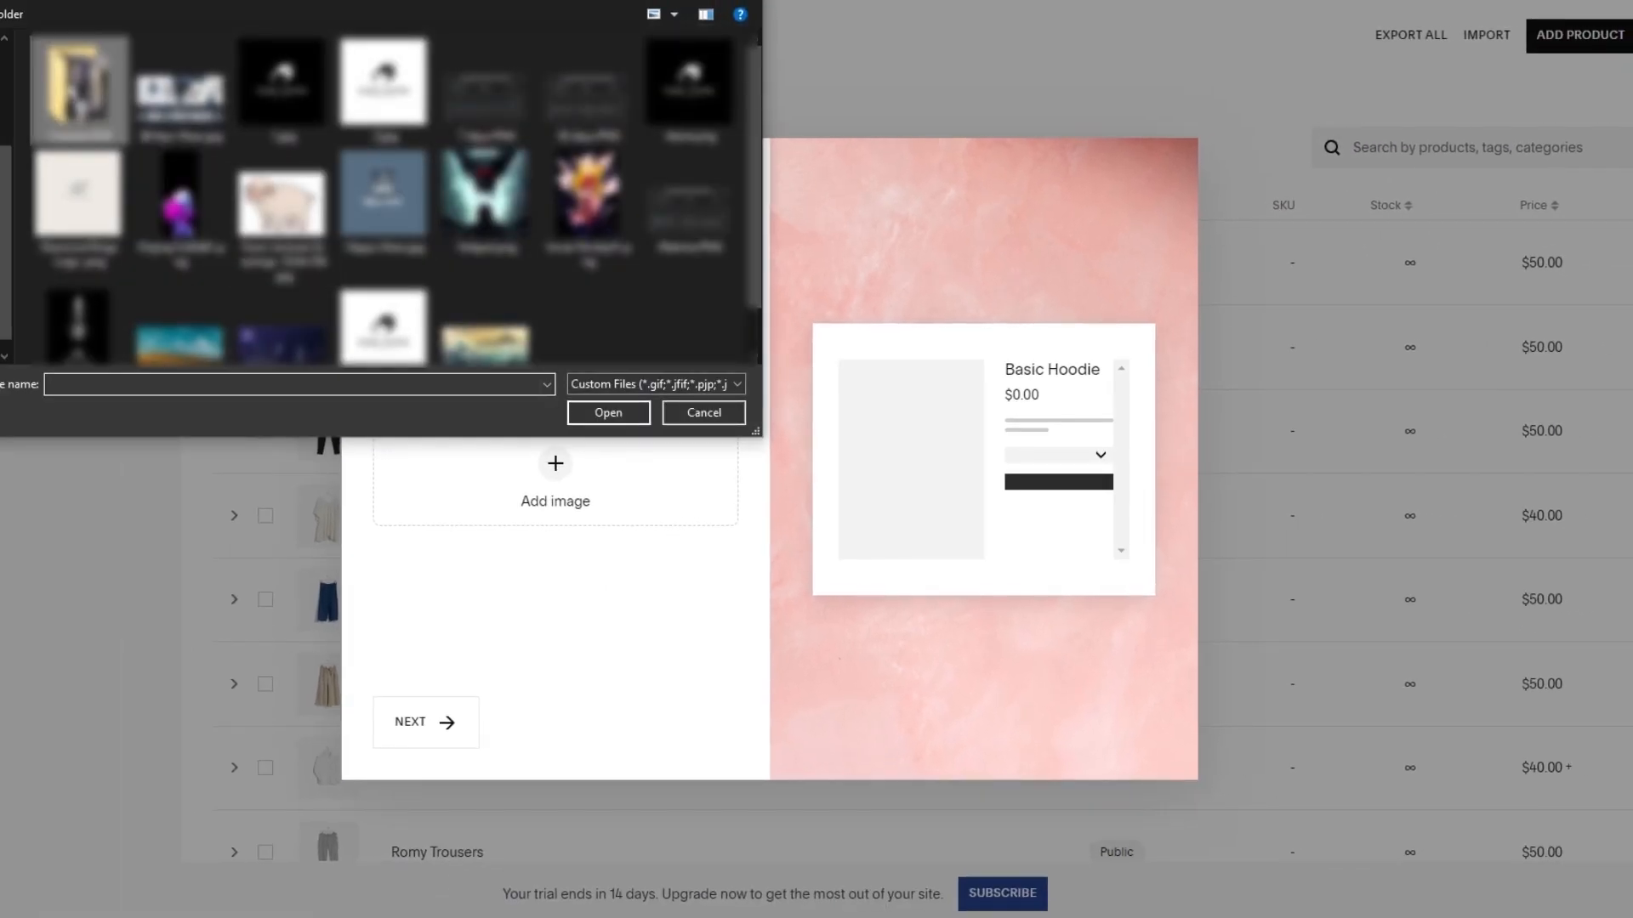
pyautogui.doubleClick(71, 84)
pyautogui.click(79, 85)
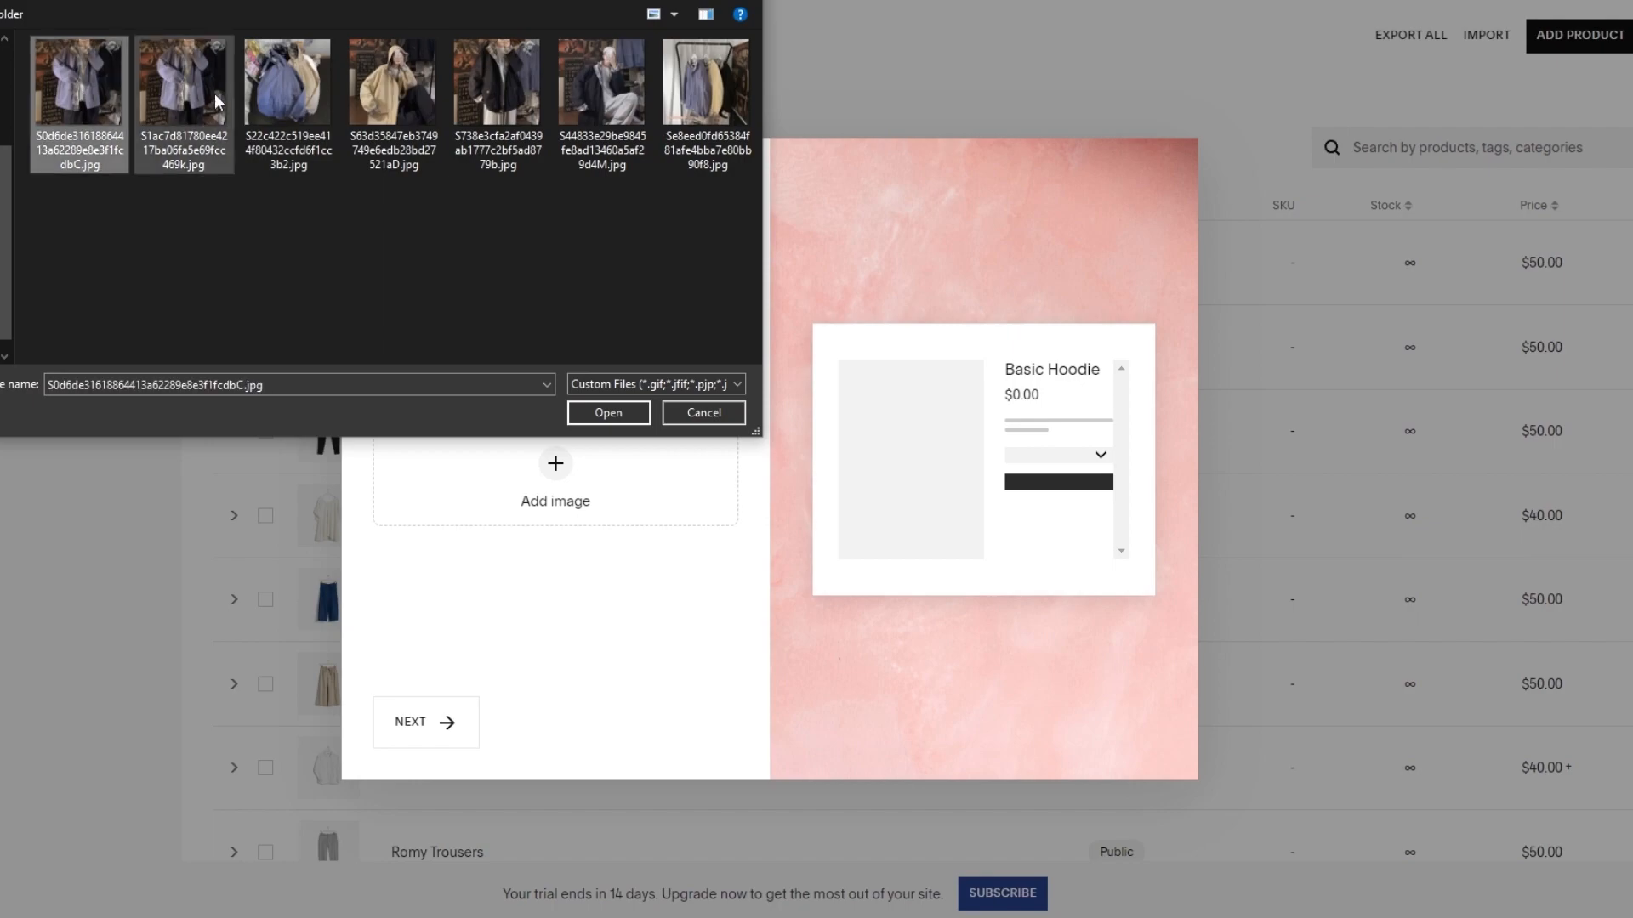
pyautogui.click(289, 90)
pyautogui.click(393, 89)
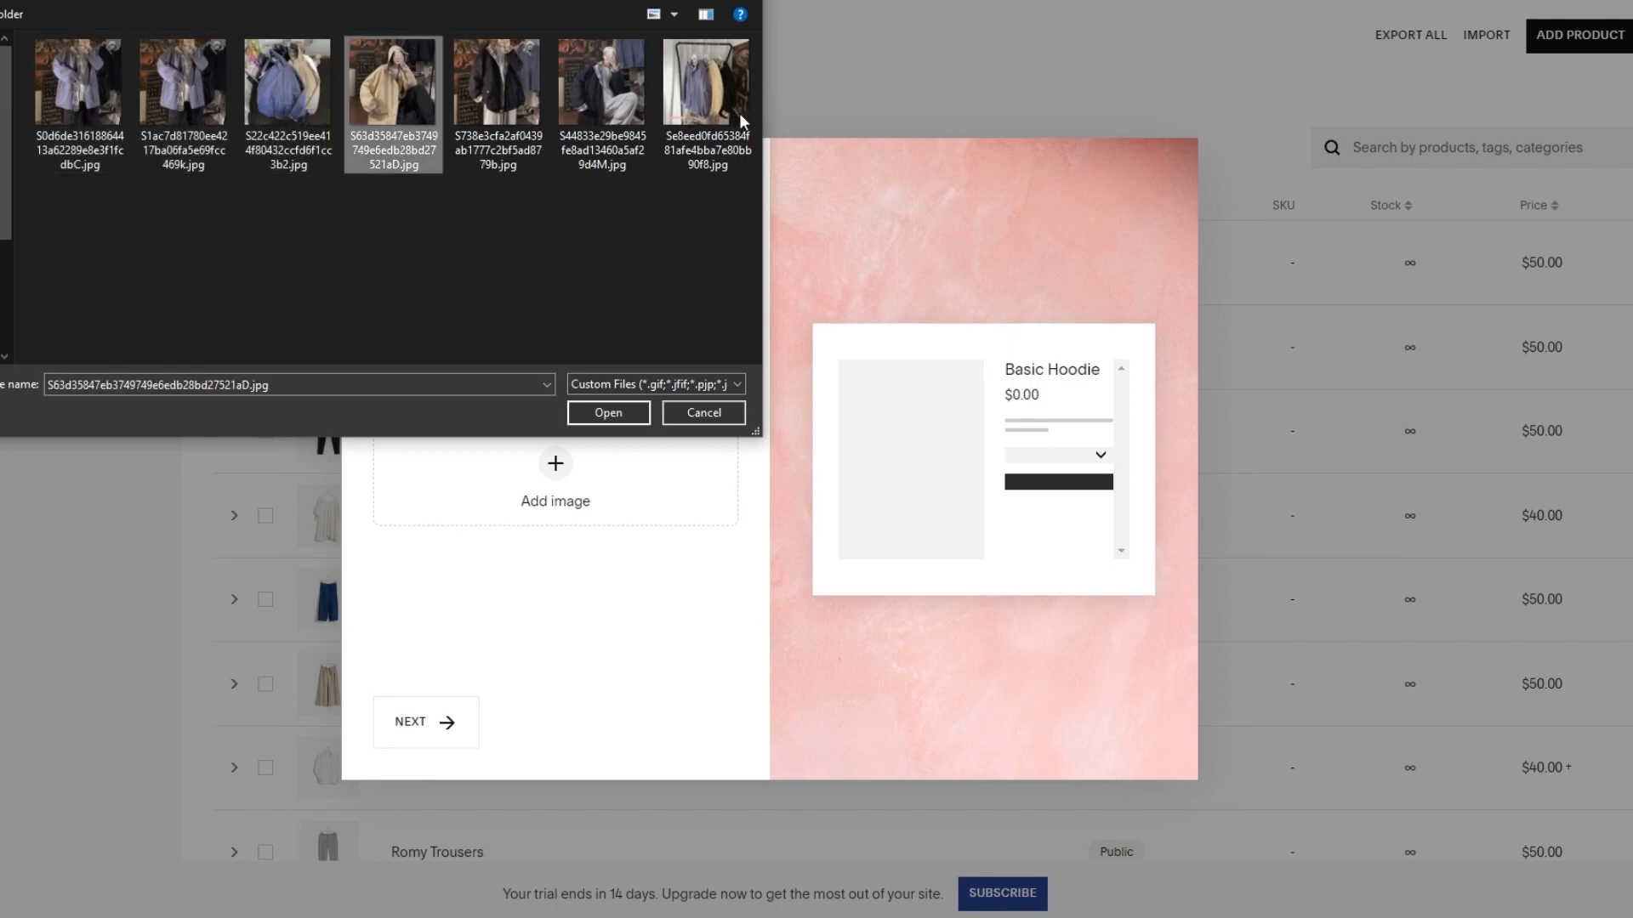
pyautogui.click(195, 126)
pyautogui.click(605, 413)
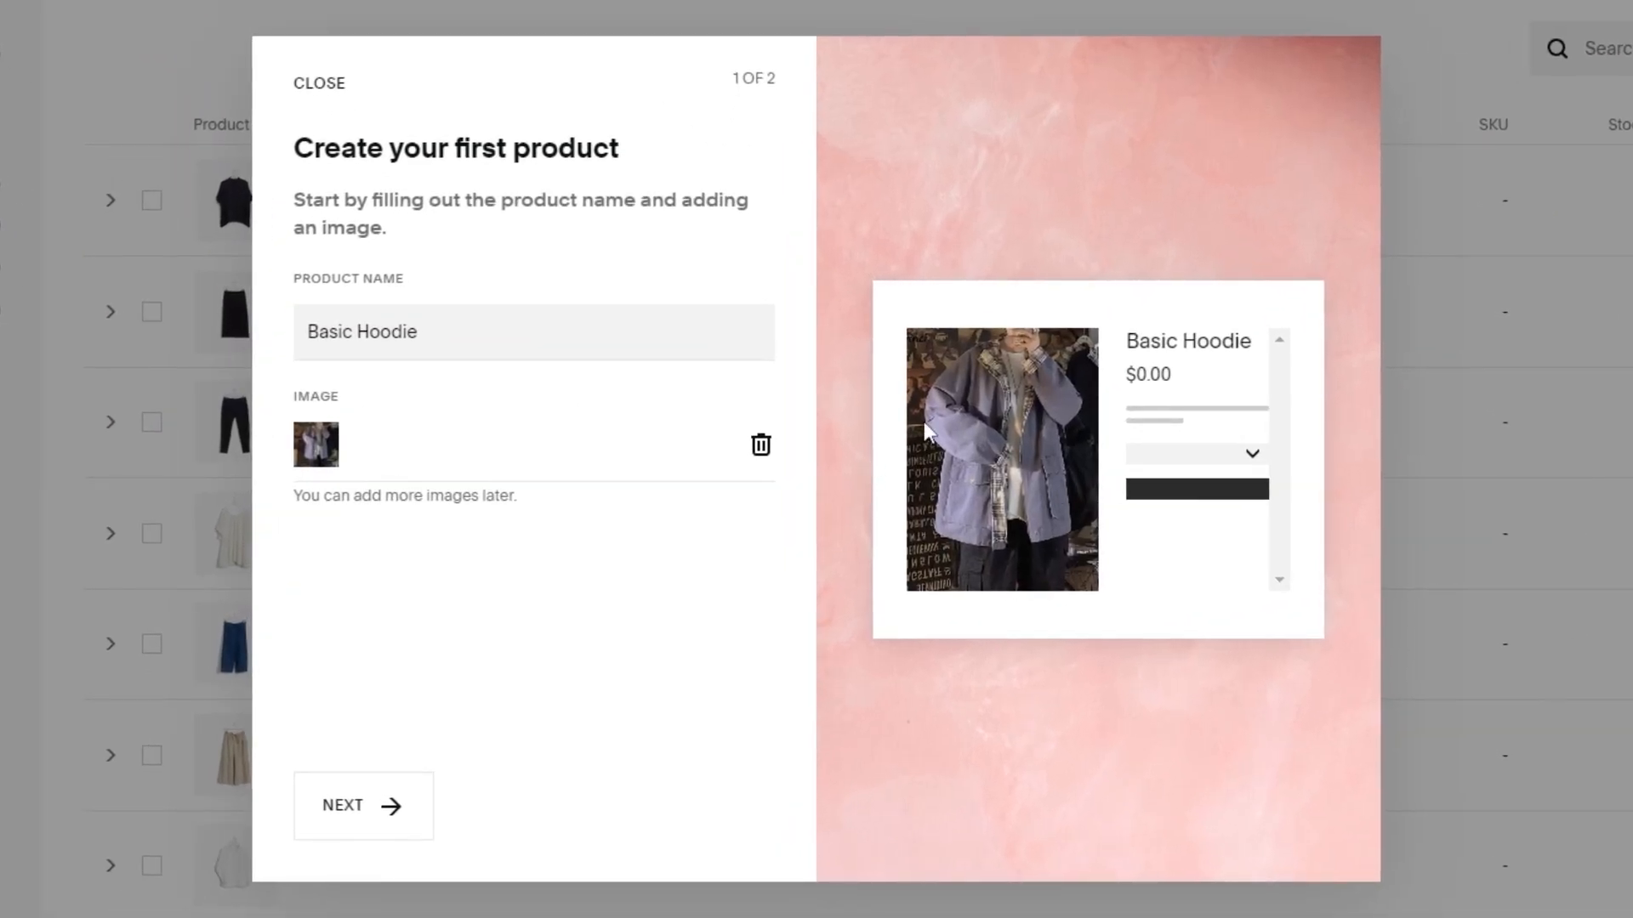
# Step: Continue to the product's inventory setup and set its price to $25.00
pyautogui.click(370, 830)
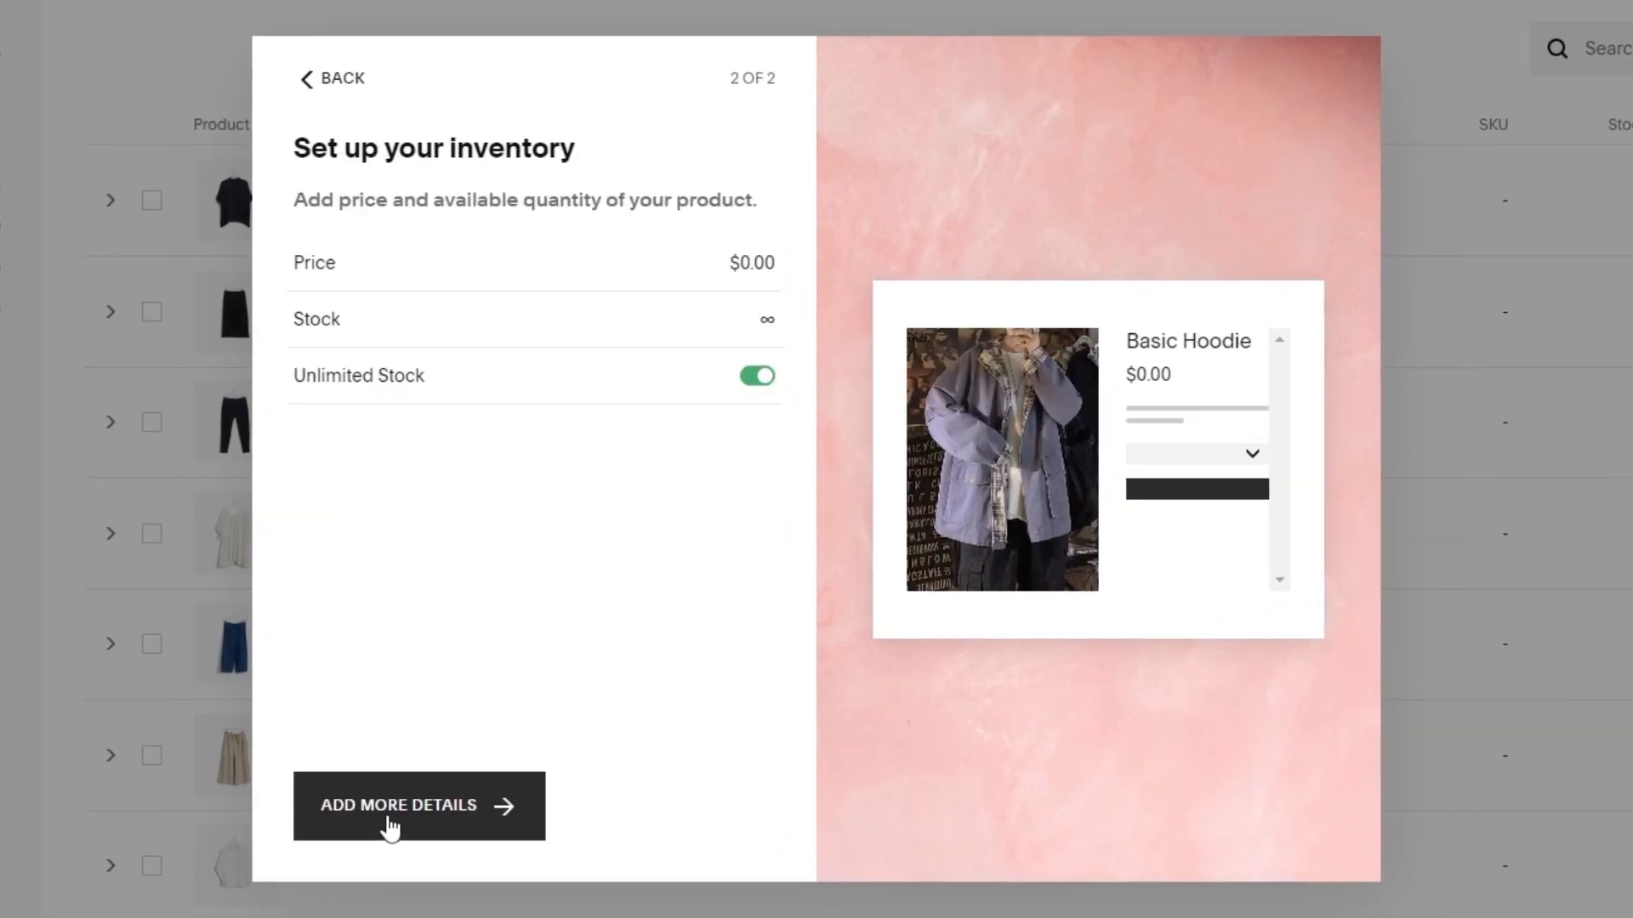
pyautogui.click(755, 255)
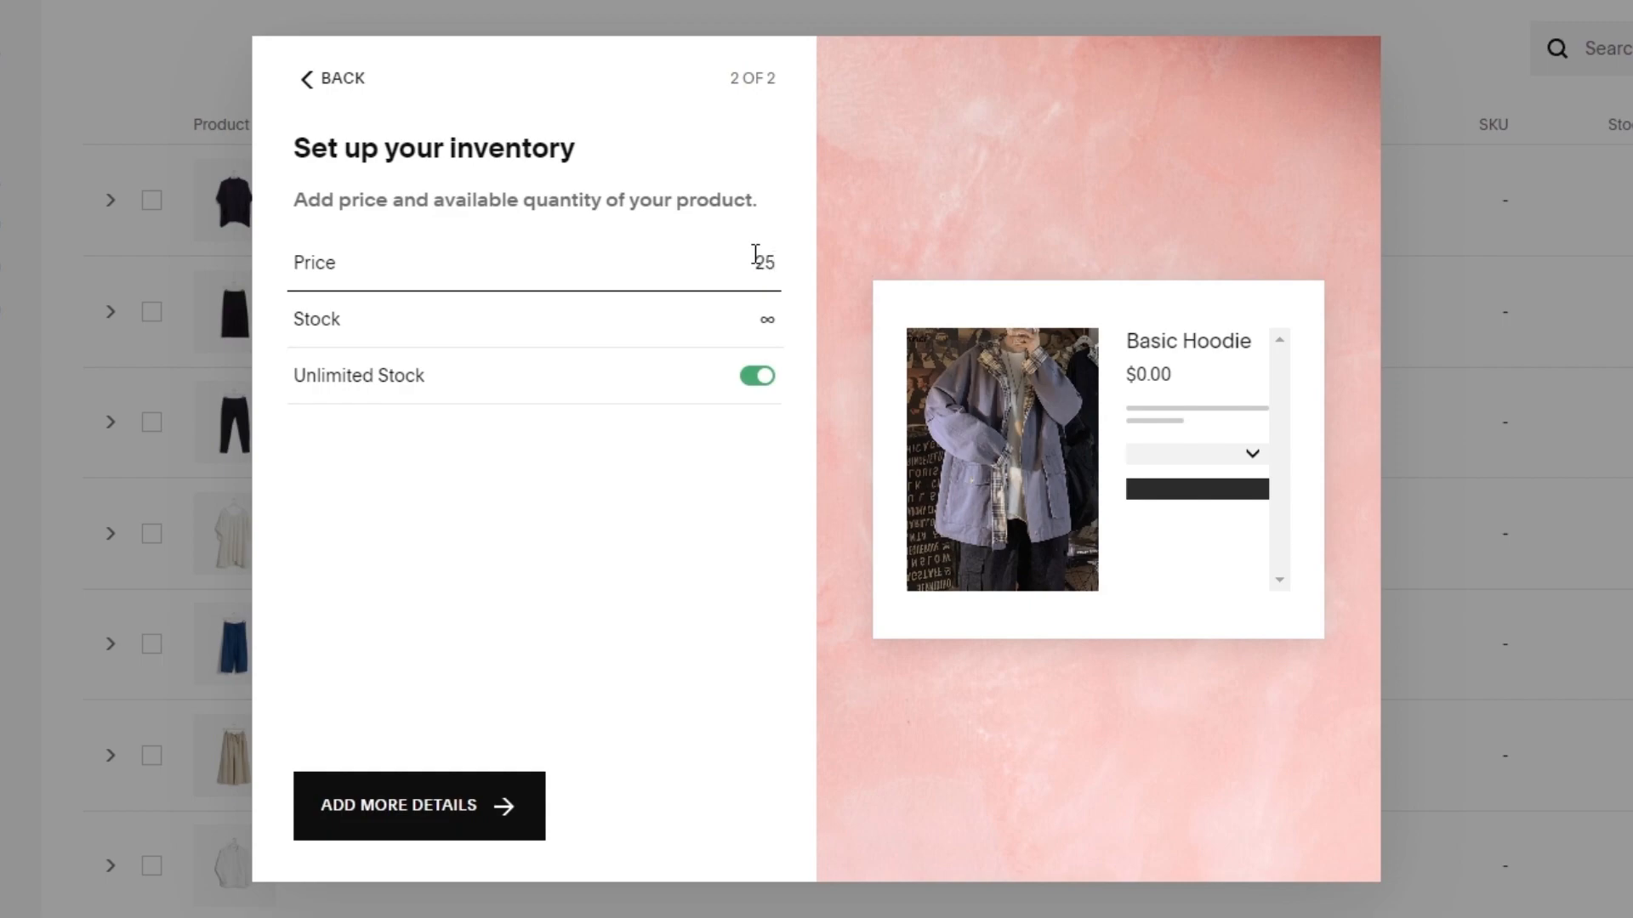
pyautogui.click(724, 416)
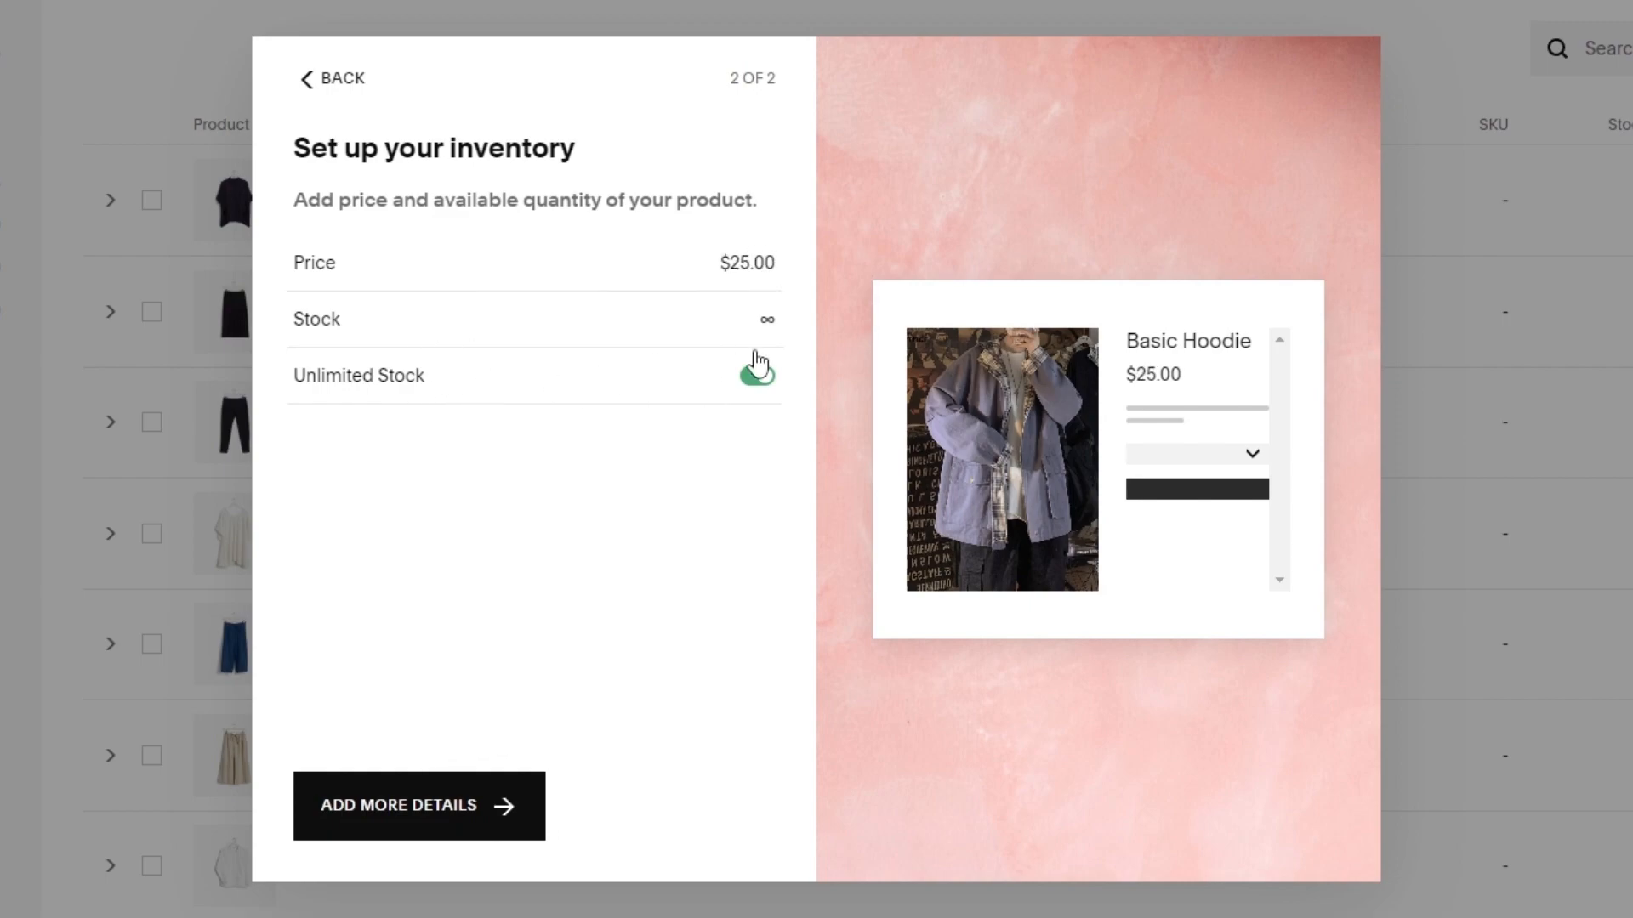
# Step: Turn off unlimited stock, set the hoodie's stock to 100 and continue to the additional product details
pyautogui.click(758, 377)
pyautogui.click(758, 317)
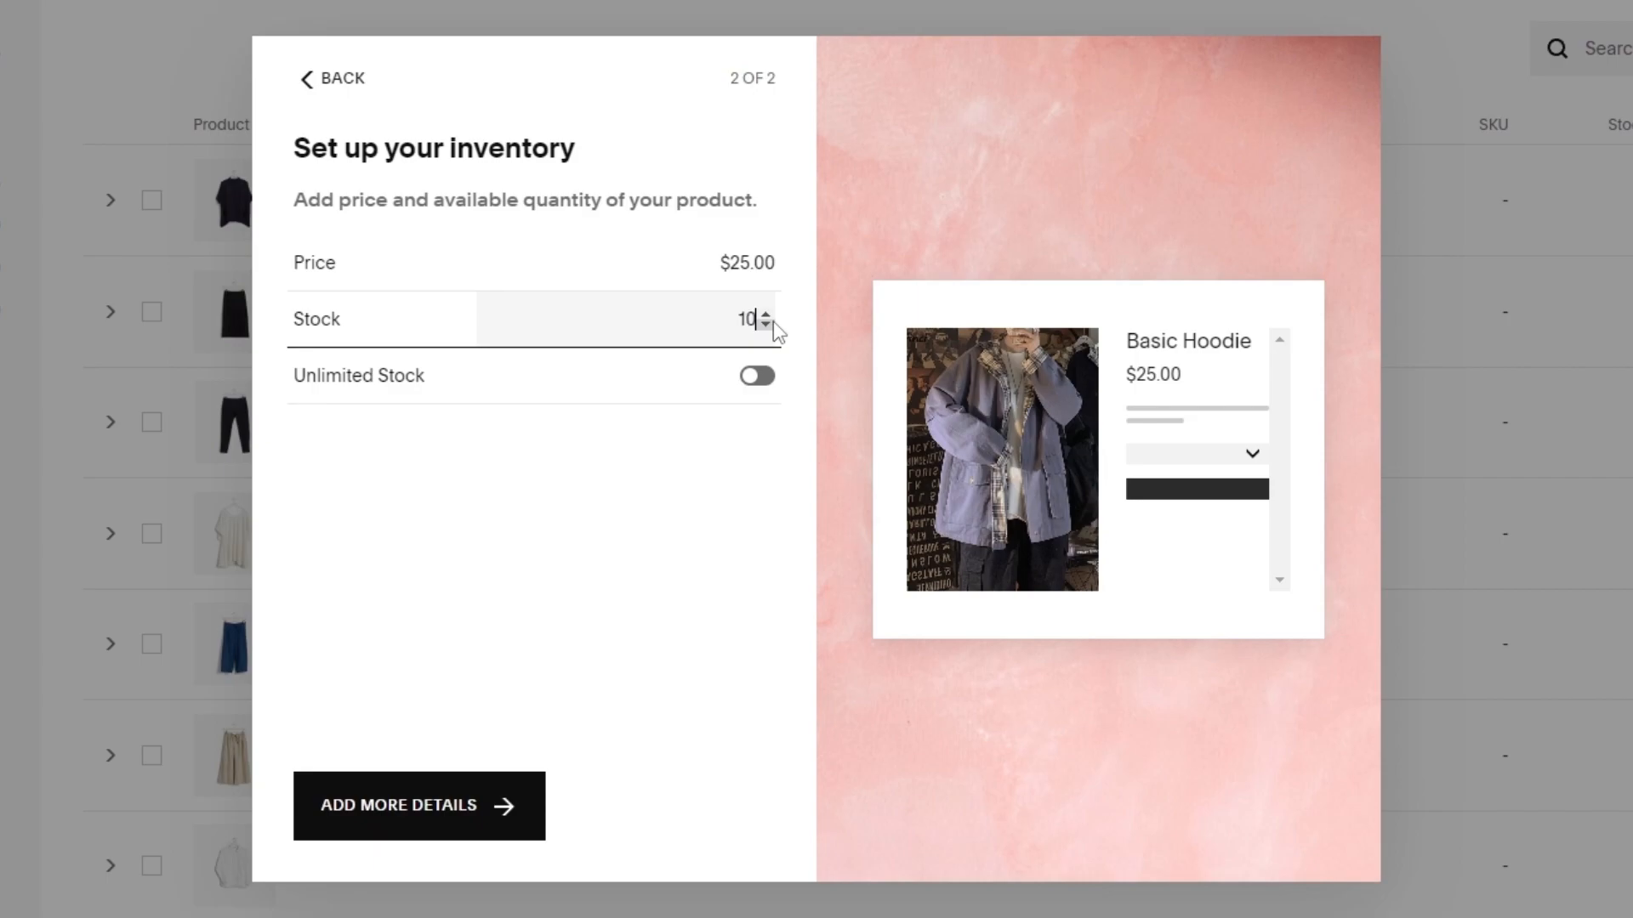
pyautogui.write('00')
pyautogui.click(691, 504)
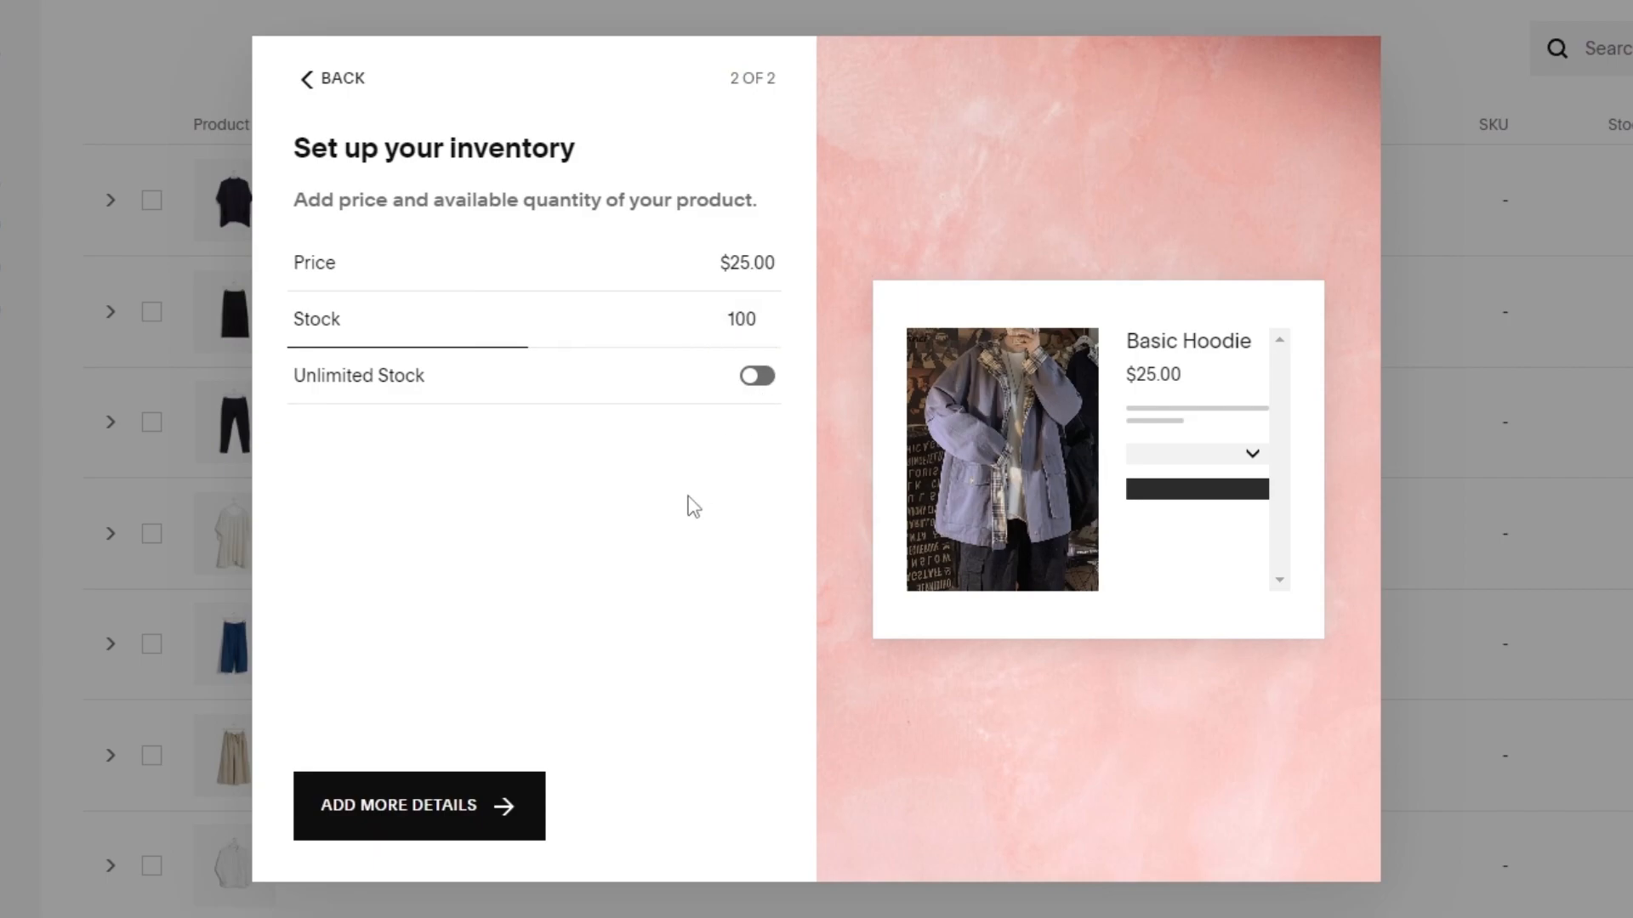
pyautogui.click(459, 842)
# Step: Upload the five remaining jacket photos from the folder to the Basic Hoodie's product images
pyautogui.scroll(-2, 672, 714)
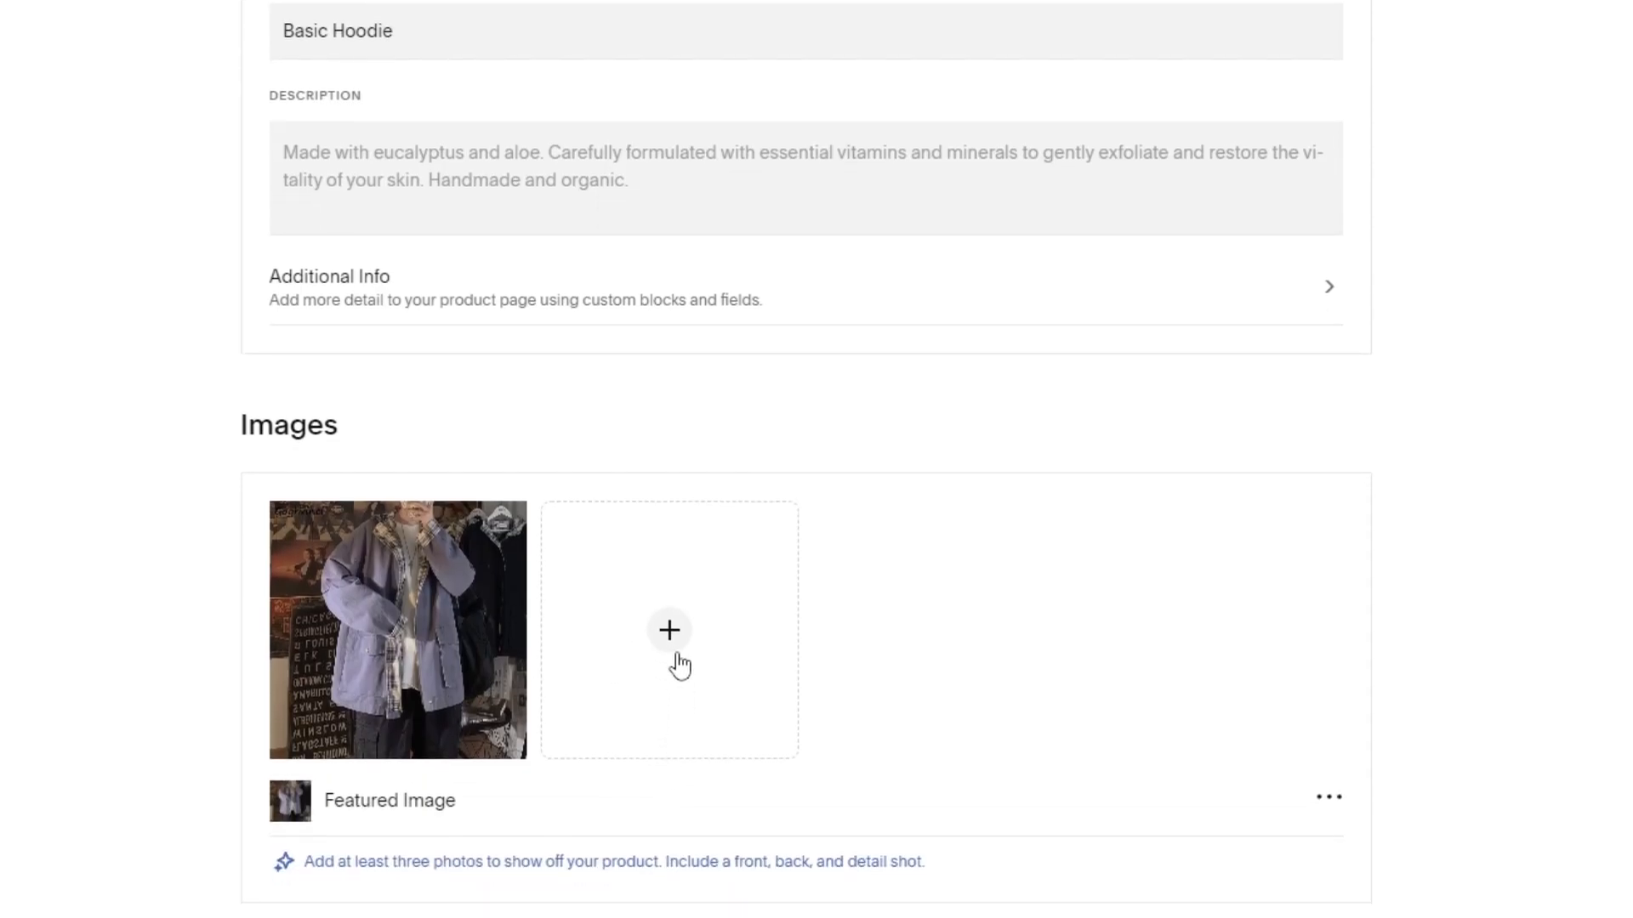
pyautogui.click(682, 664)
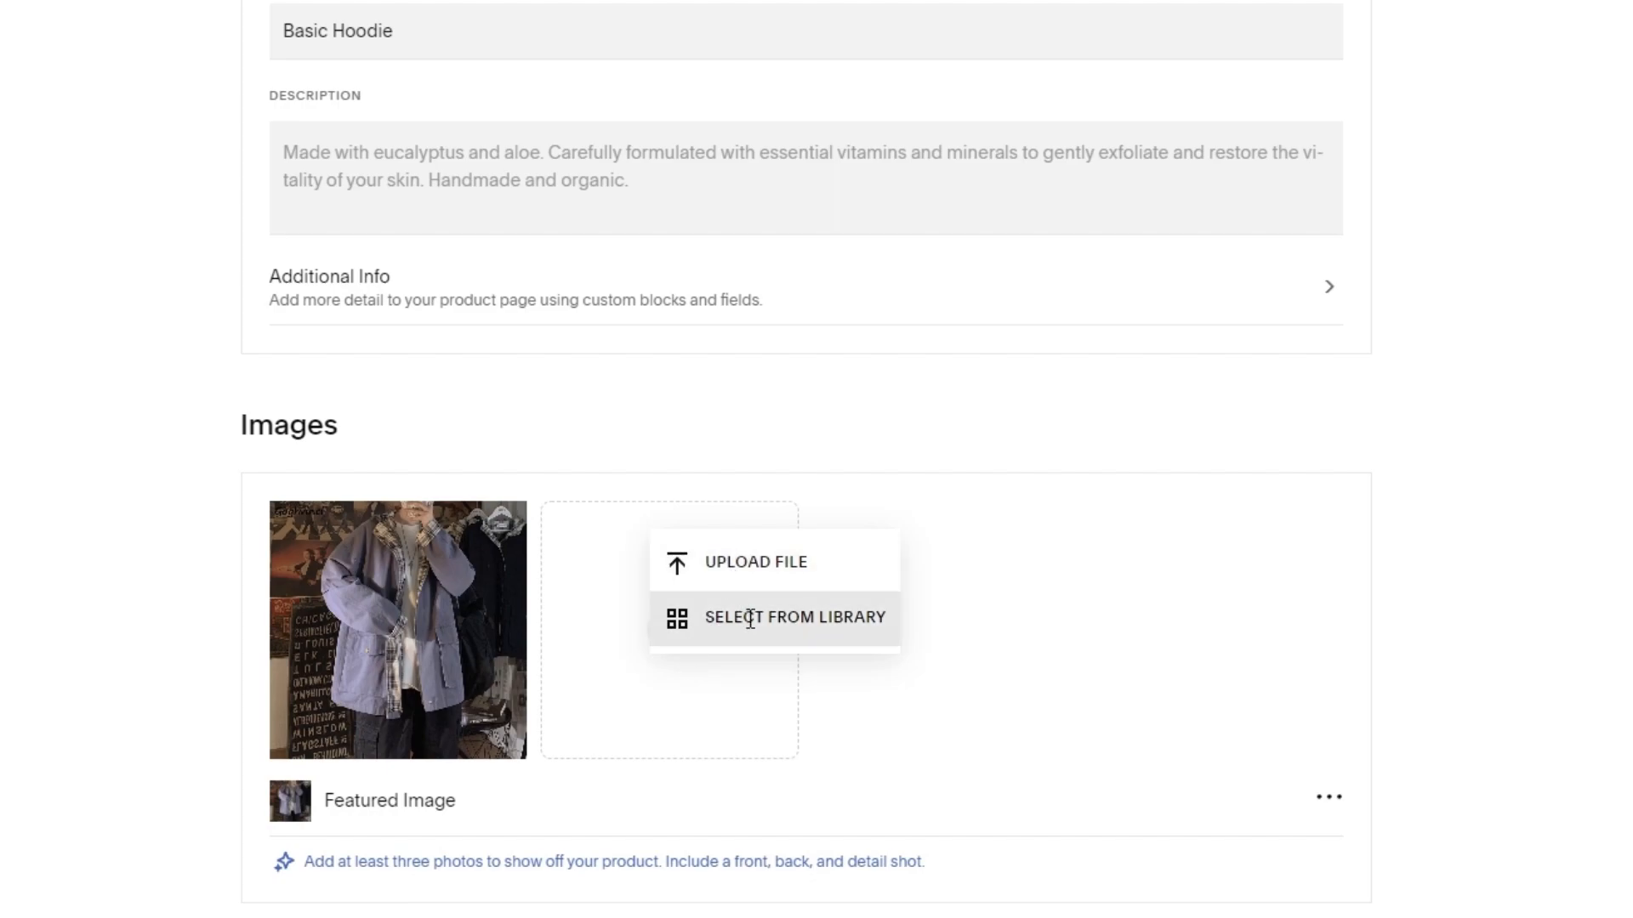
pyautogui.click(752, 563)
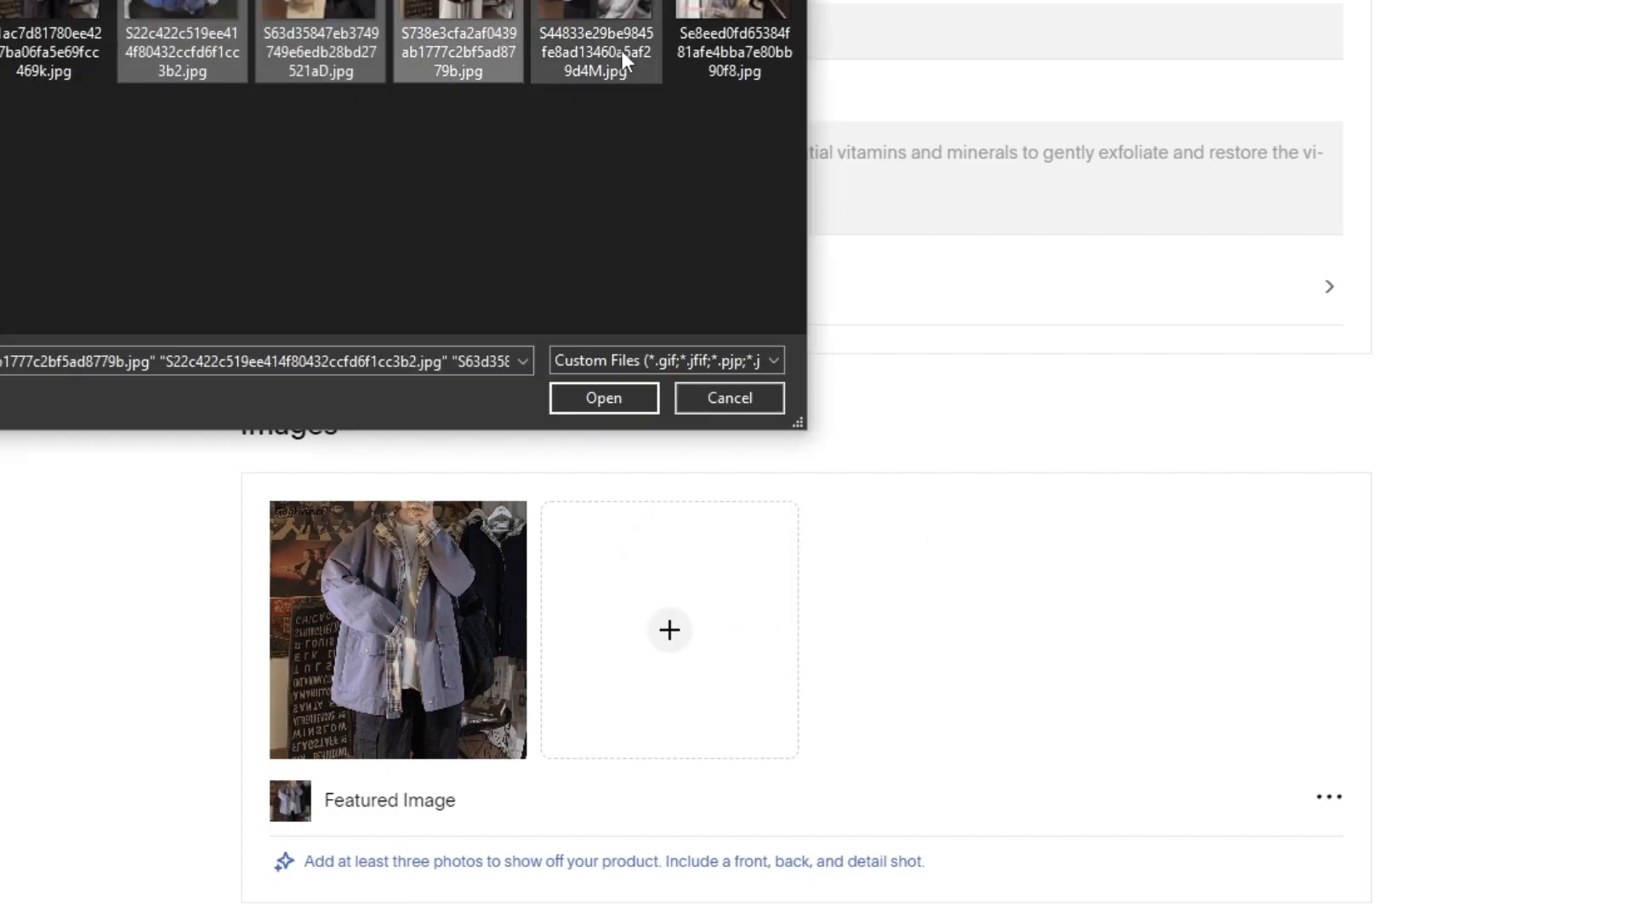
pyautogui.keyDown('ctrl'); pyautogui.click(617, 49); pyautogui.keyUp('ctrl')
pyautogui.keyDown('ctrl'); pyautogui.click(748, 34); pyautogui.keyUp('ctrl')
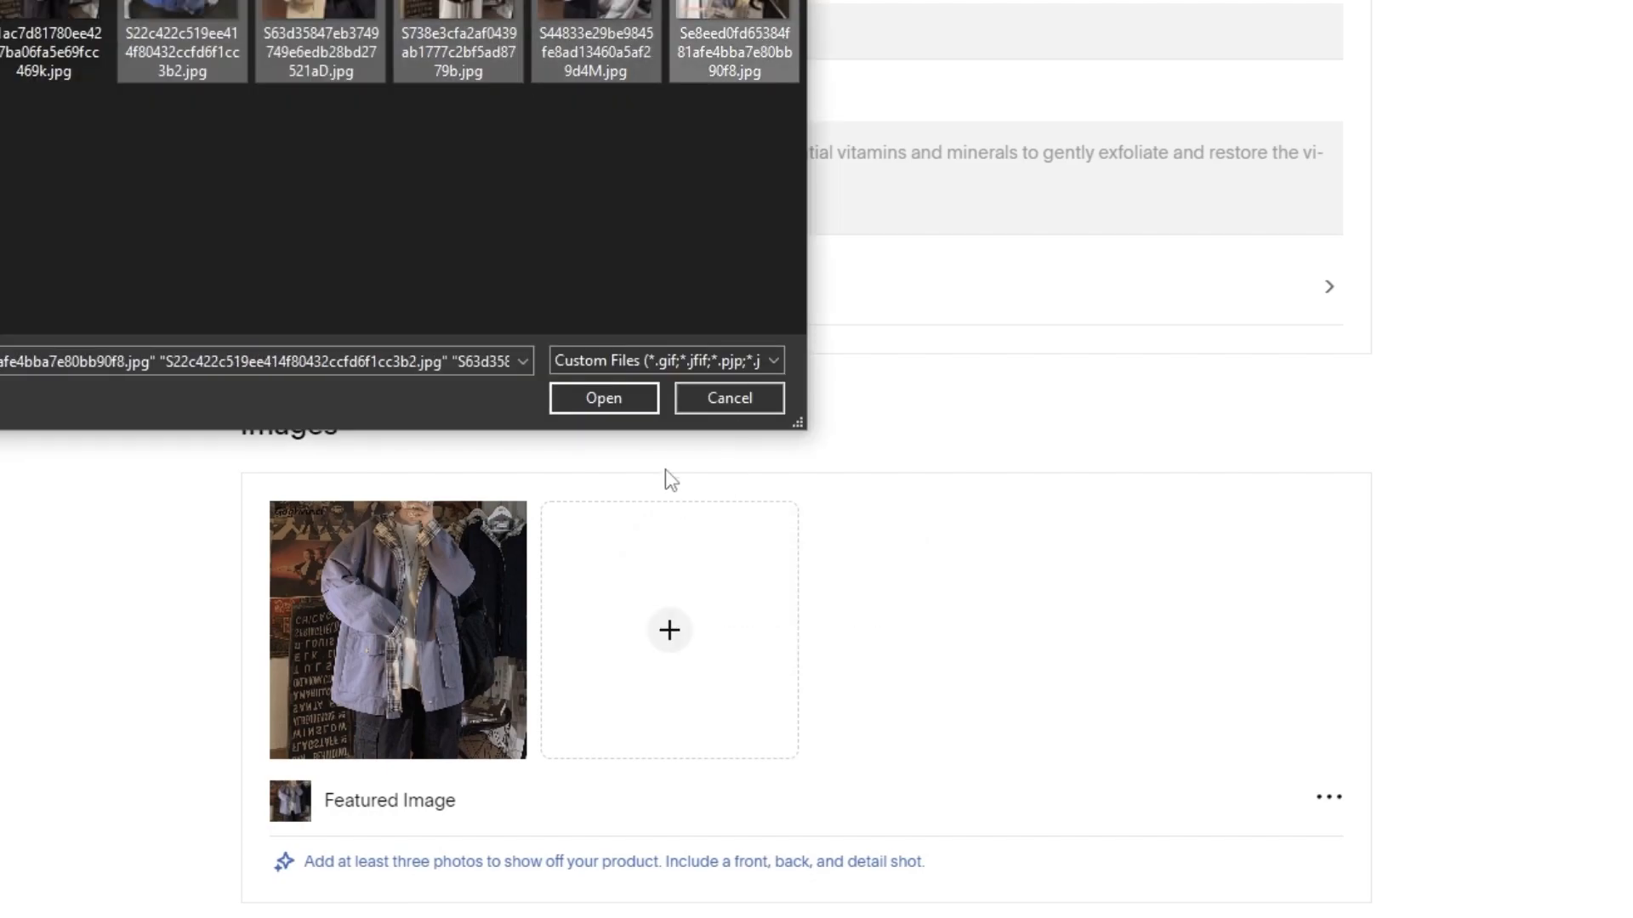
pyautogui.click(631, 396)
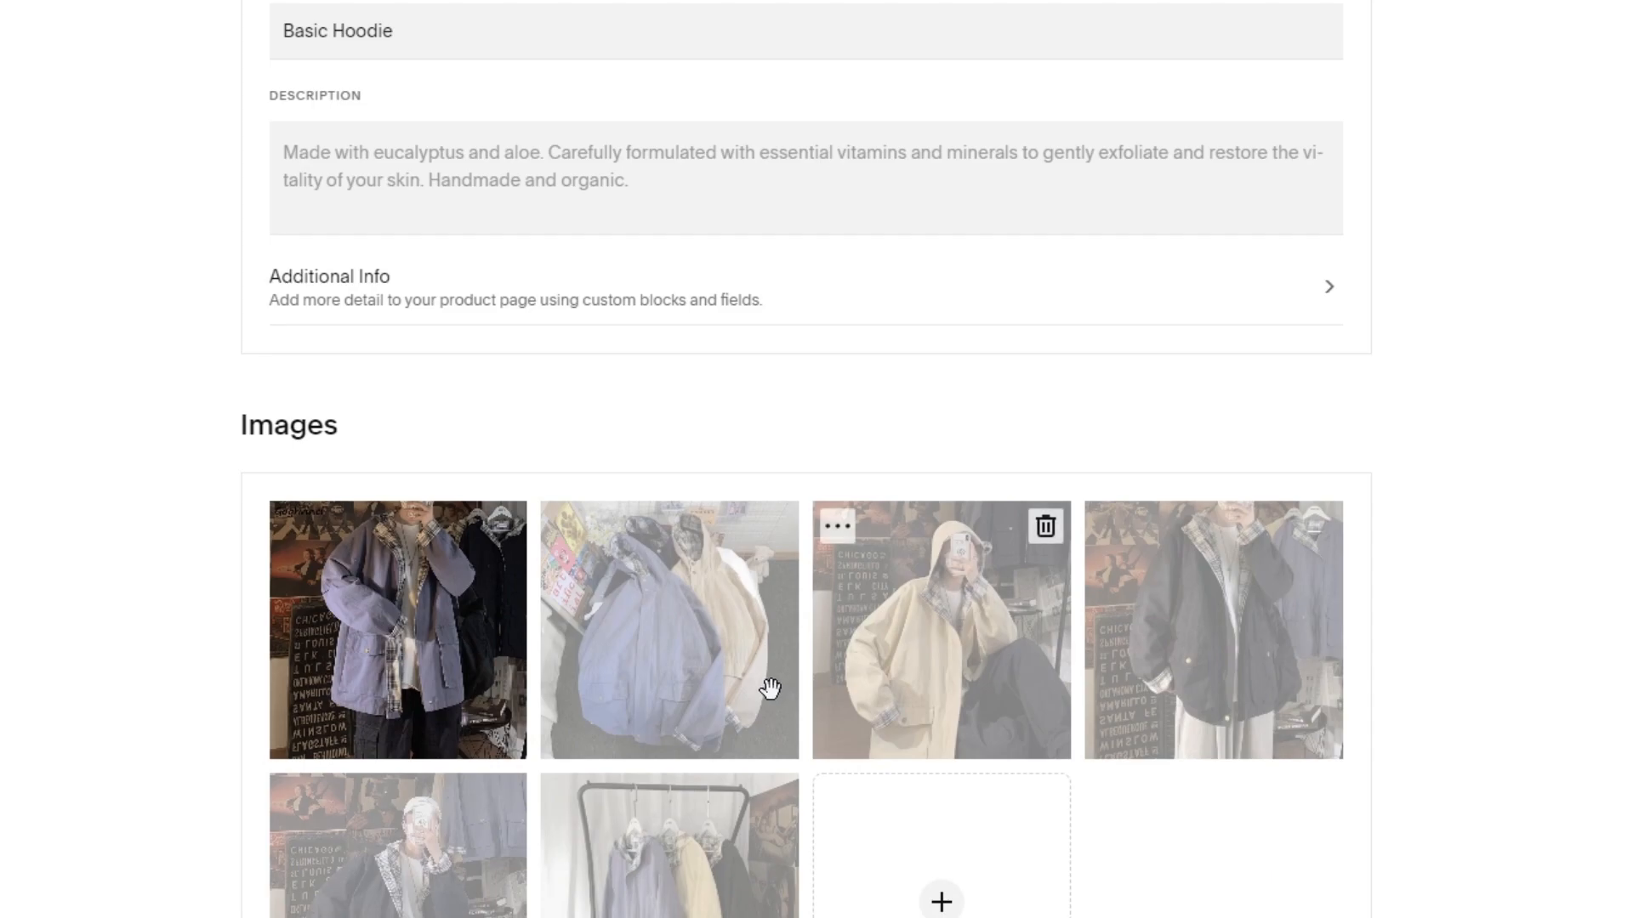
# Step: Look through the product's images, inventory, variants, shipping, organization, visibility and marketing settings
pyautogui.scroll(-1, 772, 688)
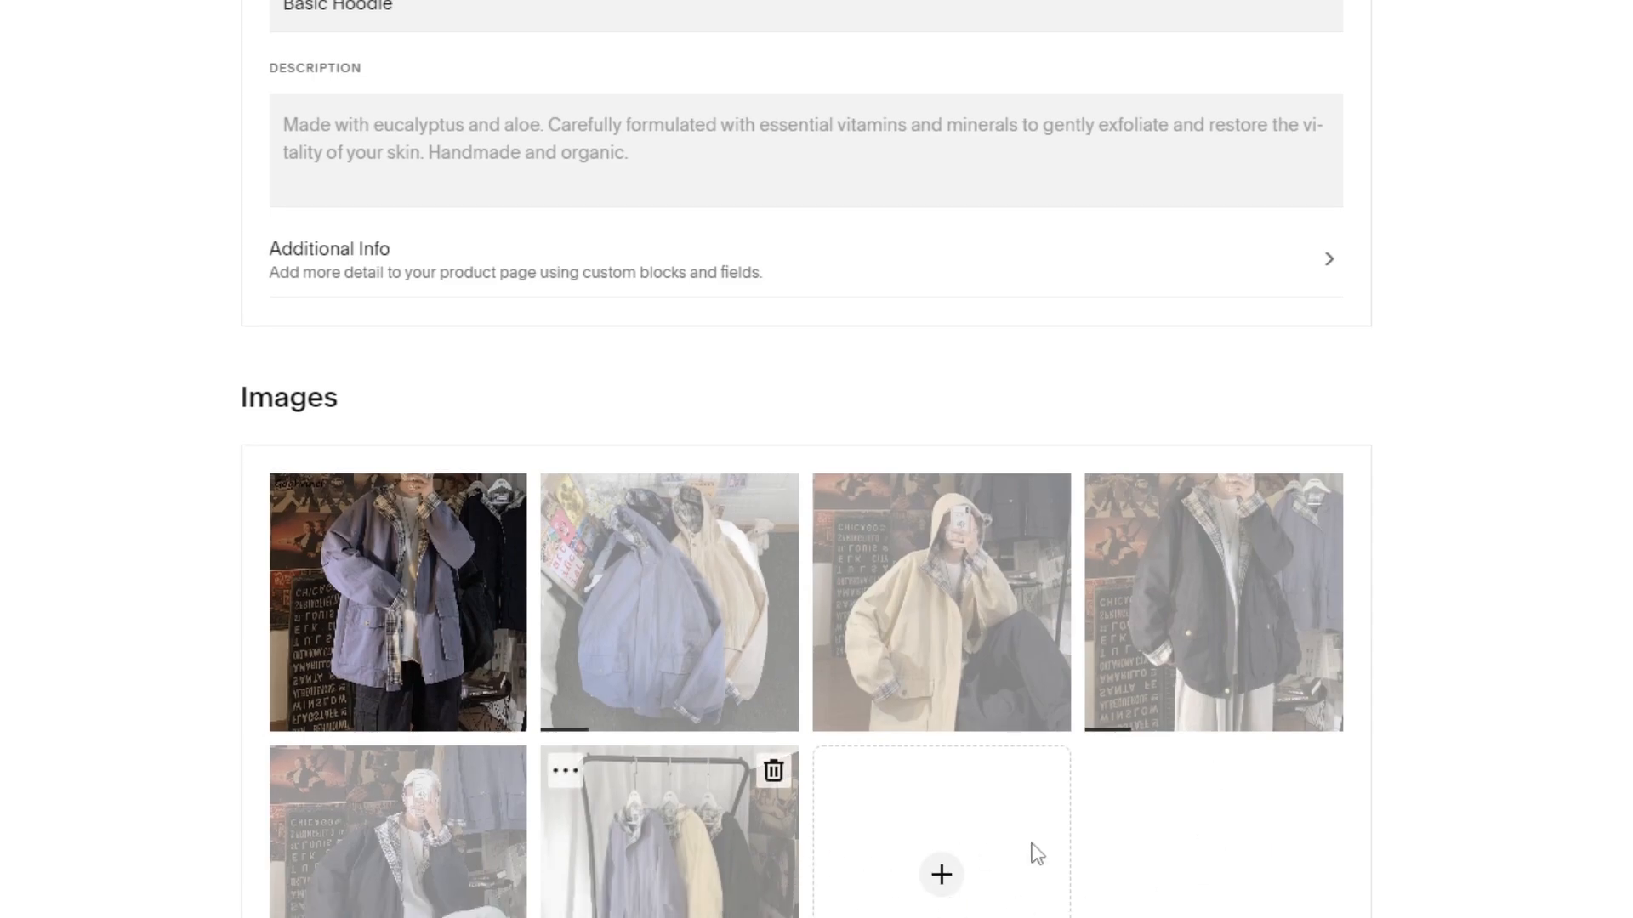
pyautogui.scroll(-15, 992, 856)
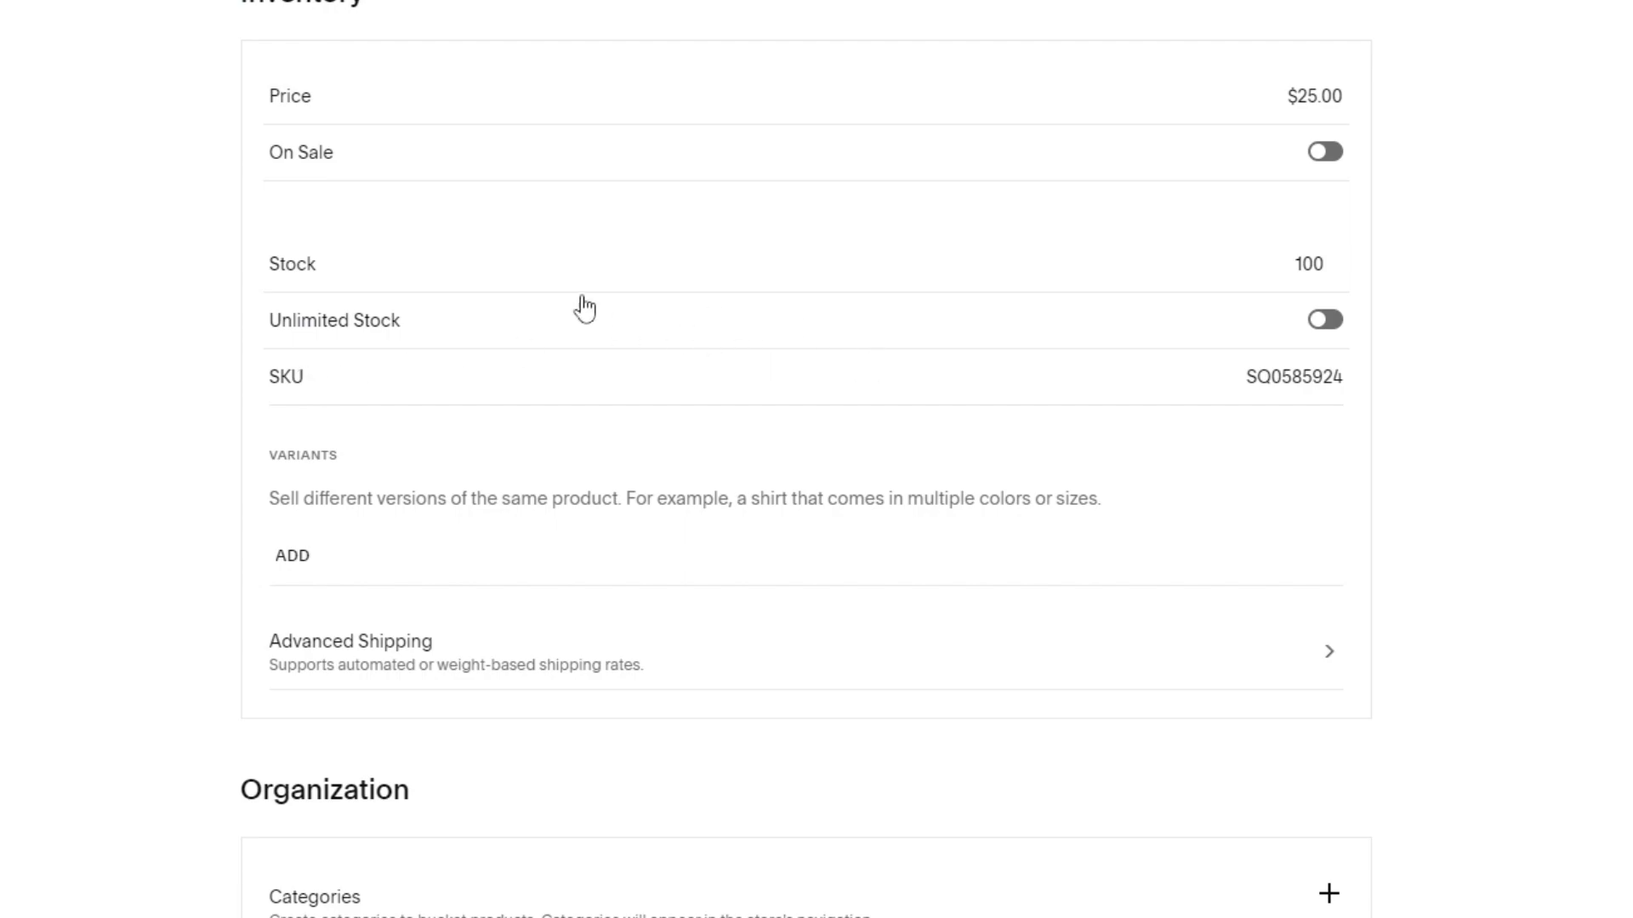
pyautogui.scroll(-3, 401, 252)
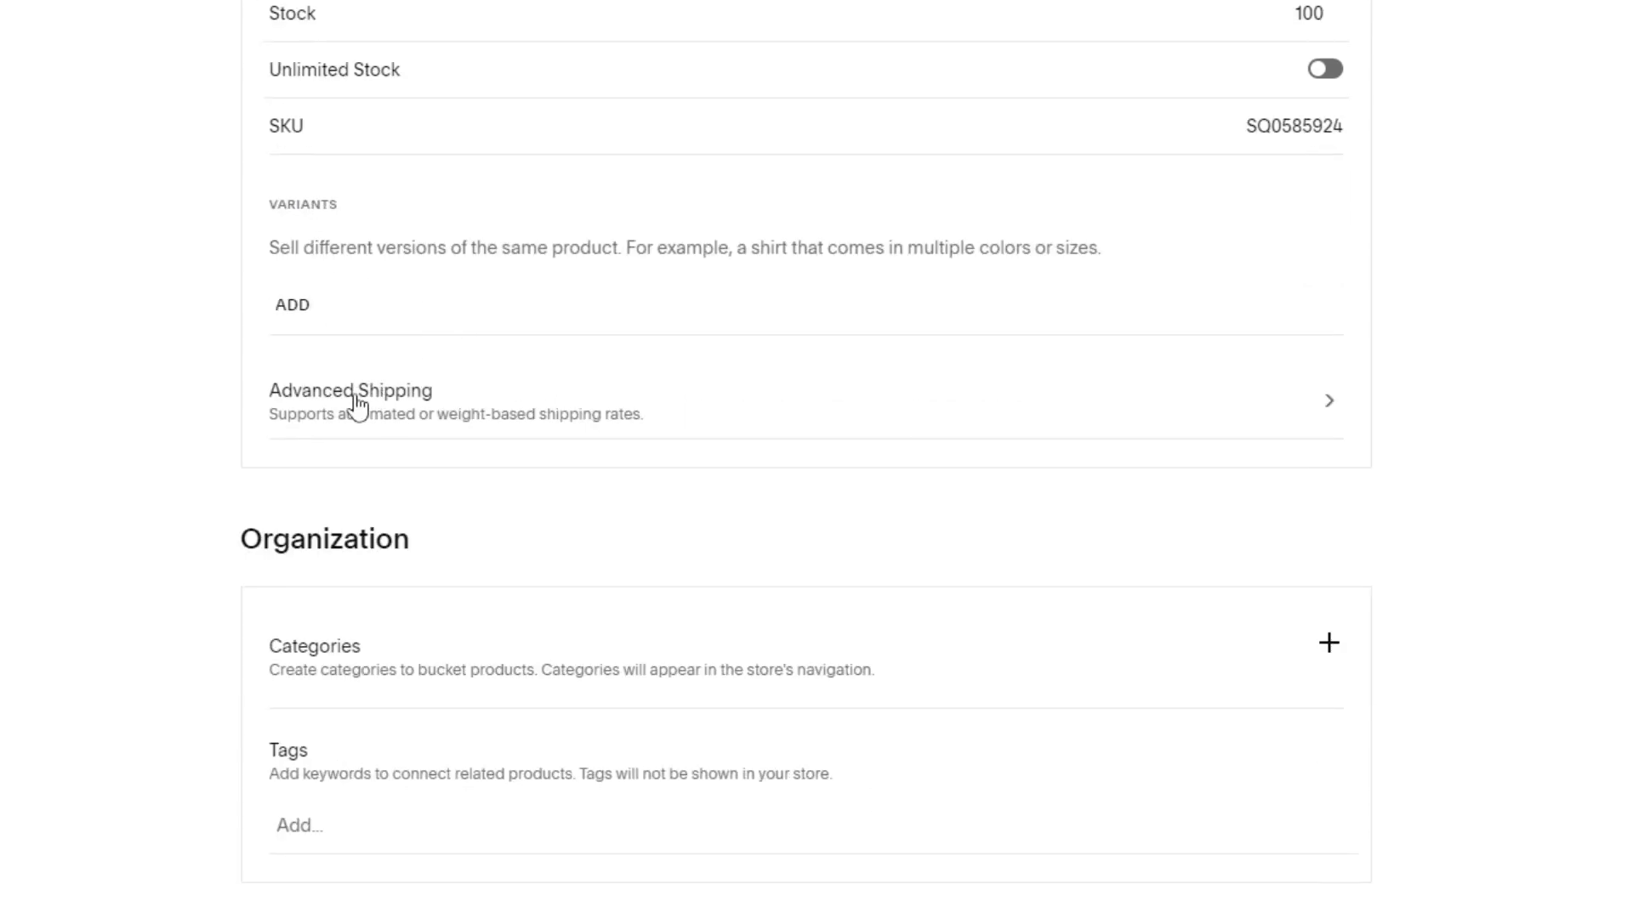
pyautogui.scroll(-2, 316, 403)
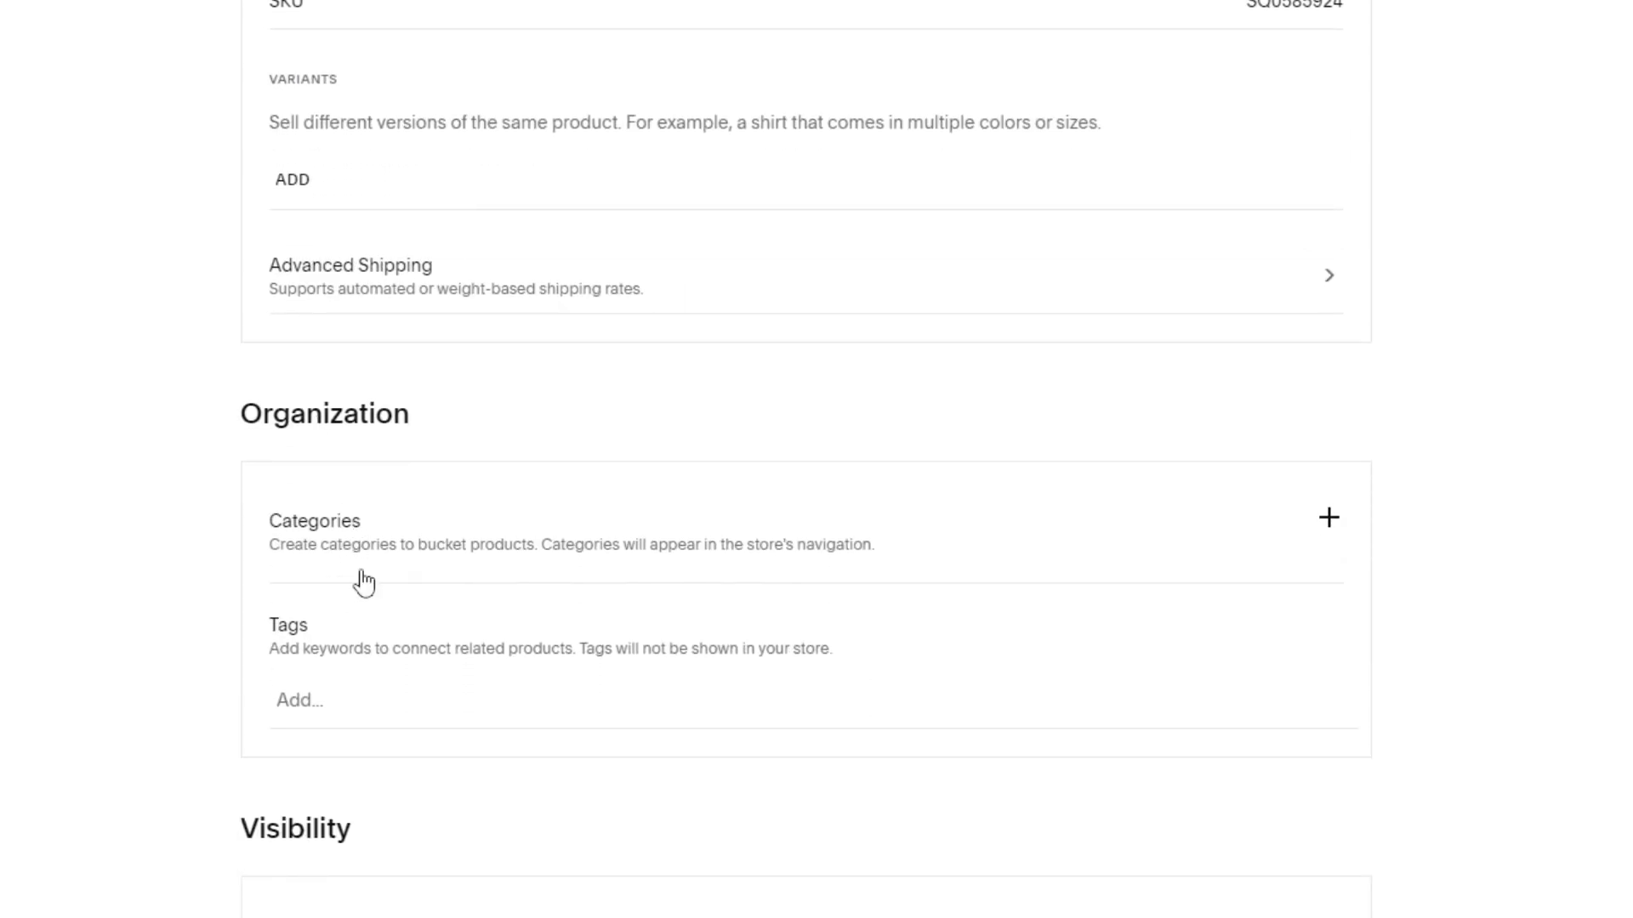
pyautogui.scroll(-5, 393, 561)
pyautogui.scroll(-12, 393, 564)
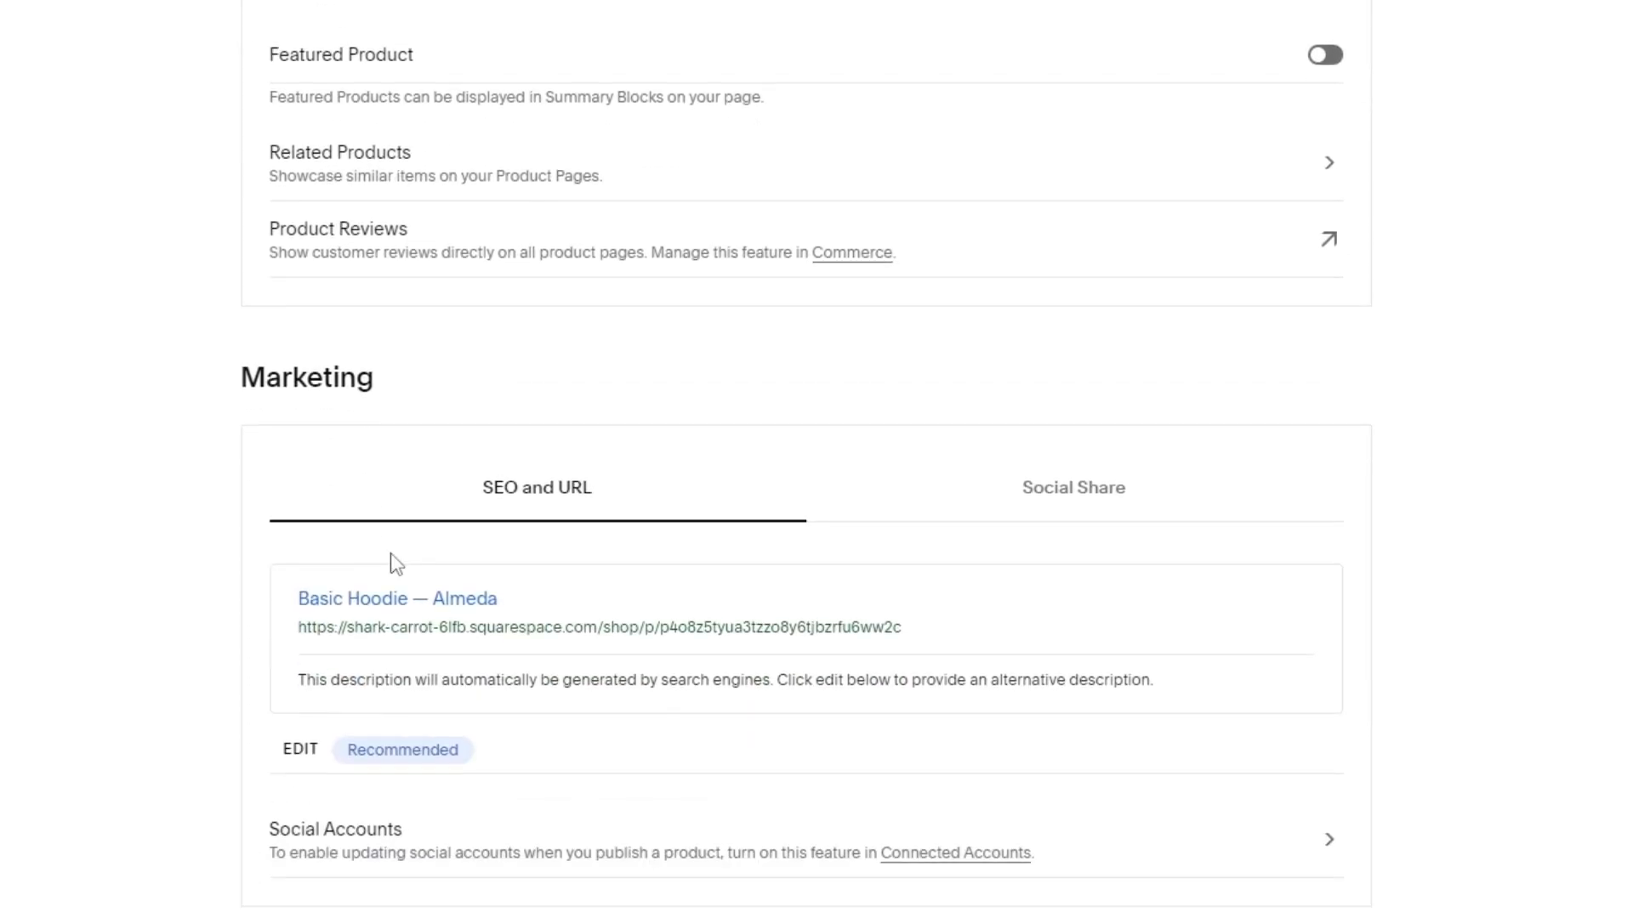
# Step: Save the Basic Hoodie product without publishing or scheduling it
pyautogui.scroll(15, 391, 651)
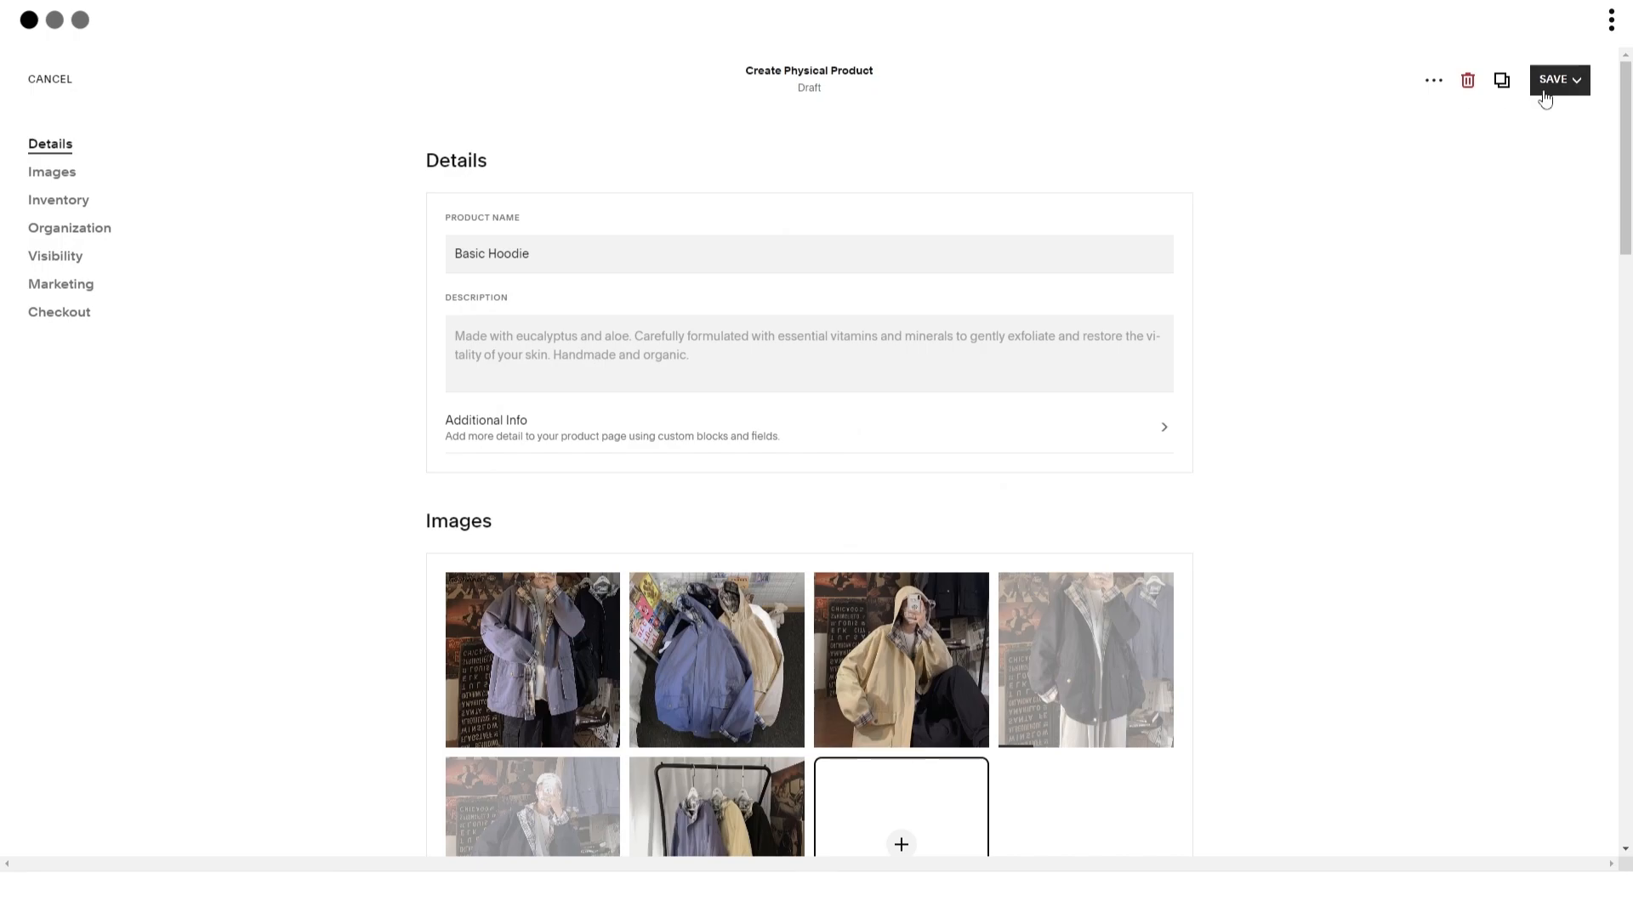
pyautogui.click(1546, 99)
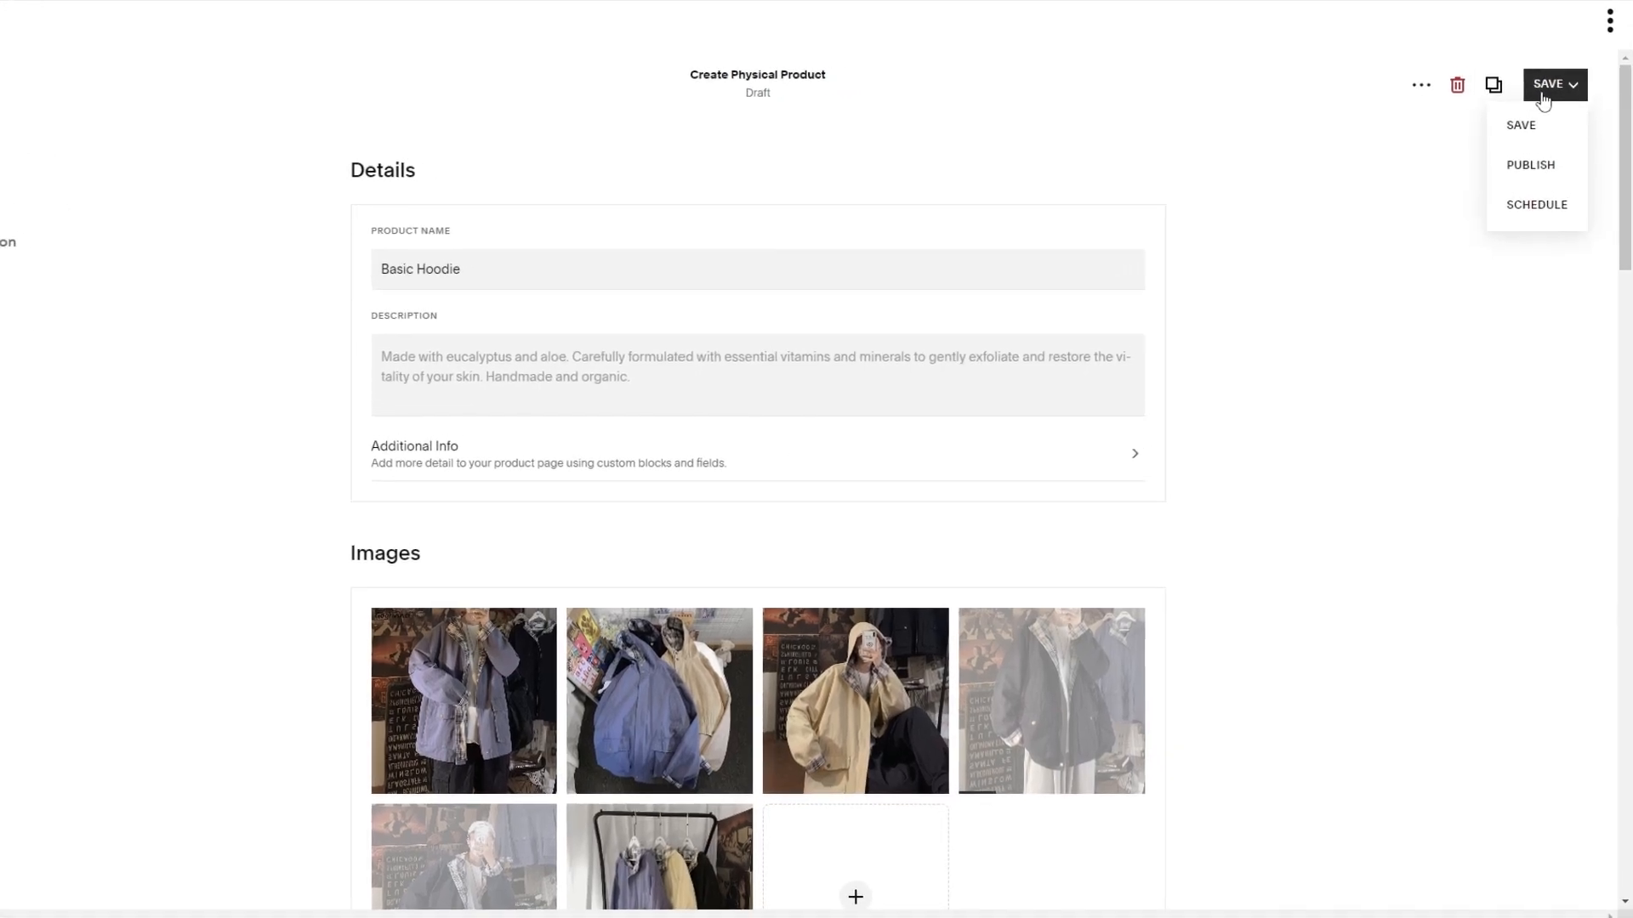
pyautogui.click(1531, 121)
pyautogui.click(1553, 89)
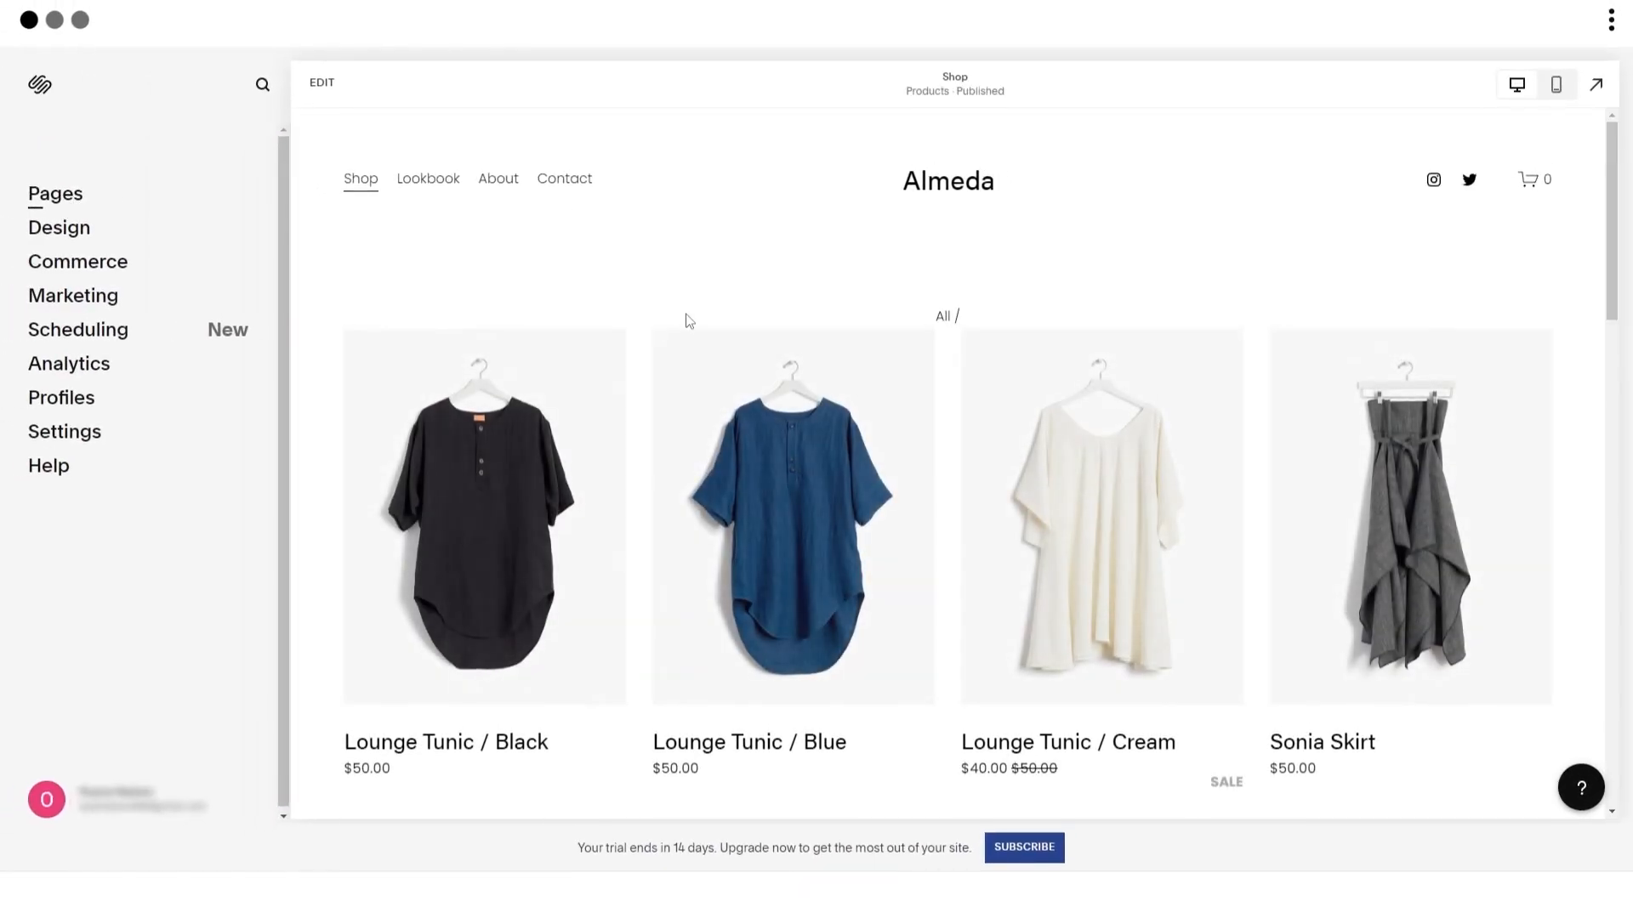
# Step: Open the font settings within the design section's Site Styles
pyautogui.scroll(-1, 671, 390)
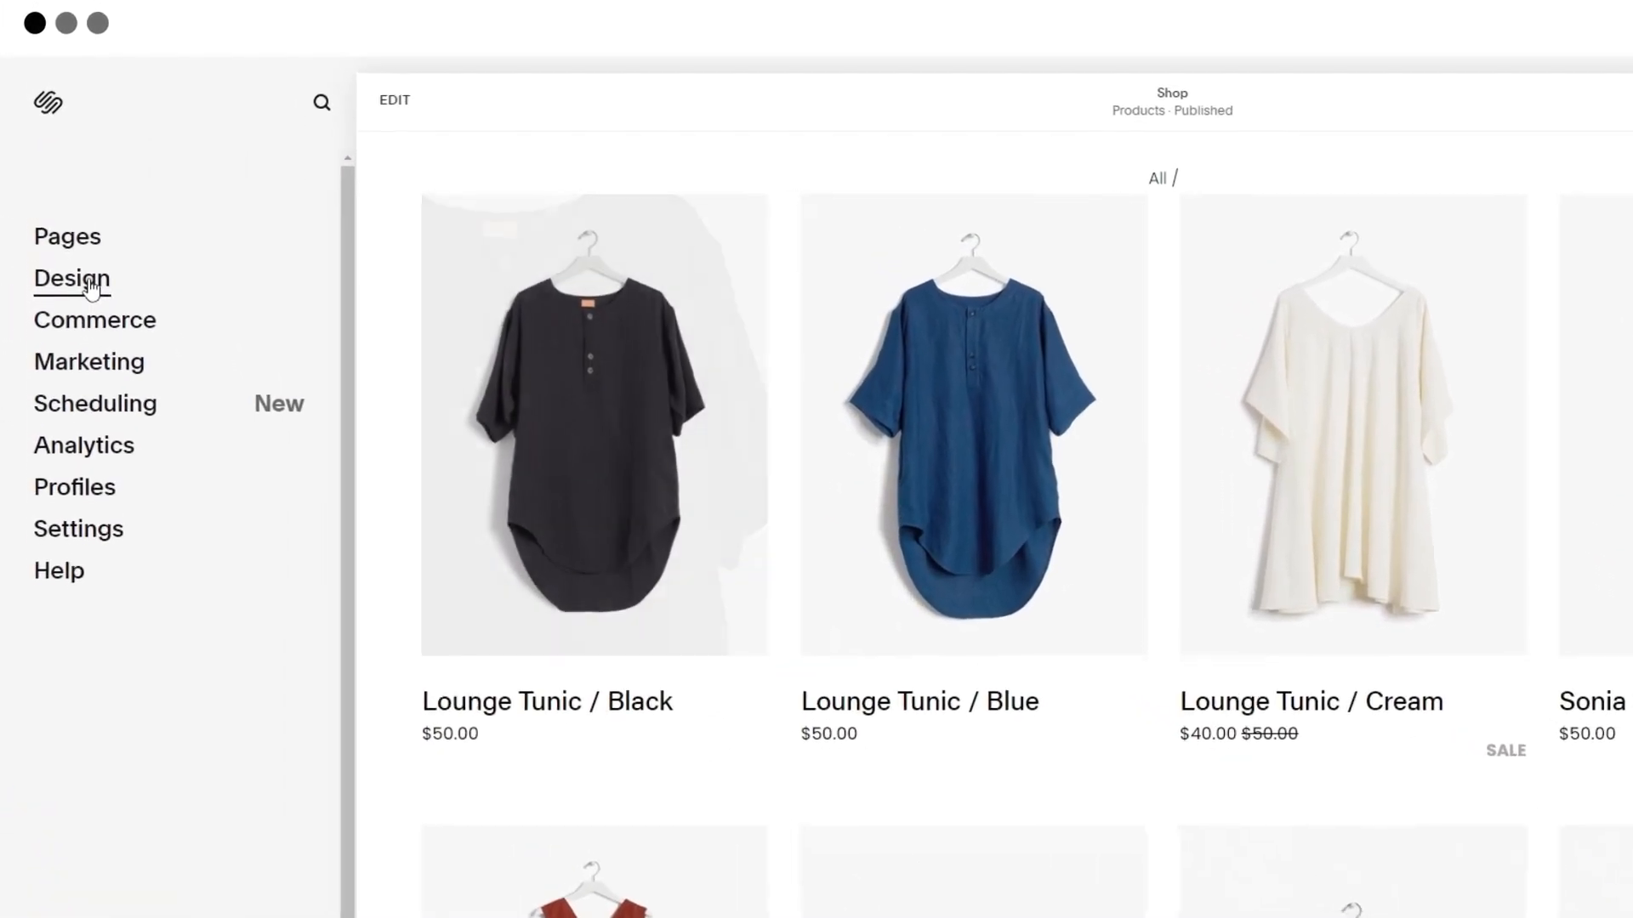
pyautogui.click(60, 231)
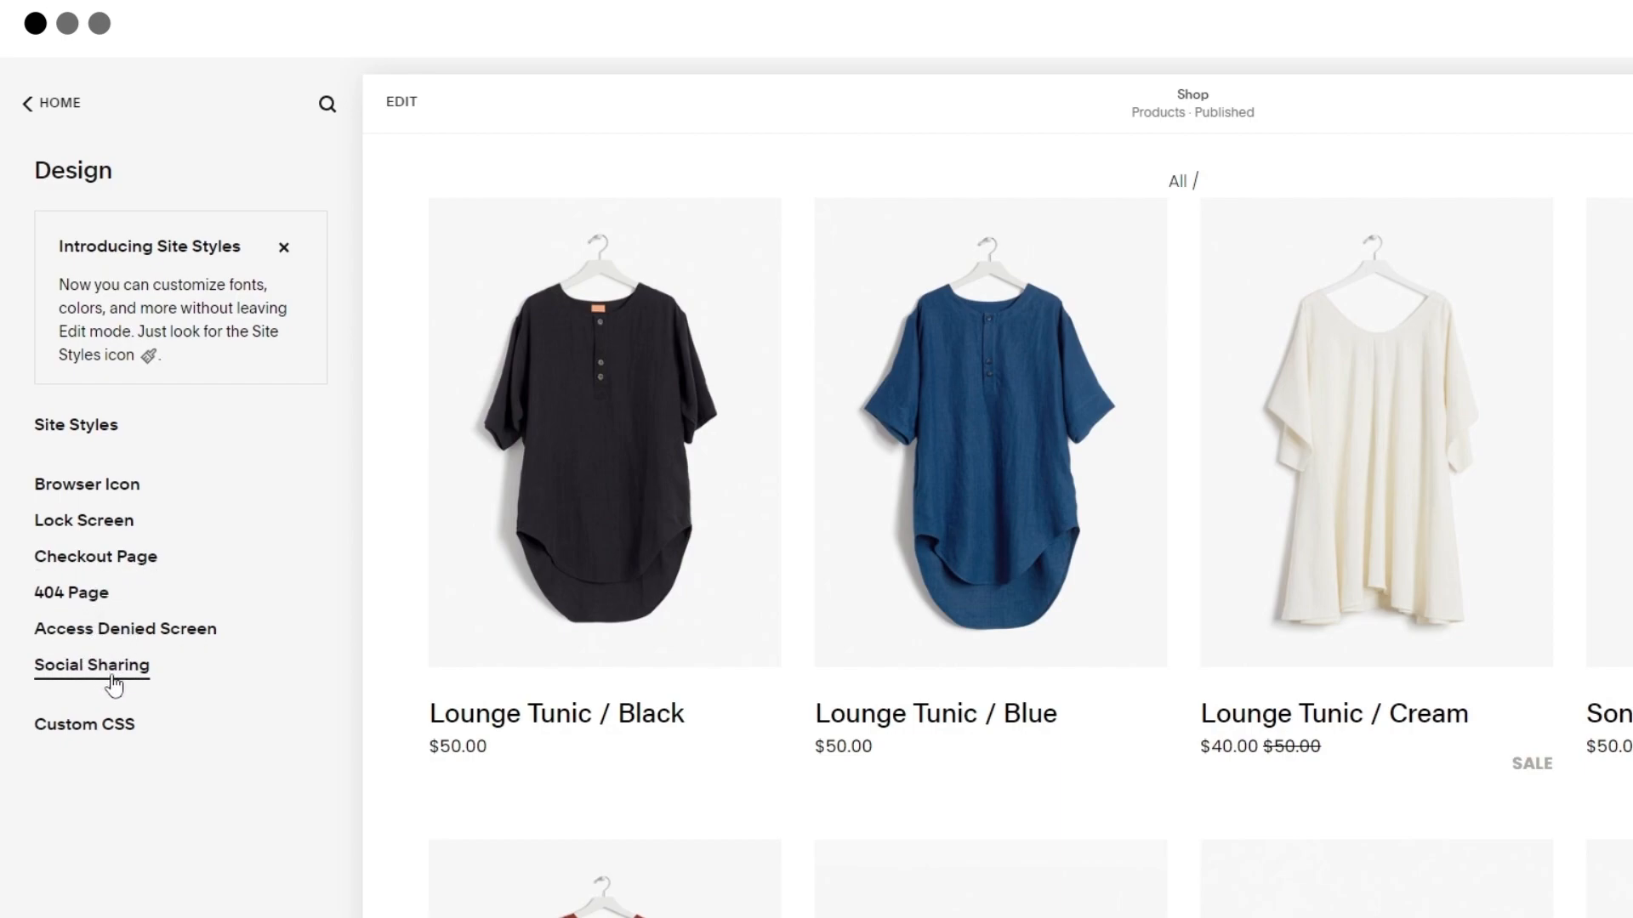
pyautogui.click(108, 425)
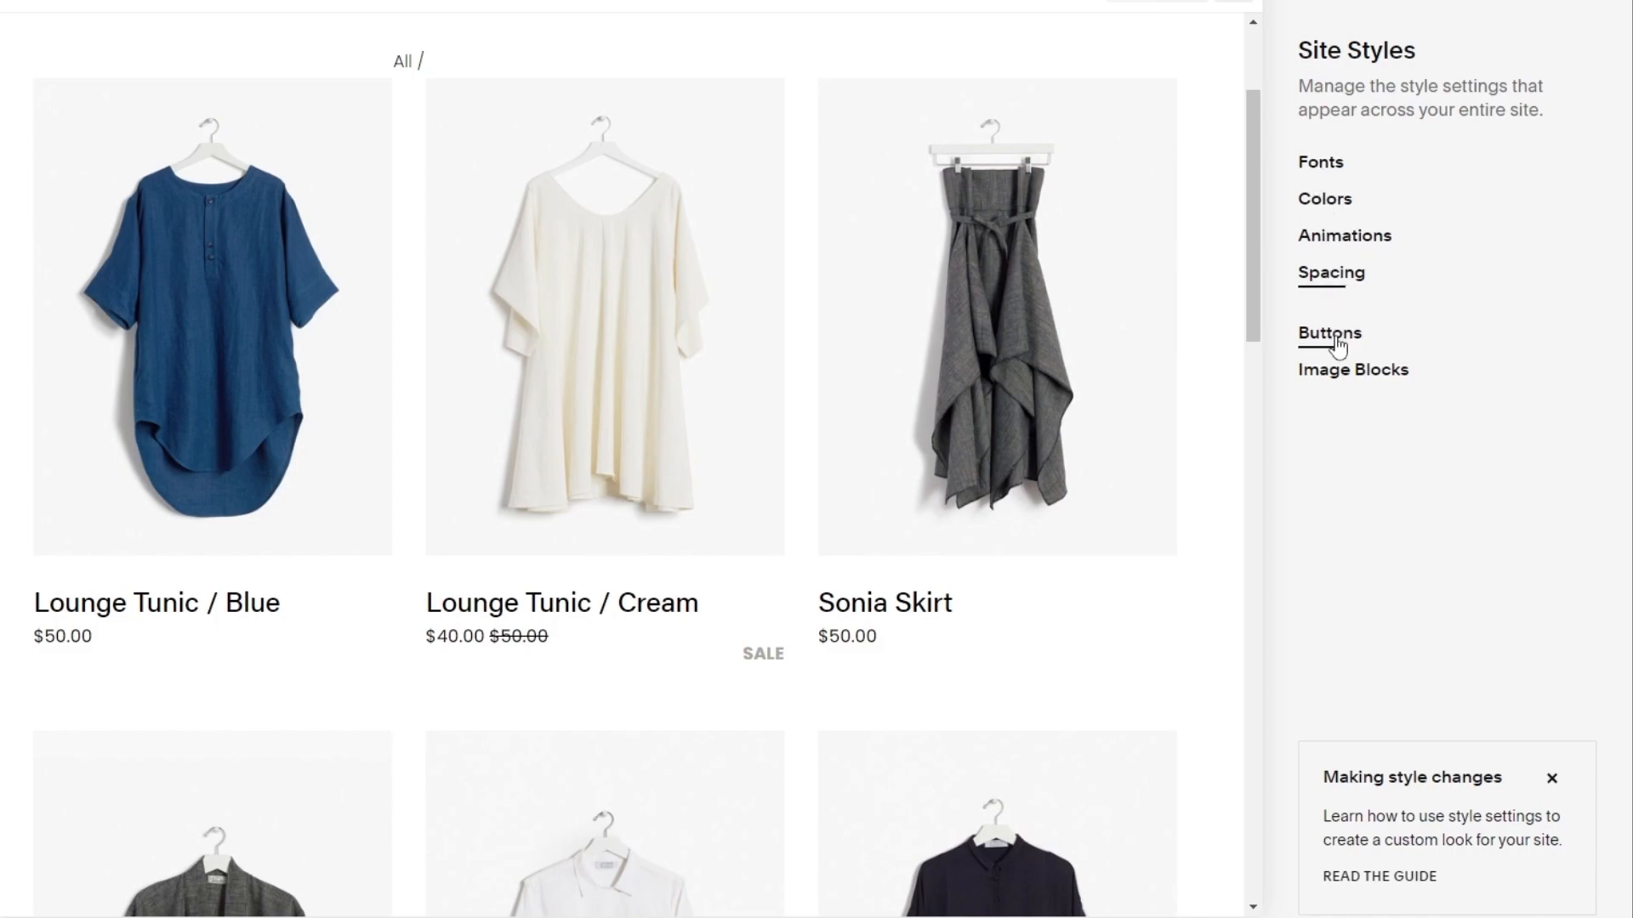
pyautogui.click(1329, 167)
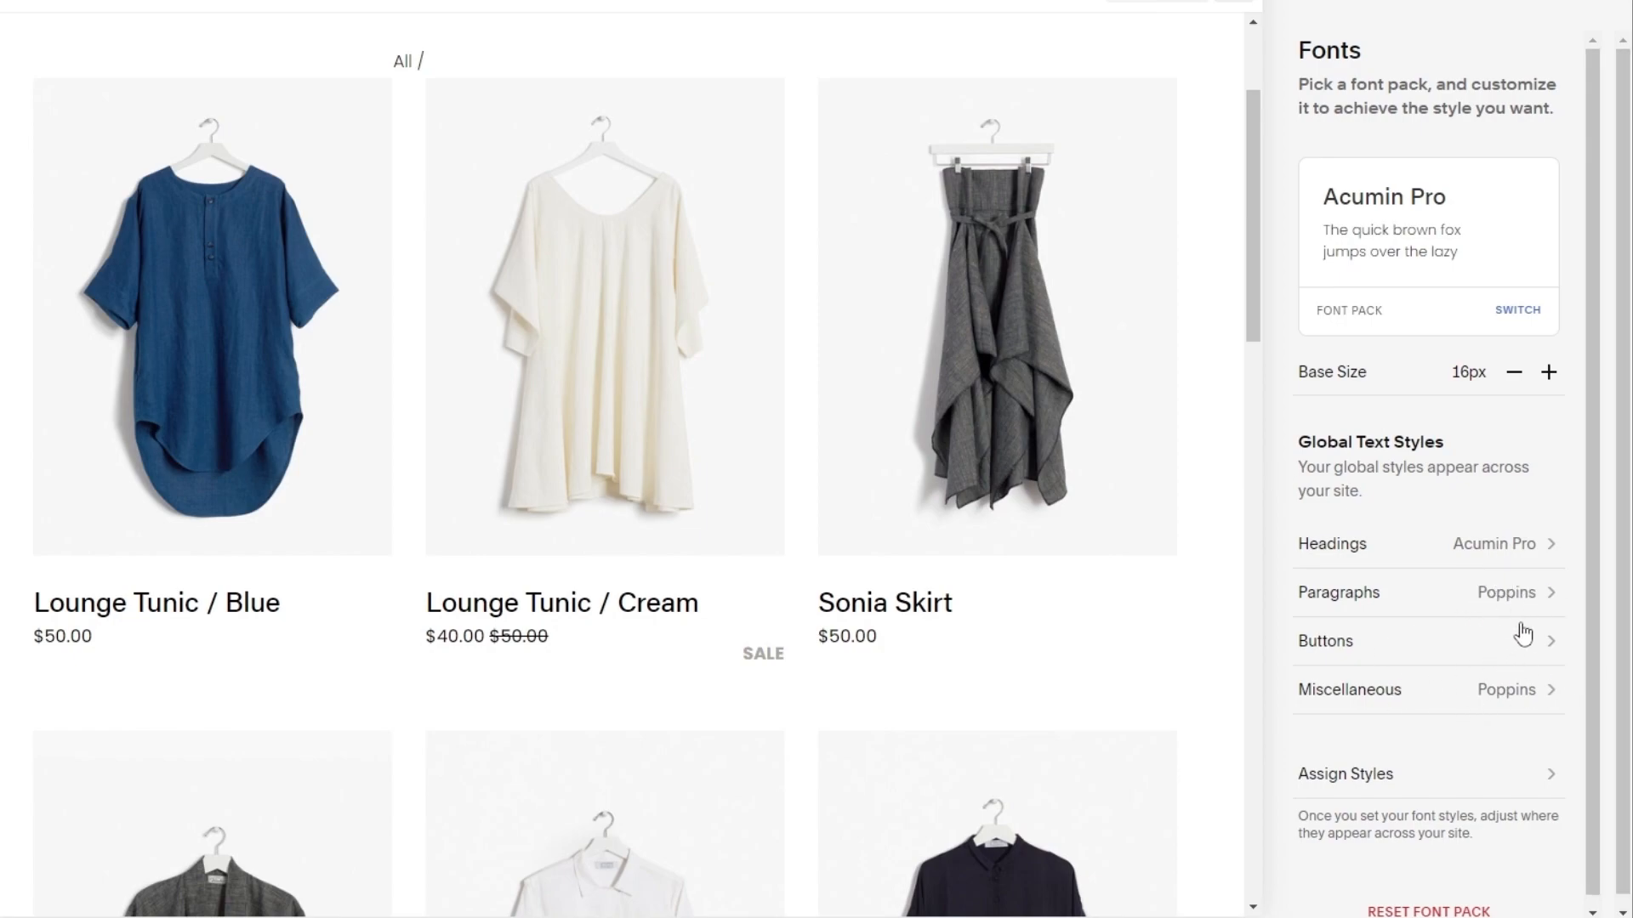
# Step: Change the global headings font family to Adelle Sans from the full font list
pyautogui.click(1500, 553)
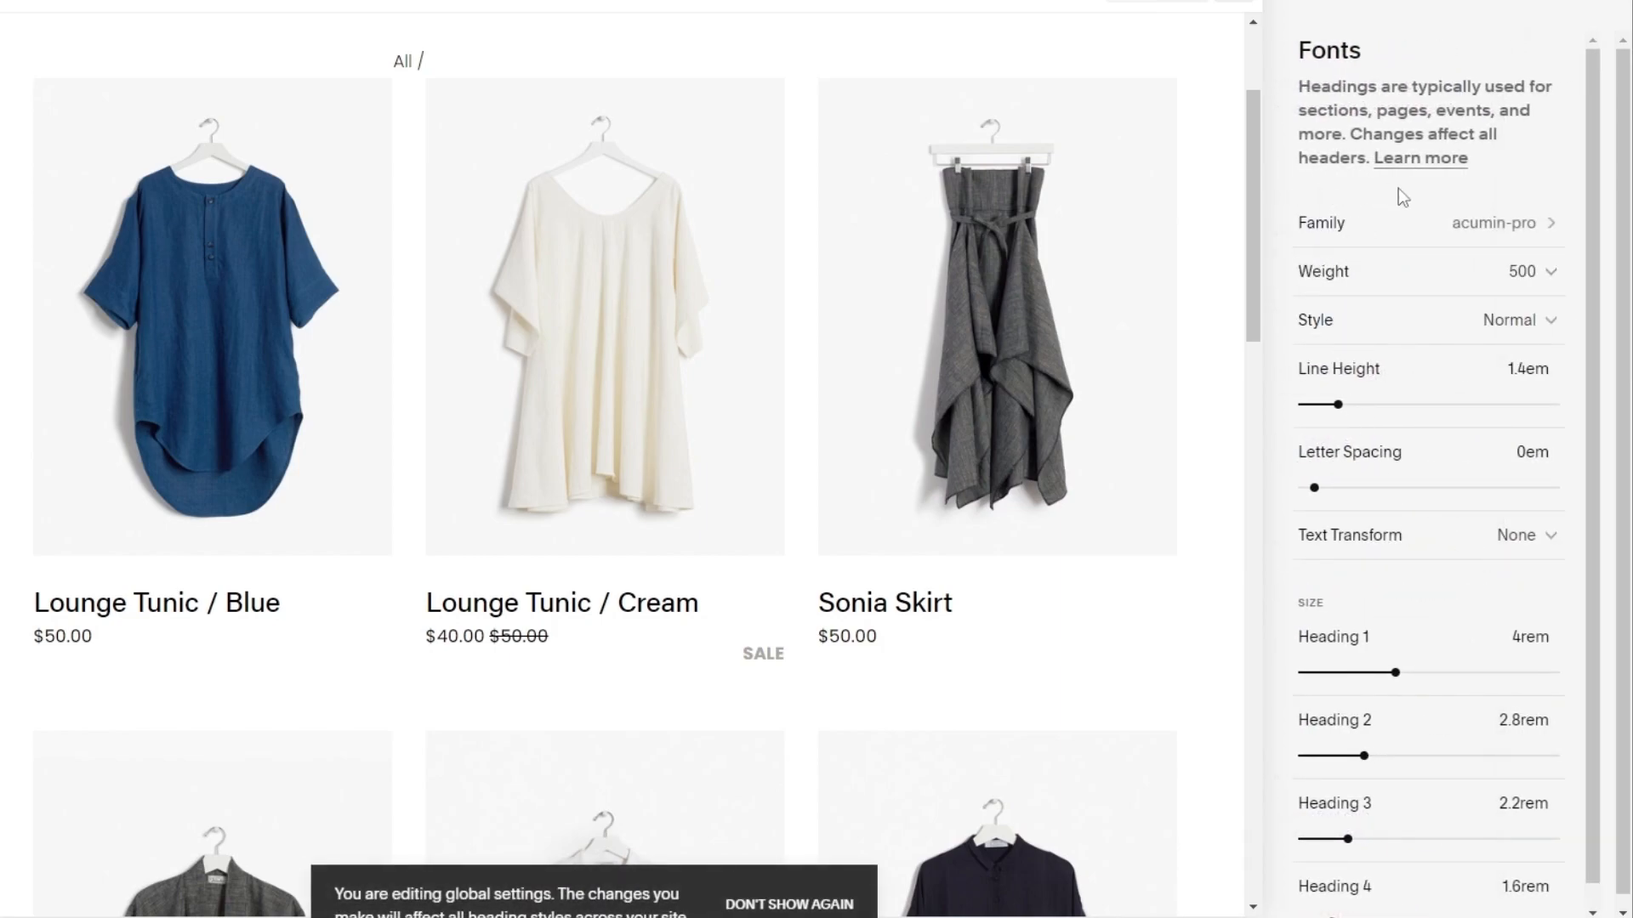
pyautogui.click(1534, 231)
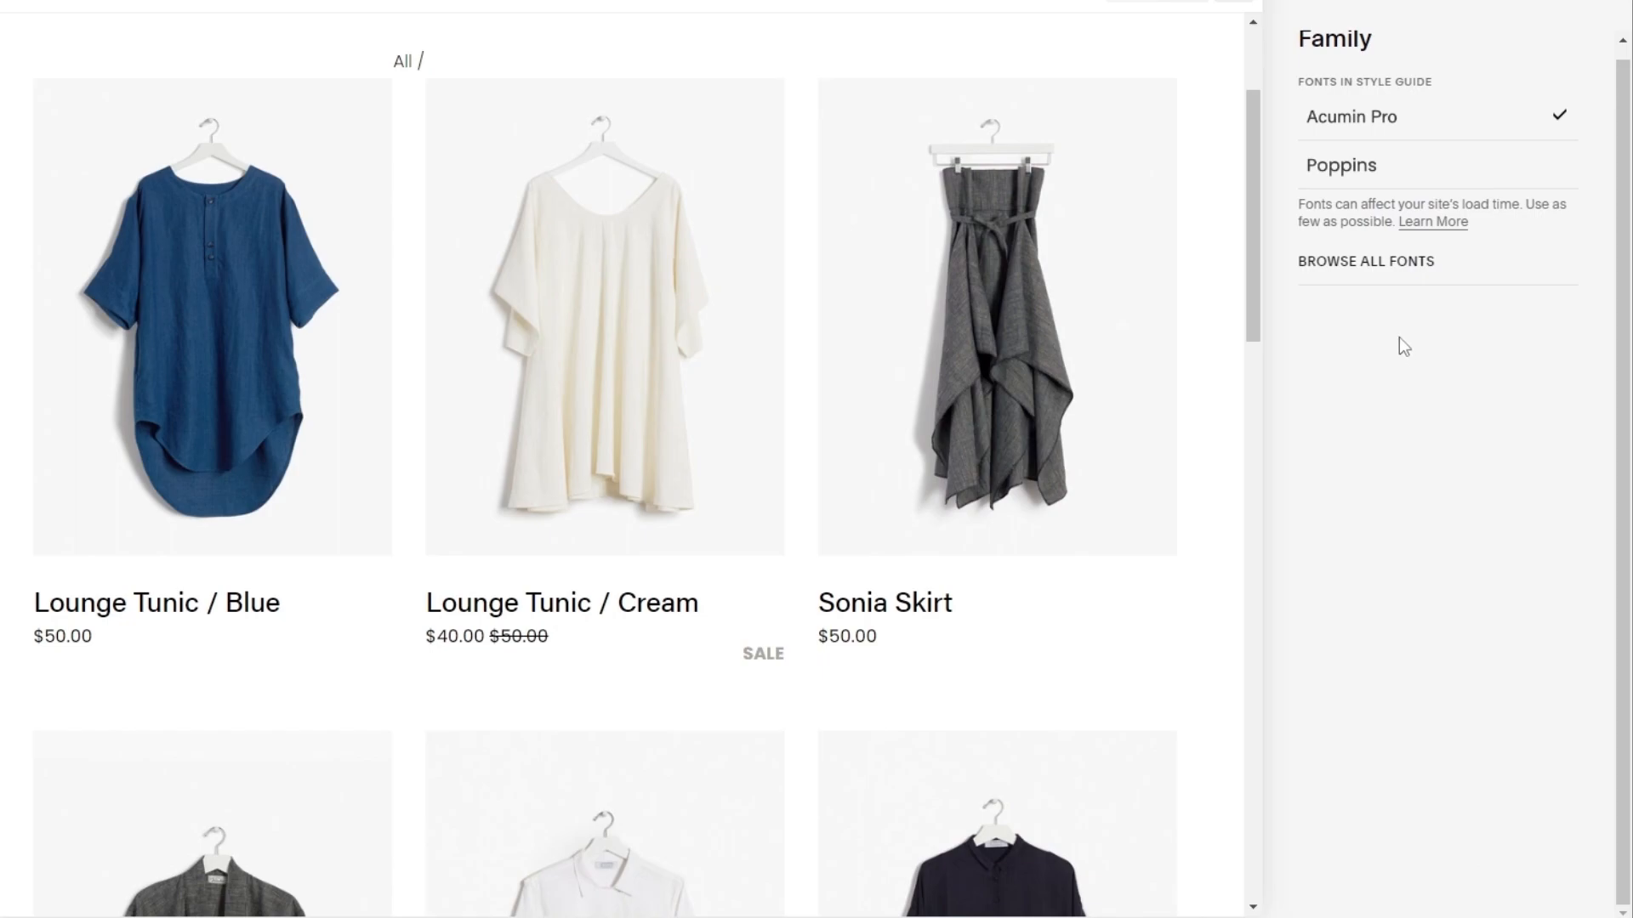
pyautogui.click(1383, 286)
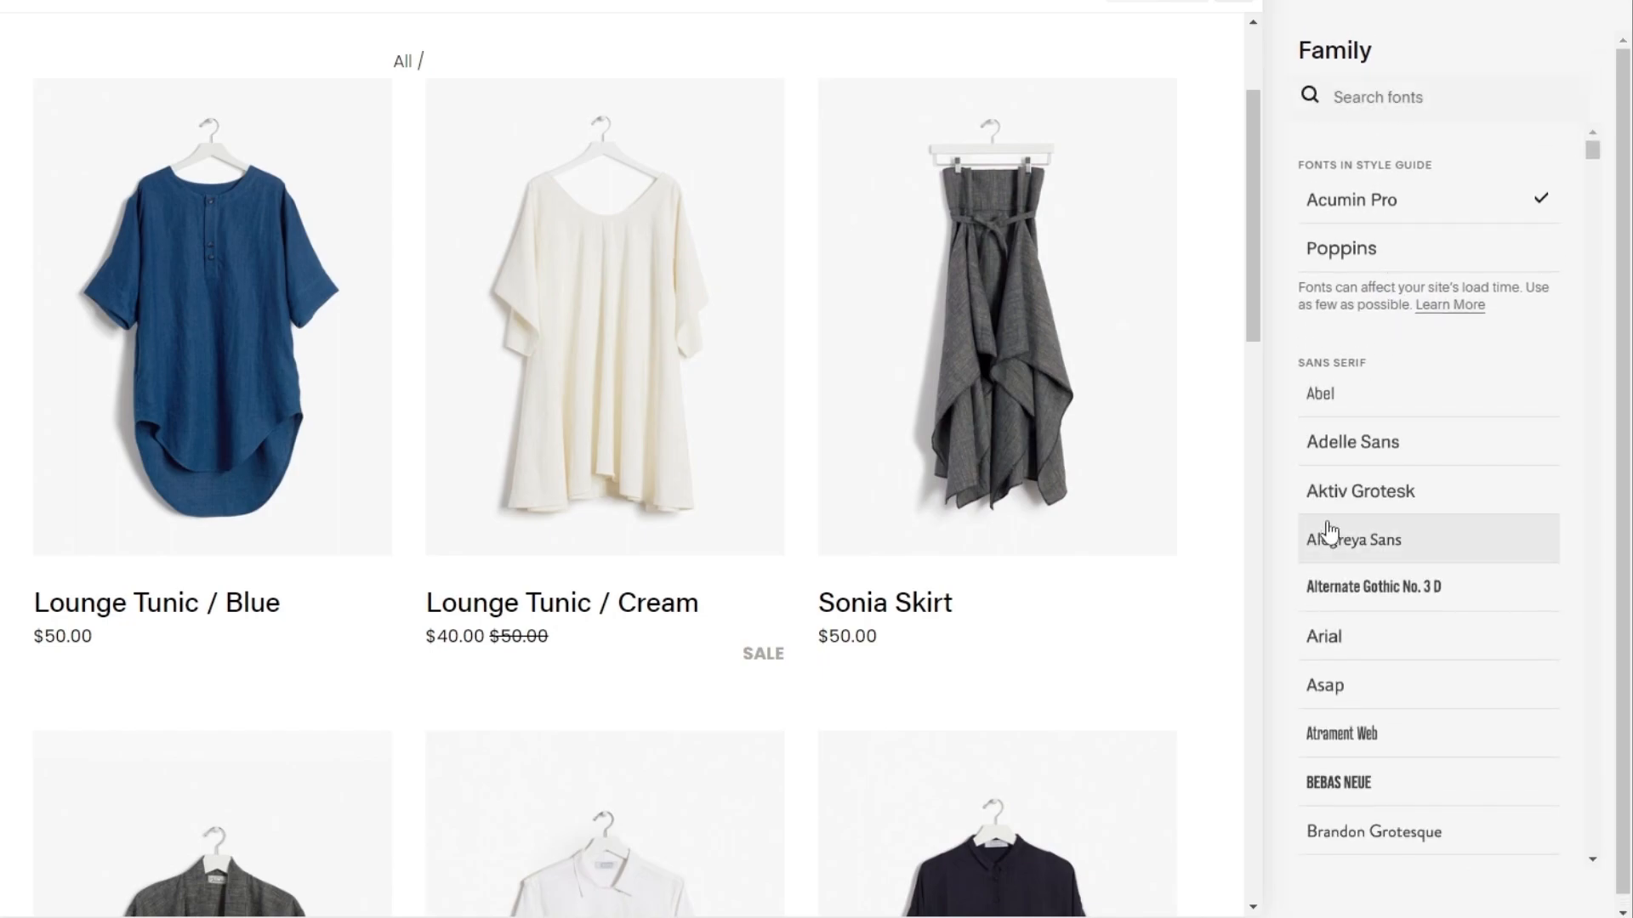
pyautogui.scroll(-2, 1353, 476)
pyautogui.click(1381, 335)
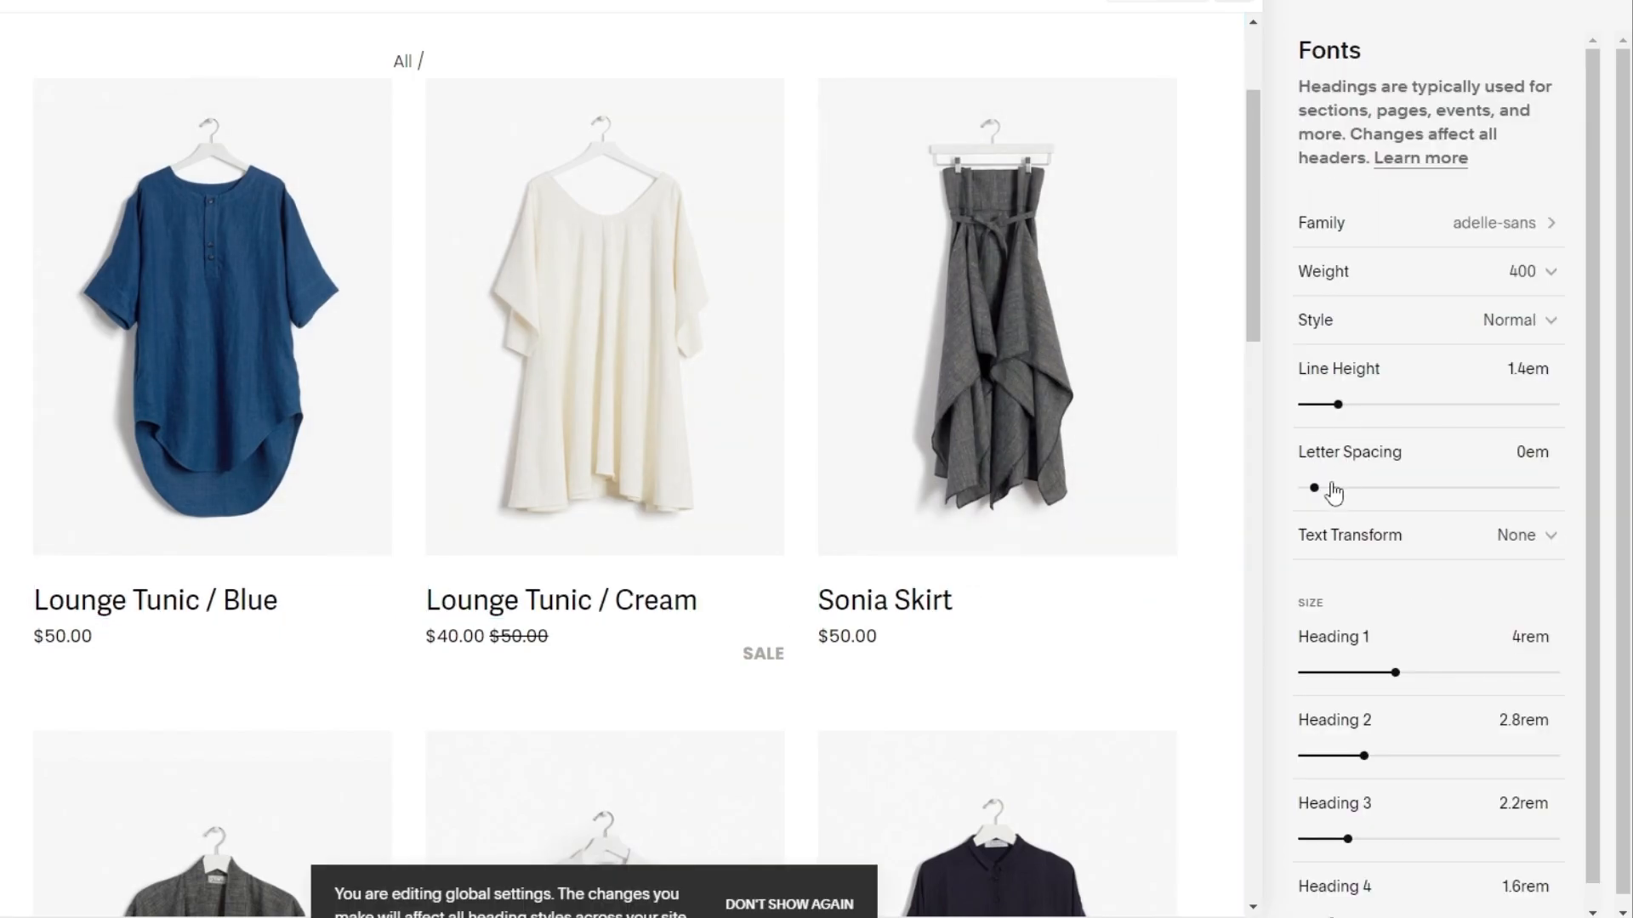
# Step: Set the headings' letter spacing to -0.03em and line height to 0.6em, and return to the Site Styles overview
pyautogui.moveTo(1313, 488)
pyautogui.mouseDown()
pyautogui.moveTo(1396, 487)
pyautogui.moveTo(1311, 505)
pyautogui.mouseUp()
pyautogui.moveTo(1338, 411)
pyautogui.mouseDown()
pyautogui.moveTo(1358, 406)
pyautogui.moveTo(1317, 405)
pyautogui.mouseUp()
pyautogui.scroll(-1, 1365, 707)
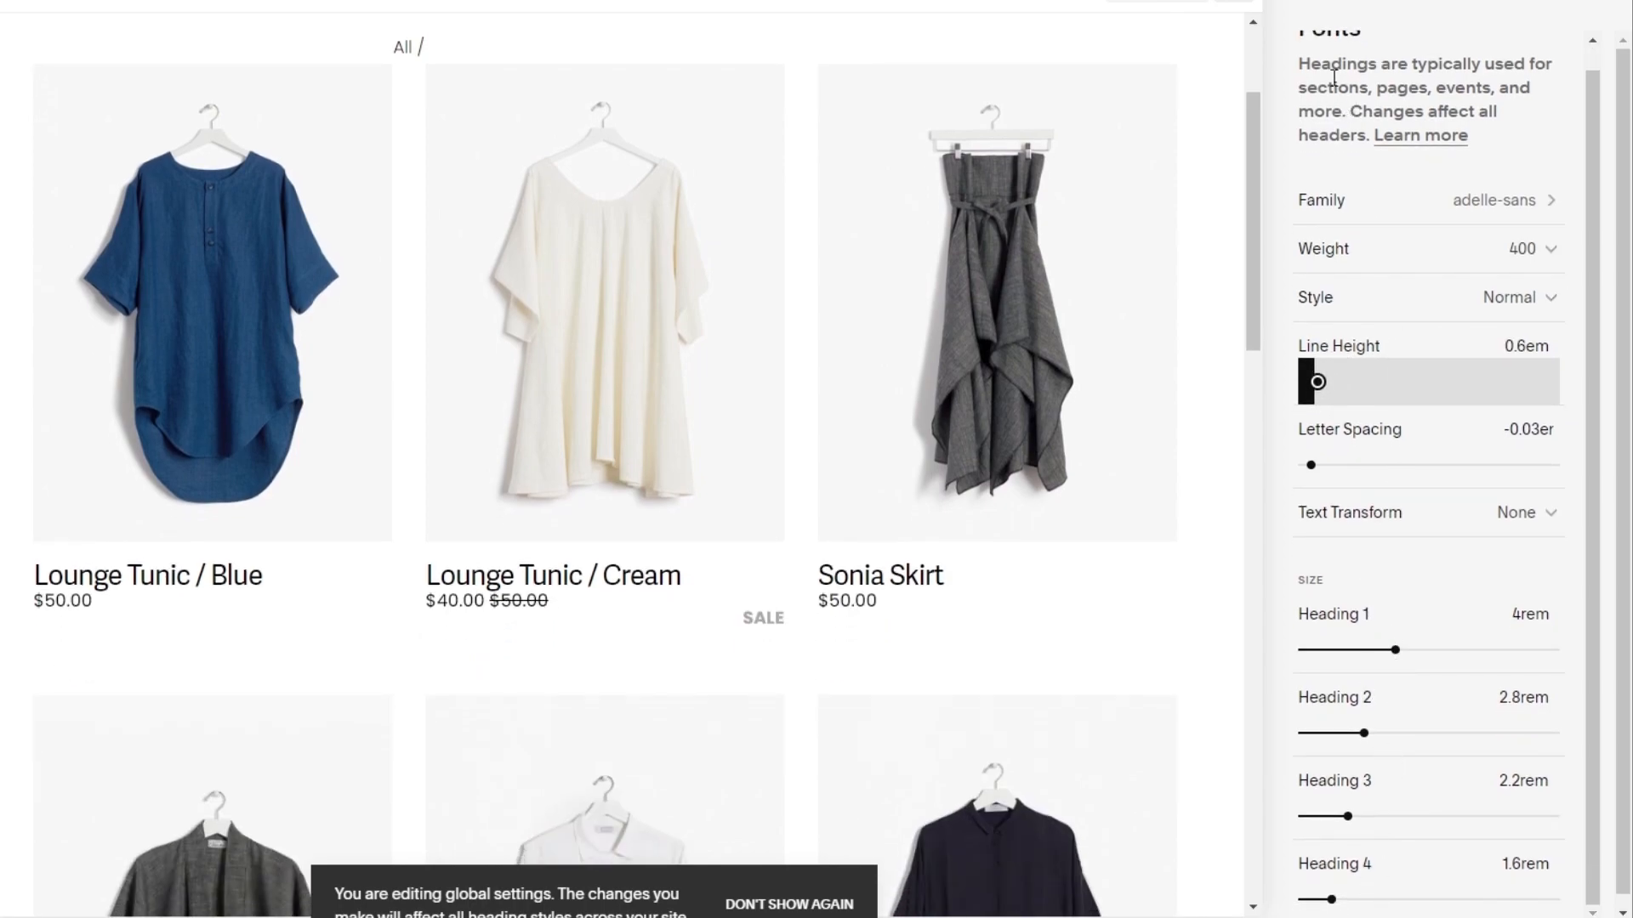
pyautogui.scroll(1, 1338, 90)
pyautogui.click(1314, 7)
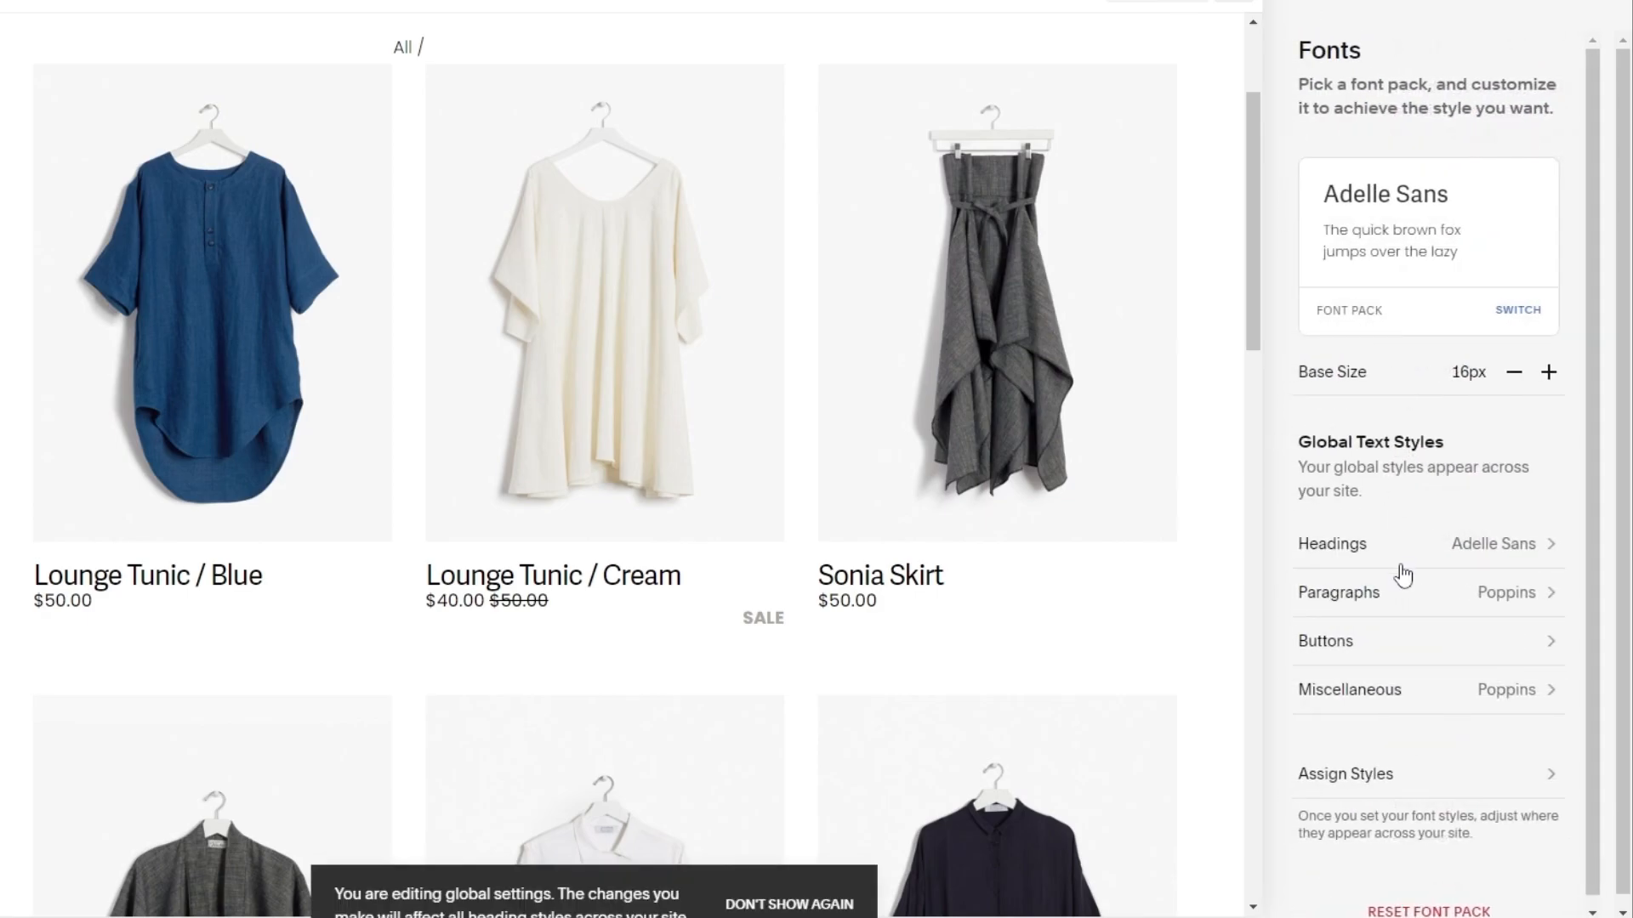
pyautogui.scroll(-1, 1403, 576)
pyautogui.click(1318, 4)
# Step: Edit the site's color palette, trying several presets and applying the off-white, violet and dark gray one
pyautogui.click(1342, 212)
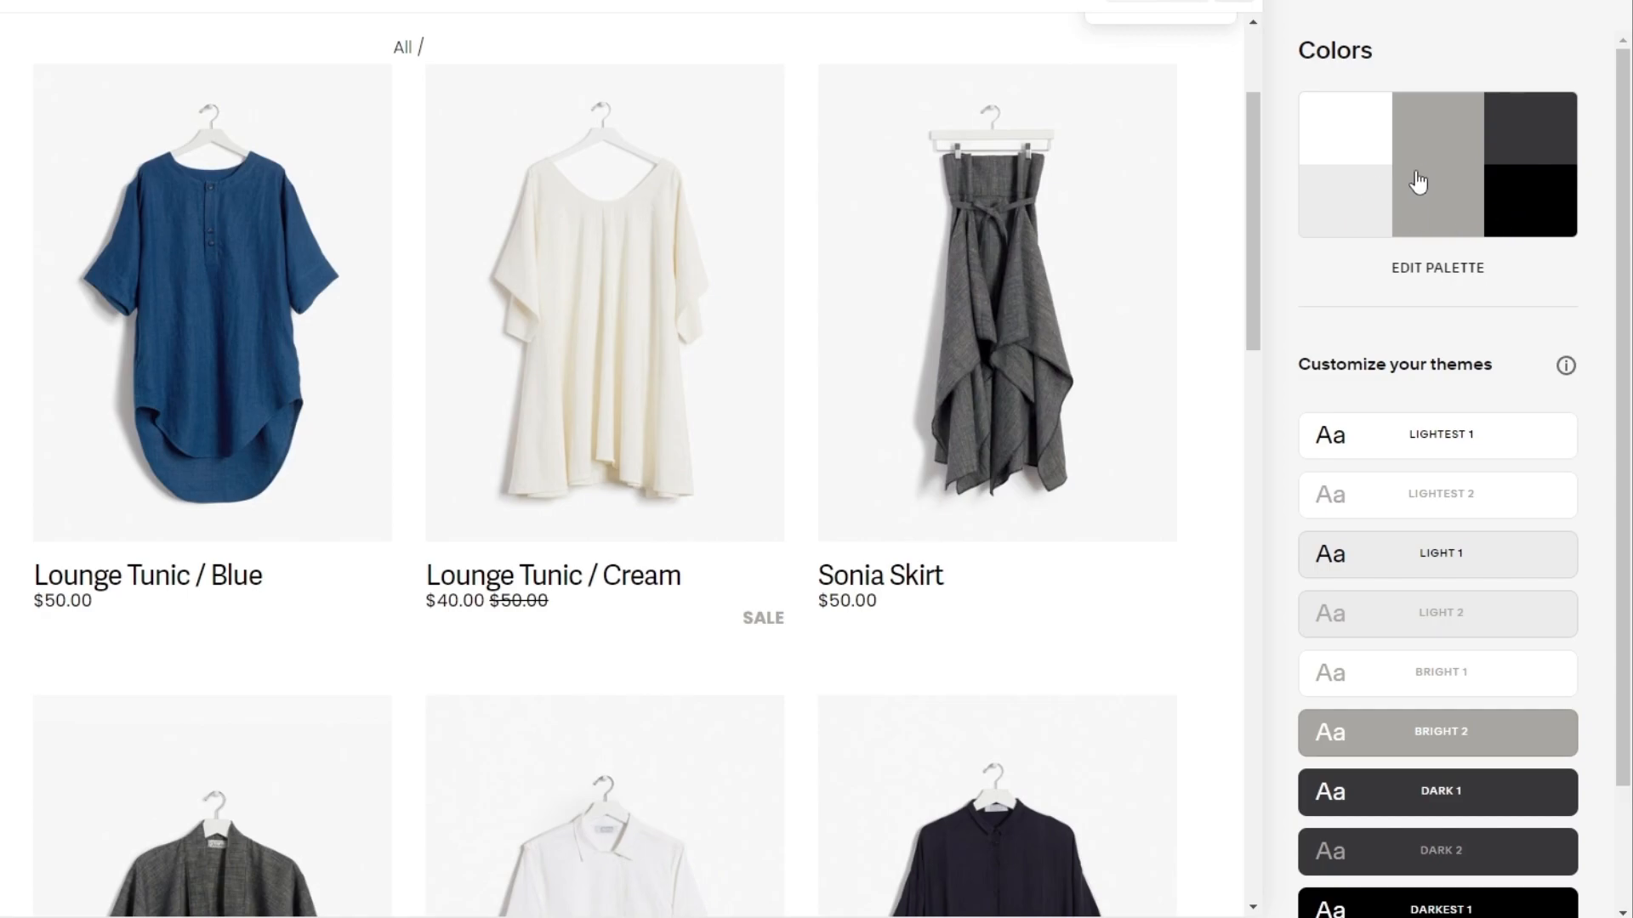
pyautogui.click(1435, 277)
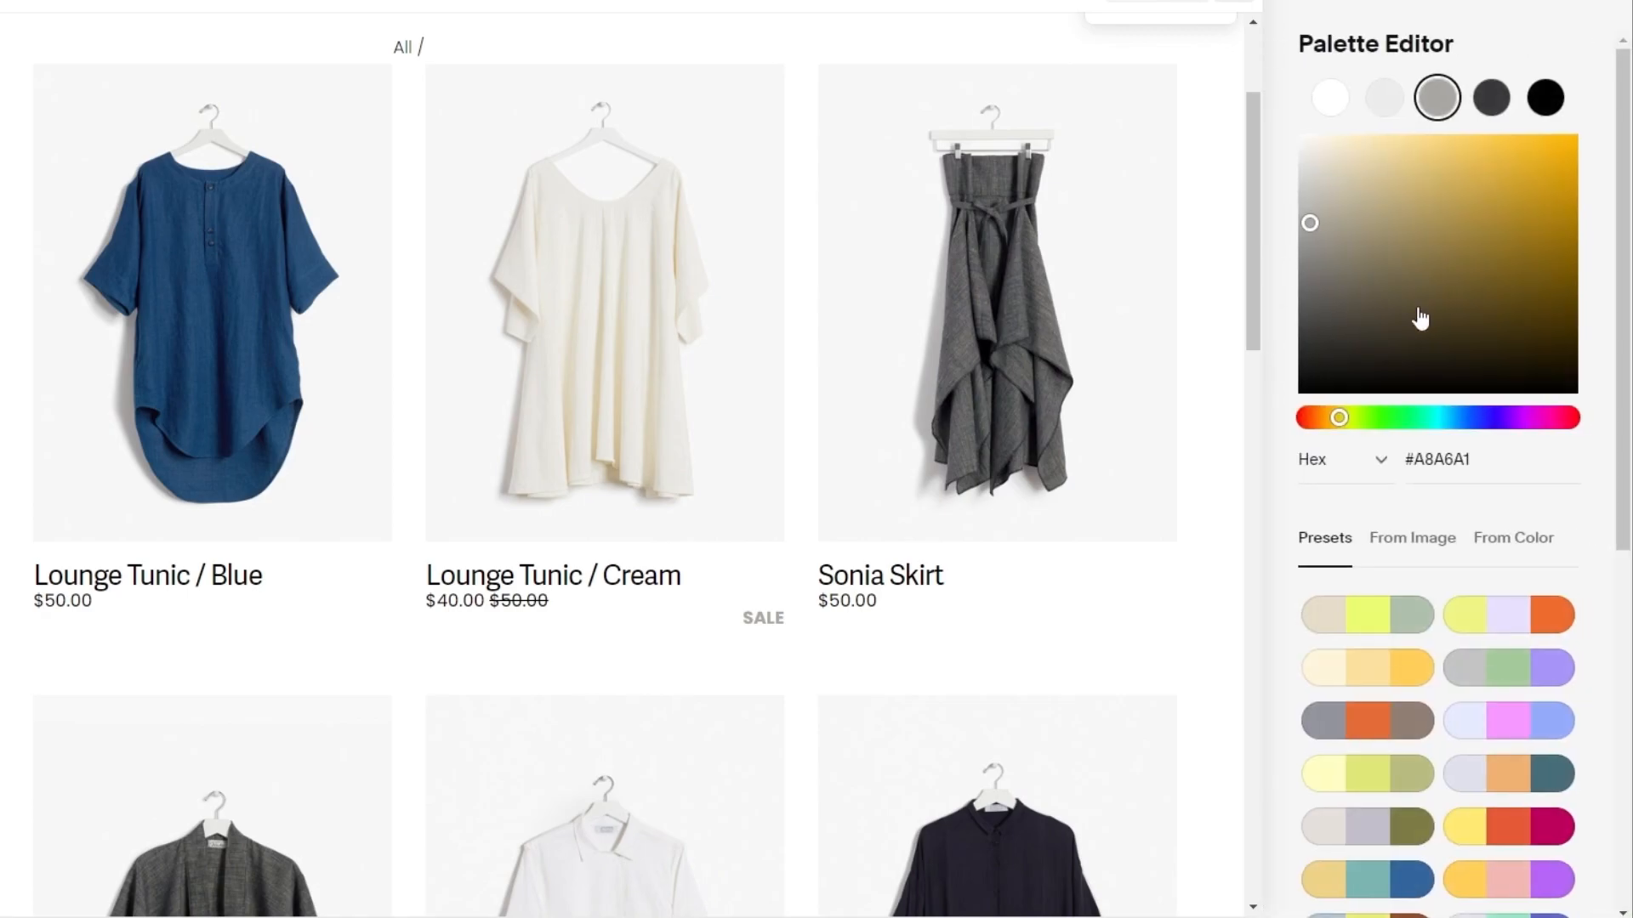
pyautogui.scroll(-1, 1403, 476)
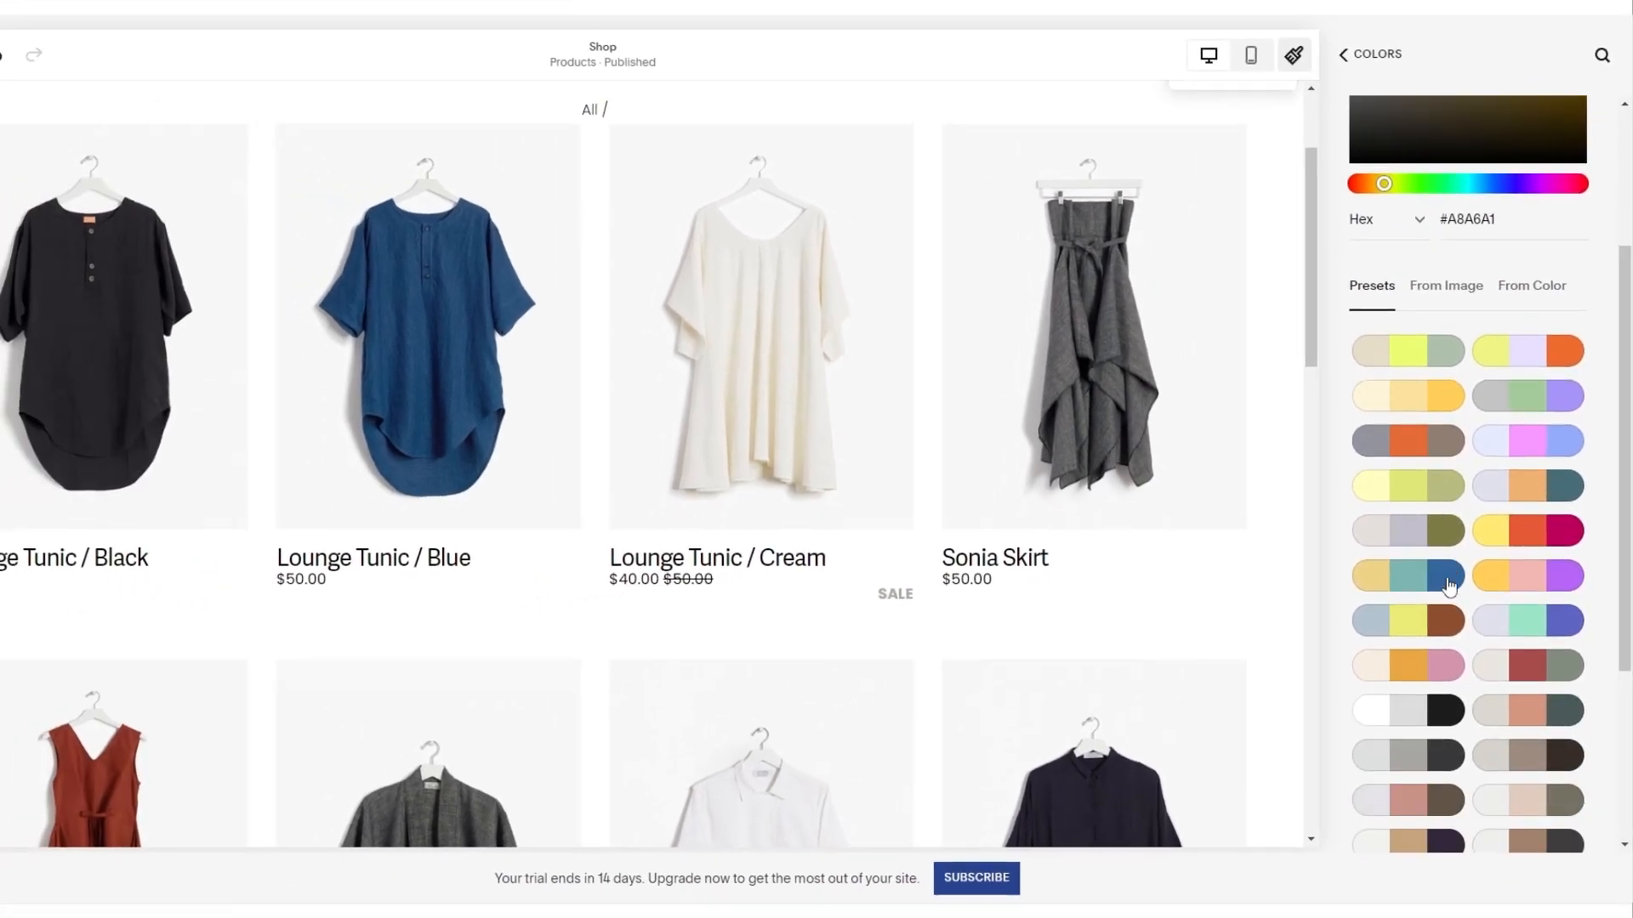
pyautogui.scroll(-2, 1420, 469)
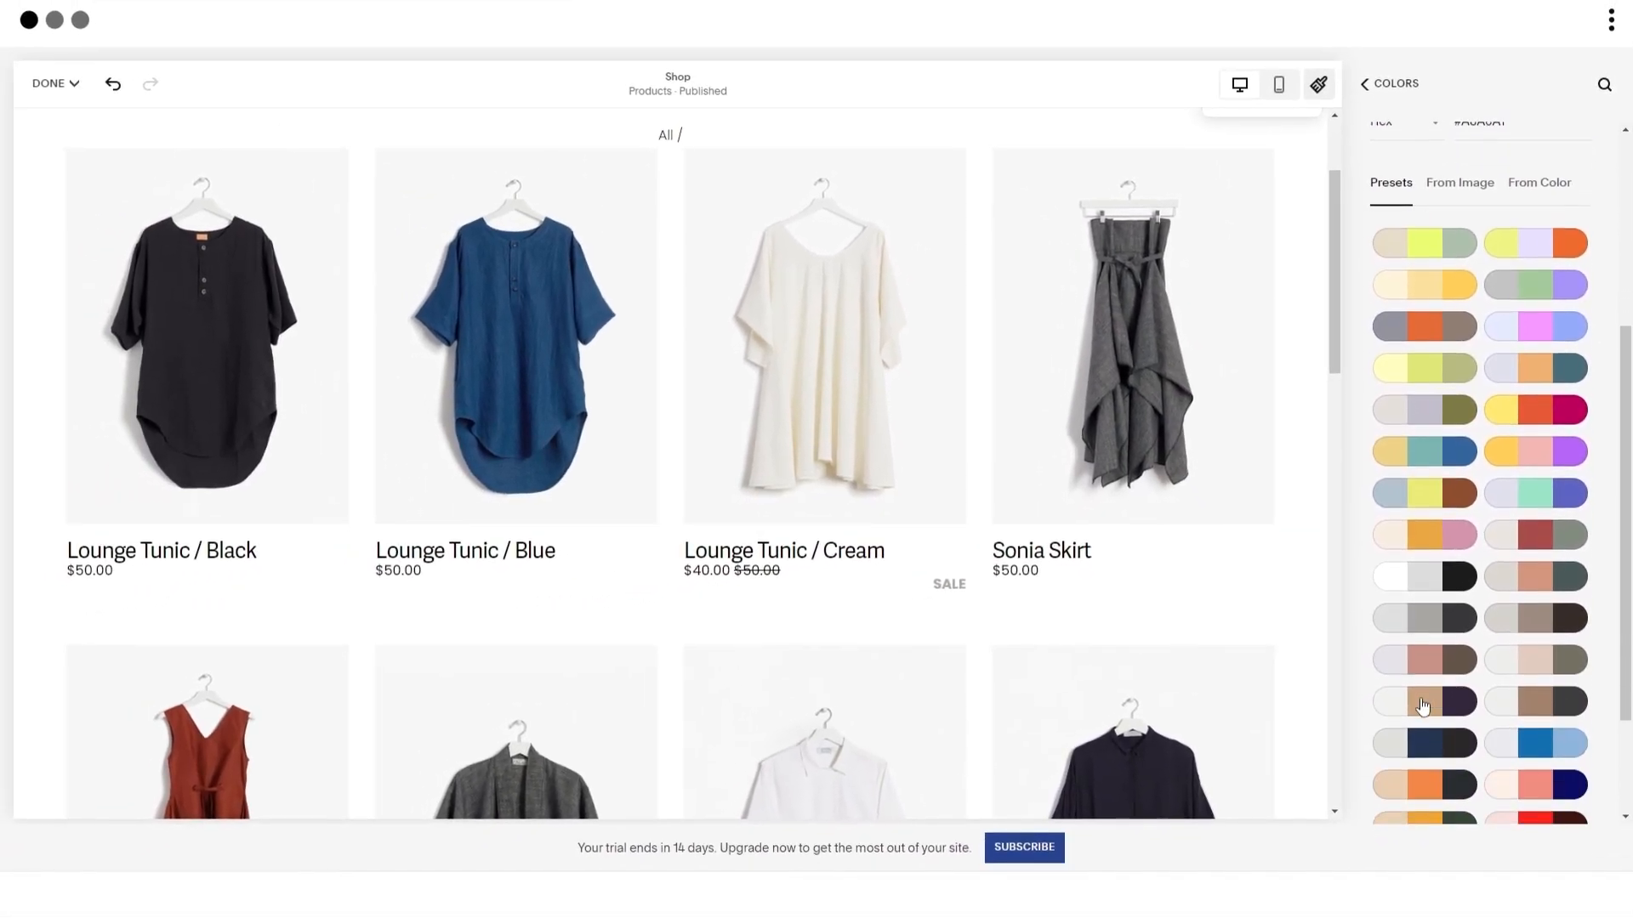
pyautogui.click(1450, 585)
pyautogui.scroll(-2, 1554, 605)
pyautogui.click(1446, 799)
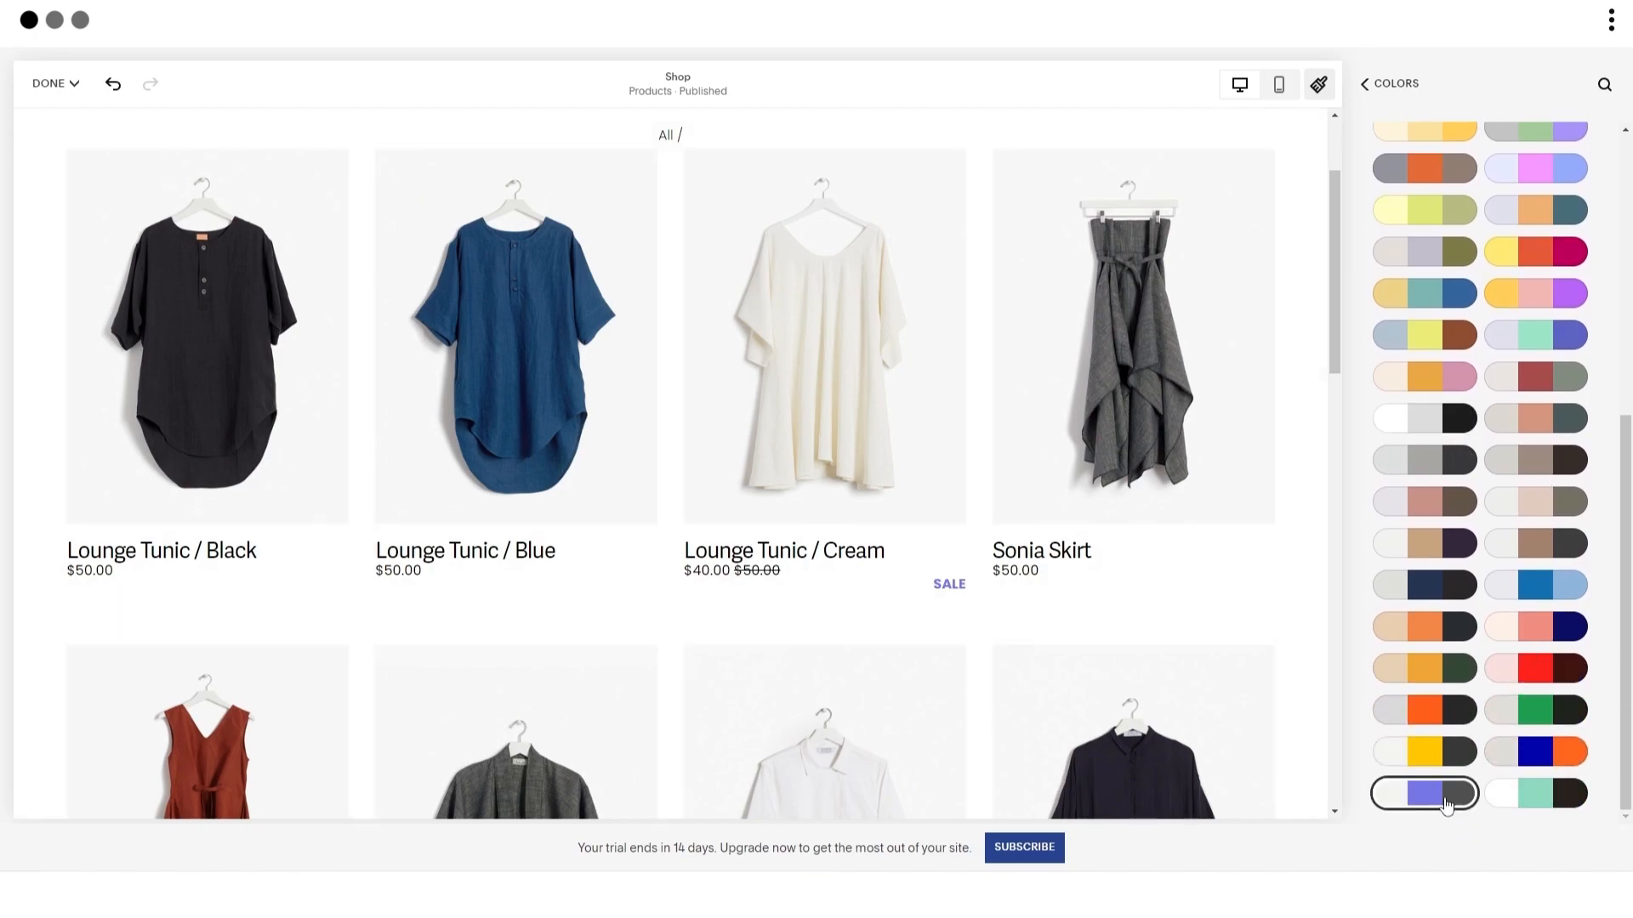
pyautogui.click(1440, 753)
pyautogui.click(1563, 754)
pyautogui.click(1418, 800)
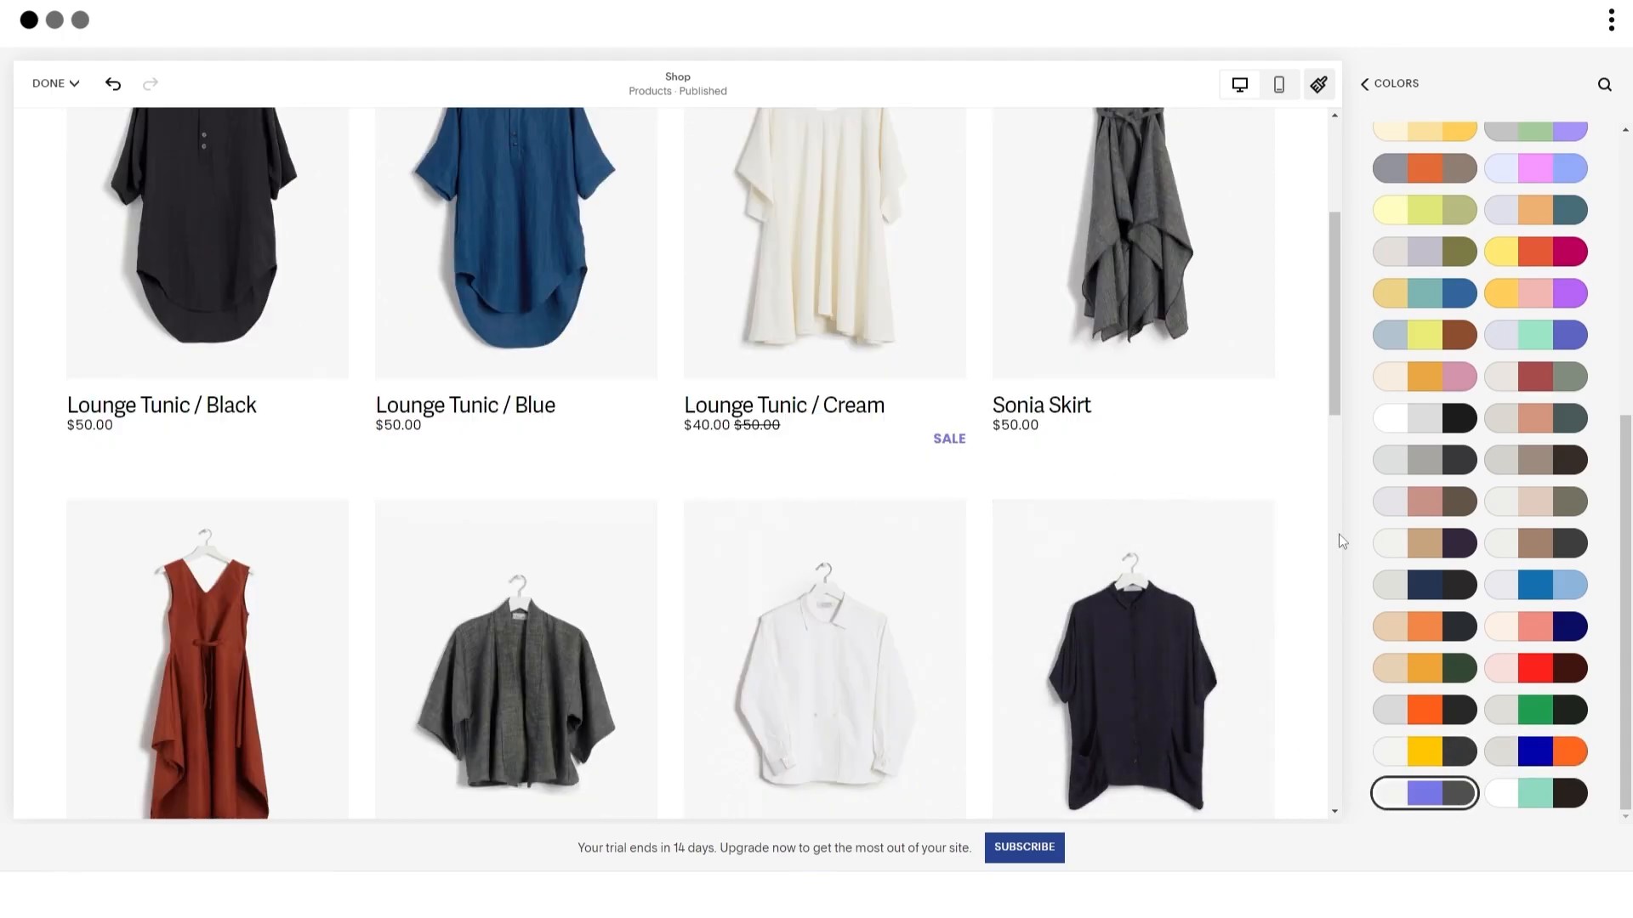
# Step: Check the new palette on the Shop page and change the palette's white color to light gray #D9D9D9
pyautogui.scroll(-6, 1214, 732)
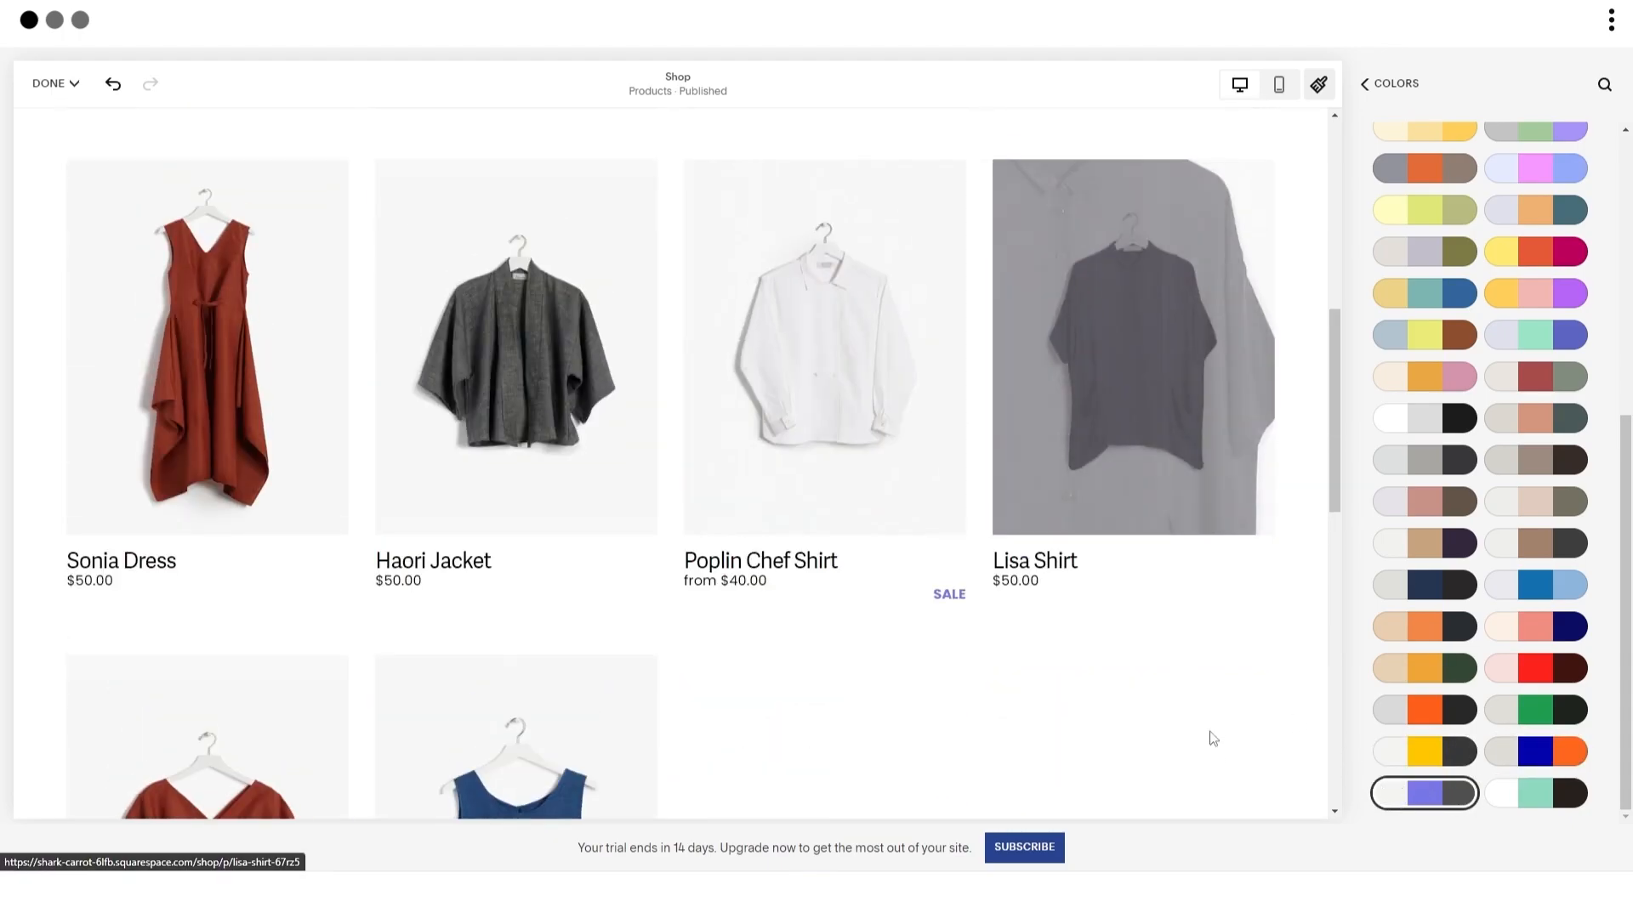
pyautogui.scroll(10, 1214, 740)
pyautogui.scroll(5, 1395, 241)
pyautogui.click(1386, 85)
pyautogui.click(1402, 197)
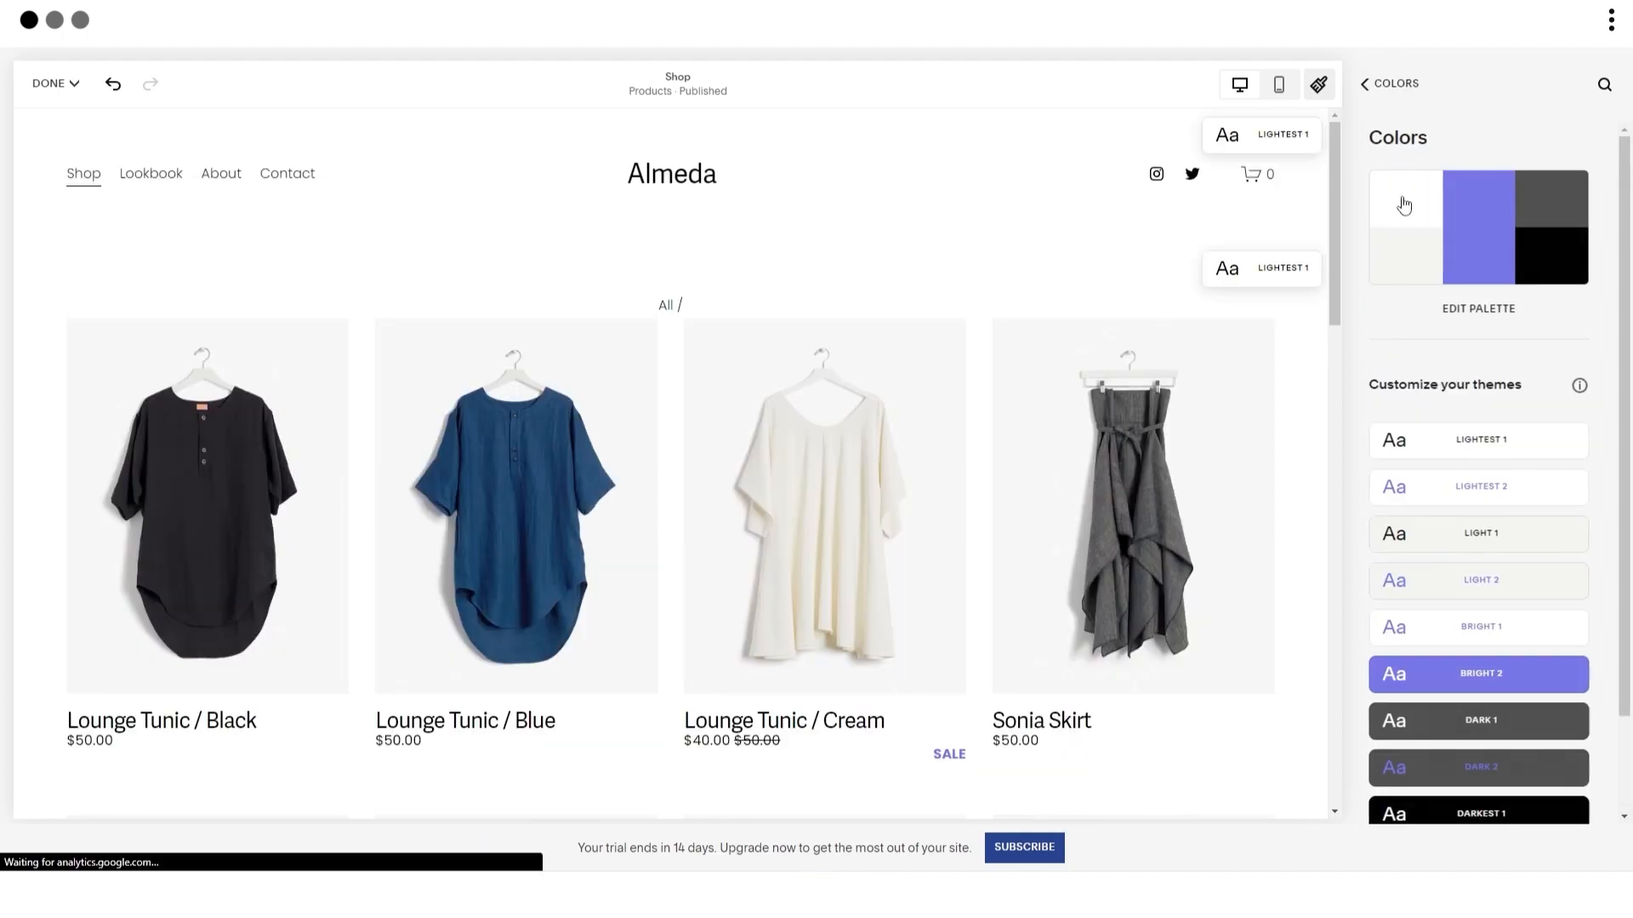
pyautogui.click(1396, 176)
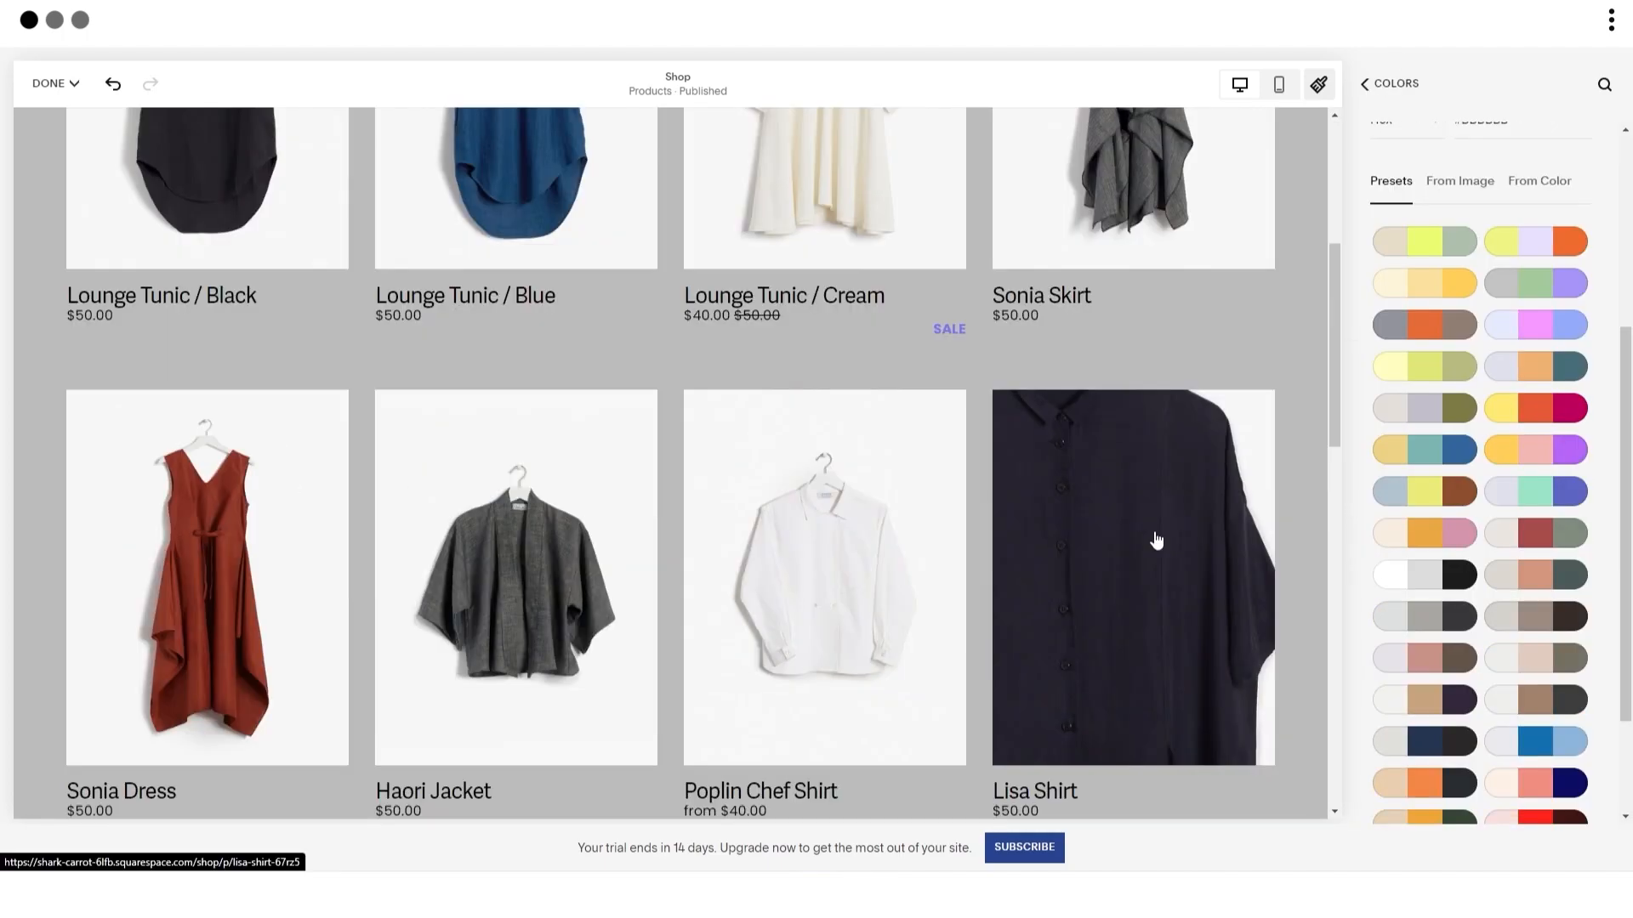
pyautogui.scroll(5, 1448, 332)
pyautogui.moveTo(1378, 257); pyautogui.dragTo(1362, 235)
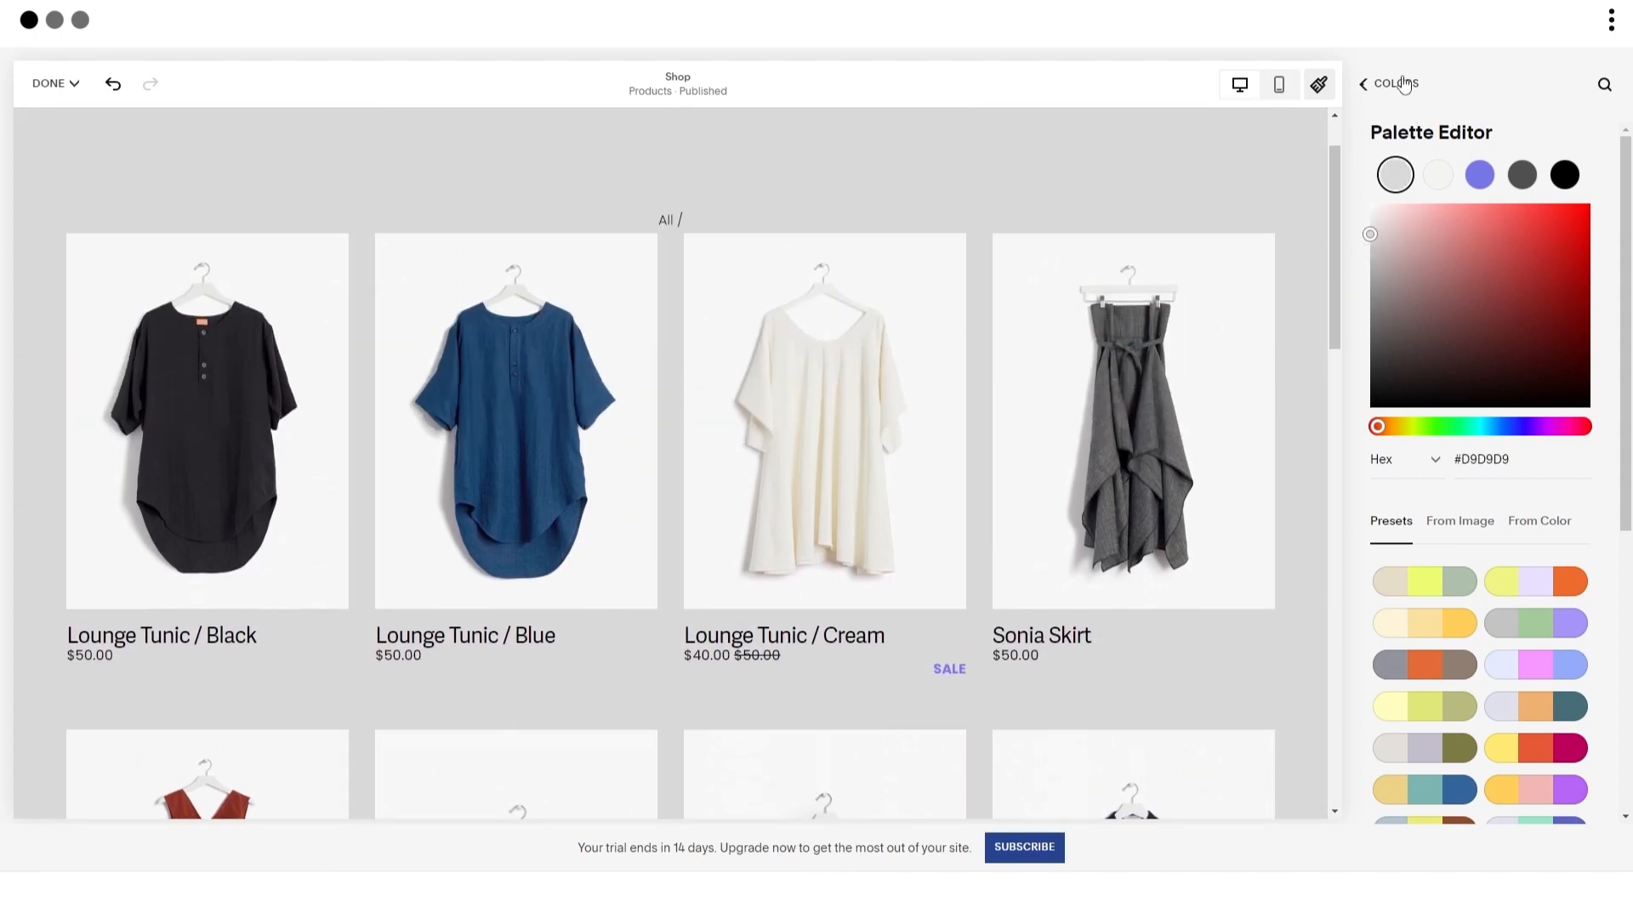
# Step: Try several site animation styles, including Clip and Flex, and apply Fade
pyautogui.click(1403, 85)
pyautogui.click(1364, 85)
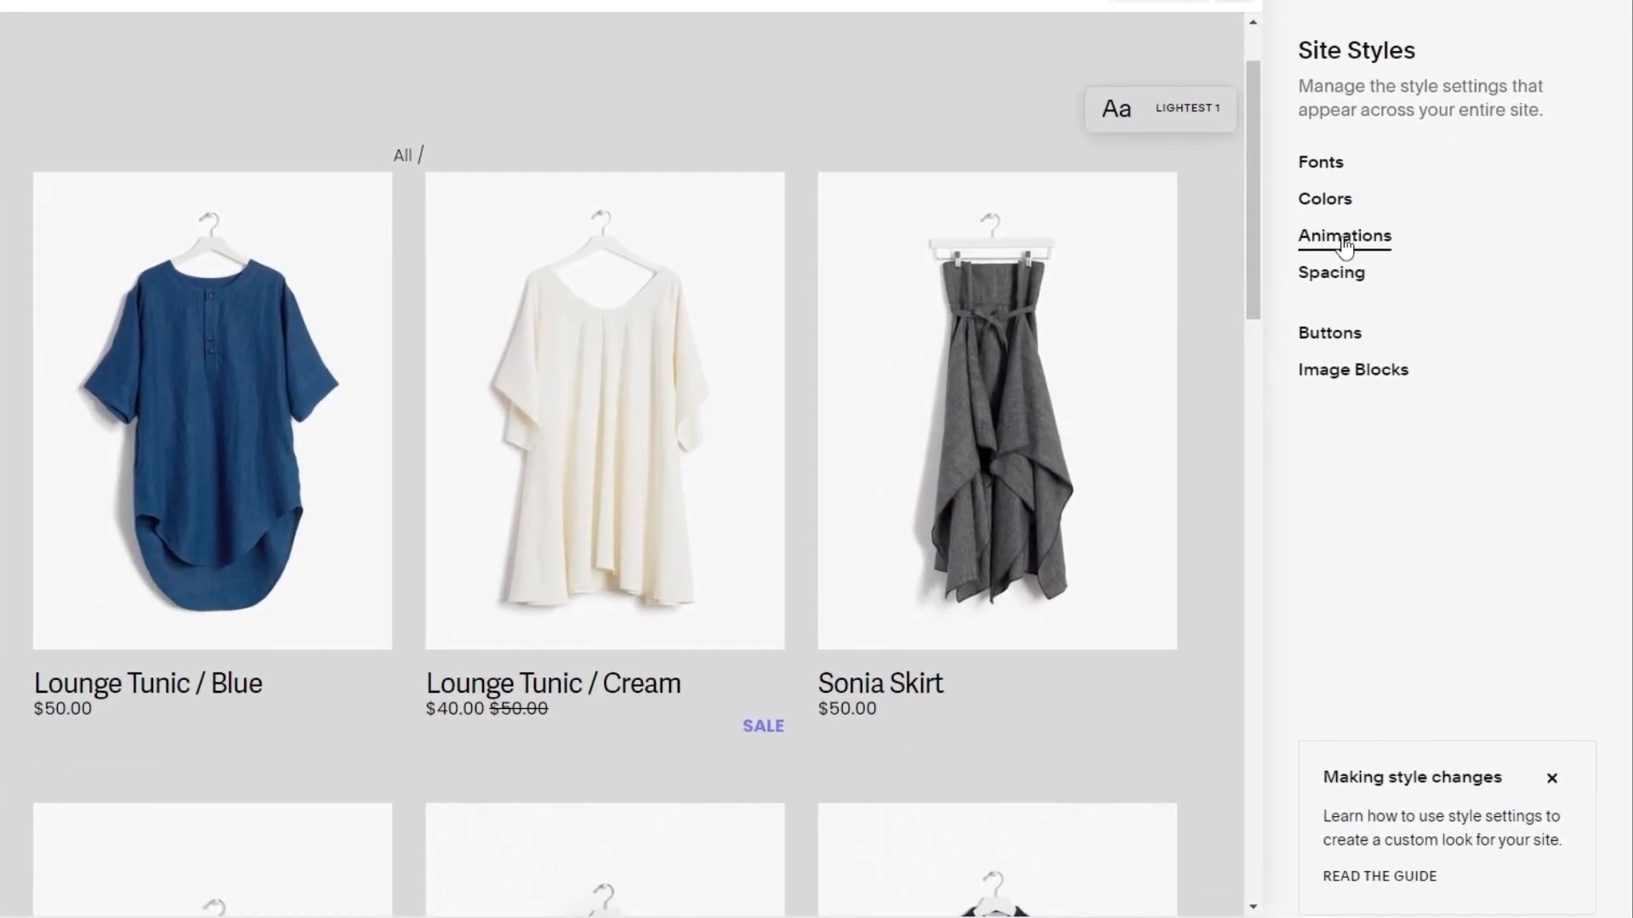
pyautogui.click(1343, 243)
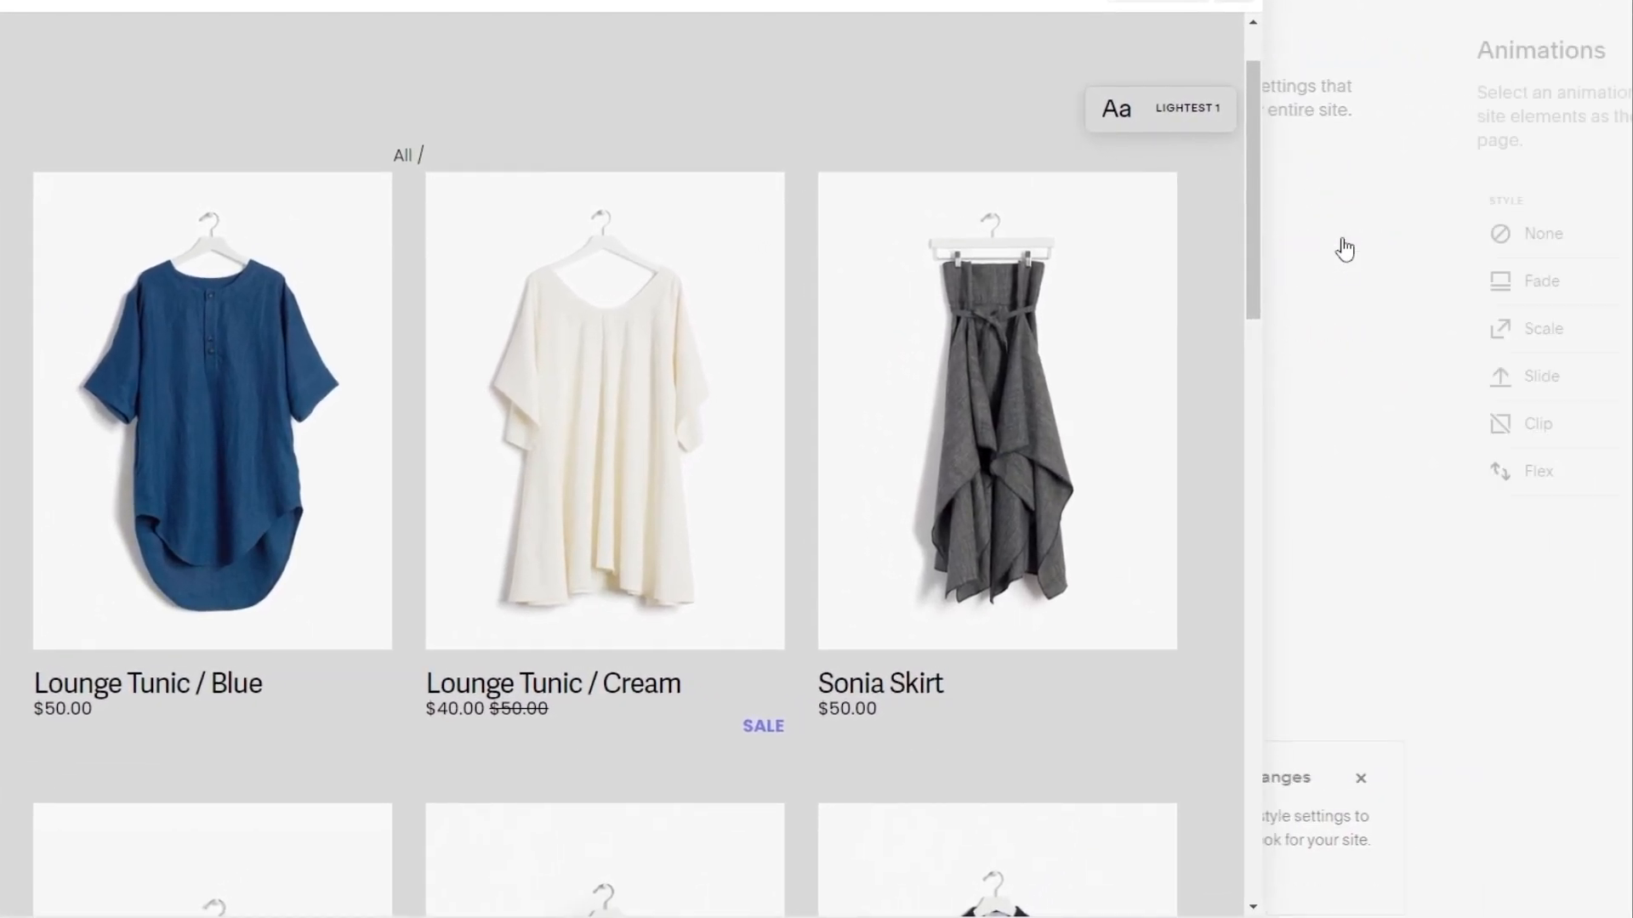
pyautogui.click(1499, 293)
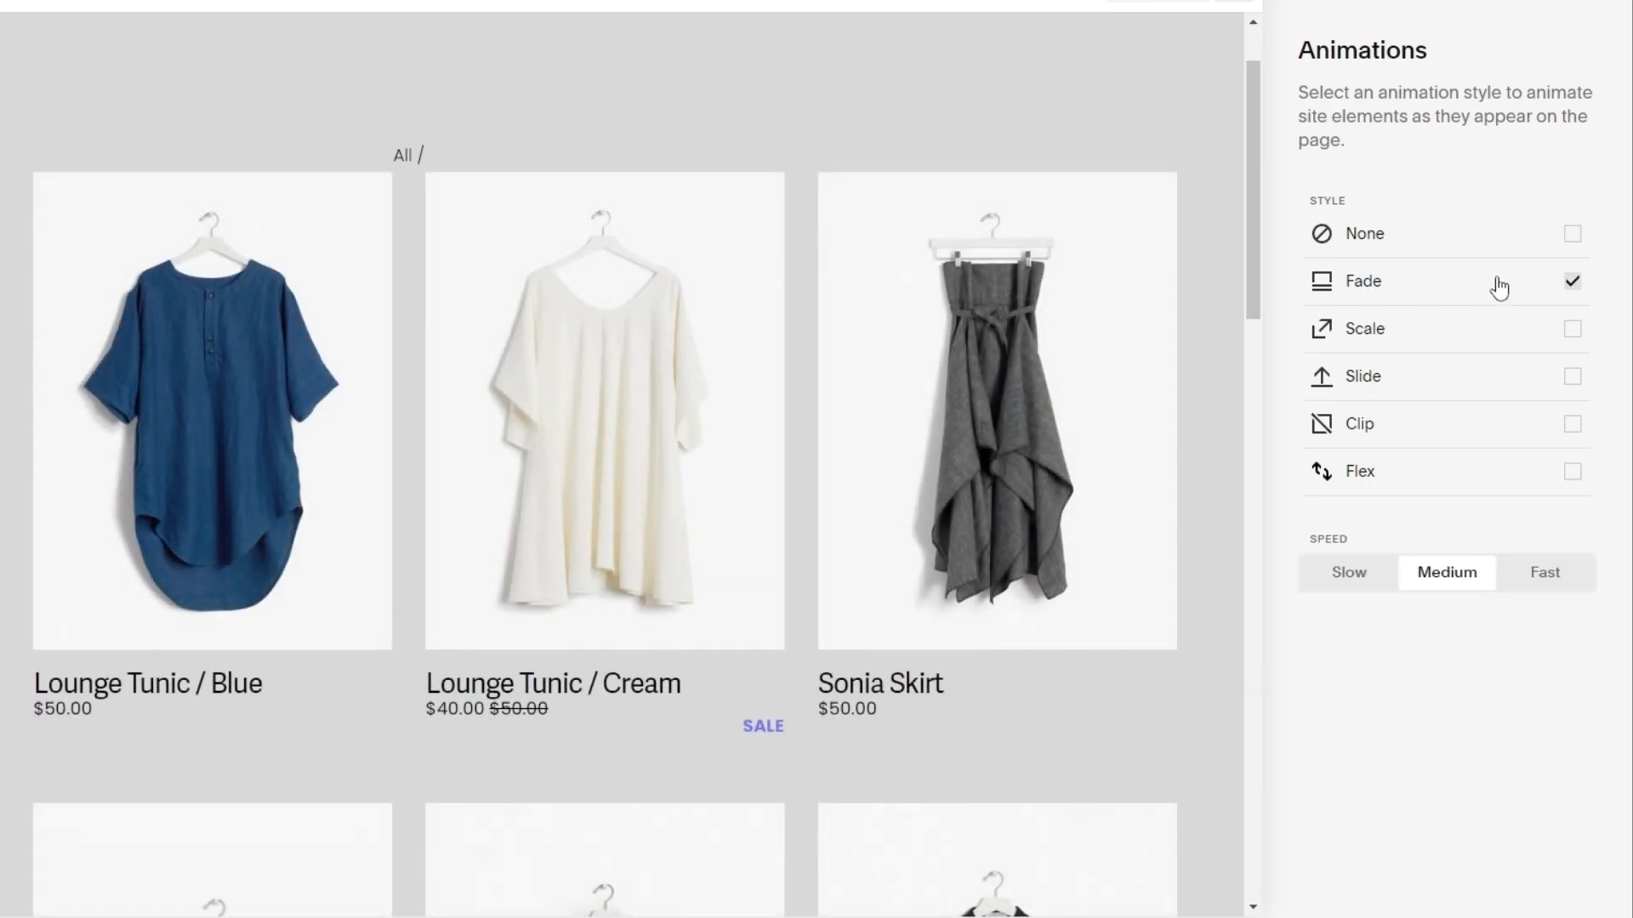
pyautogui.click(1458, 350)
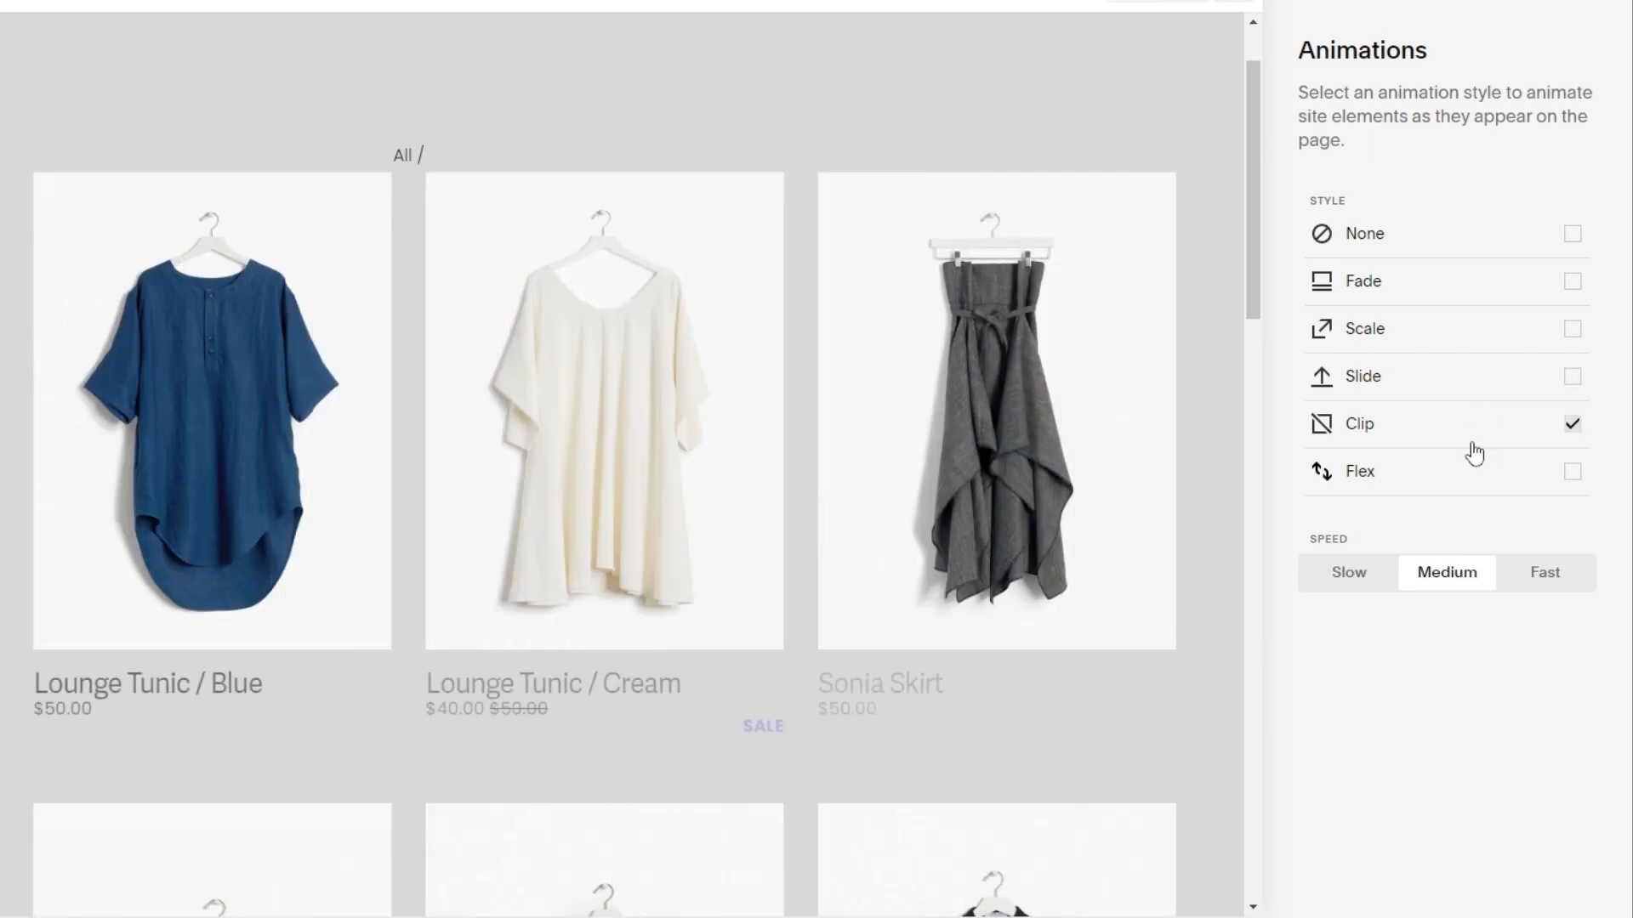
pyautogui.click(1463, 481)
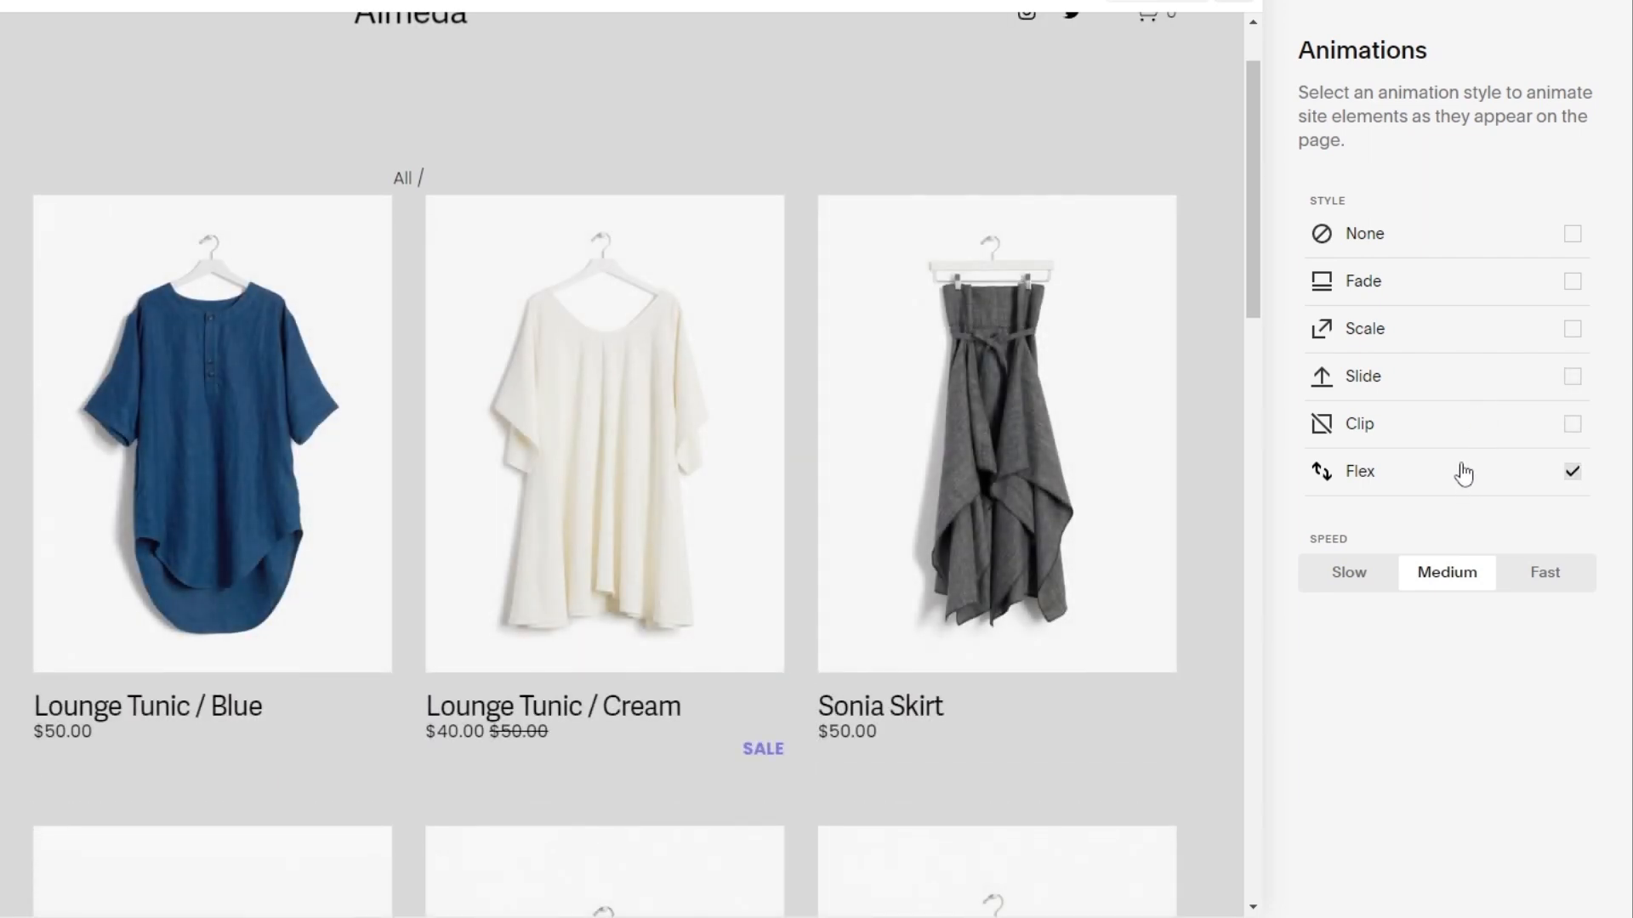
pyautogui.click(1400, 288)
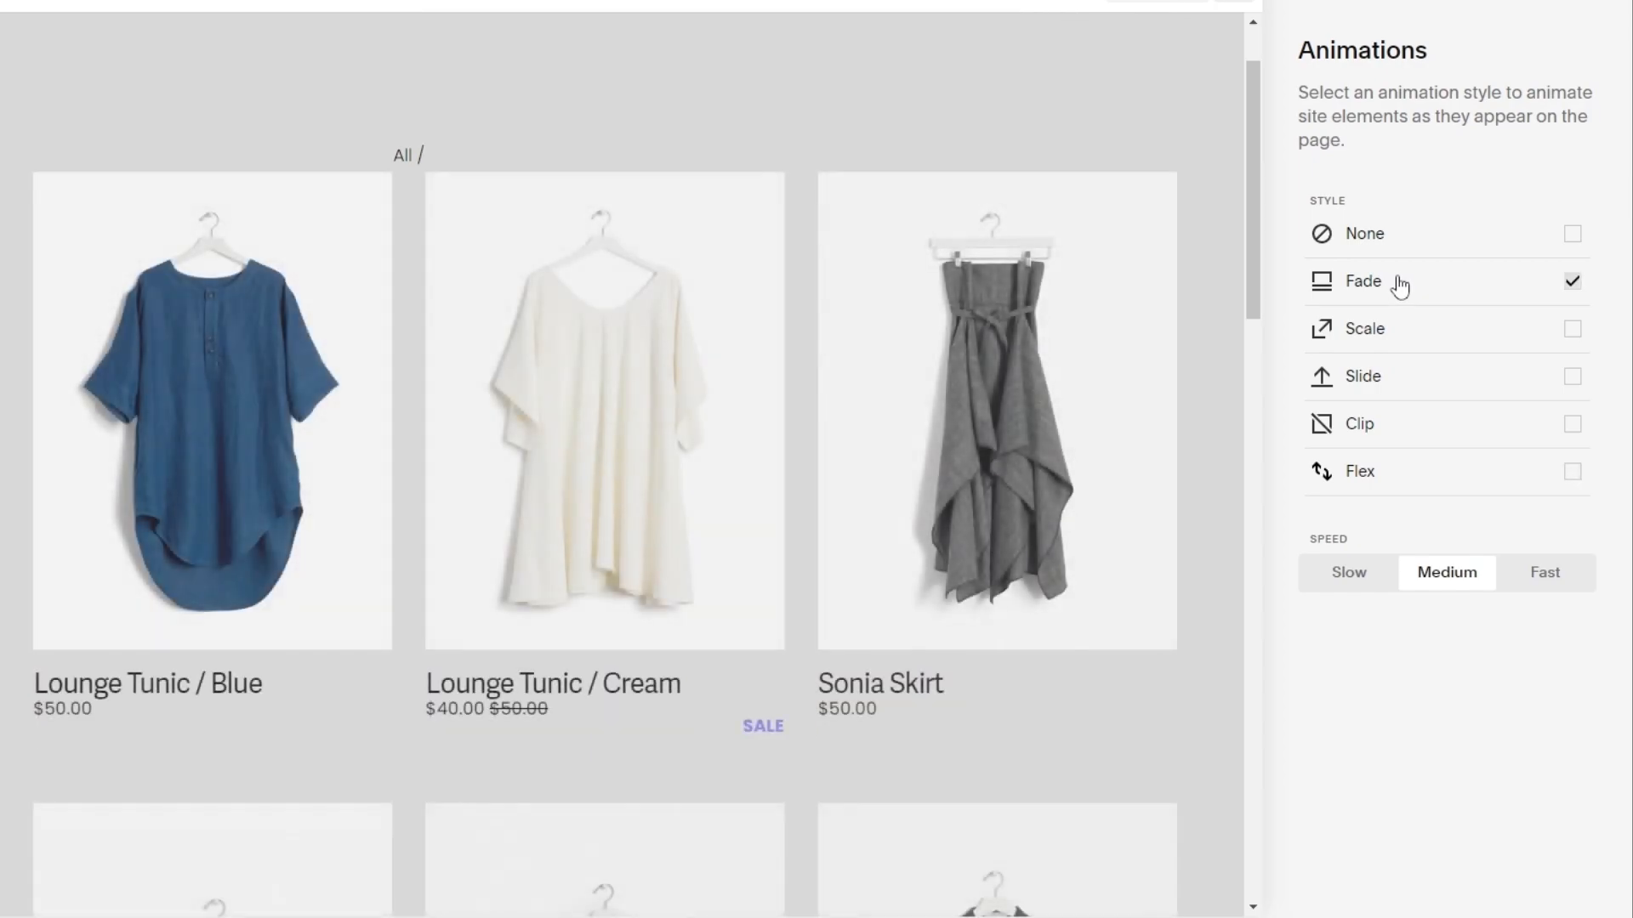
# Step: Try the Fast speed for the Fade animation and return the speed to Medium
pyautogui.click(1314, 2)
pyautogui.click(1327, 232)
pyautogui.click(1556, 574)
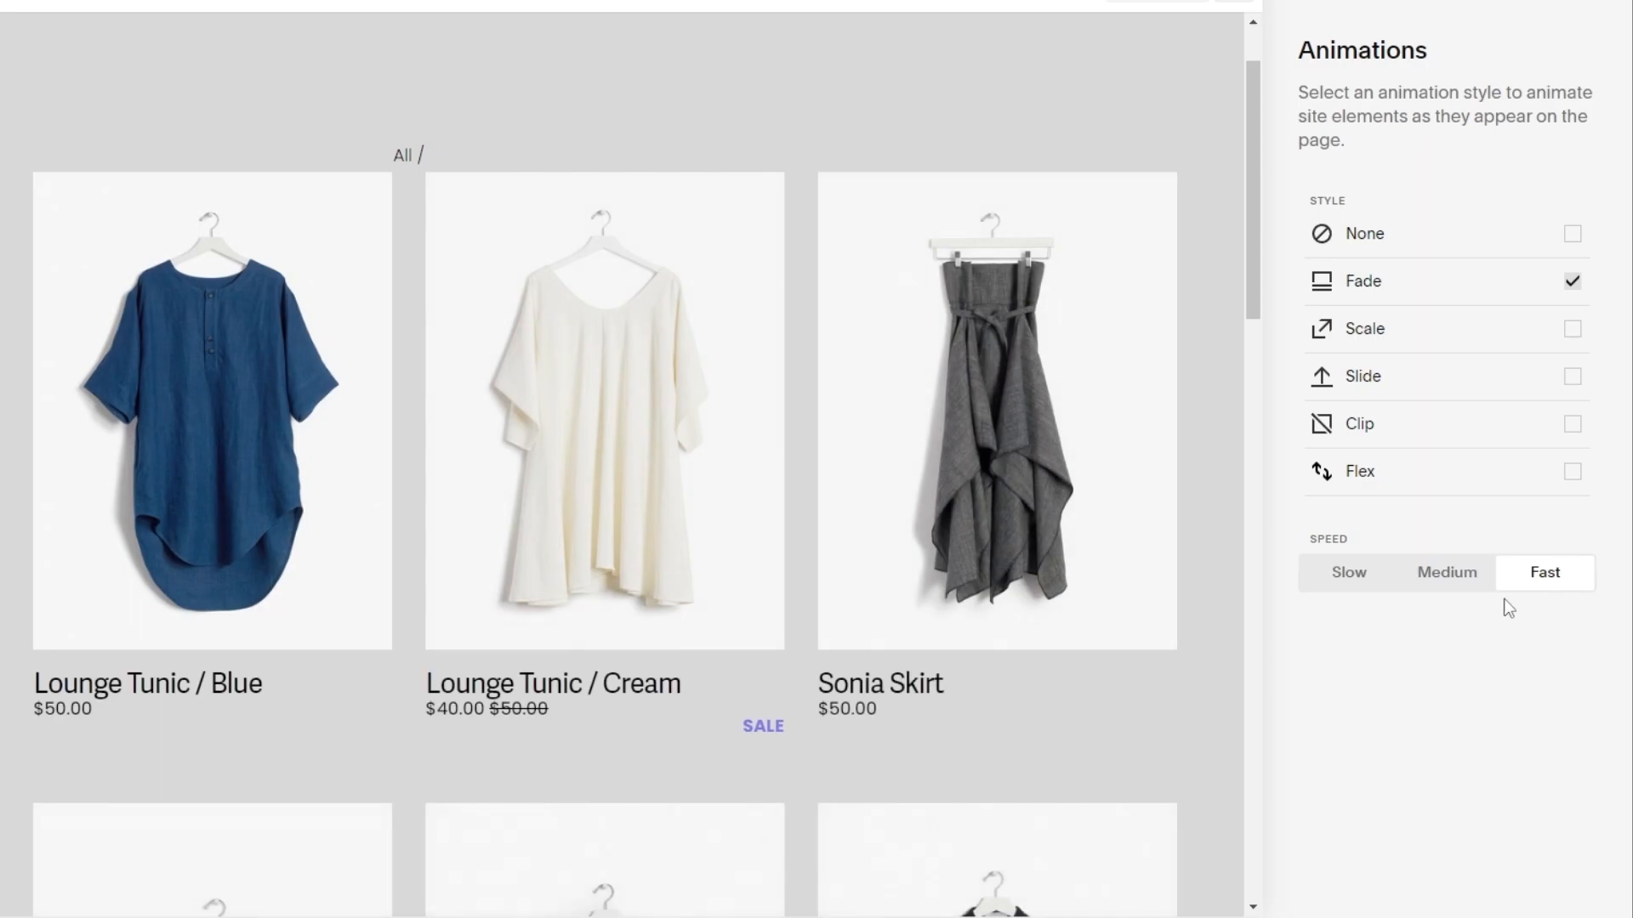
pyautogui.click(1387, 585)
pyautogui.click(1432, 583)
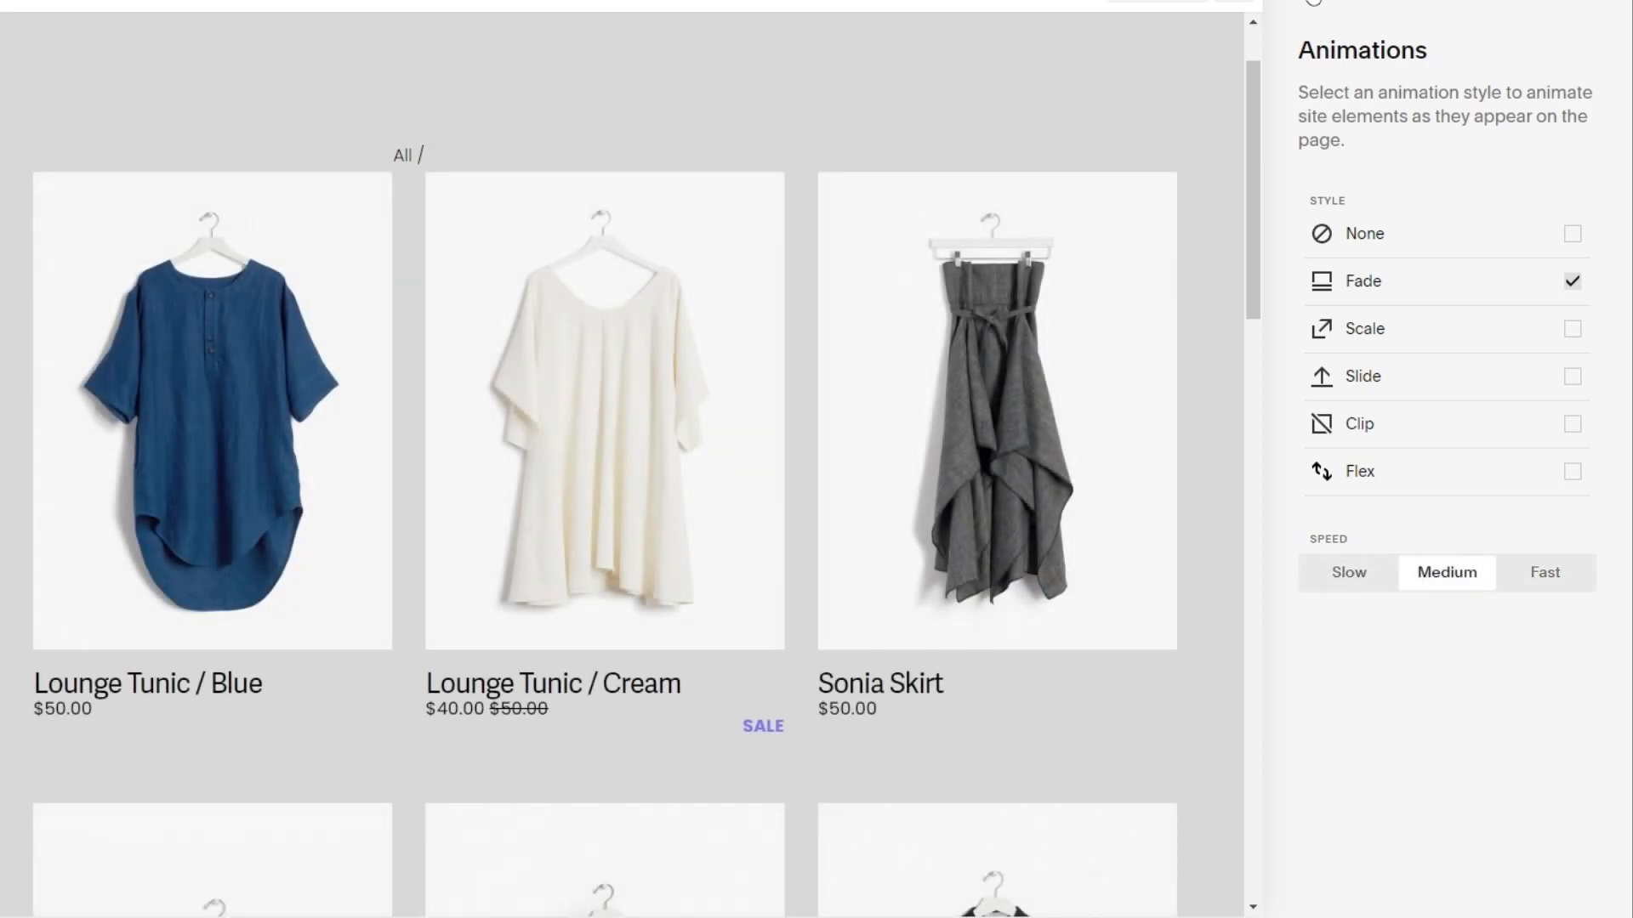
# Step: Dismiss the introduction to button styles and change the primary button shape to Rounded with fill
pyautogui.click(1313, 2)
pyautogui.click(1321, 330)
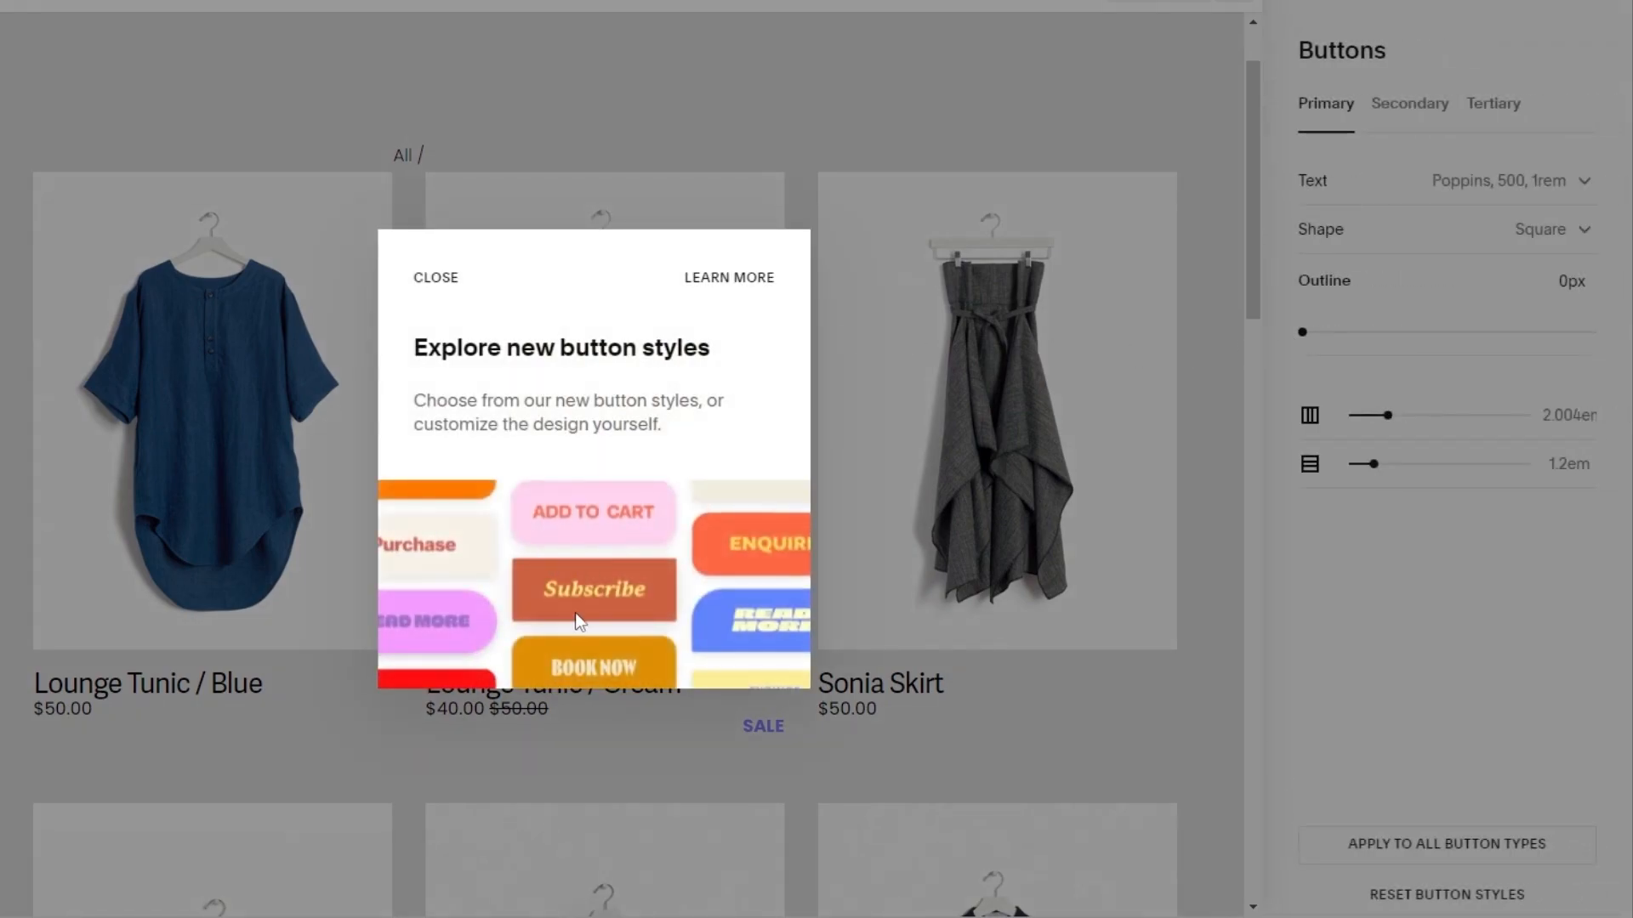
pyautogui.click(436, 277)
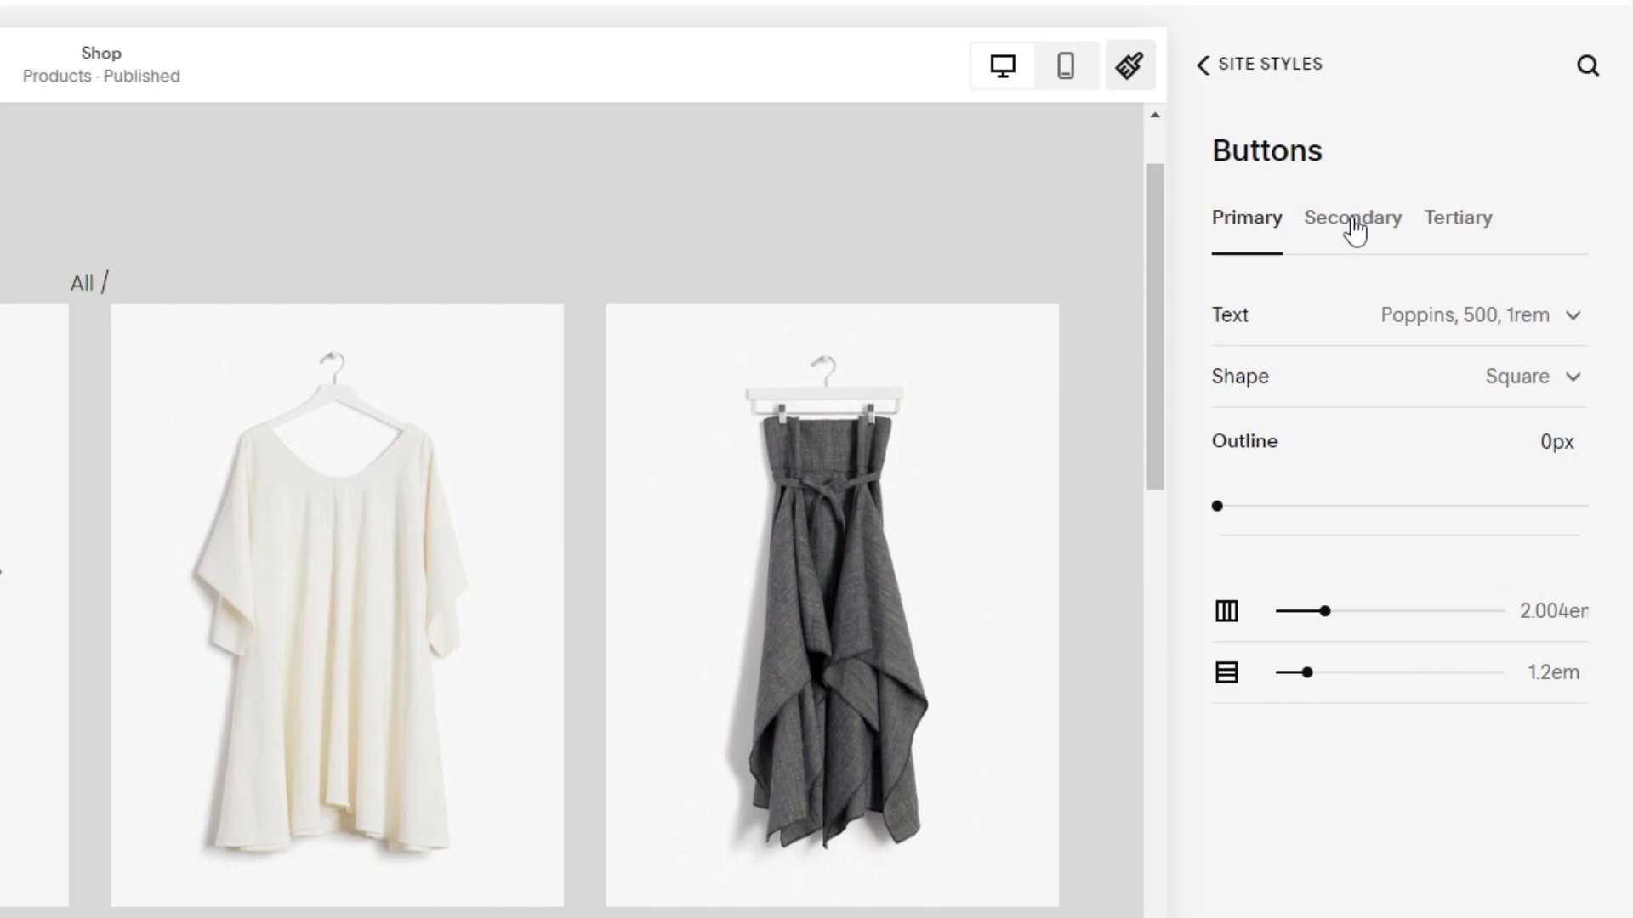
pyautogui.click(1562, 379)
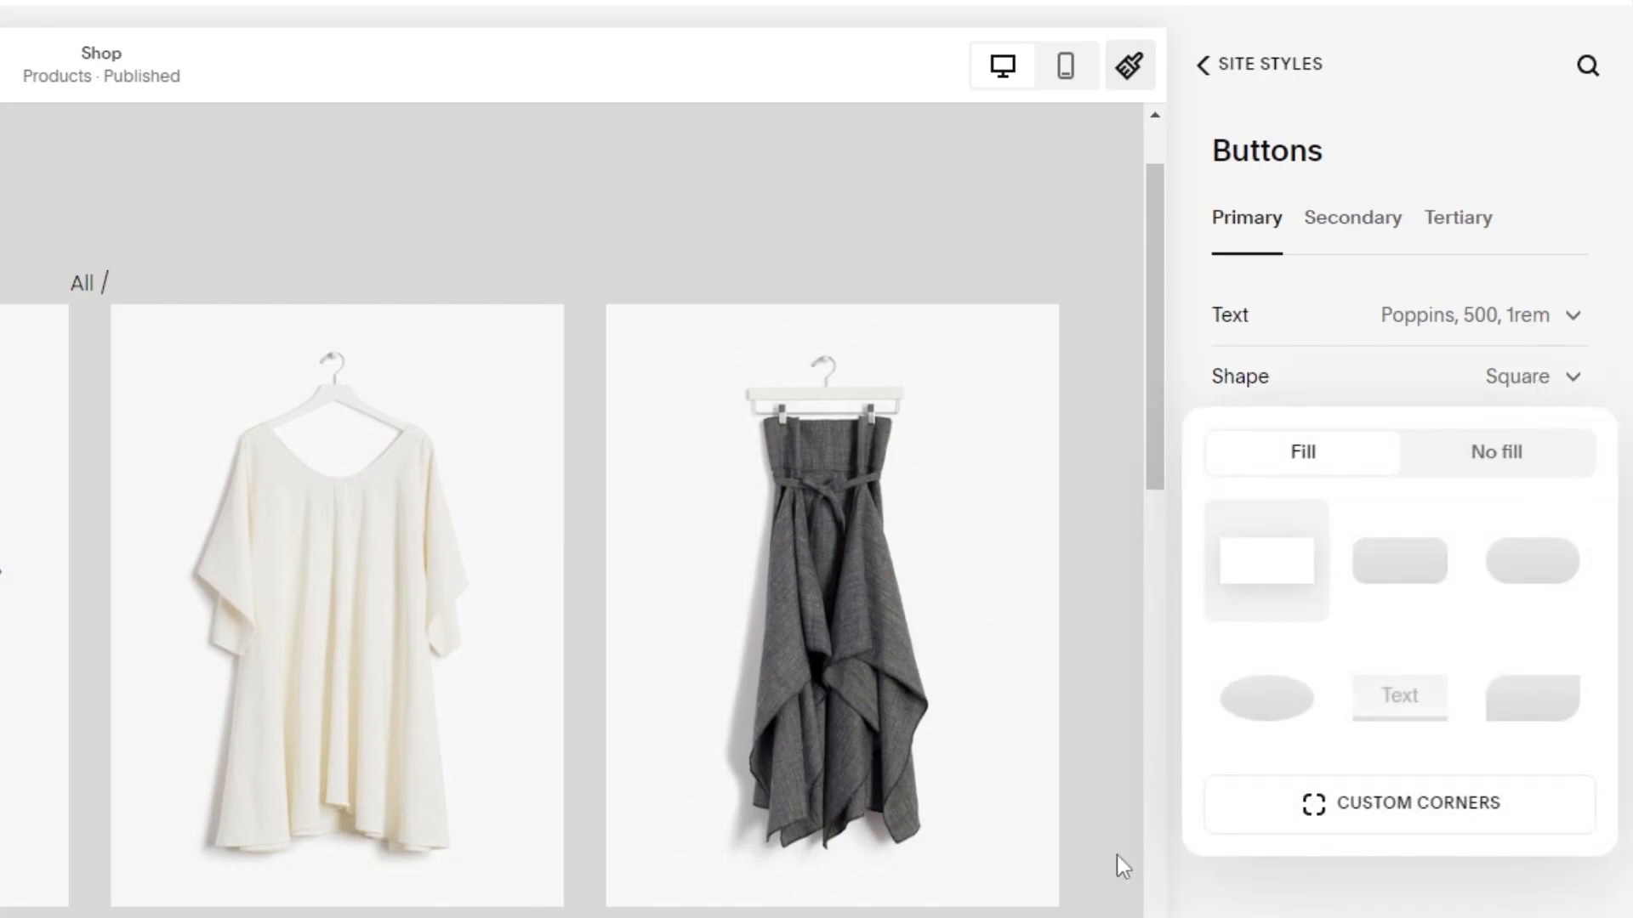
pyautogui.click(1404, 550)
pyautogui.click(1532, 371)
# Step: Preview the Pill shape on the Sign Up button near the end of the Shop page, and restore the Rounded shape
pyautogui.scroll(-17, 969, 702)
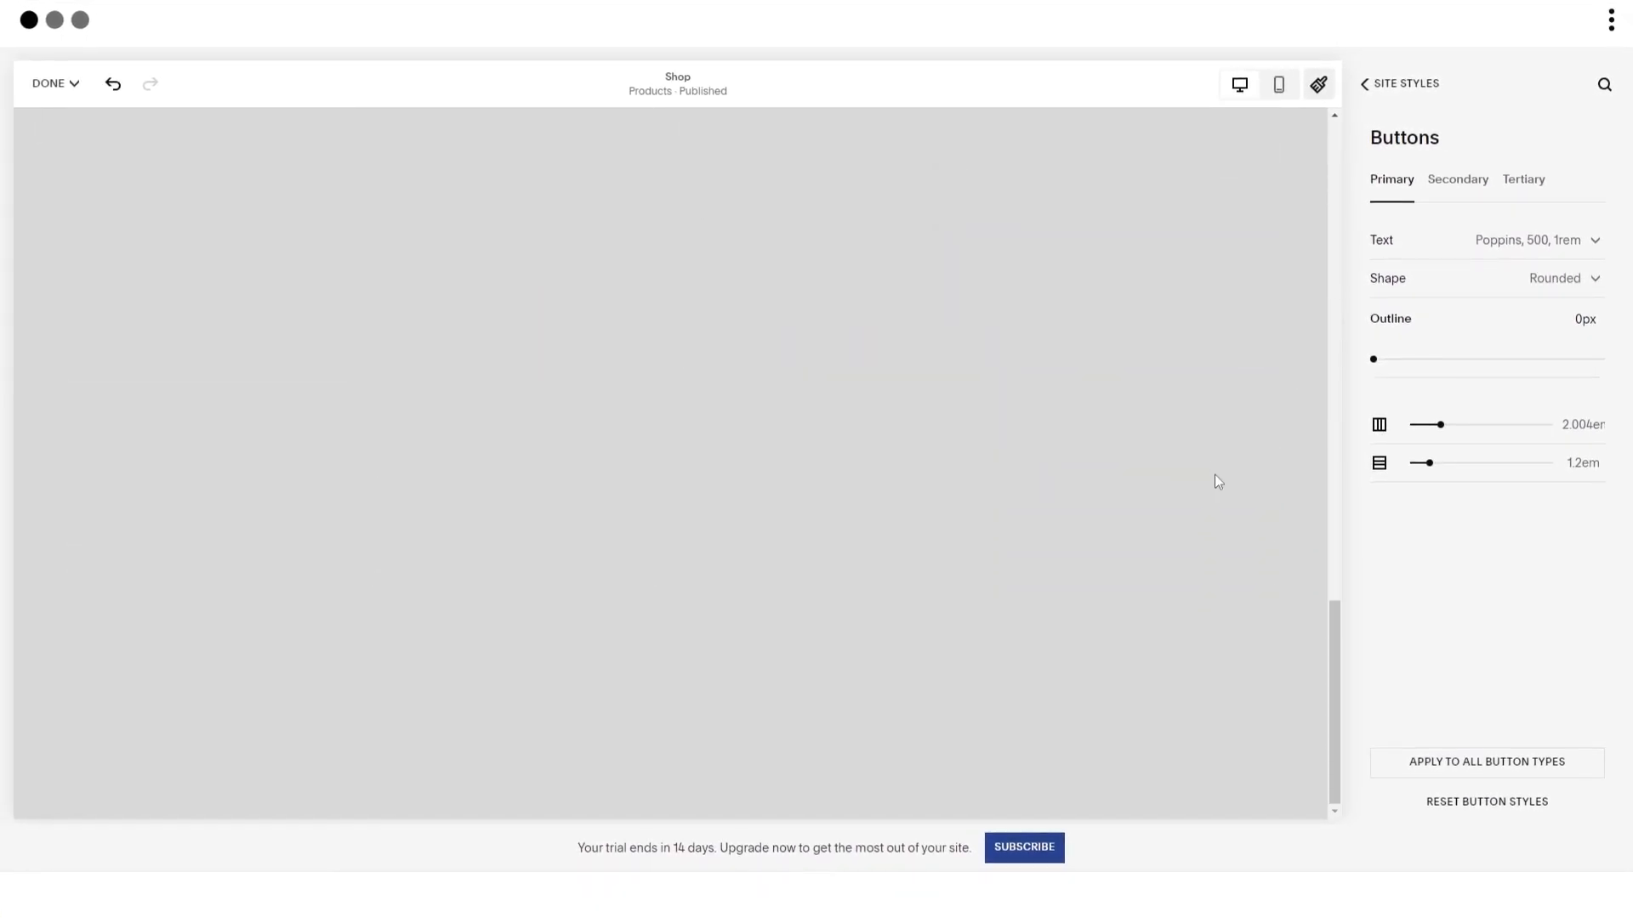
pyautogui.scroll(7, 1216, 477)
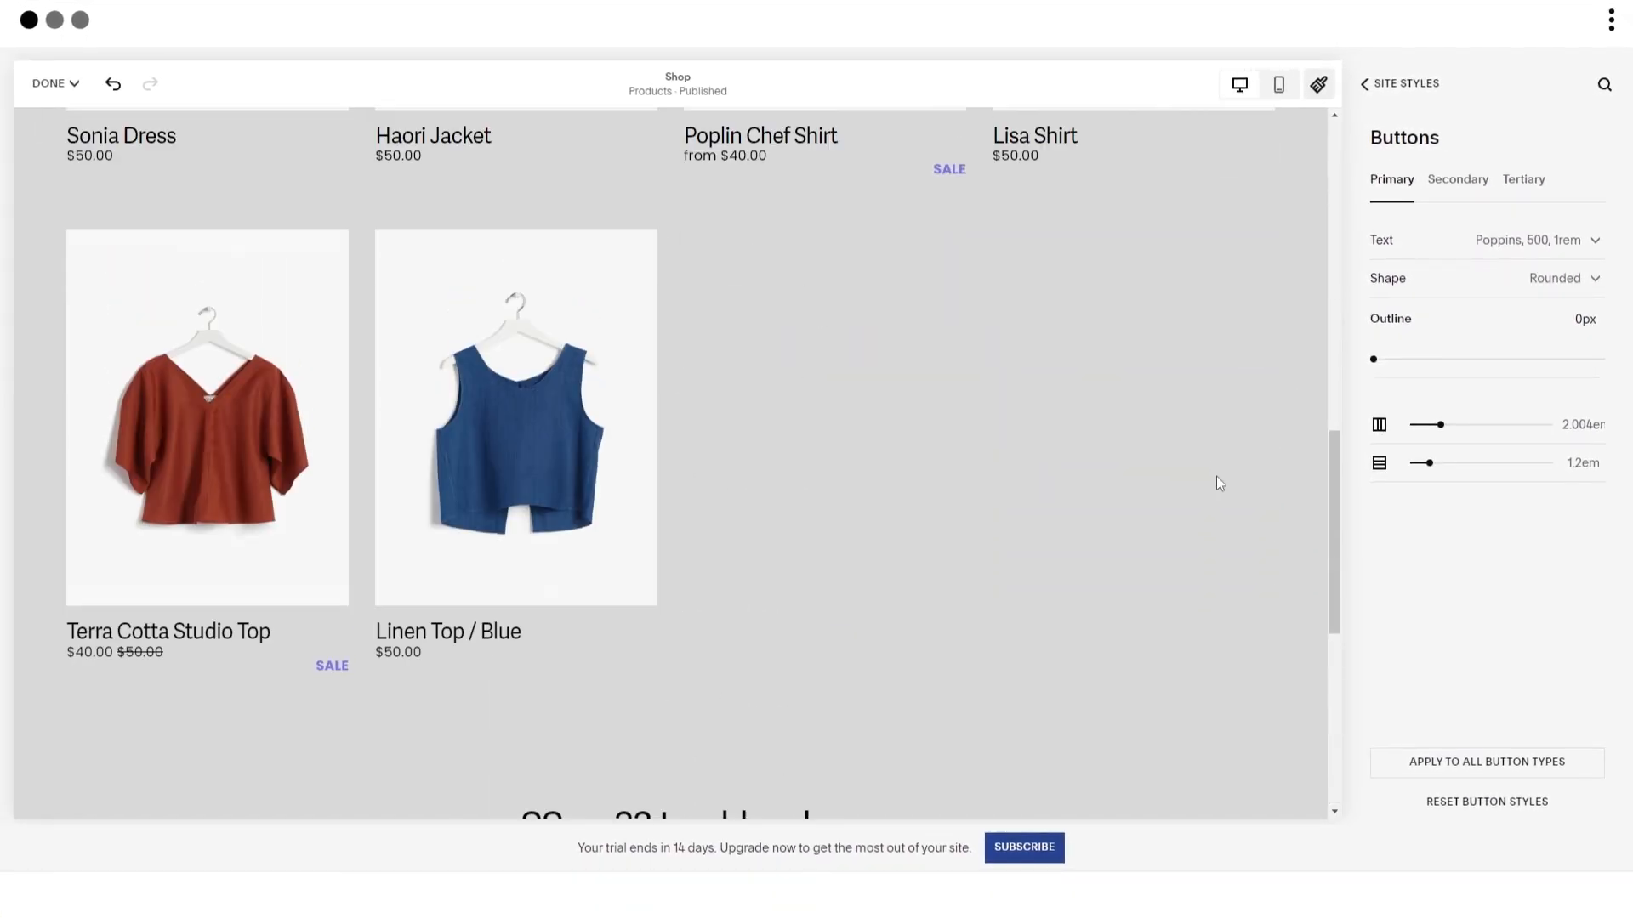
pyautogui.scroll(-6, 1216, 476)
pyautogui.click(1502, 279)
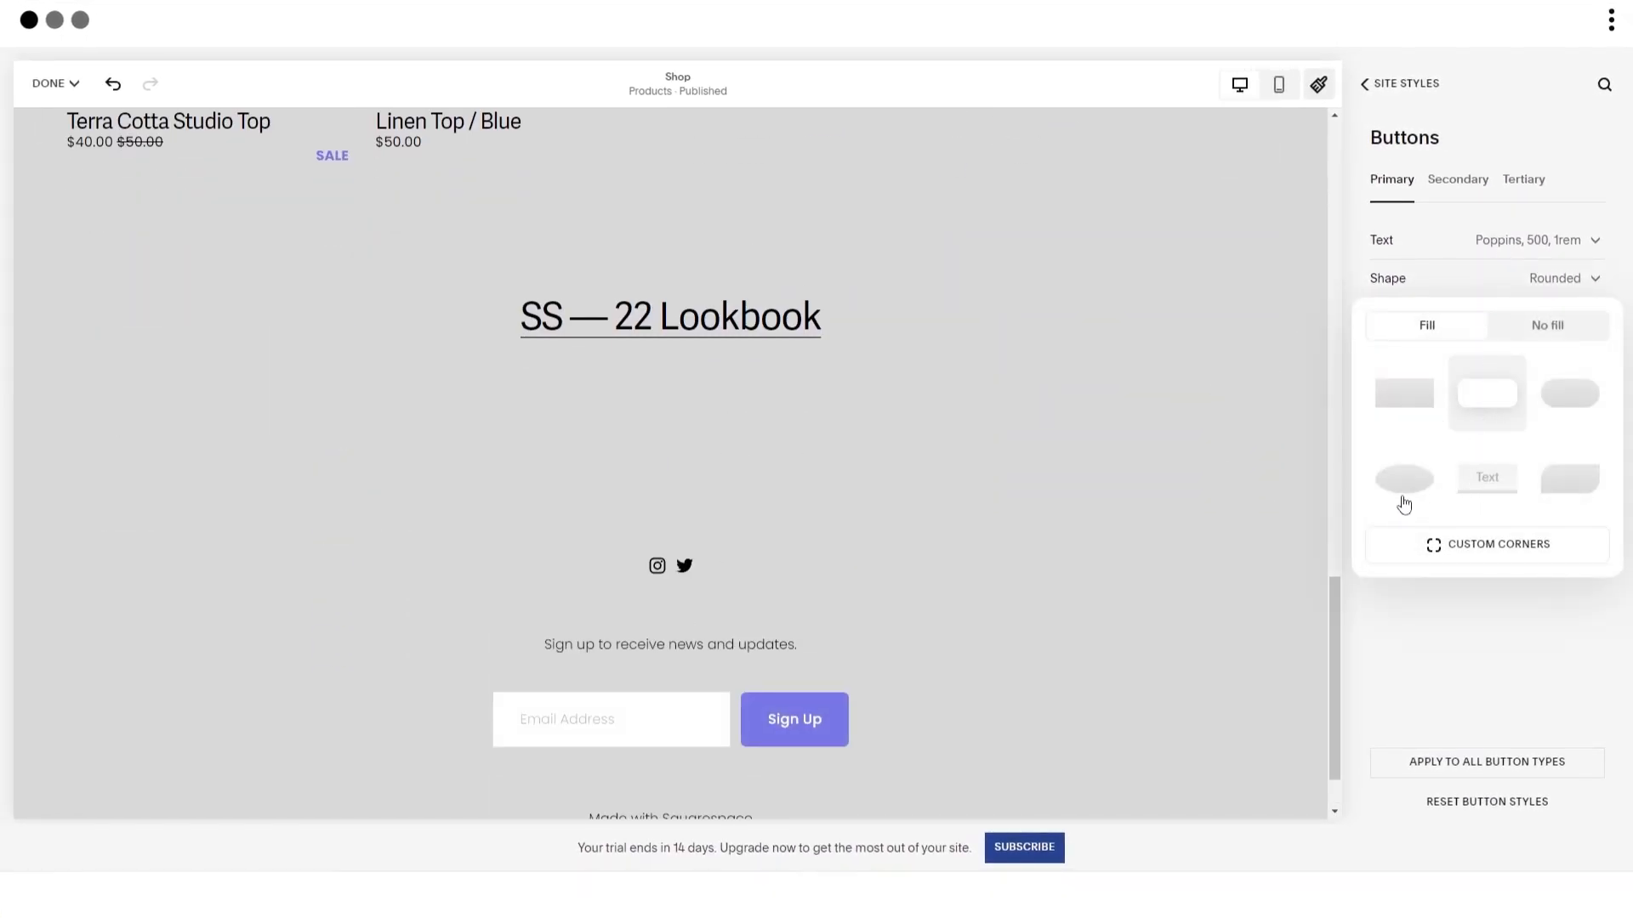
pyautogui.click(1573, 399)
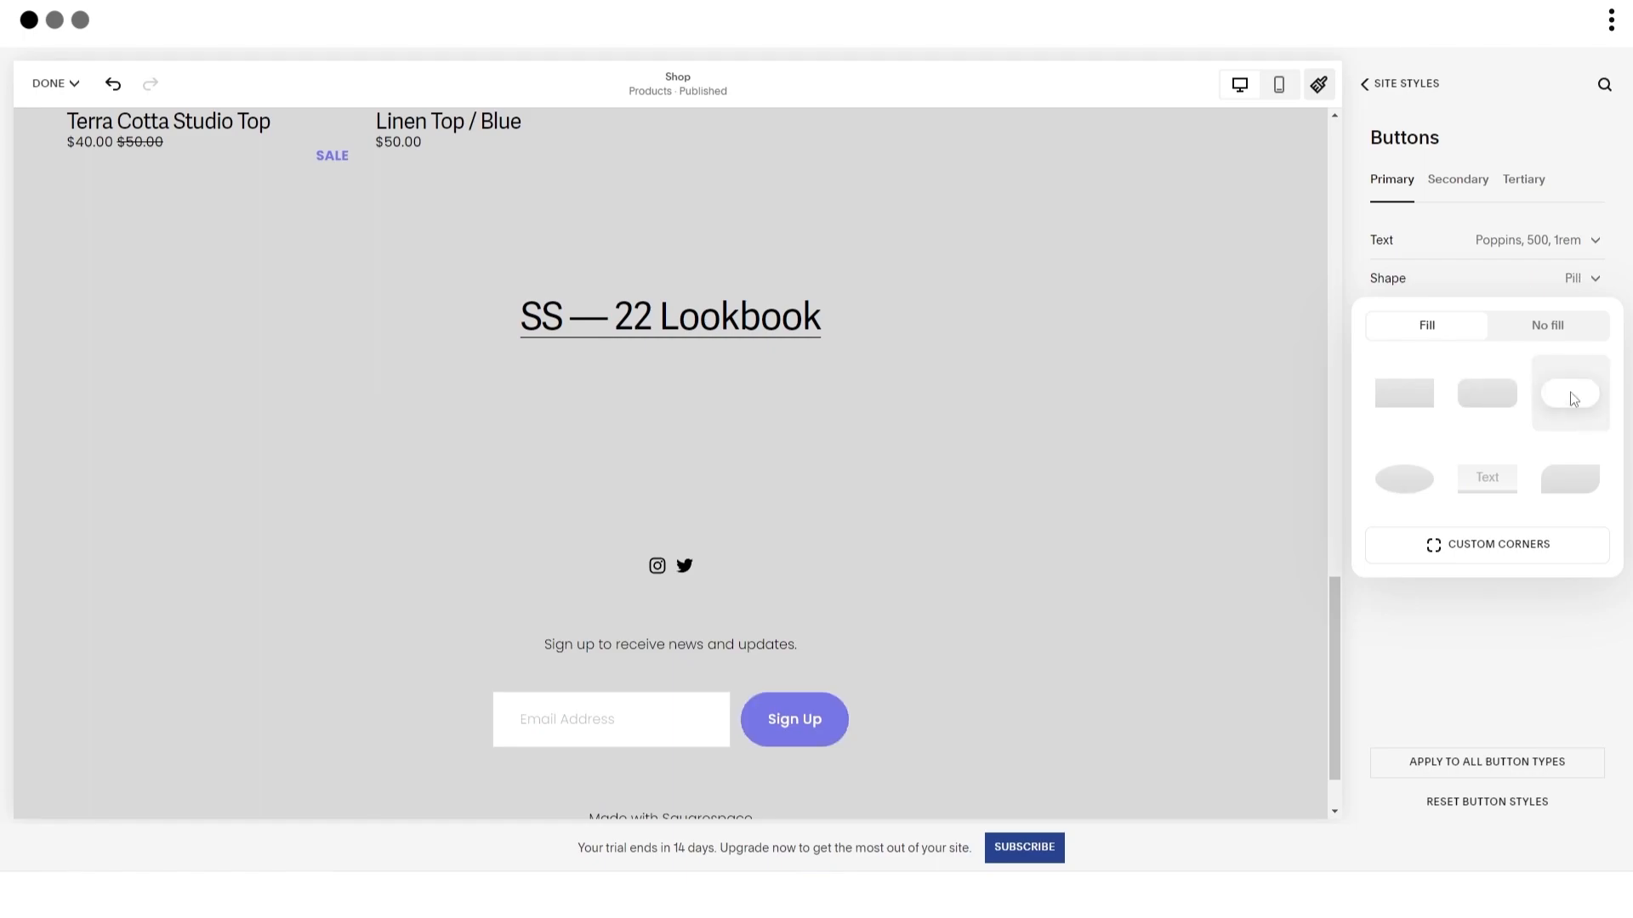
pyautogui.click(1499, 425)
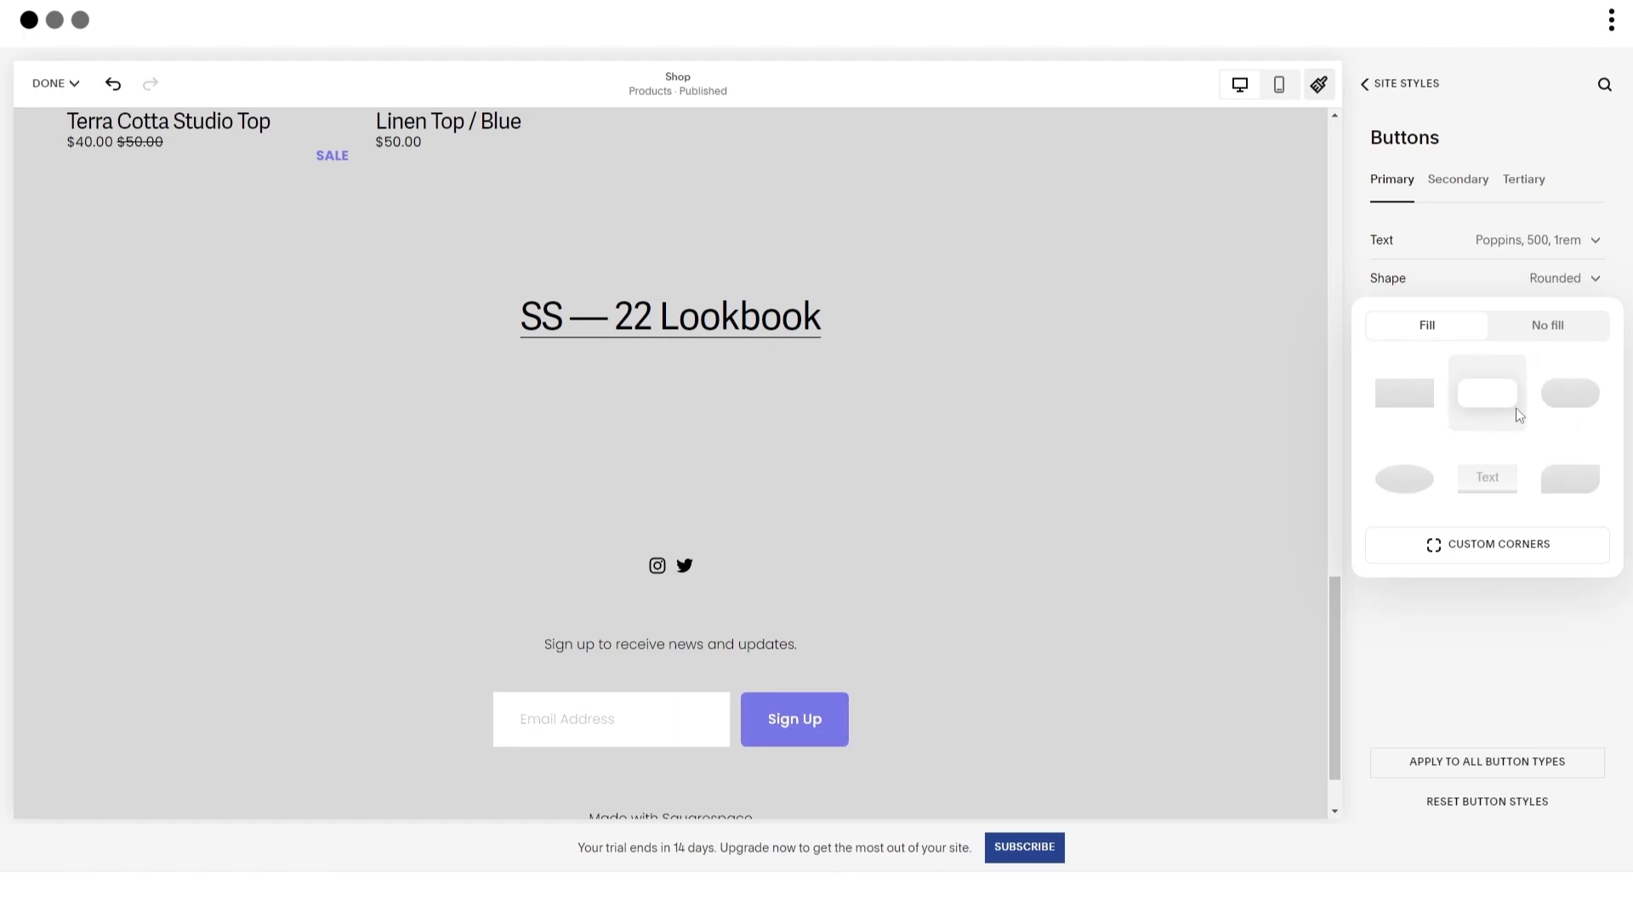
pyautogui.click(1552, 289)
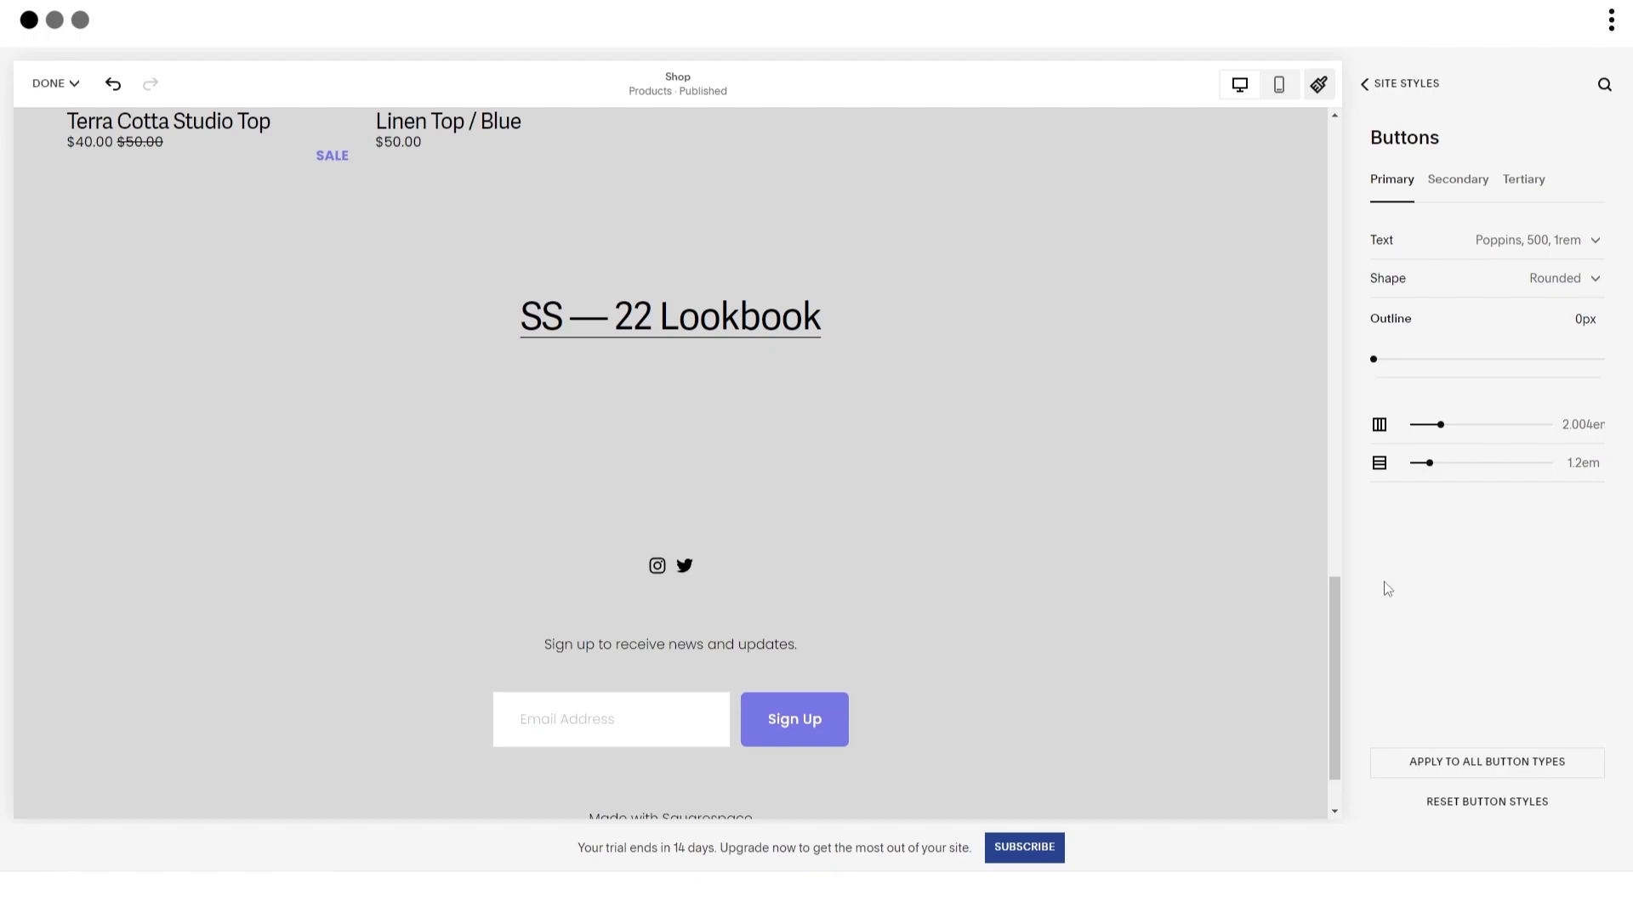
# Step: Set the primary button outline to 1px, check the secondary button settings, and return to the Site Styles overview
pyautogui.moveTo(1376, 357); pyautogui.dragTo(1396, 361)
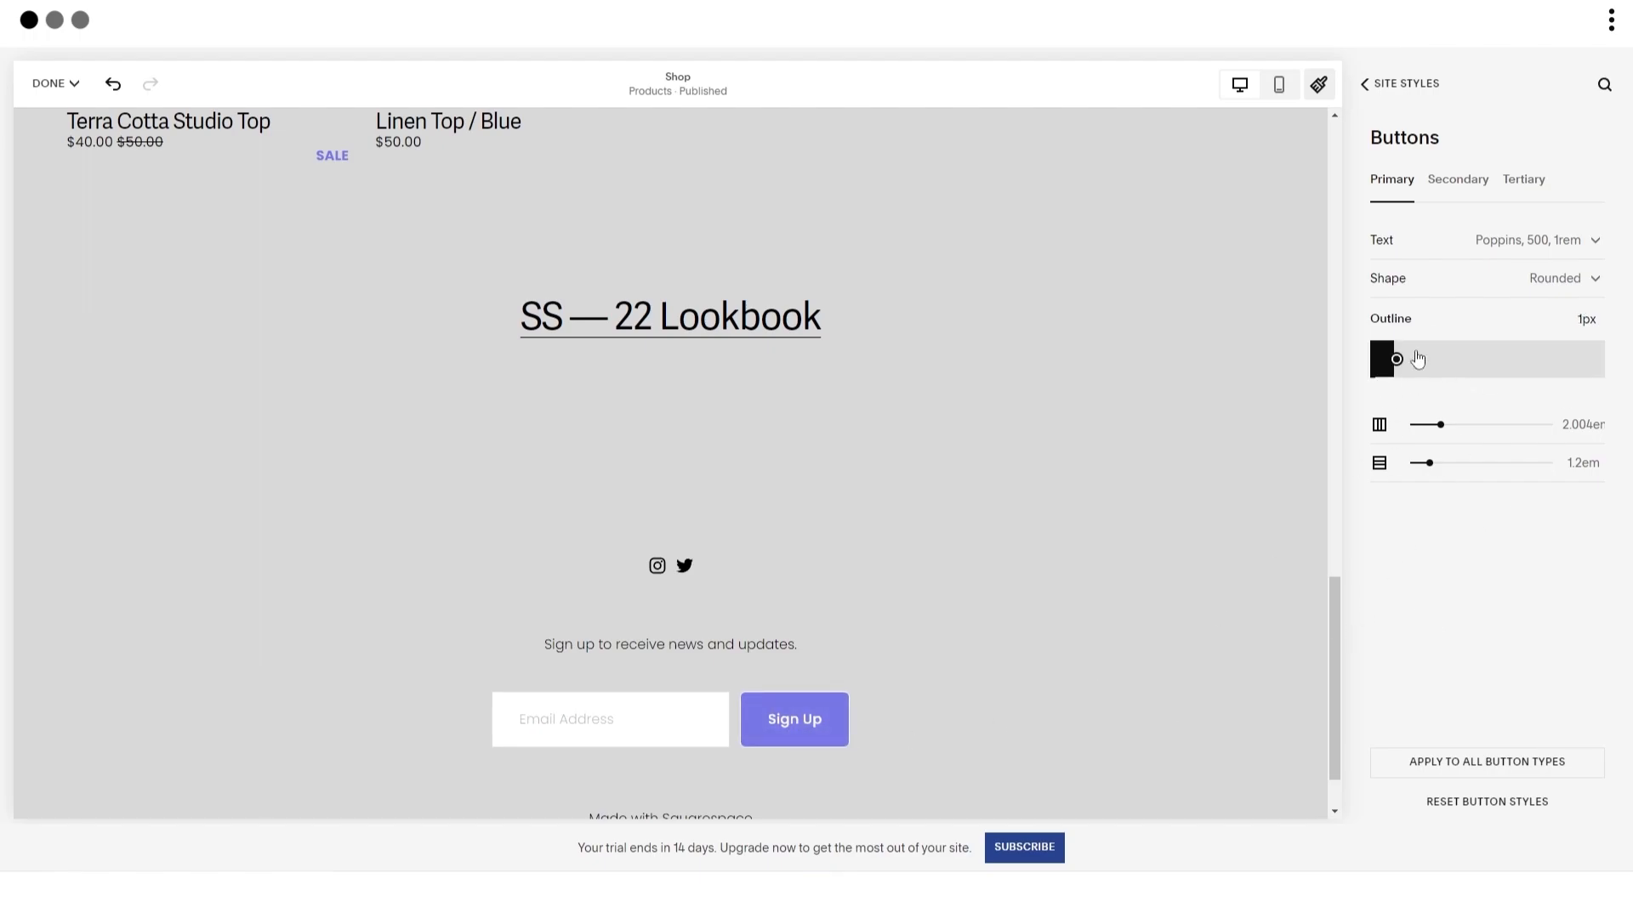
pyautogui.click(1444, 182)
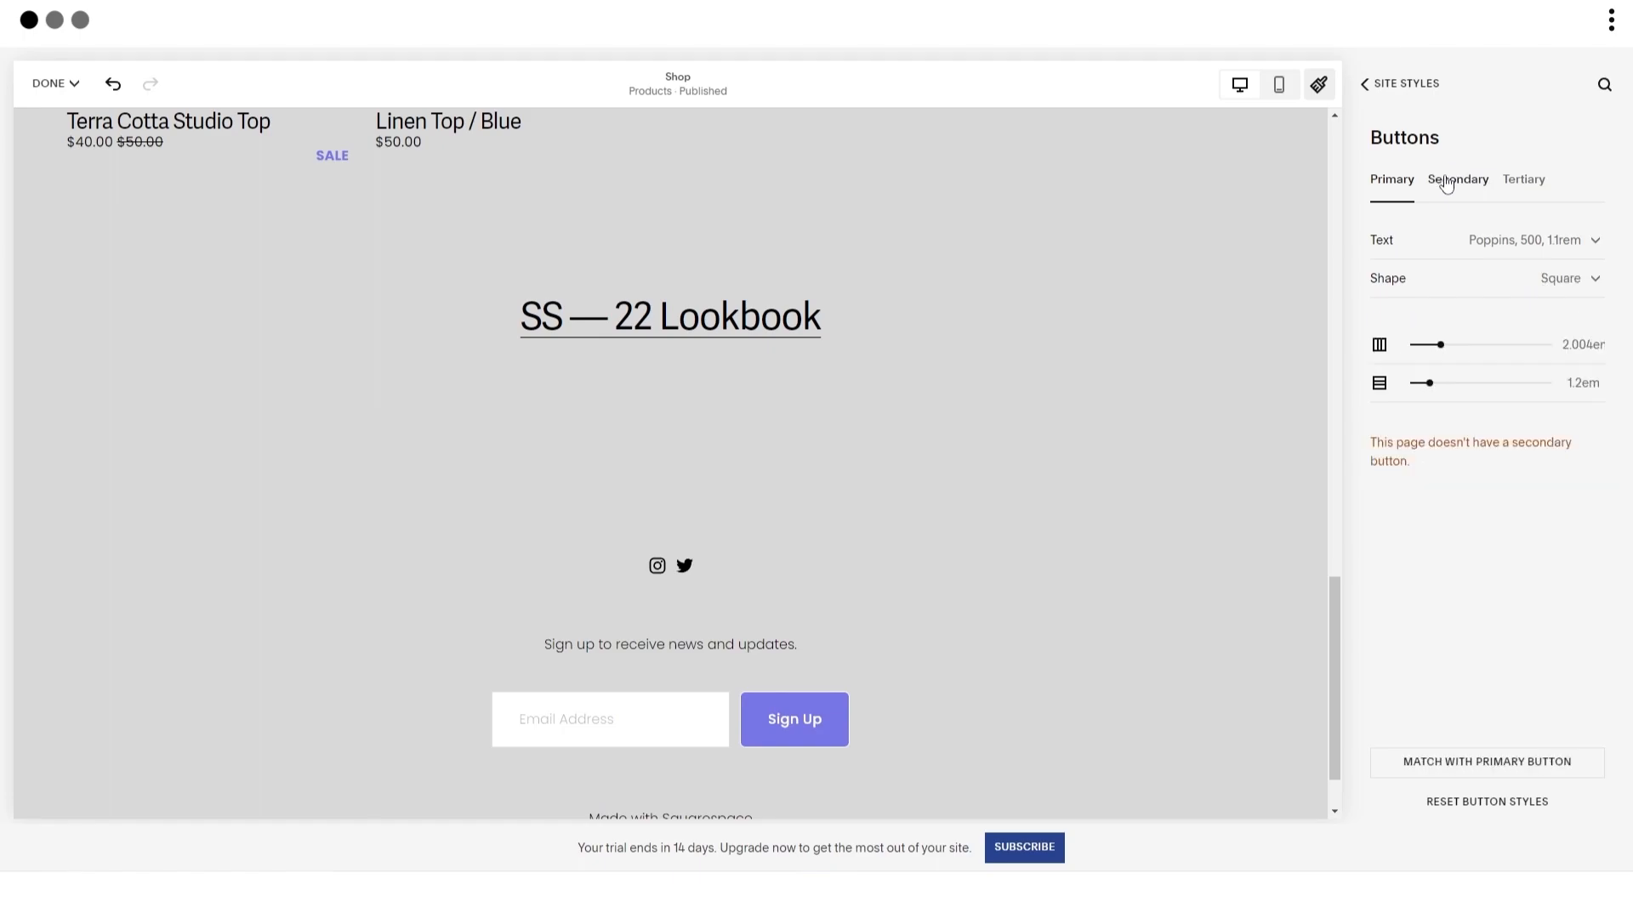
pyautogui.click(1386, 182)
pyautogui.click(1410, 90)
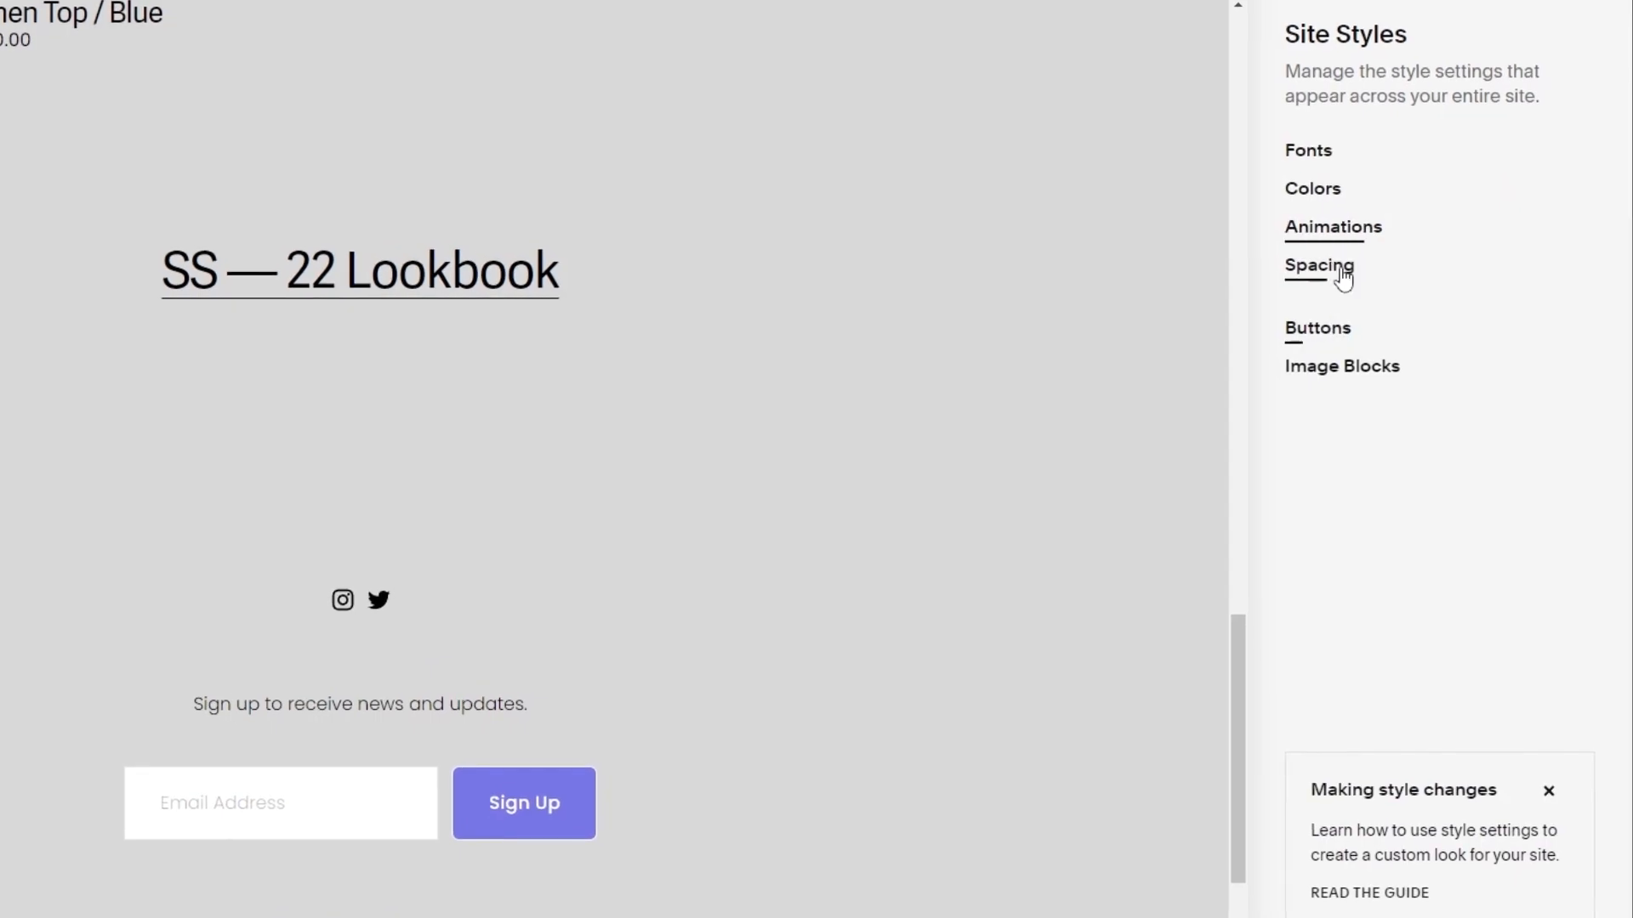
# Step: Set the text alignment of poster image blocks to Center
pyautogui.click(1343, 368)
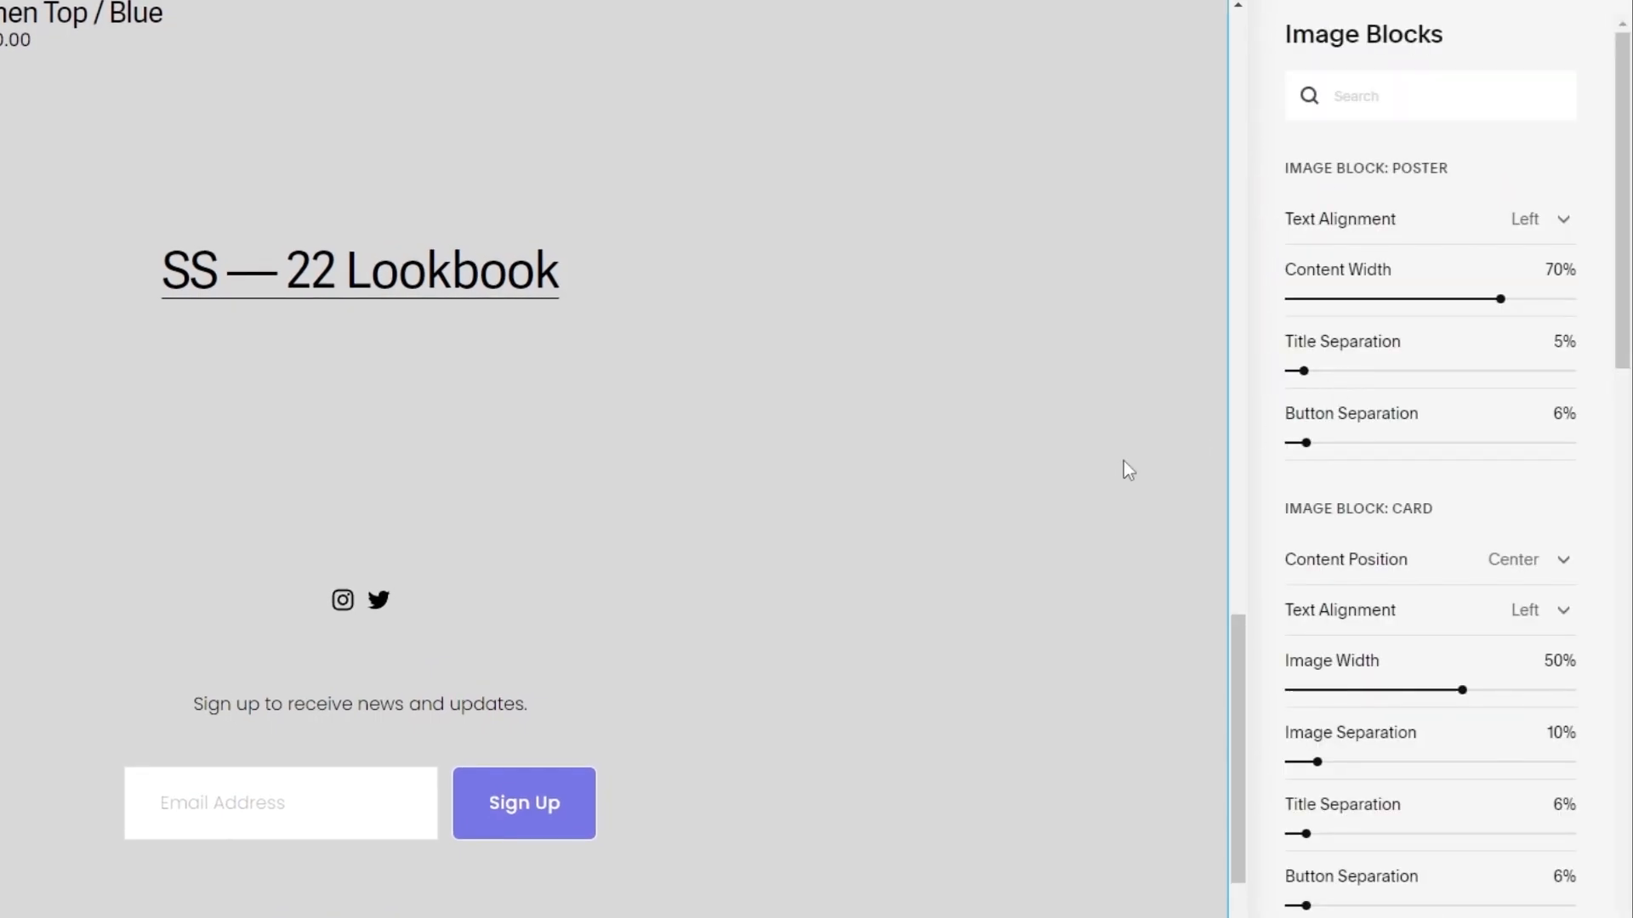
pyautogui.scroll(10, 1120, 462)
pyautogui.scroll(-2, 1137, 580)
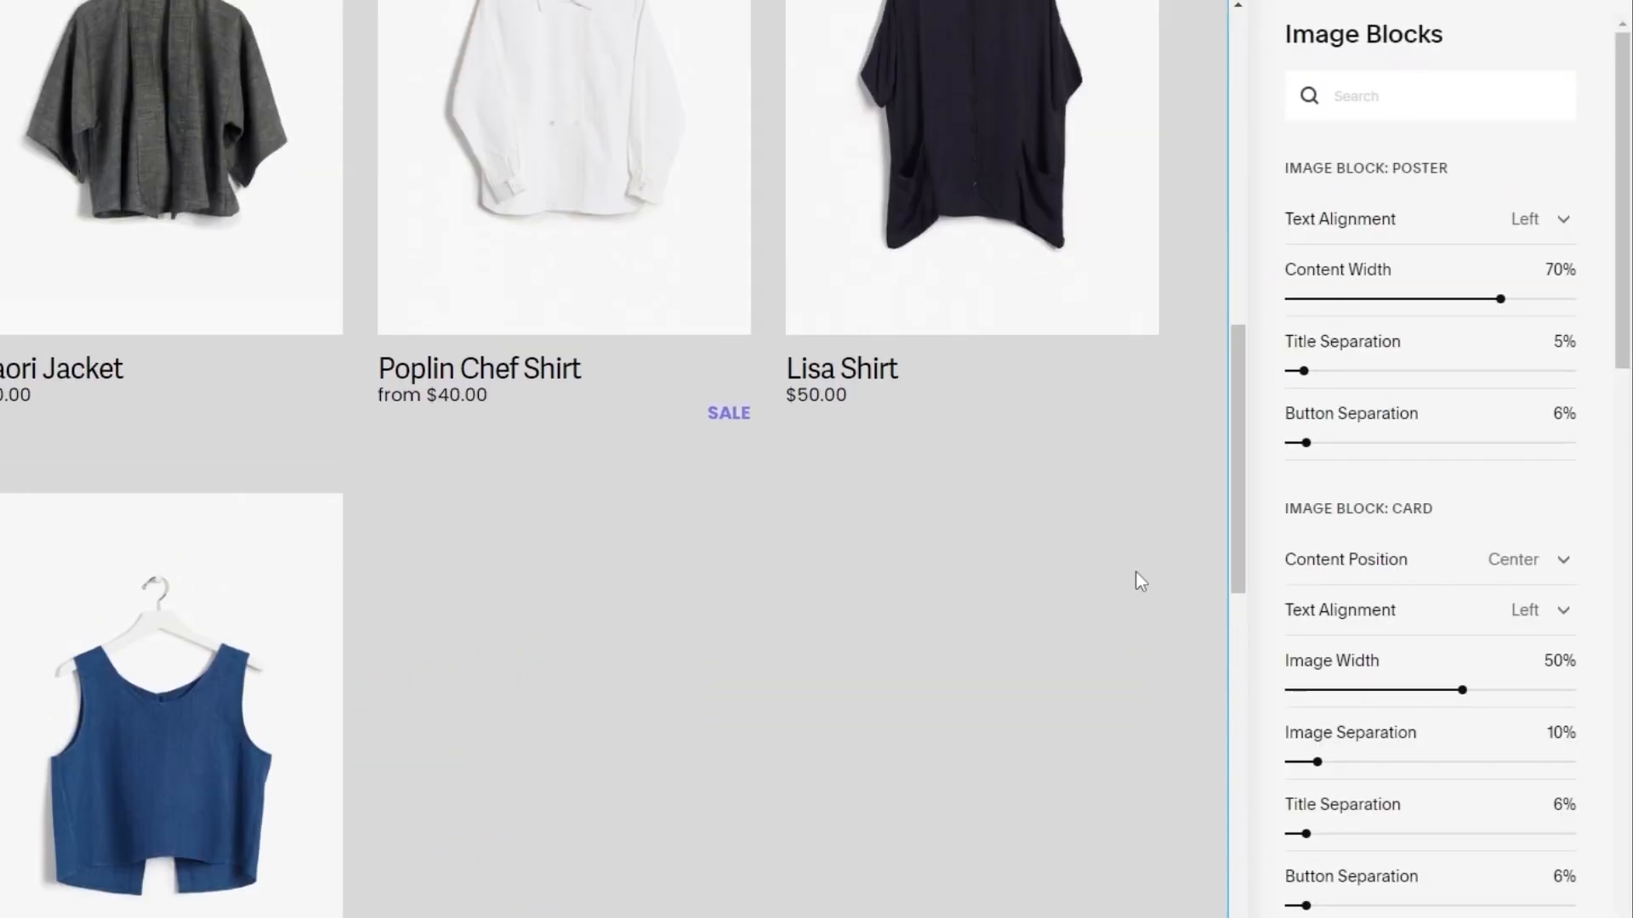
pyautogui.scroll(5, 1137, 579)
pyautogui.click(1352, 237)
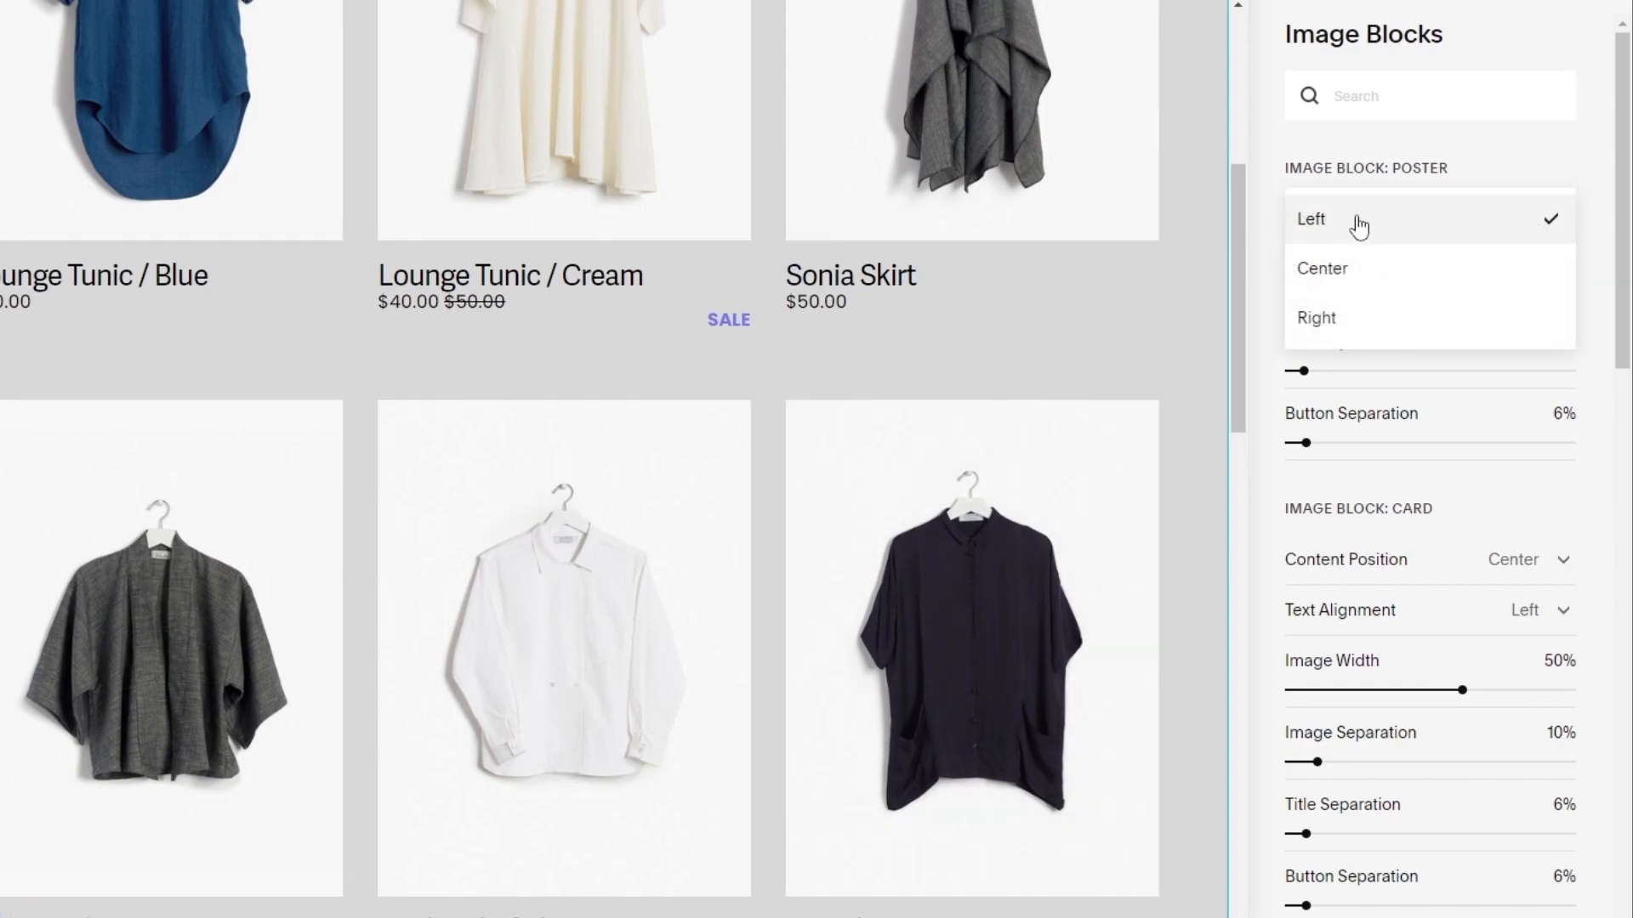
pyautogui.click(1368, 292)
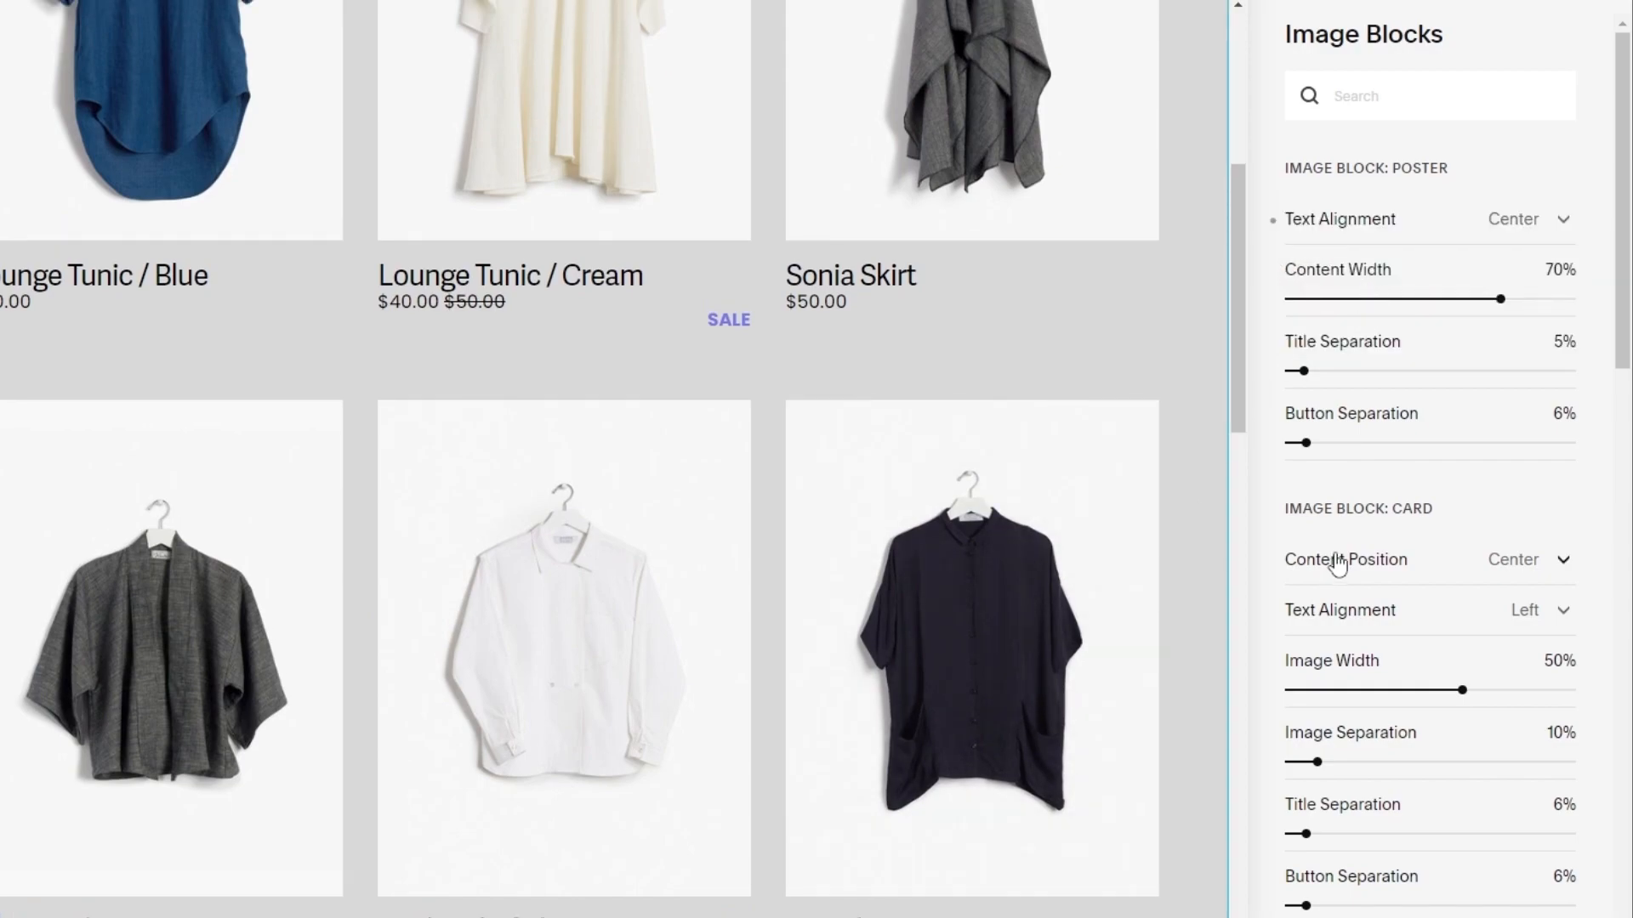
# Step: Check the content position options for card image blocks and close Site Styles
pyautogui.scroll(-1, 1340, 564)
pyautogui.click(1370, 459)
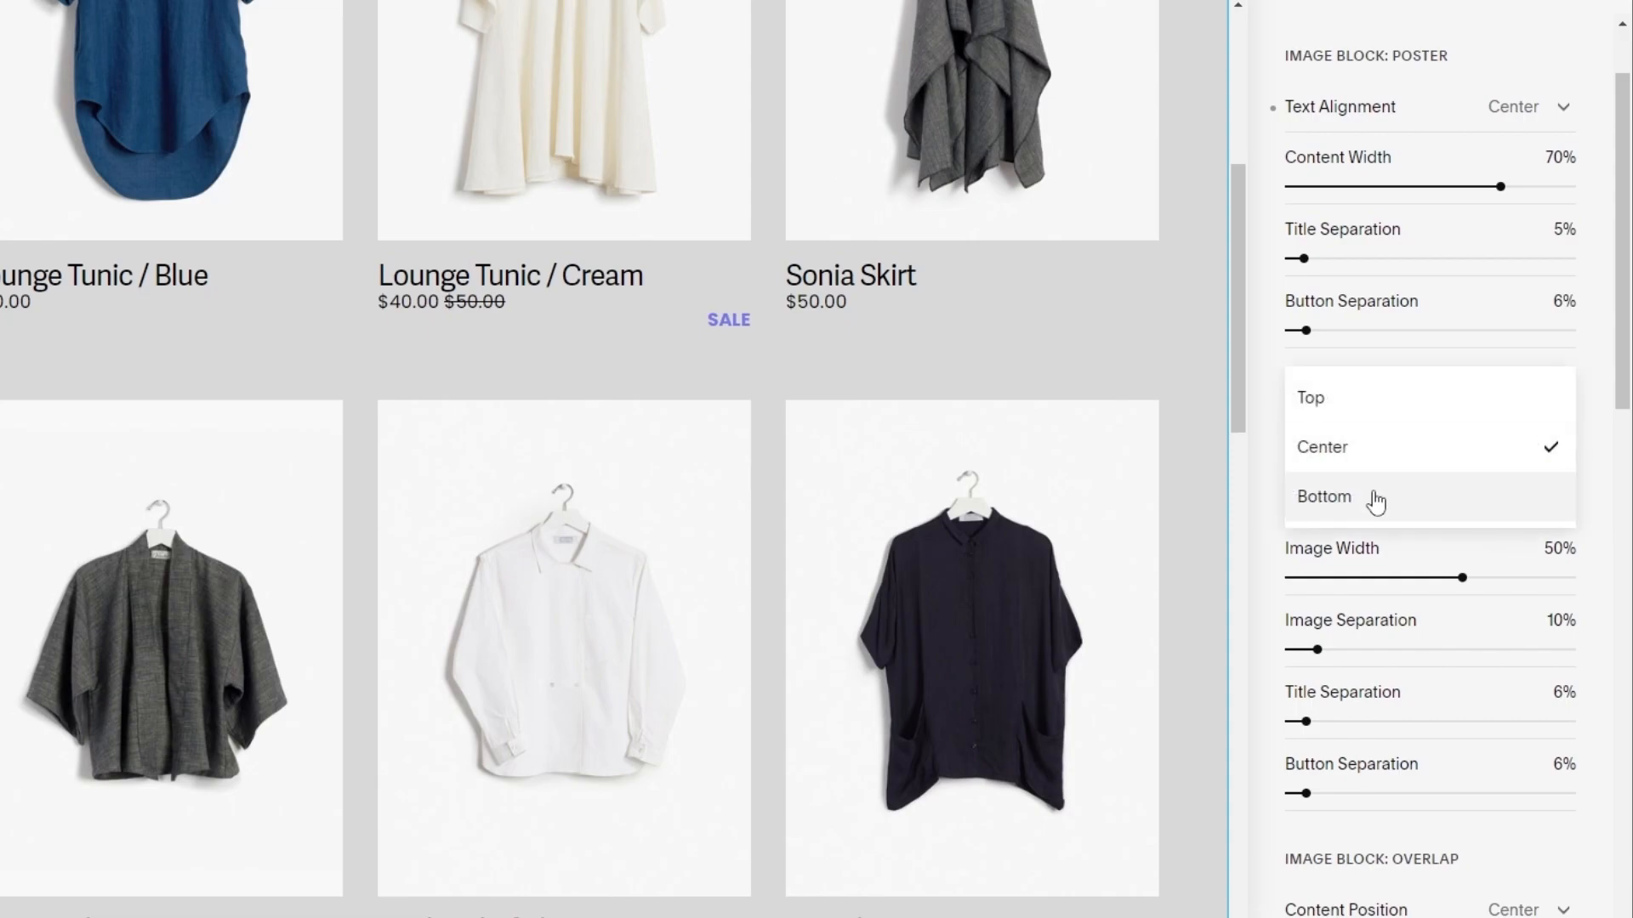
pyautogui.scroll(-1, 1374, 496)
pyautogui.click(1313, 390)
pyautogui.click(1370, 446)
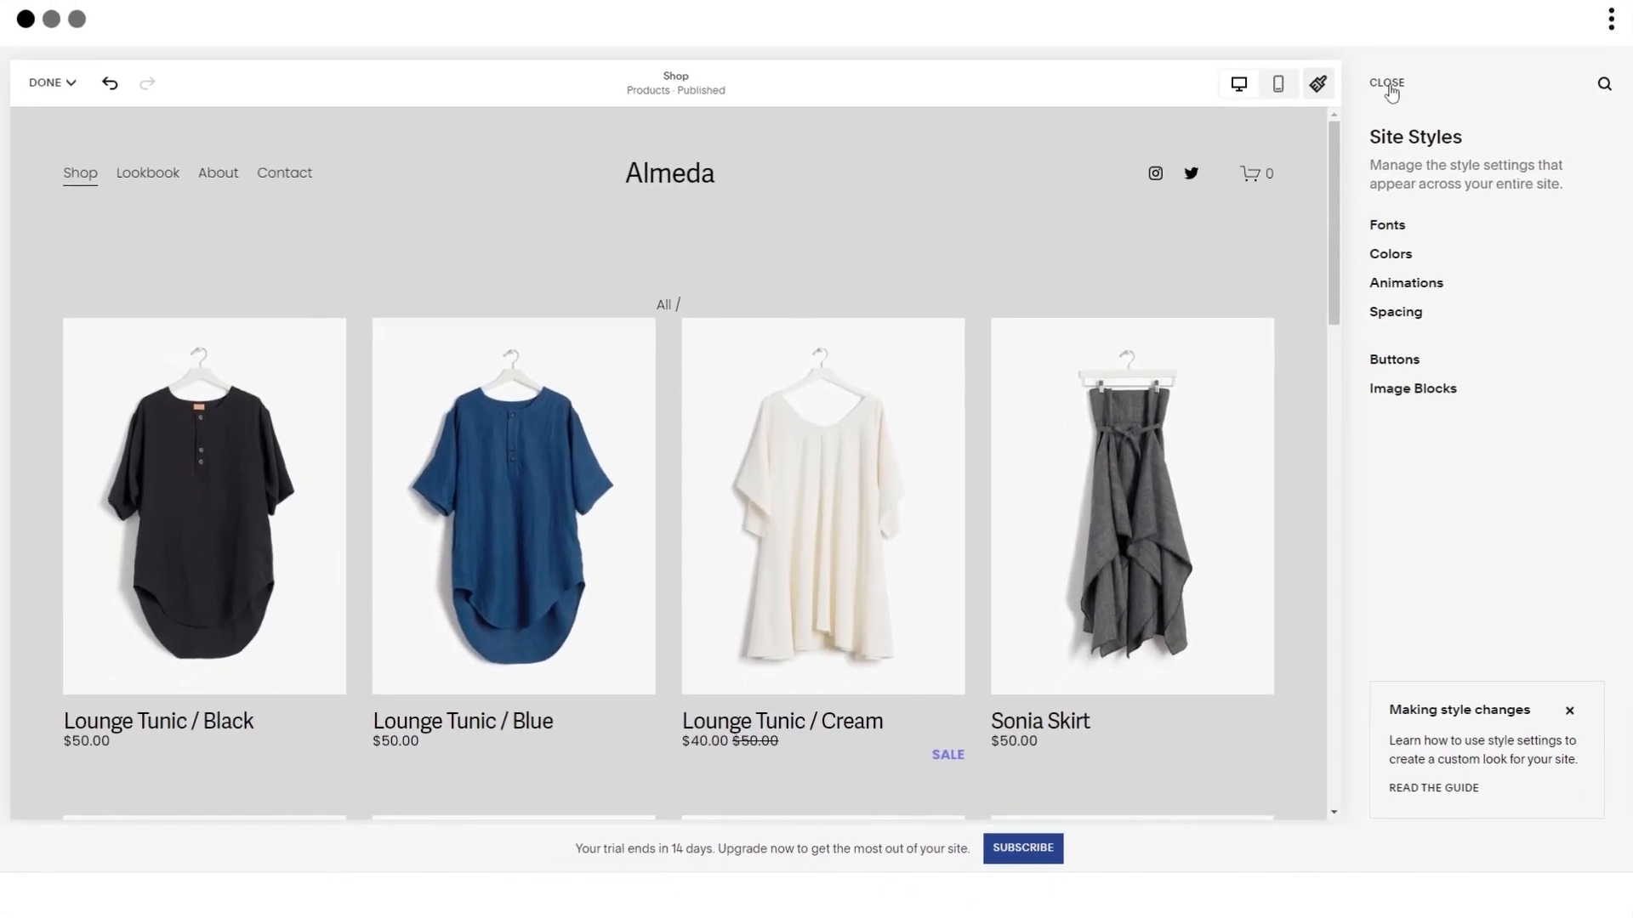
pyautogui.click(1350, 25)
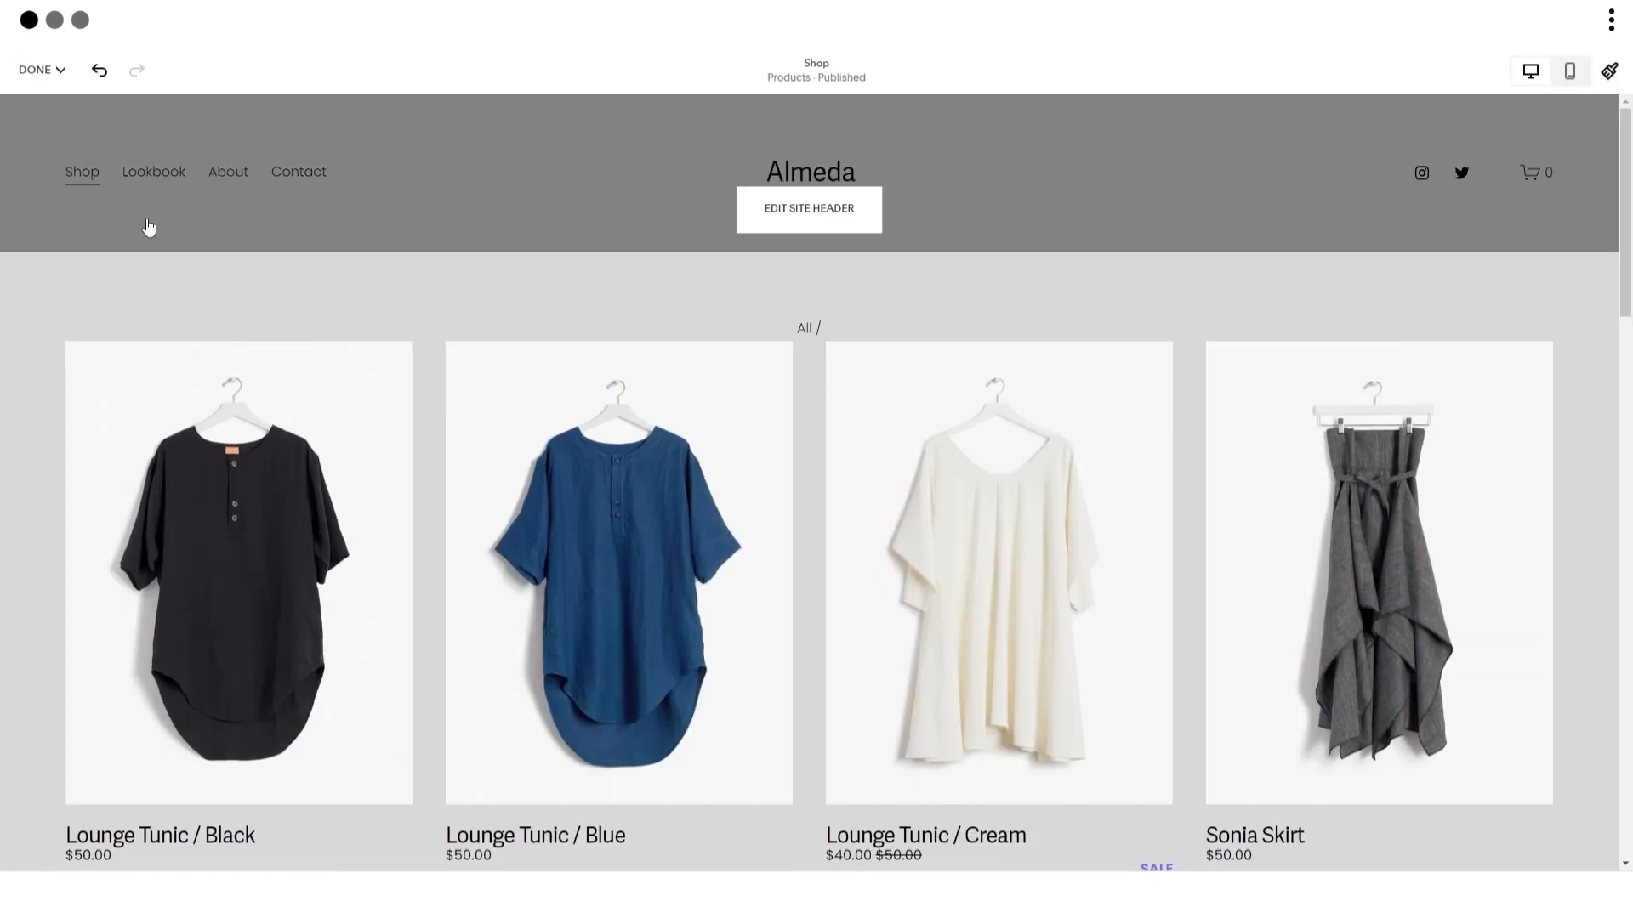
# Step: Upload 1.jpg as the logo in the site header and set the logo height to 112px
pyautogui.click(864, 204)
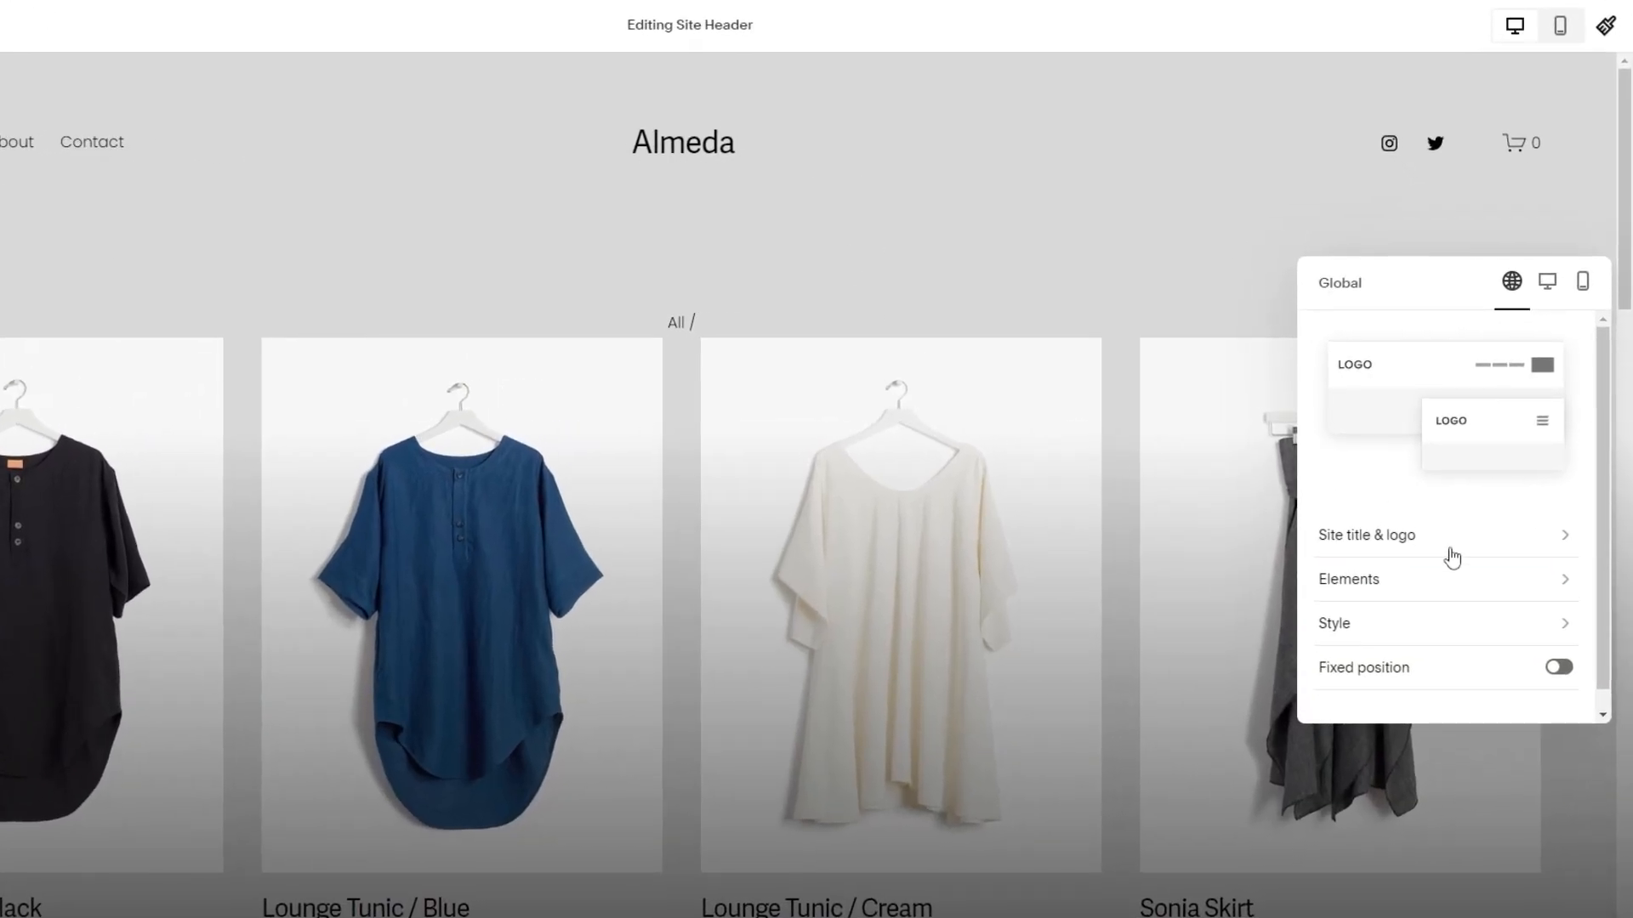
pyautogui.click(1444, 551)
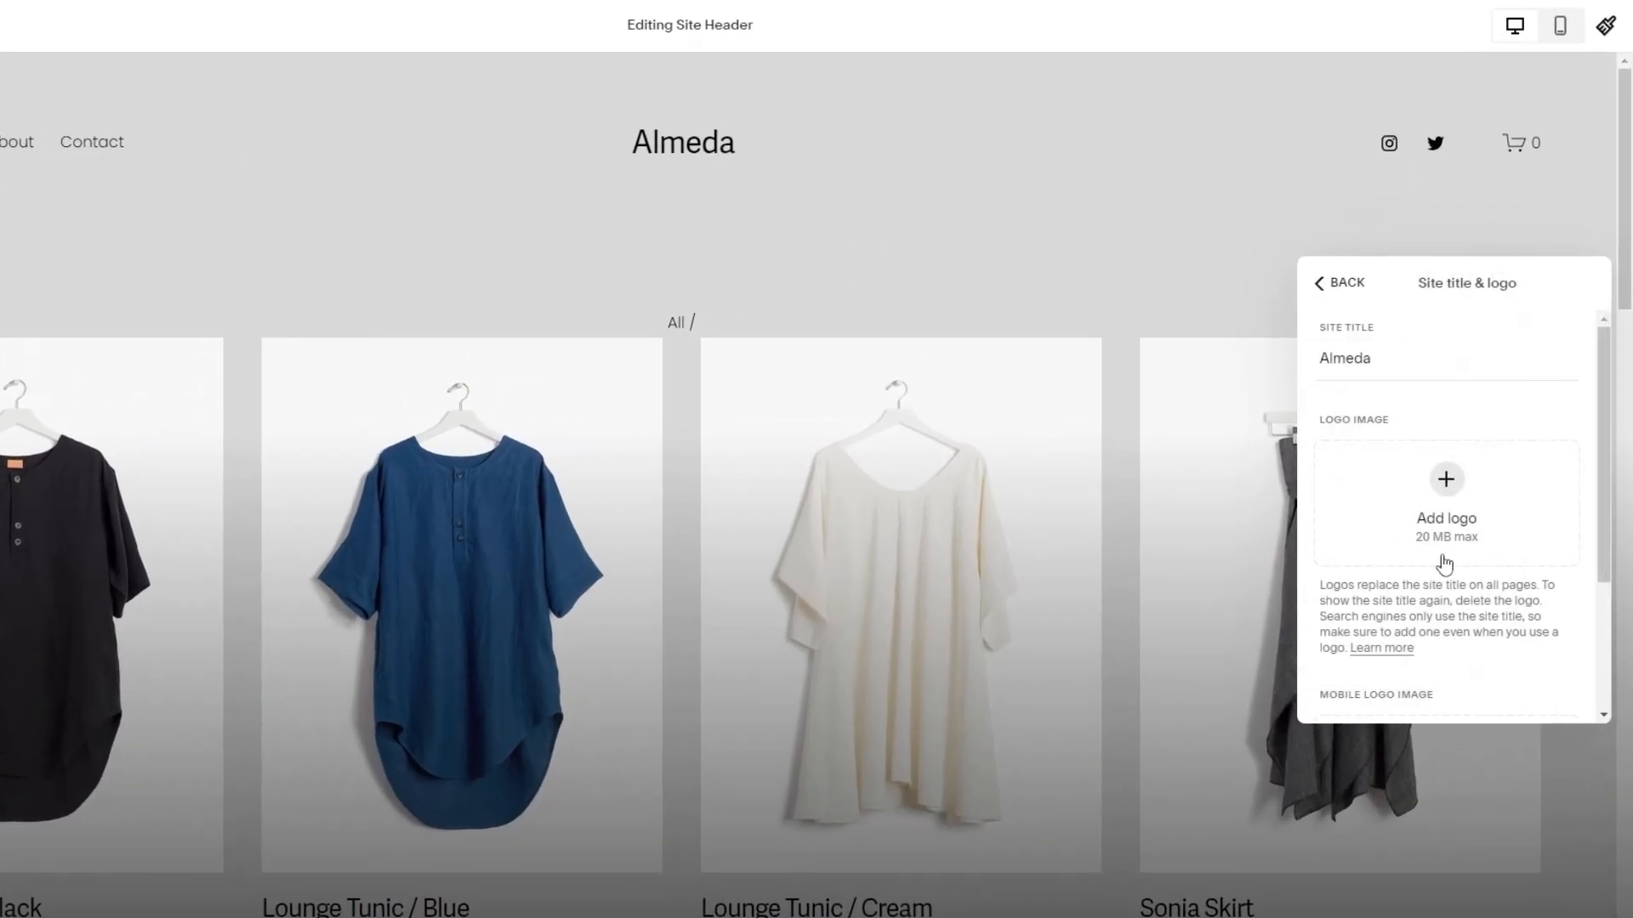
pyautogui.click(1446, 481)
pyautogui.click(1435, 537)
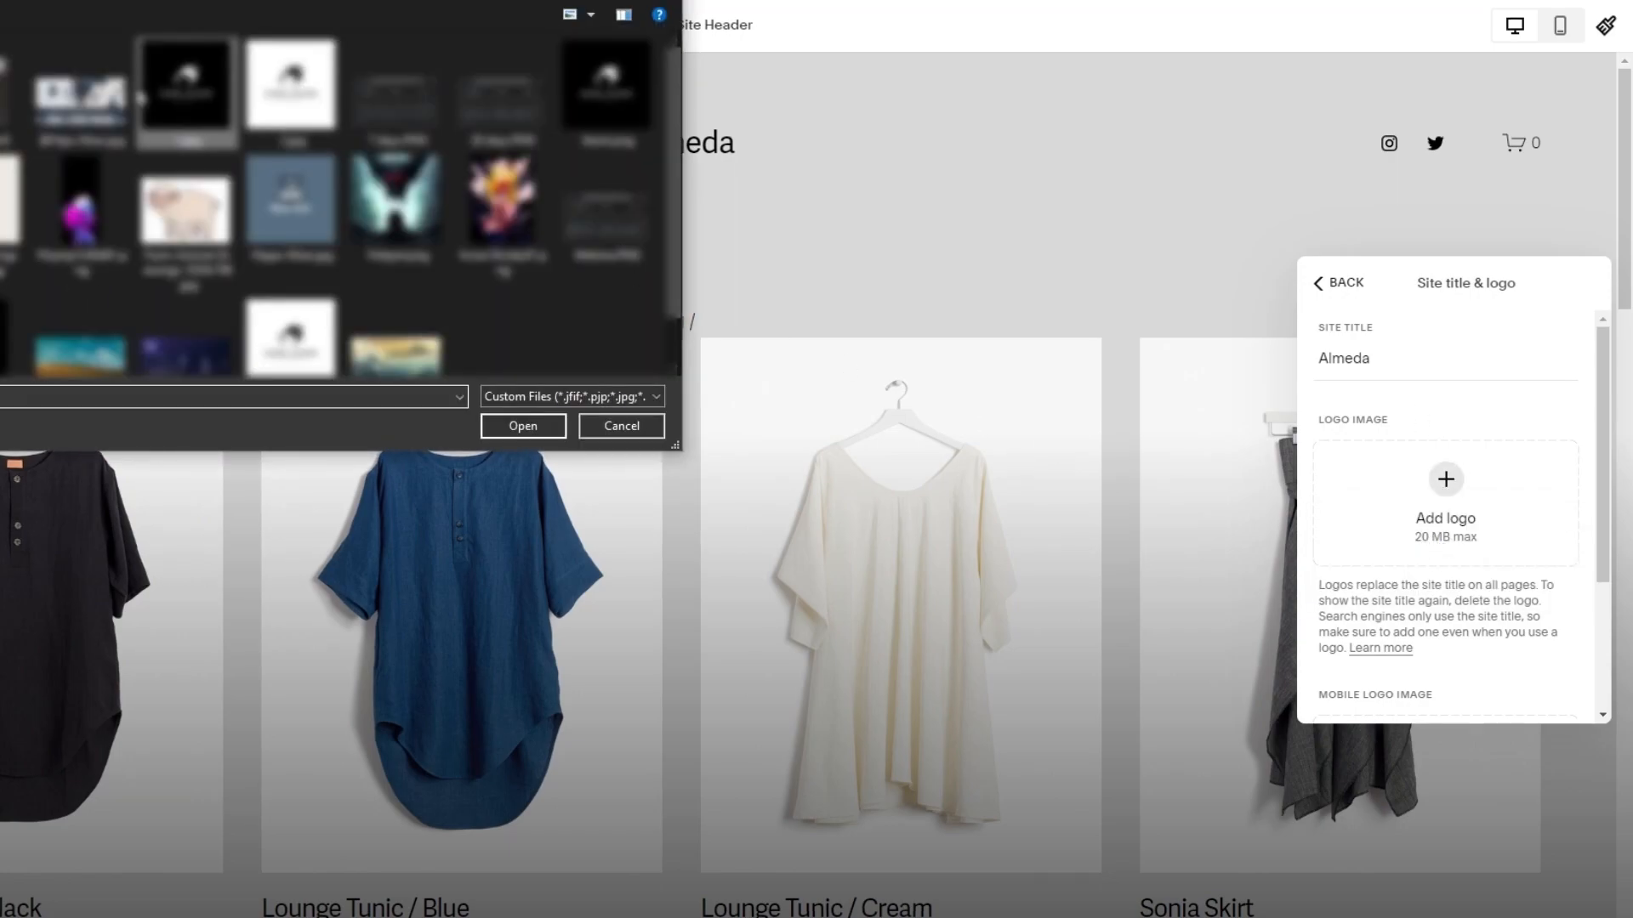
pyautogui.doubleClick(179, 93)
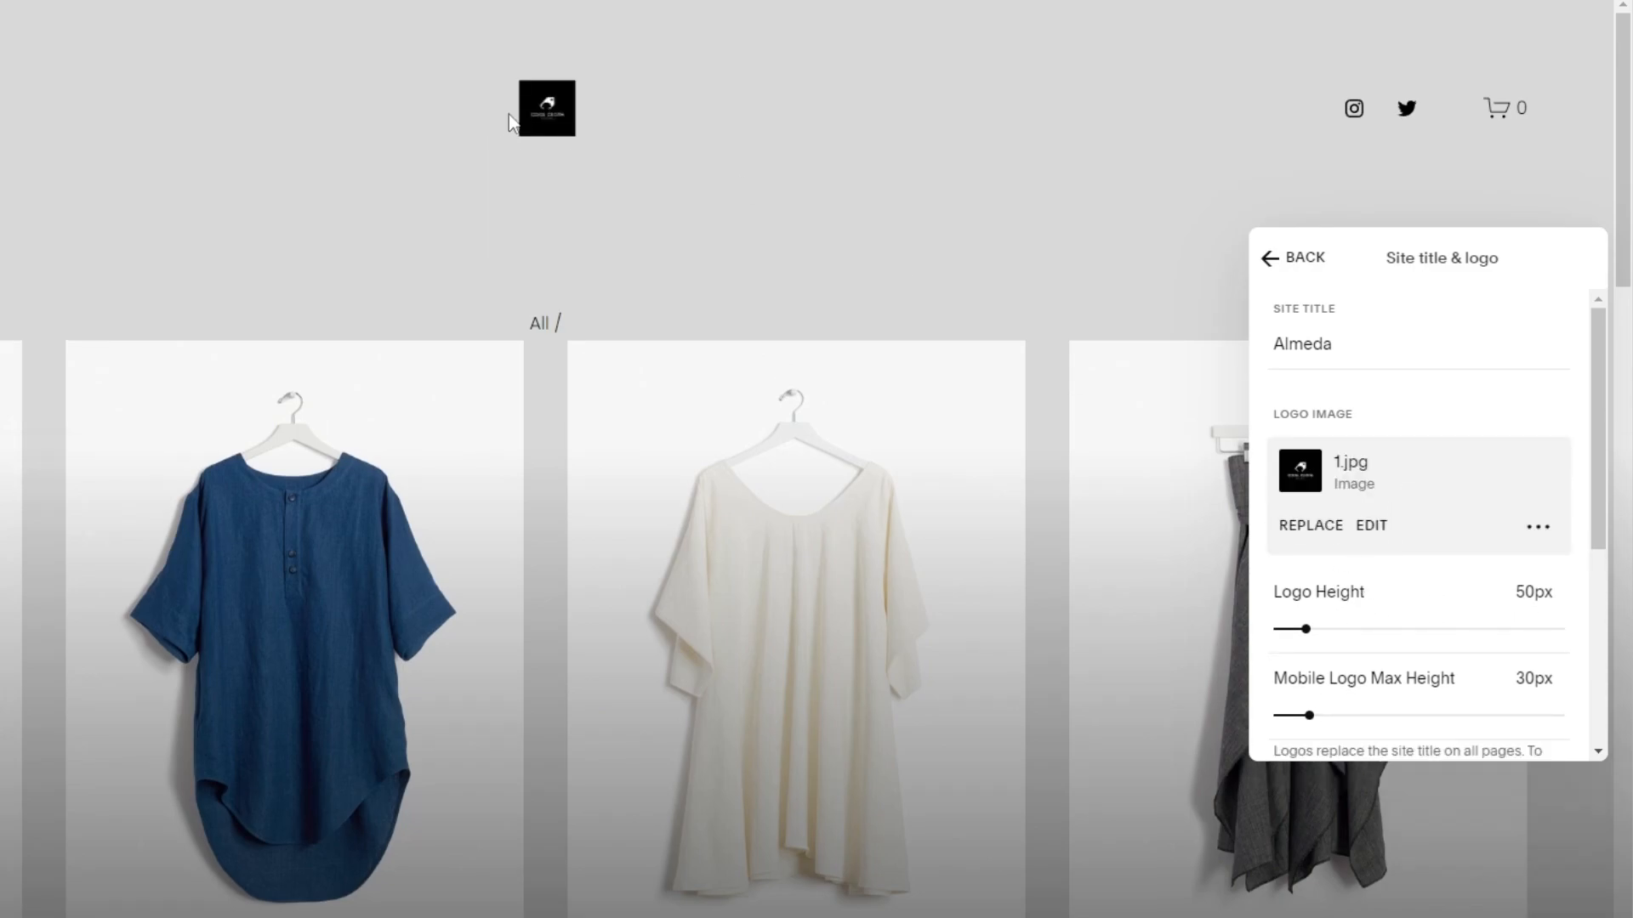
pyautogui.moveTo(1305, 630); pyautogui.dragTo(1364, 629)
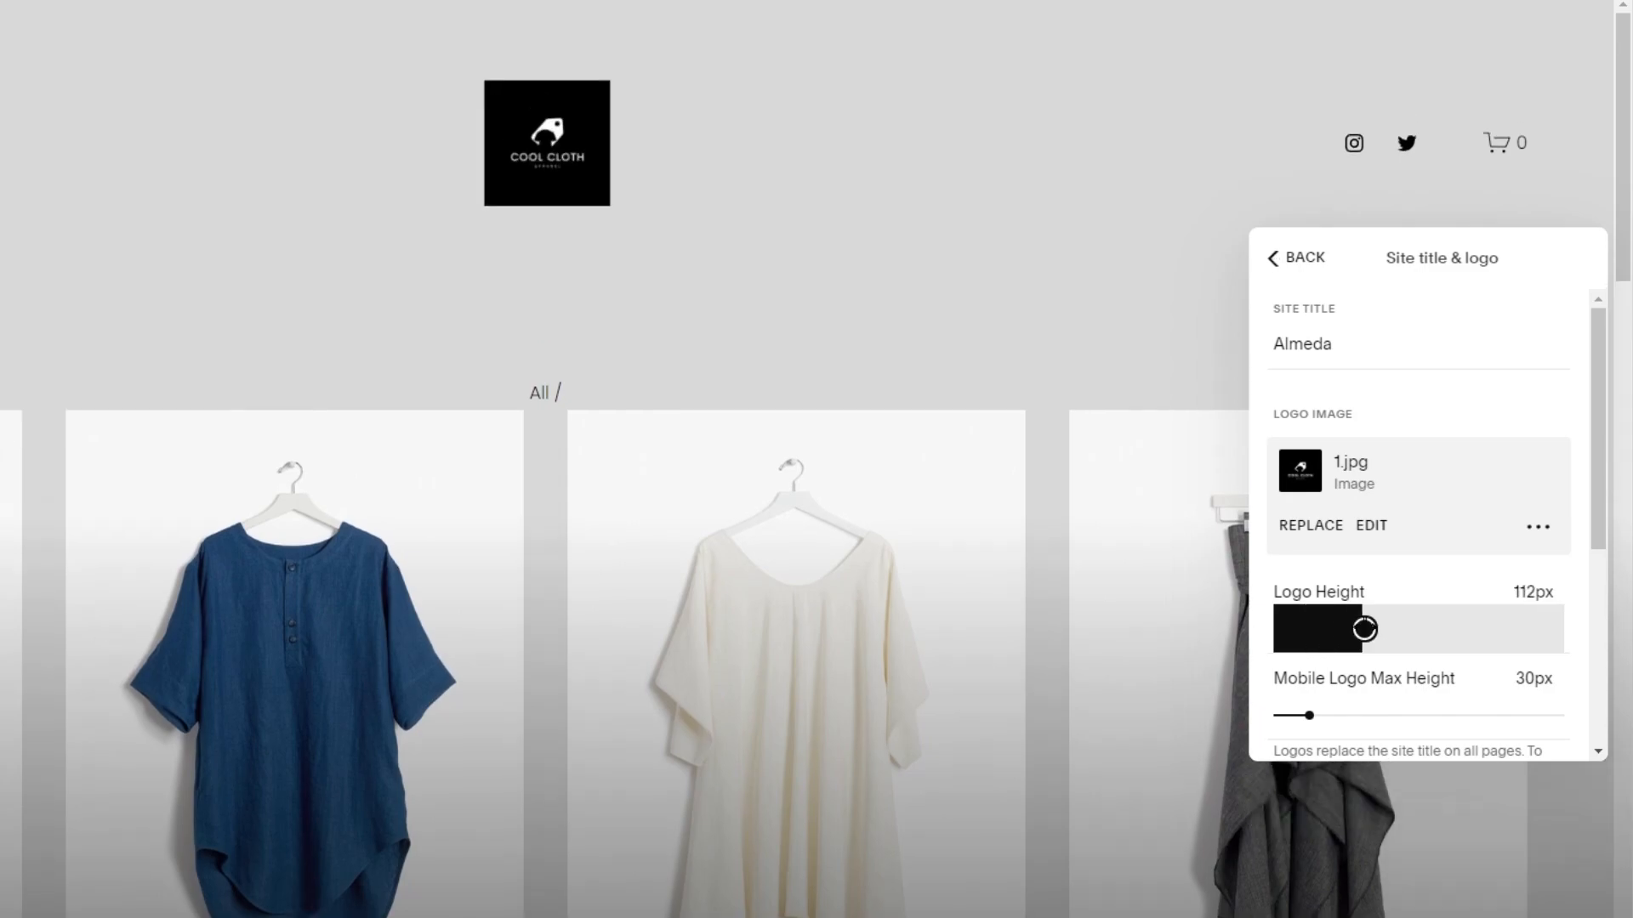
# Step: Add a mobile logo image to the site header from the asset library
pyautogui.scroll(-5, 1358, 672)
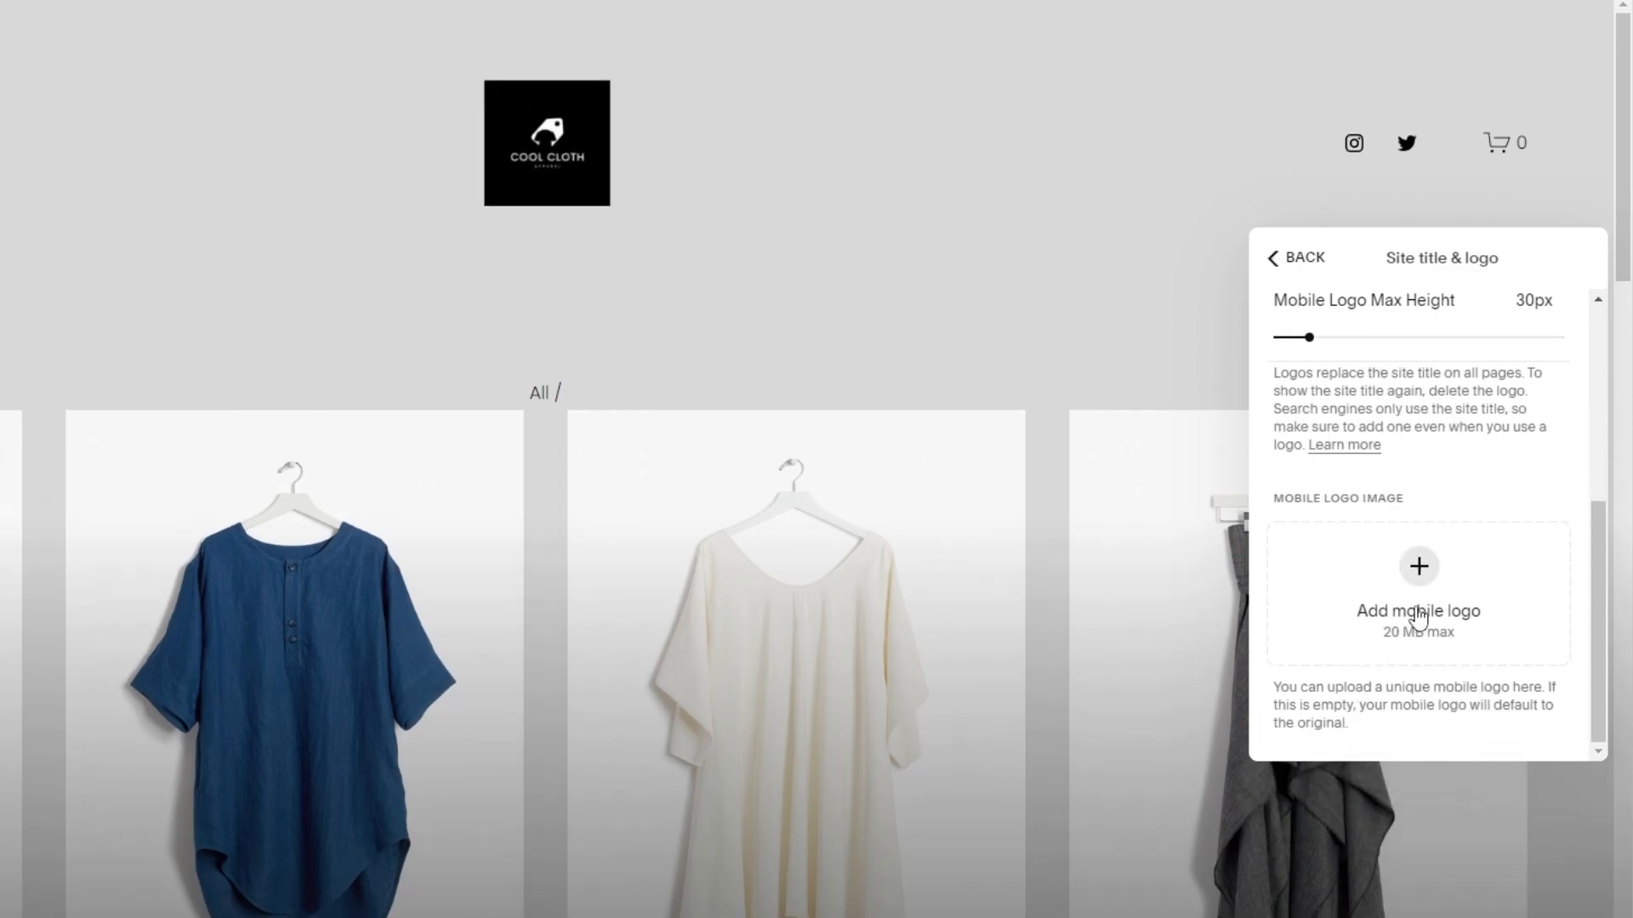
pyautogui.click(1429, 616)
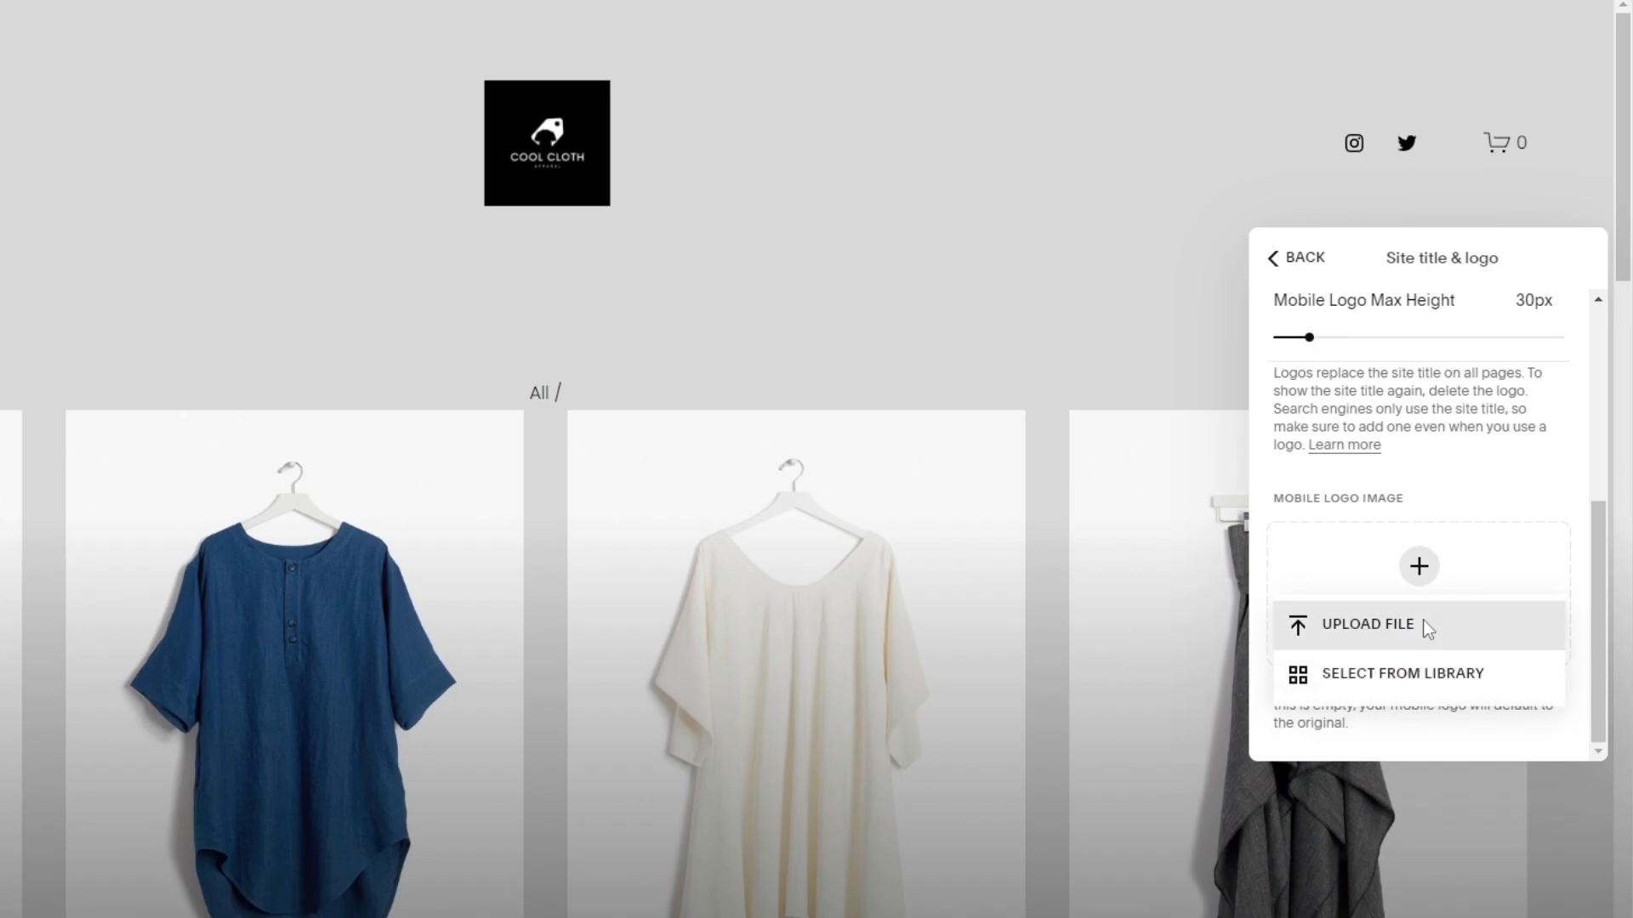
pyautogui.click(1423, 674)
pyautogui.click(434, 409)
pyautogui.click(1218, 817)
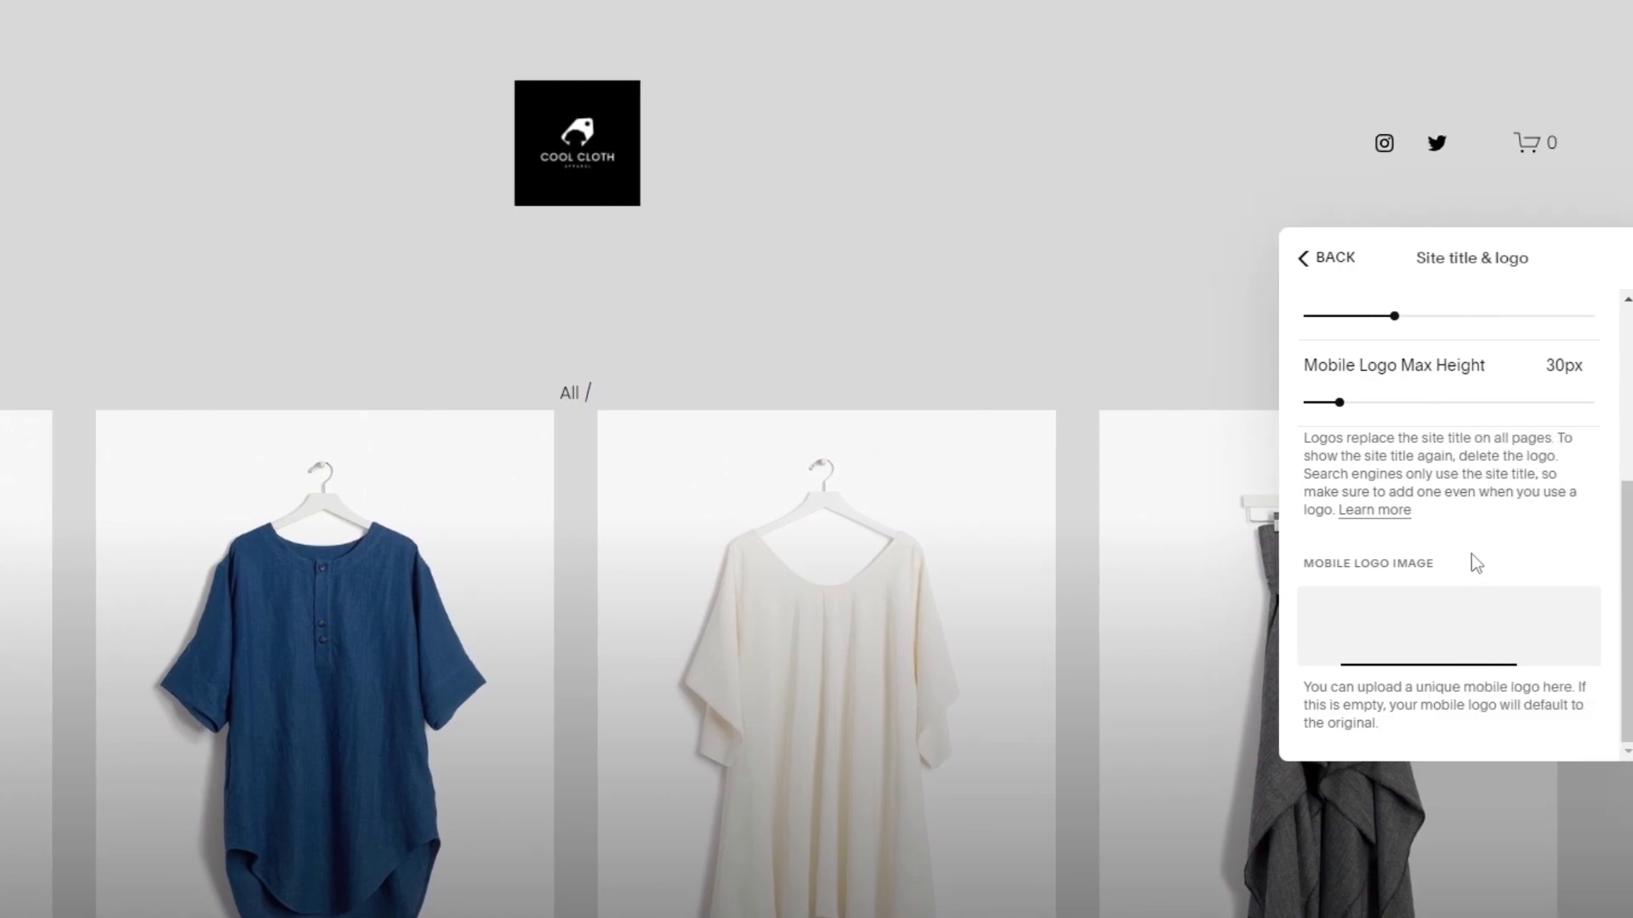
# Step: Try square and rounded borders on the header's social icons and set the border back to none
pyautogui.click(1339, 256)
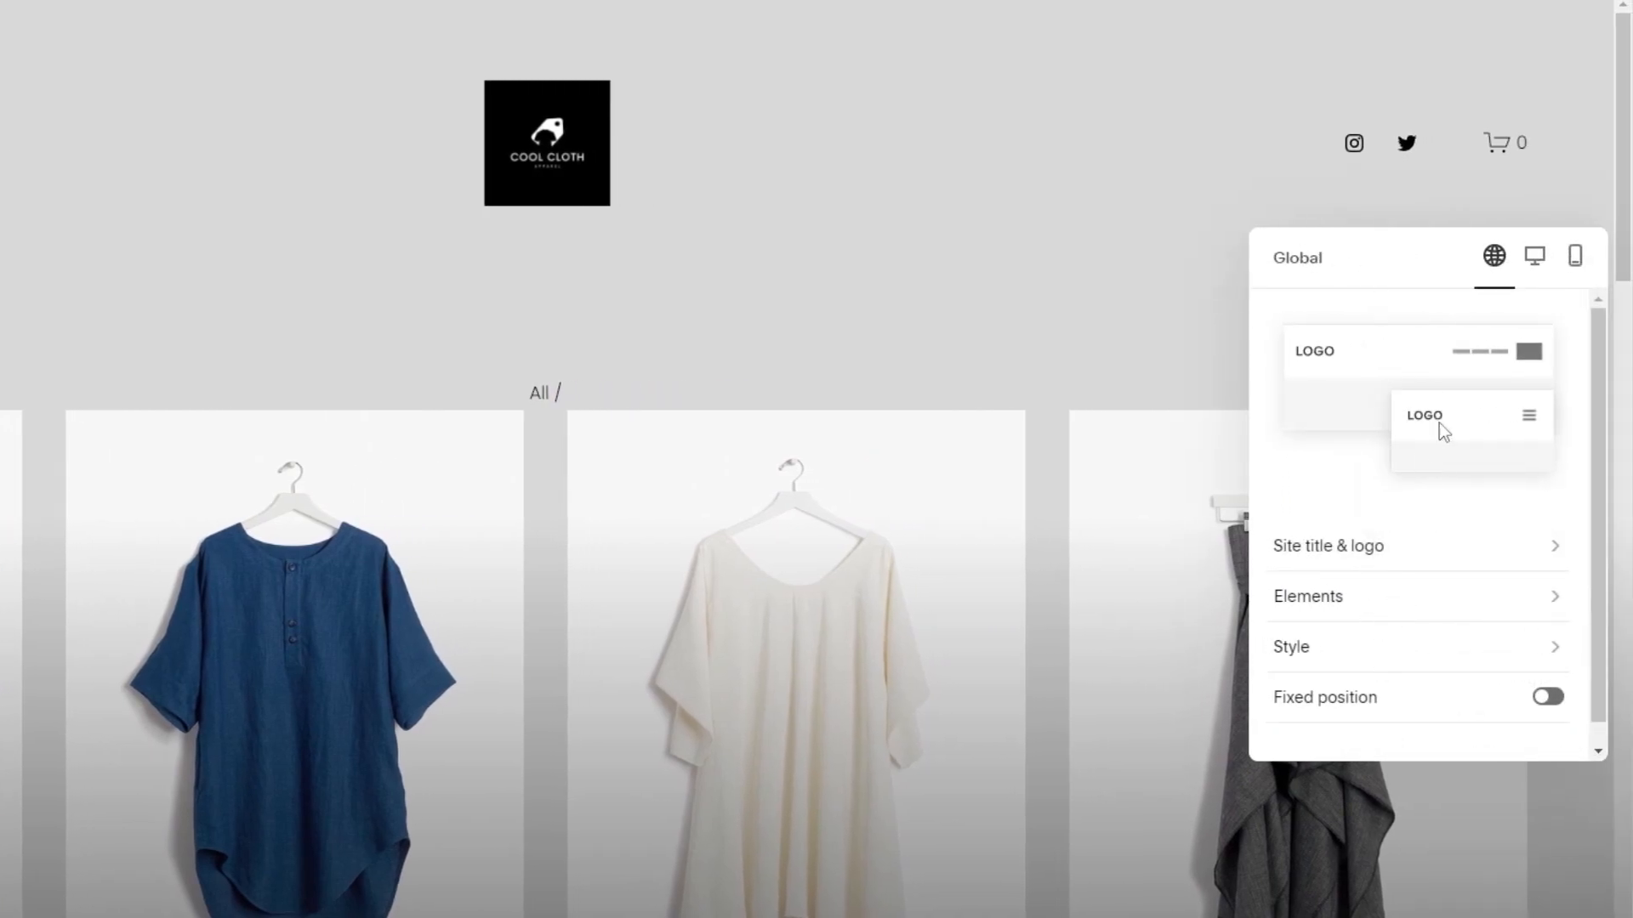
pyautogui.click(1378, 596)
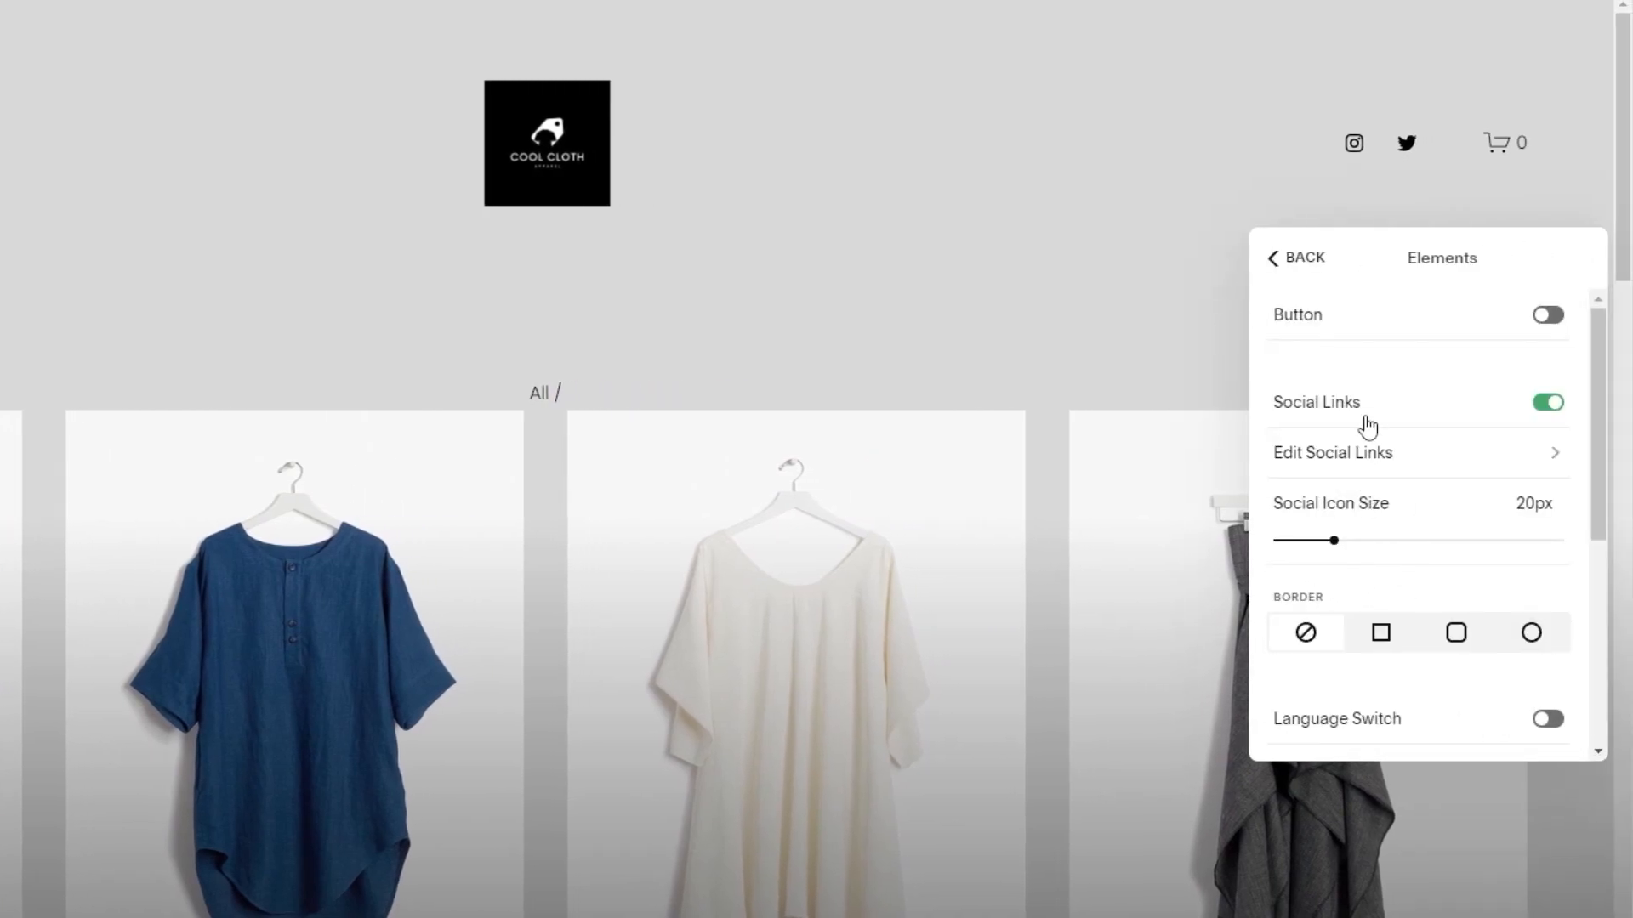
pyautogui.scroll(-1, 1399, 534)
pyautogui.click(1382, 521)
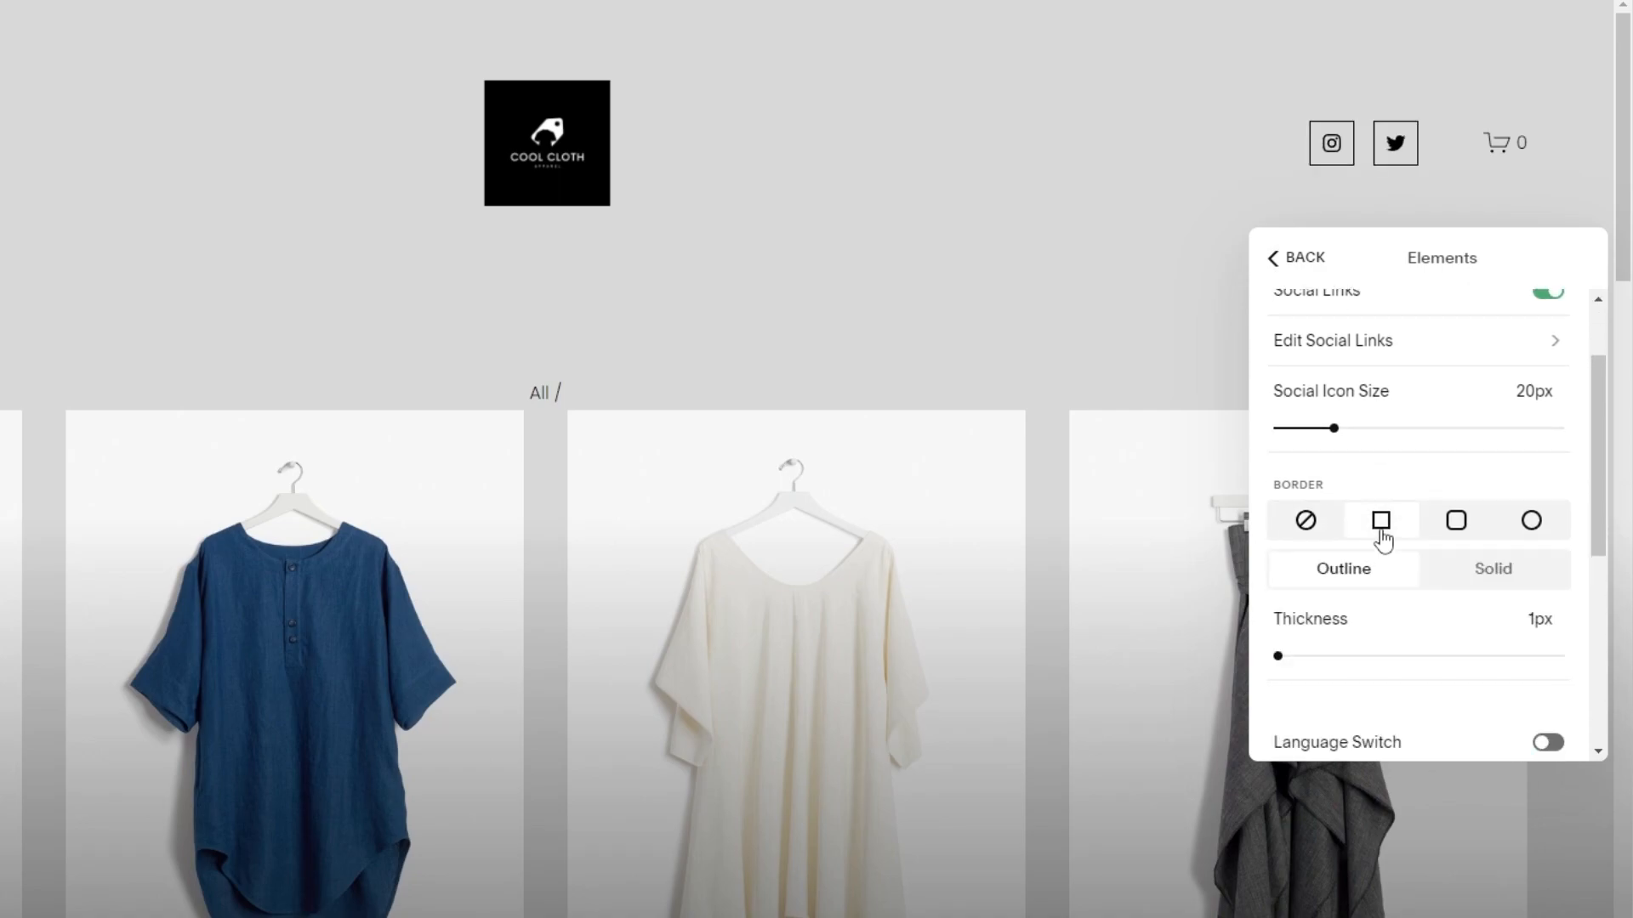
pyautogui.click(1459, 538)
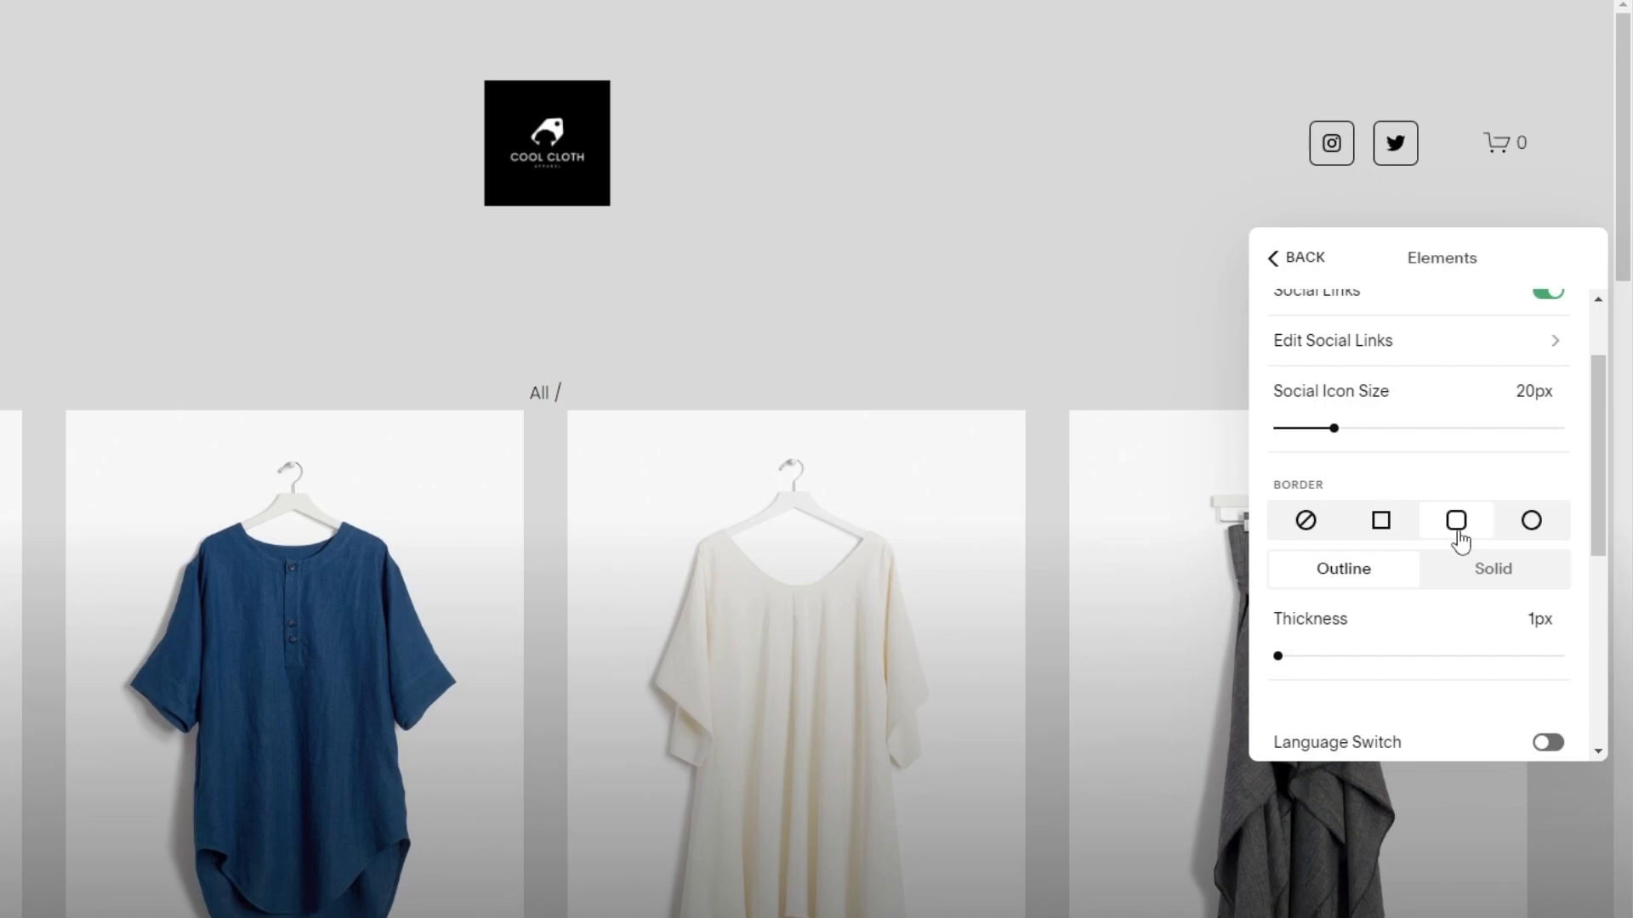
pyautogui.click(1332, 533)
pyautogui.scroll(-2, 1333, 537)
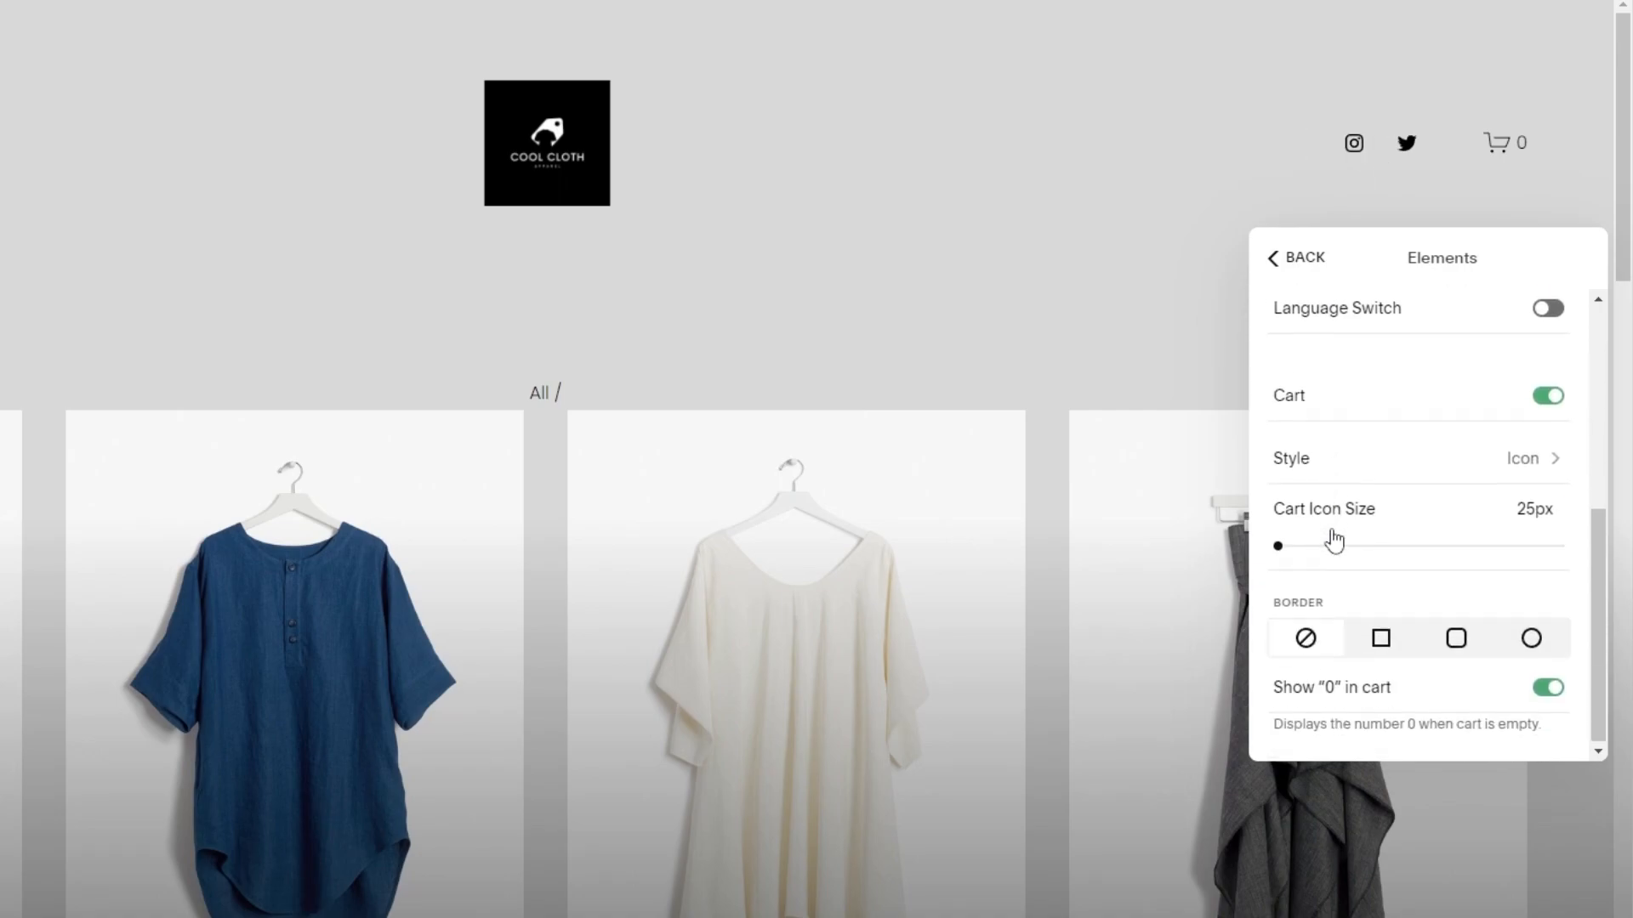
pyautogui.scroll(3, 1361, 680)
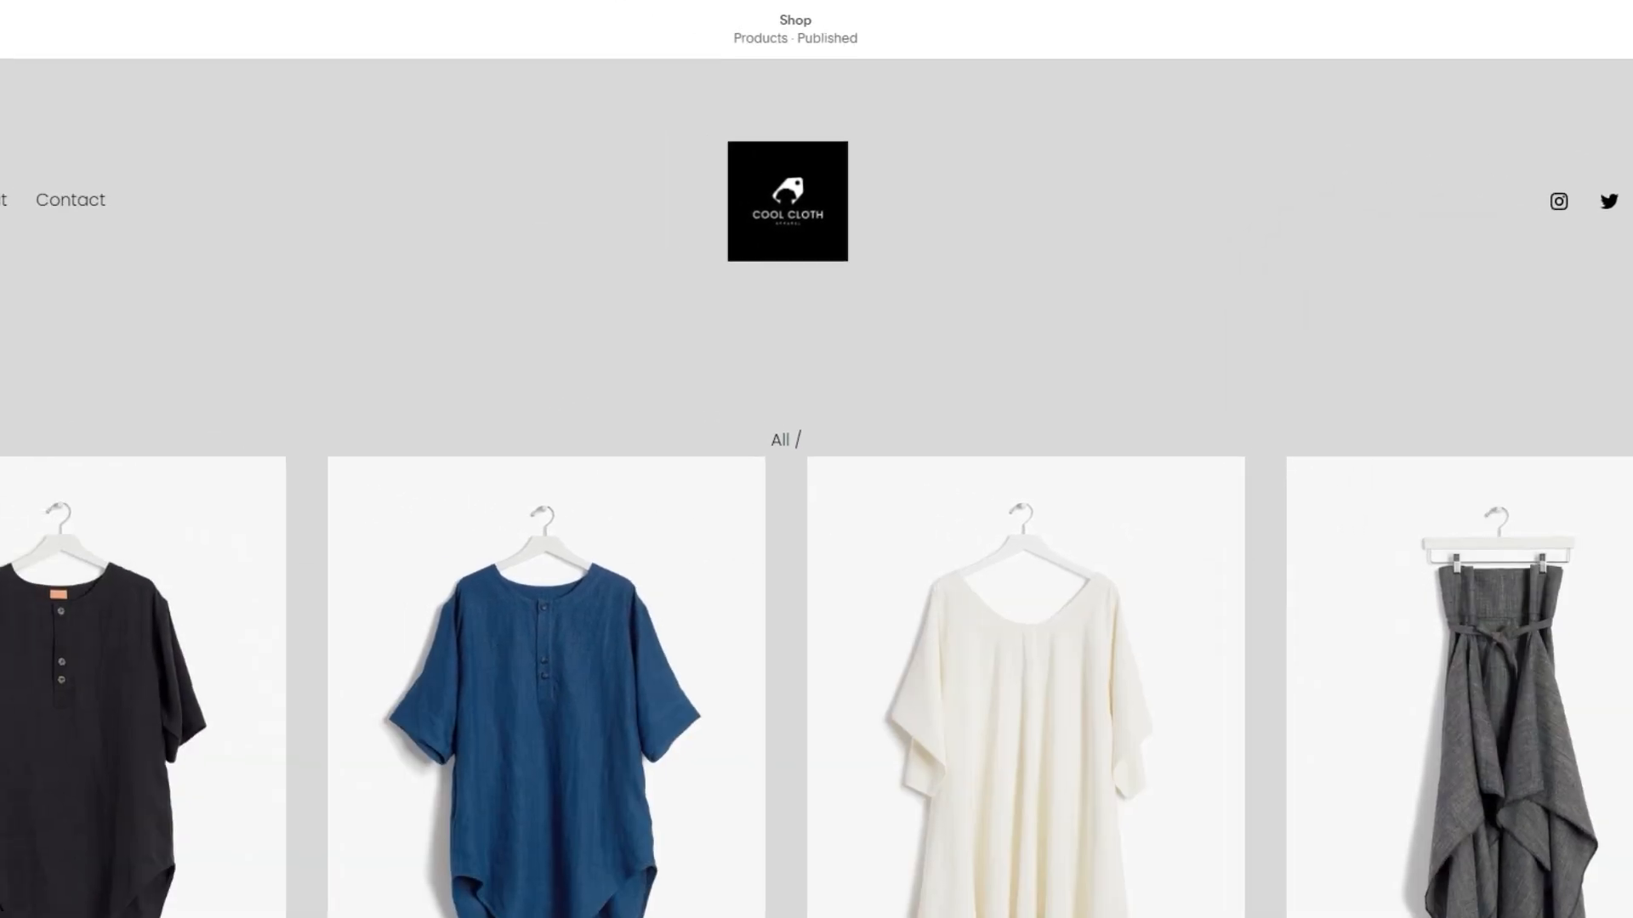
# Step: Save the header changes and look over the product grid on the Shop page
pyautogui.click(42, 80)
pyautogui.click(44, 146)
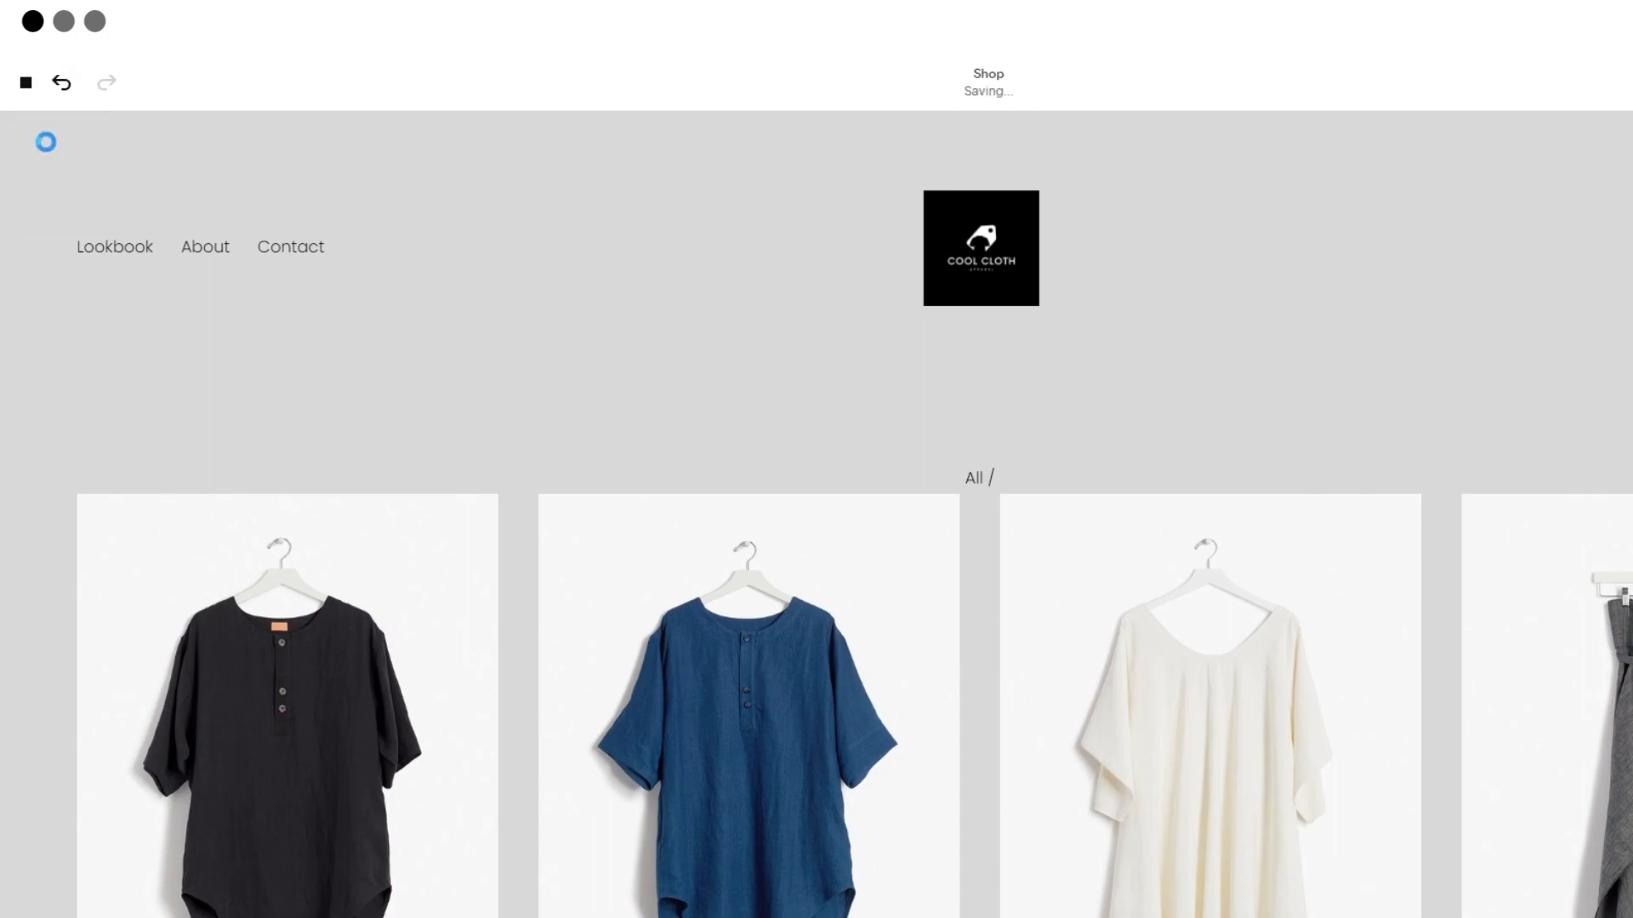
pyautogui.scroll(-8, 957, 466)
pyautogui.scroll(-8, 940, 448)
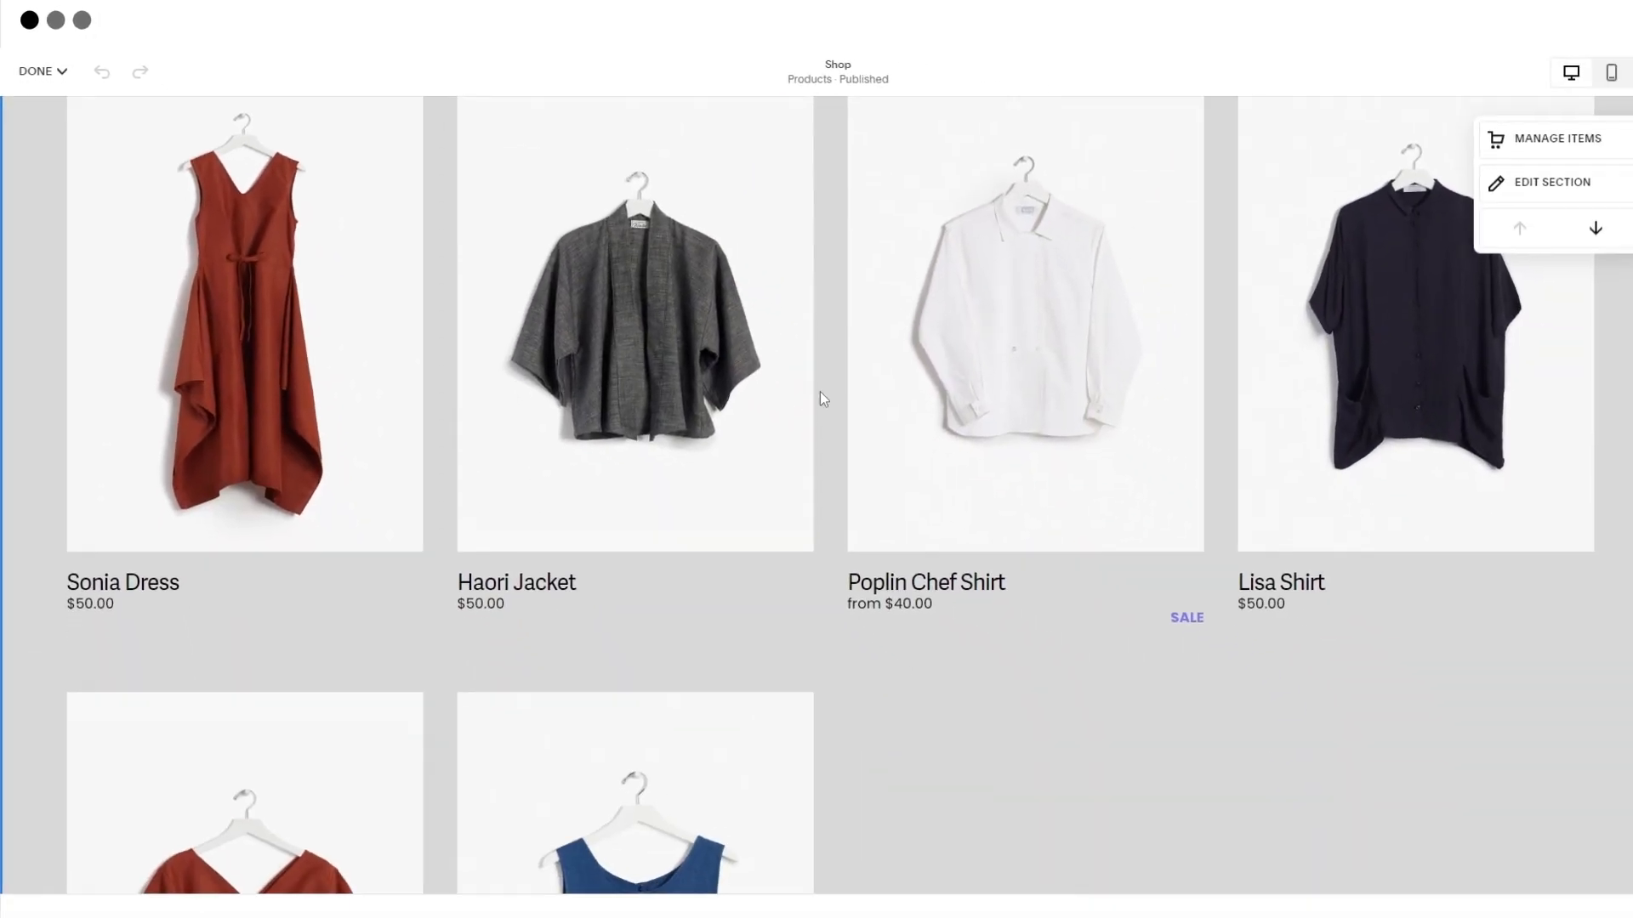
pyautogui.scroll(4, 993, 493)
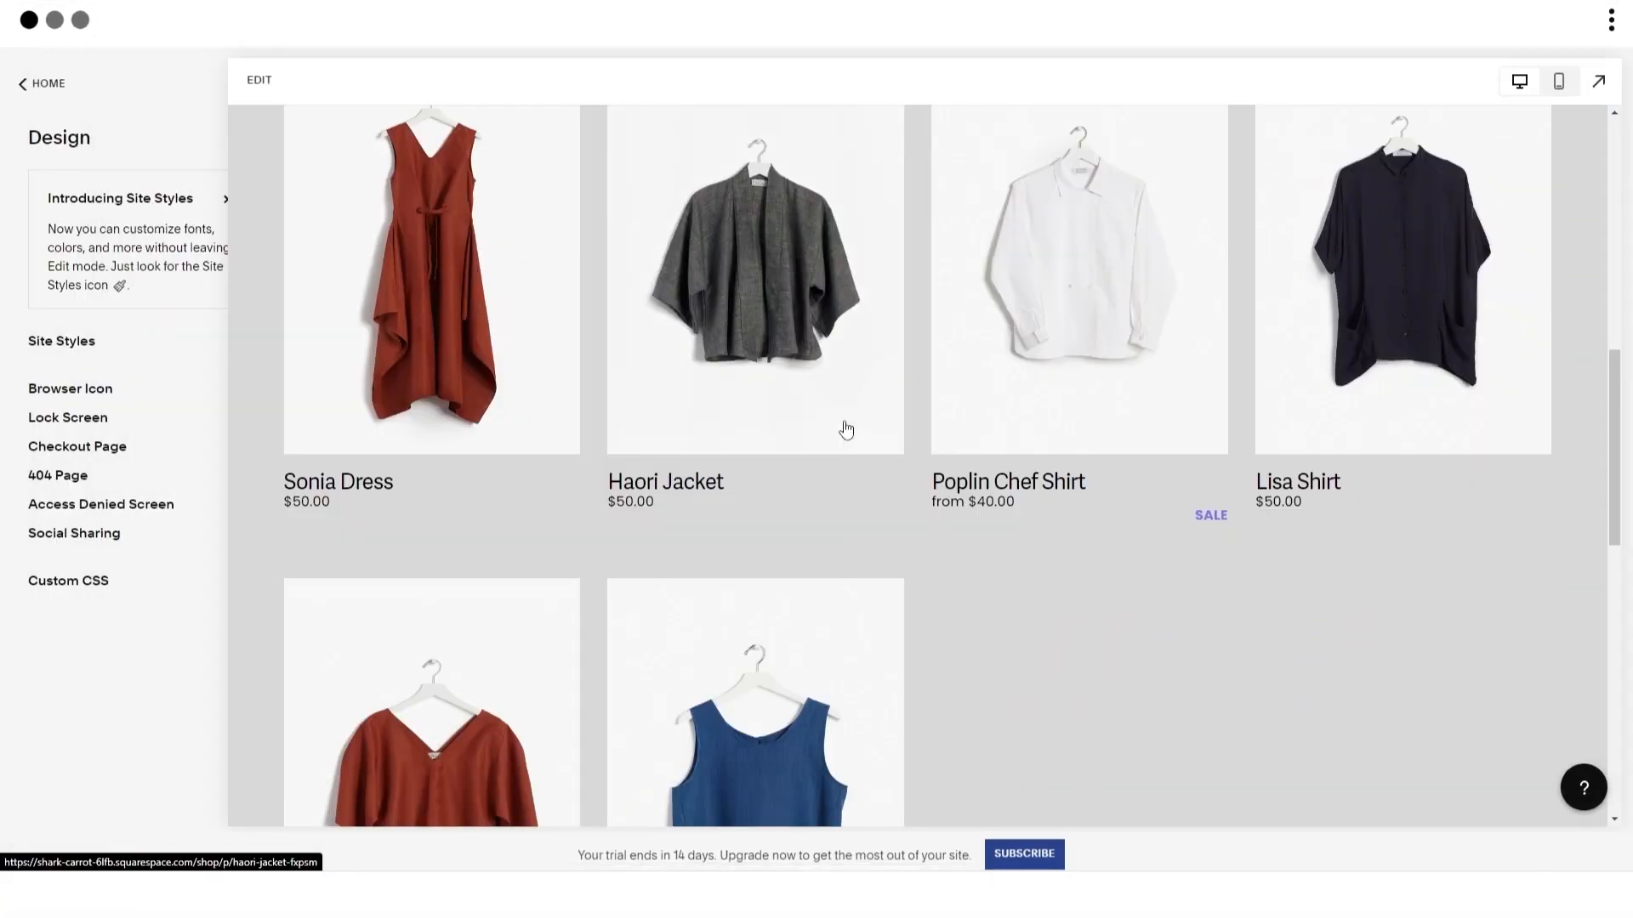
pyautogui.click(846, 430)
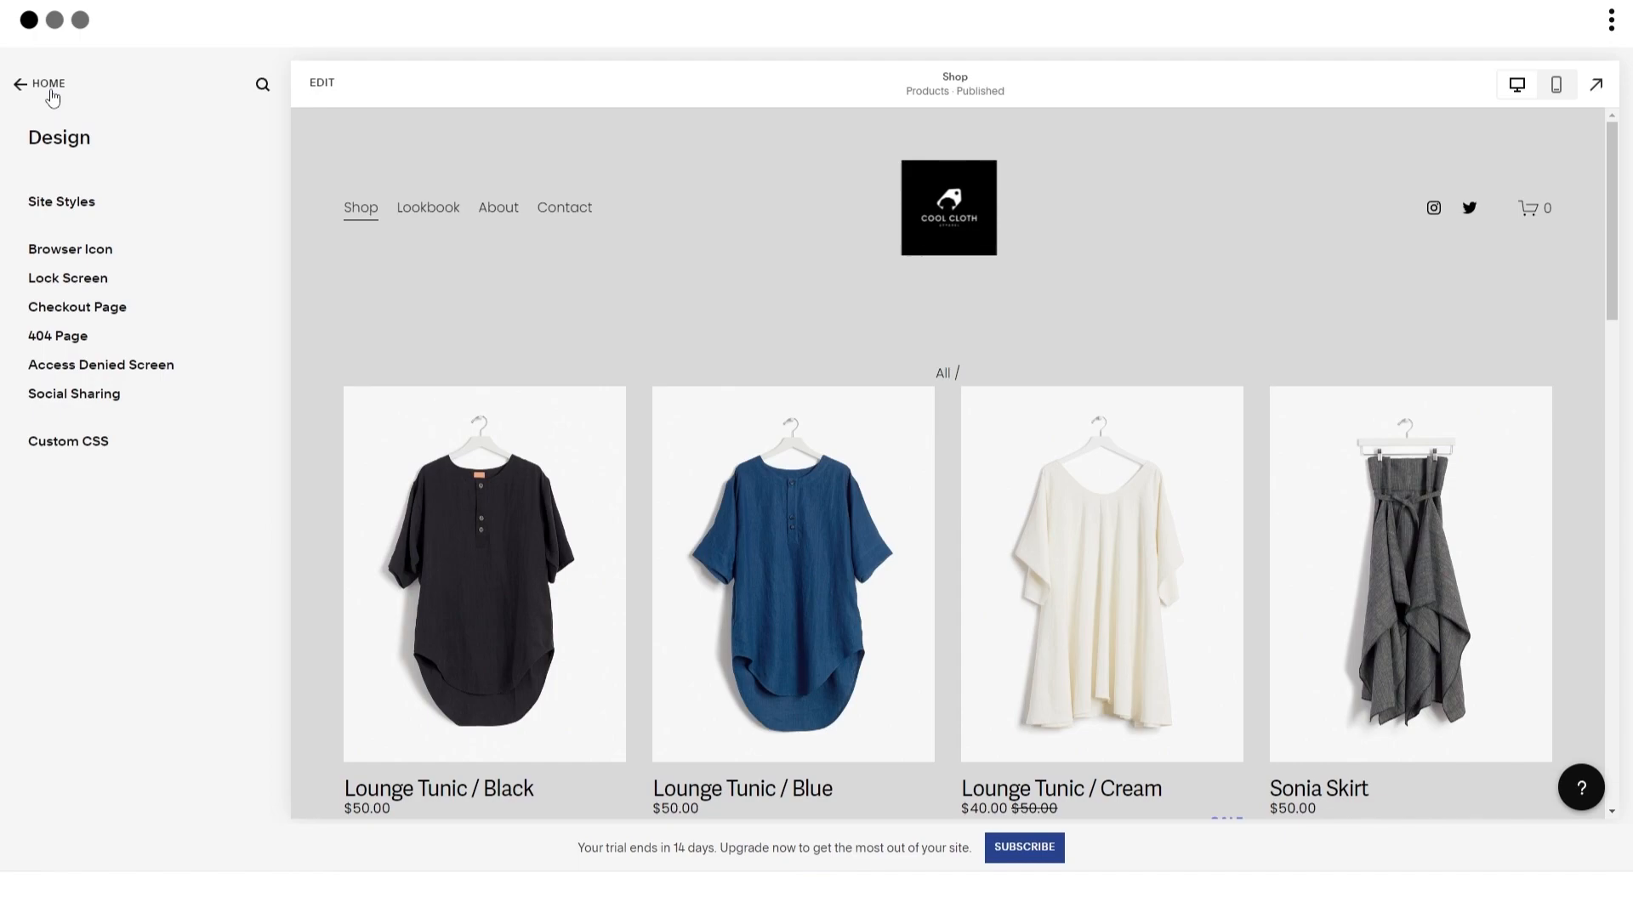
# Step: Open Site Styles from the site's Design settings
pyautogui.click(49, 89)
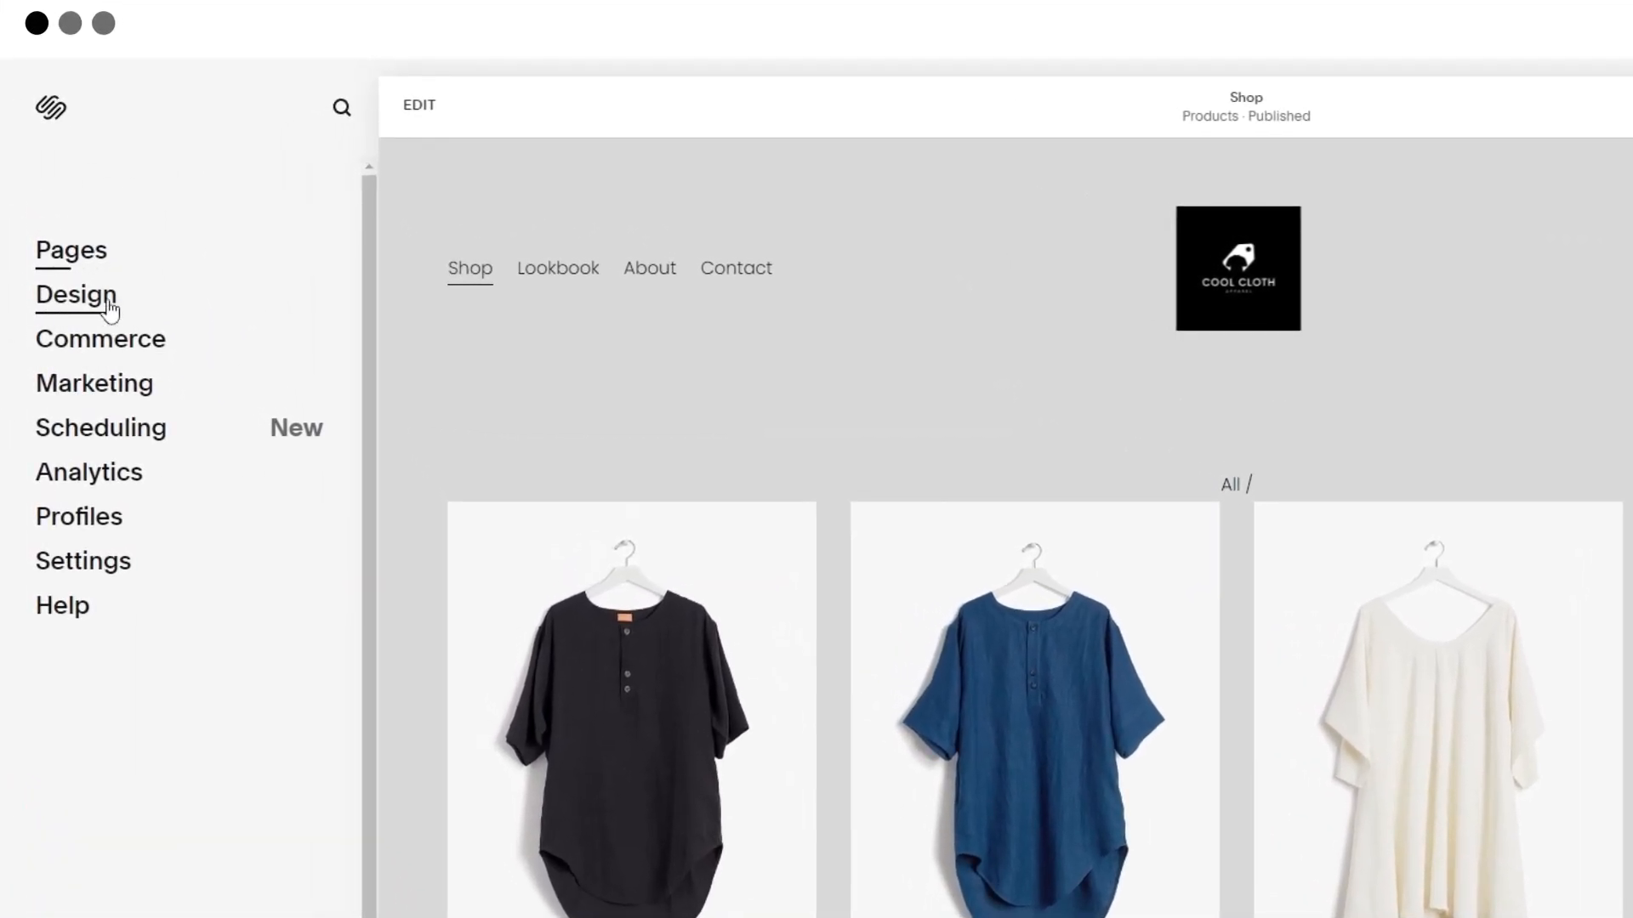
pyautogui.click(98, 296)
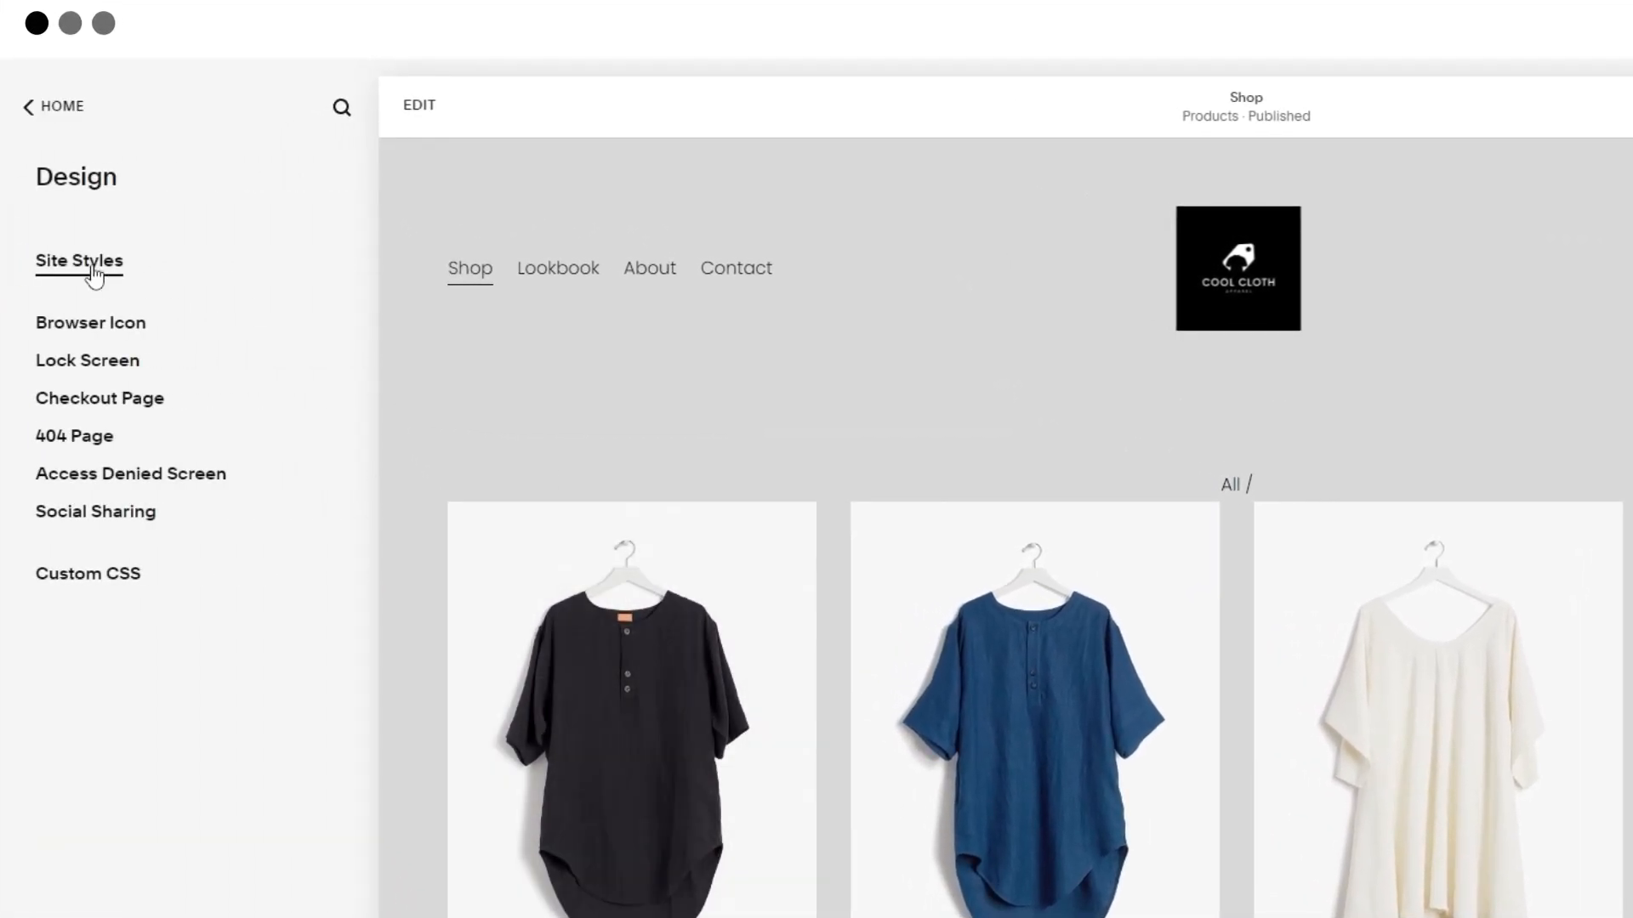
pyautogui.click(93, 274)
# Step: Add the three-column What People Are Saying layout from the Quotes category as a new section above the product grid
pyautogui.moveTo(834, 219)
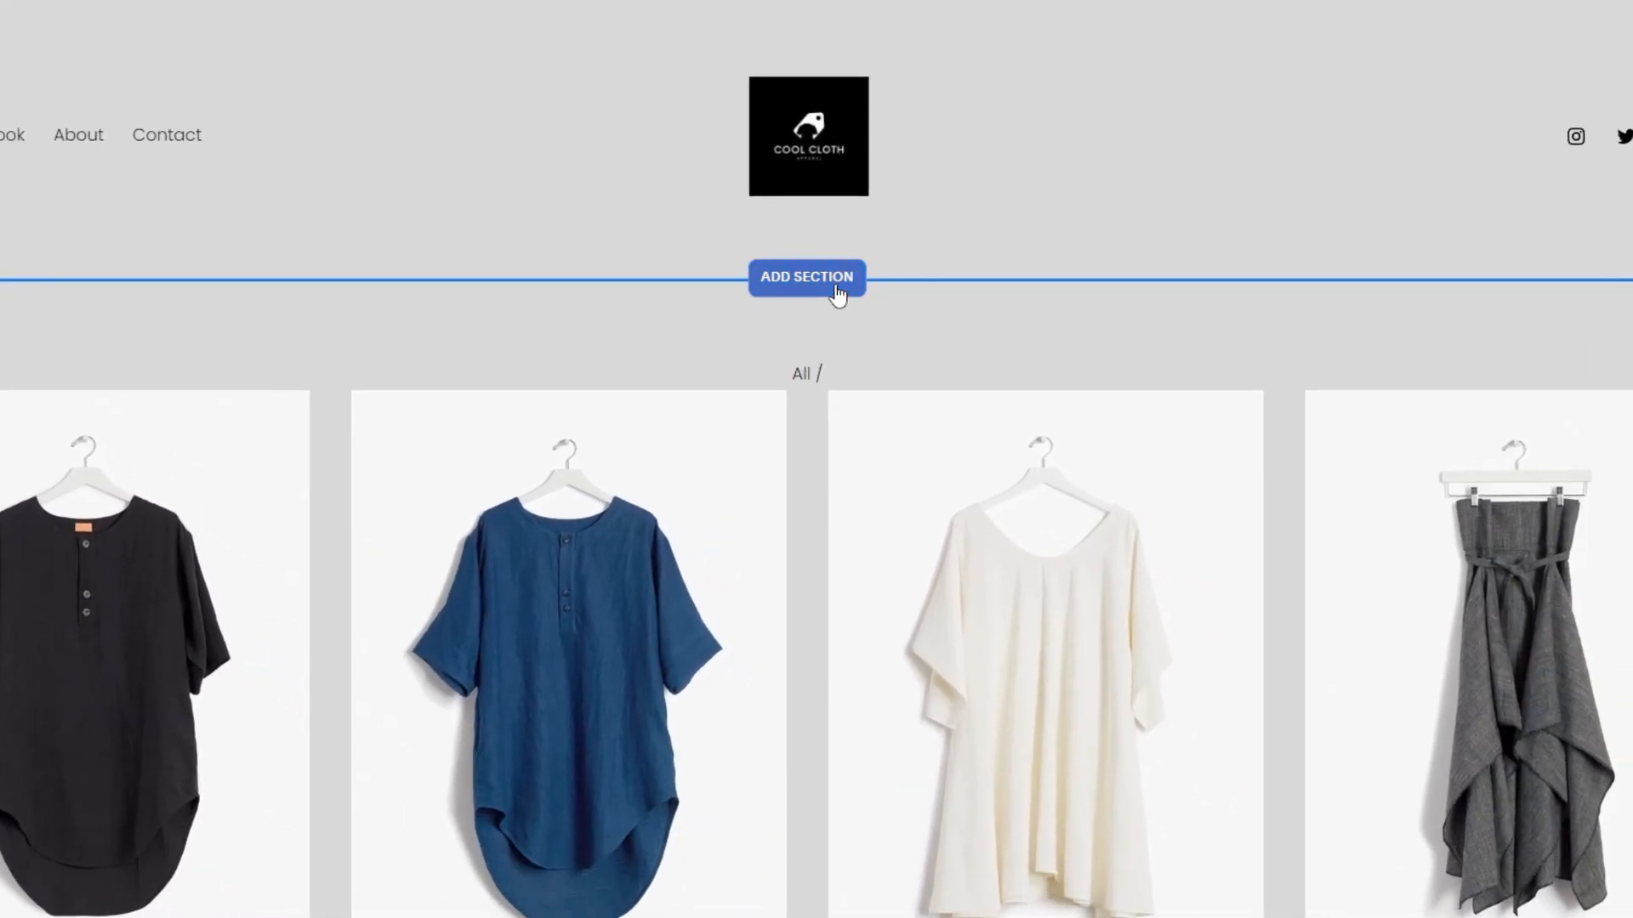
pyautogui.click(837, 292)
pyautogui.scroll(-2, 837, 391)
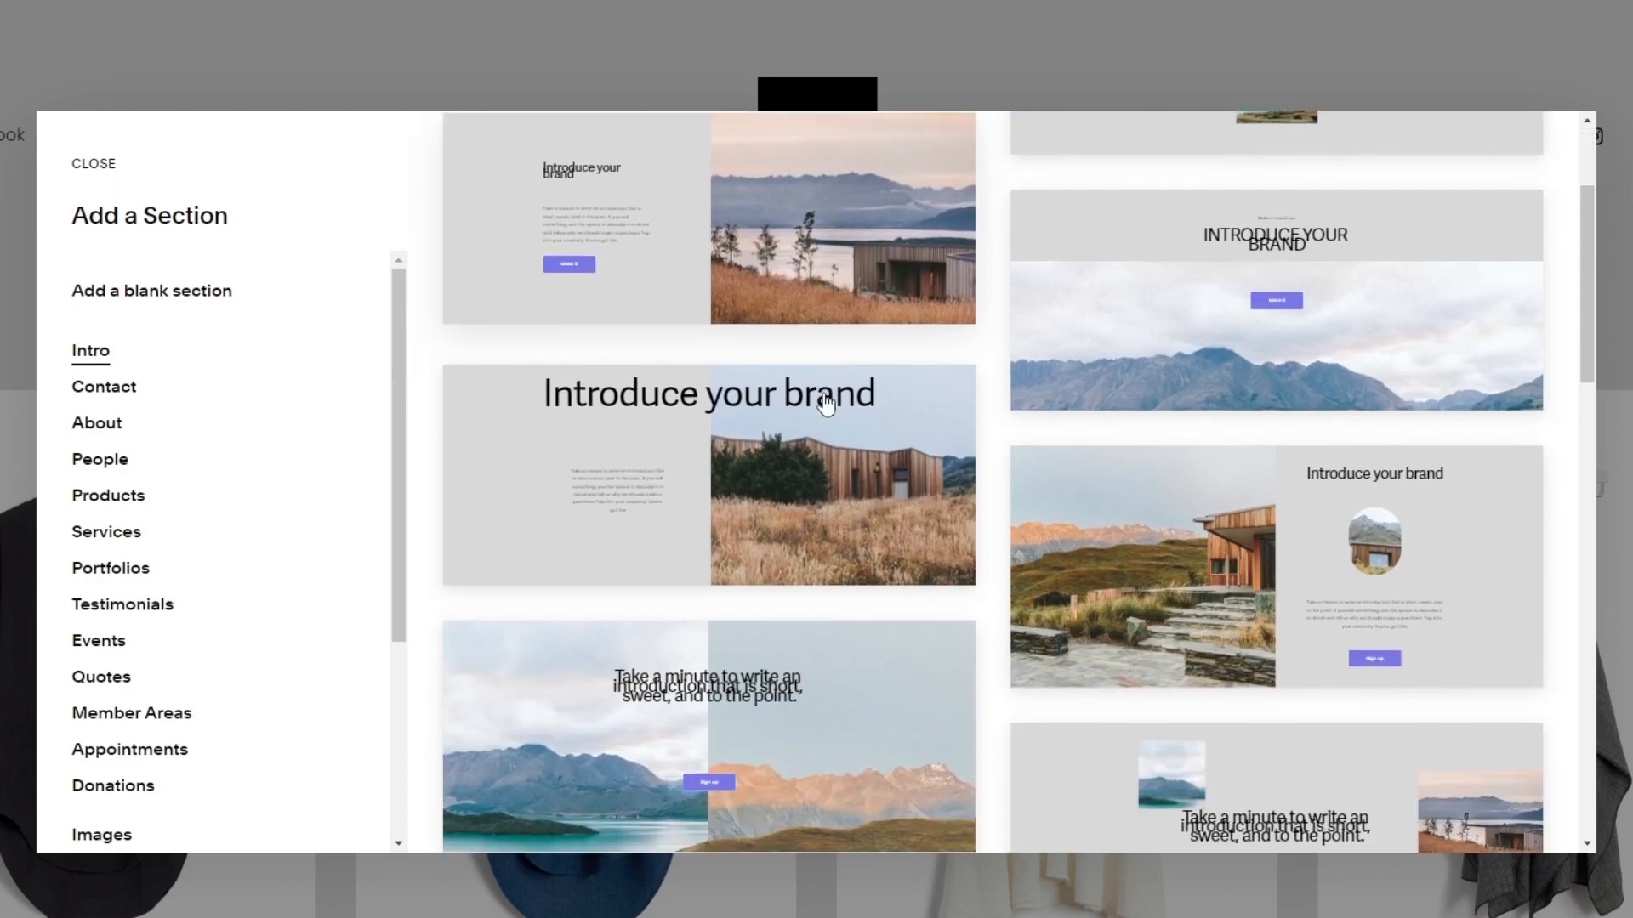
pyautogui.scroll(-2, 828, 408)
pyautogui.scroll(-2, 130, 387)
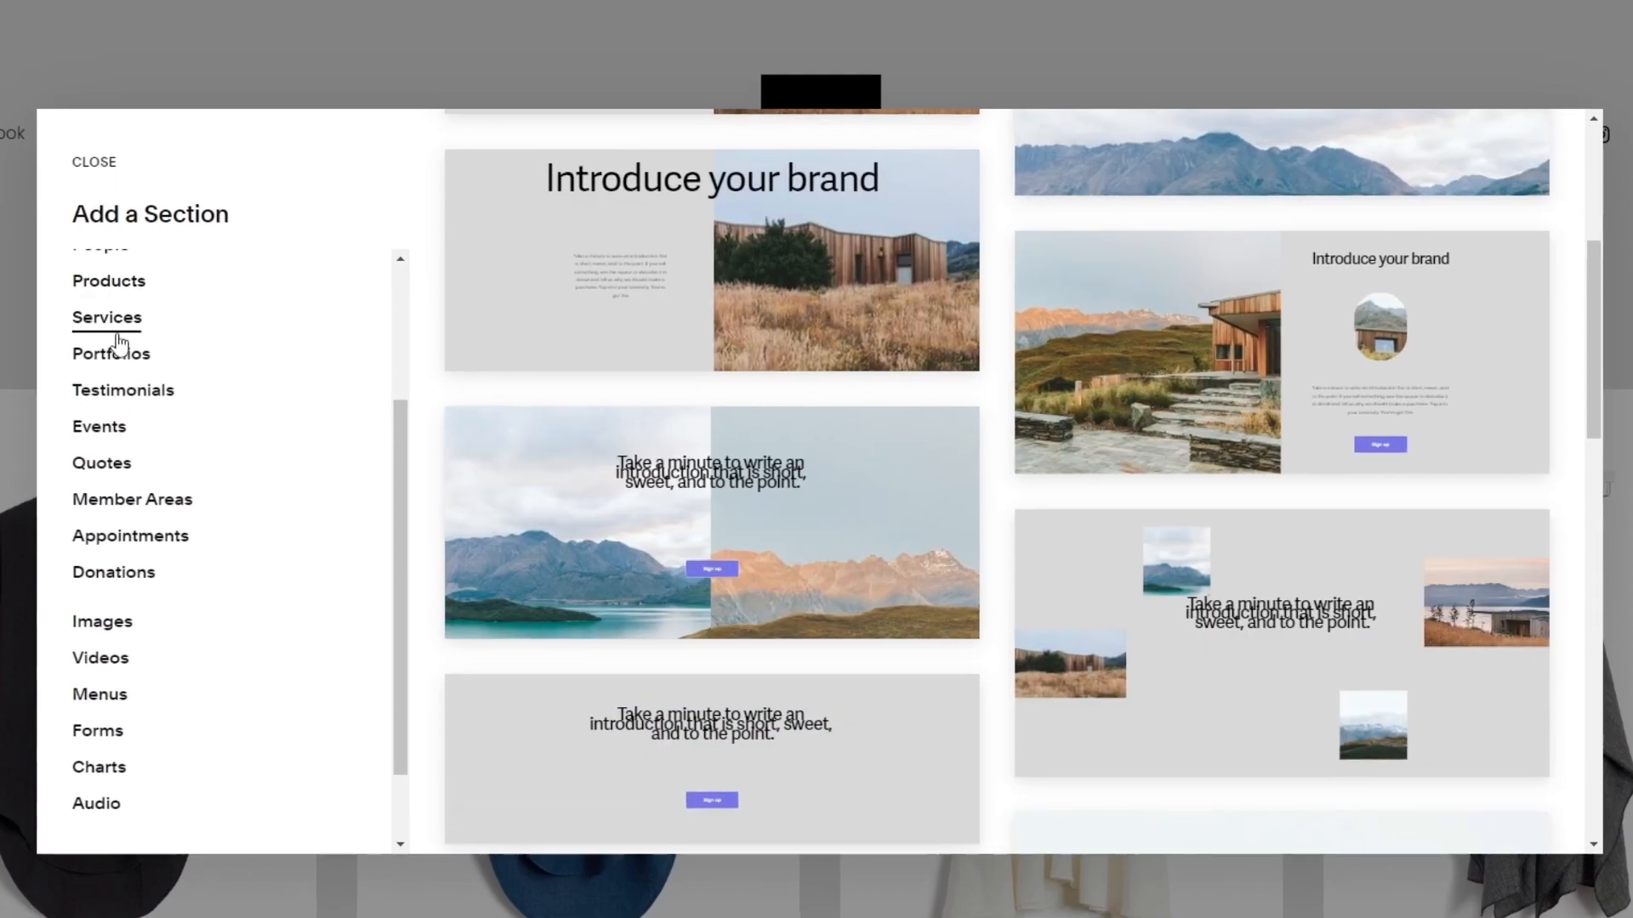
pyautogui.scroll(-2, 125, 340)
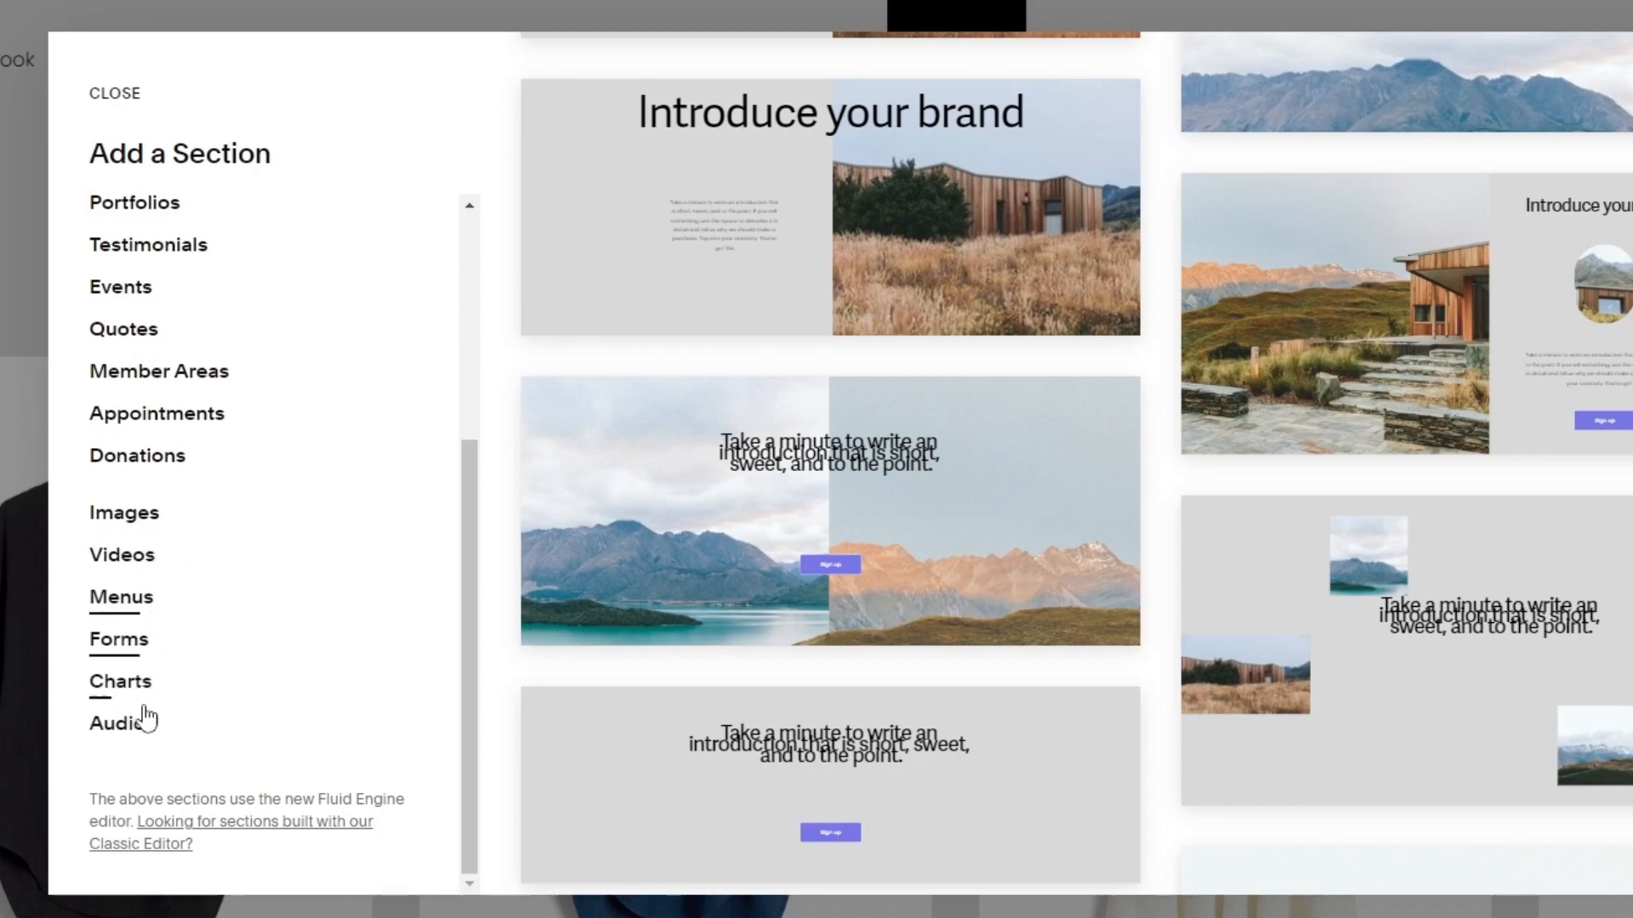
pyautogui.scroll(3, 146, 723)
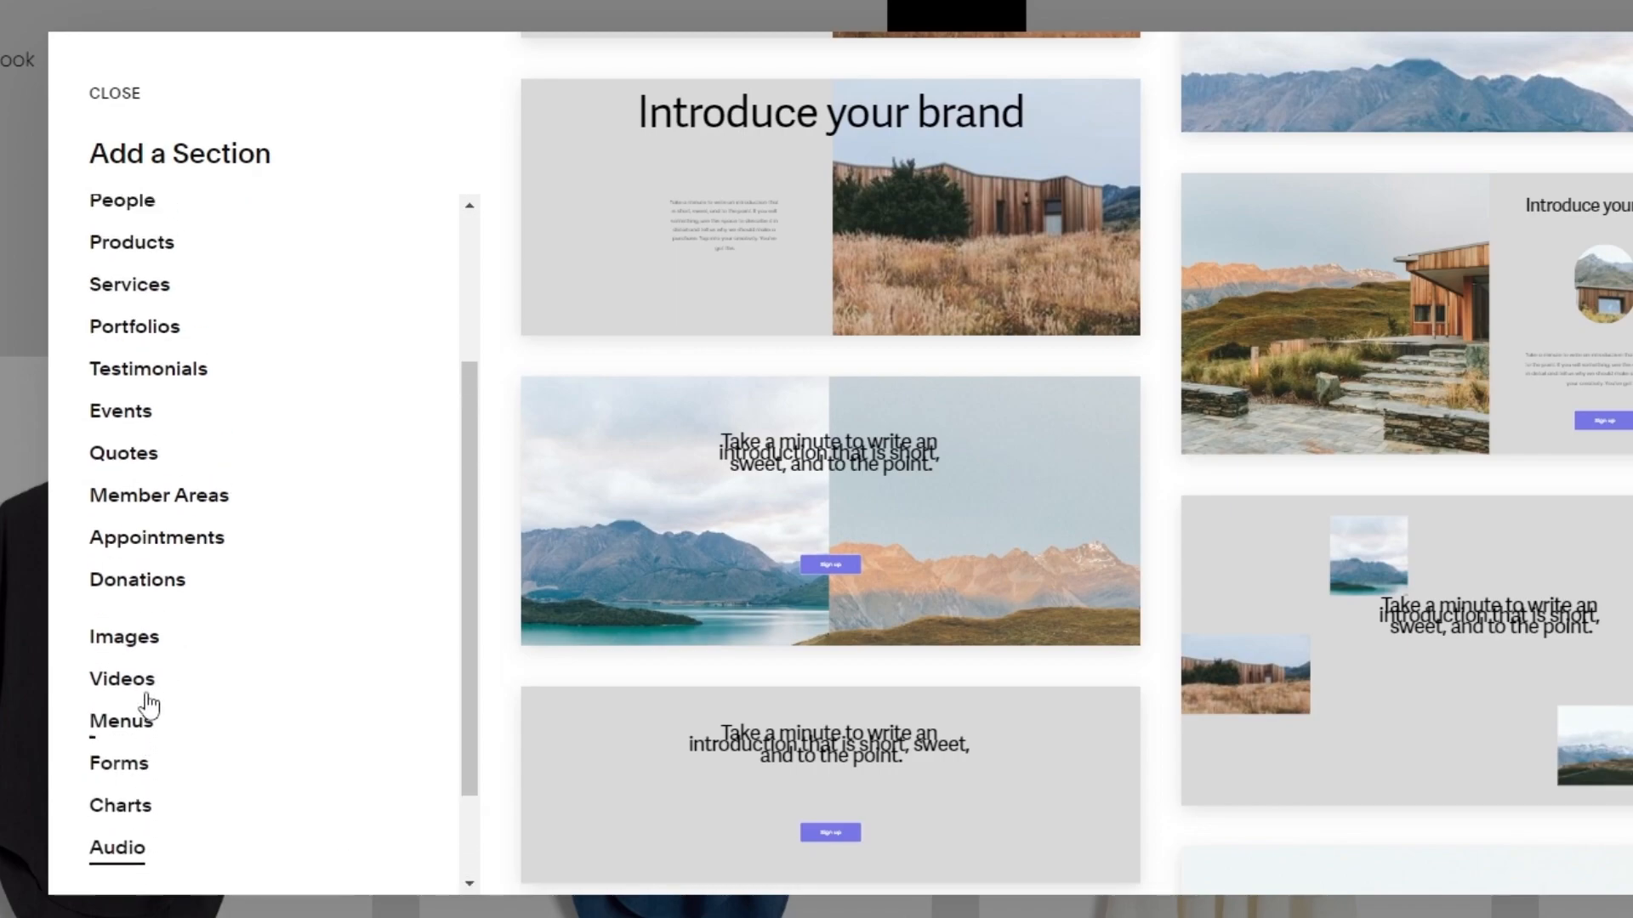
pyautogui.scroll(3, 145, 443)
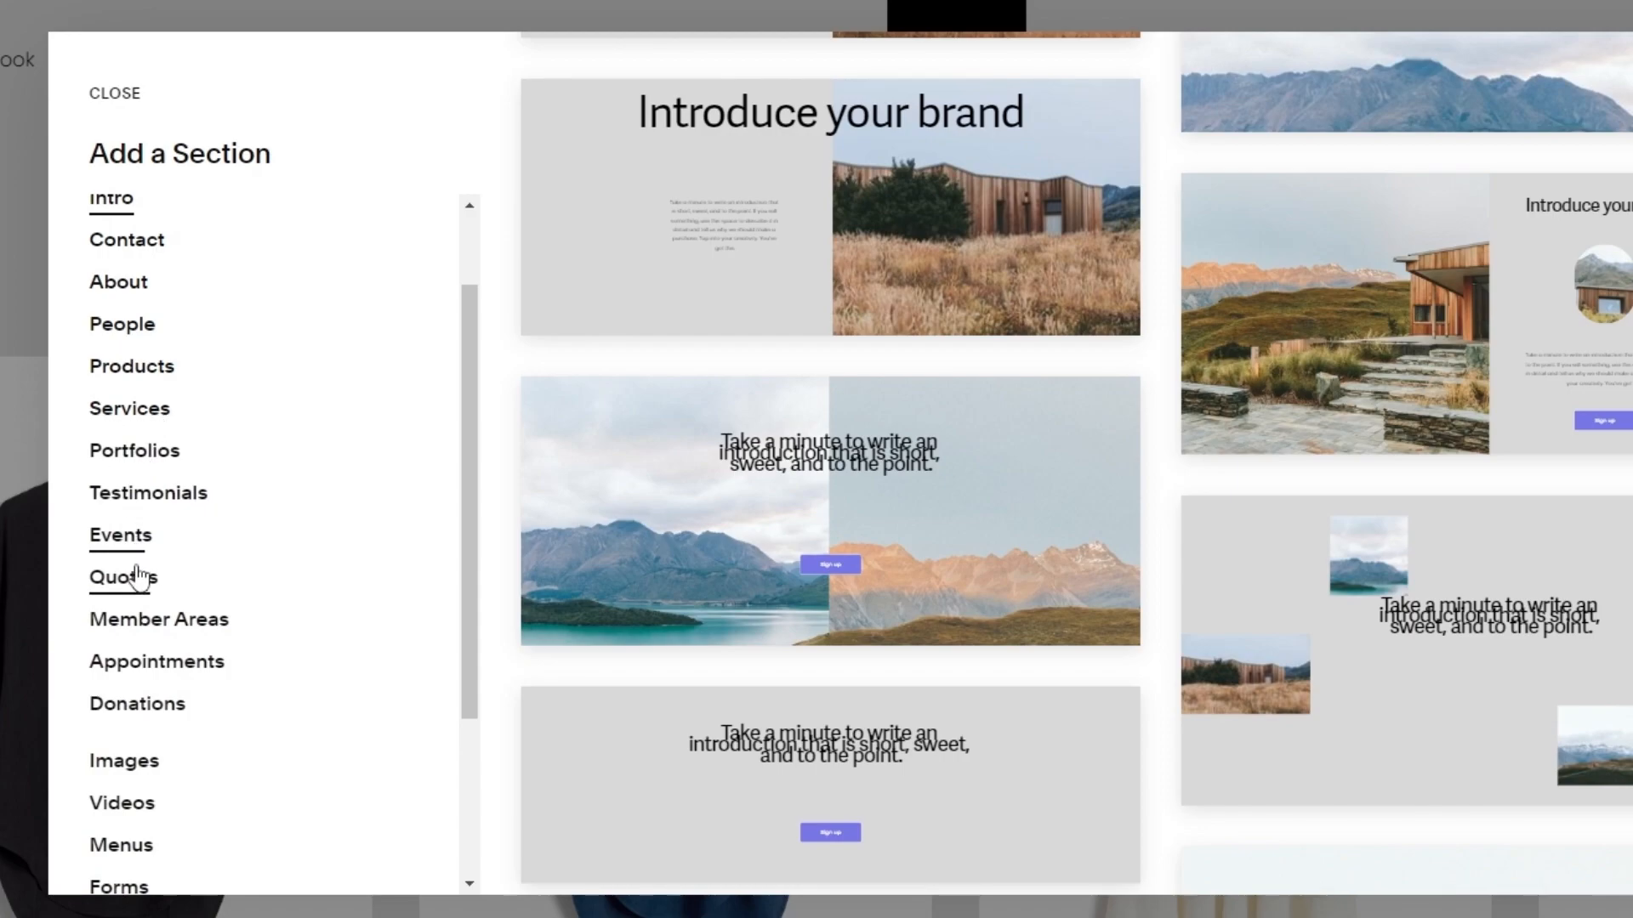
pyautogui.click(139, 585)
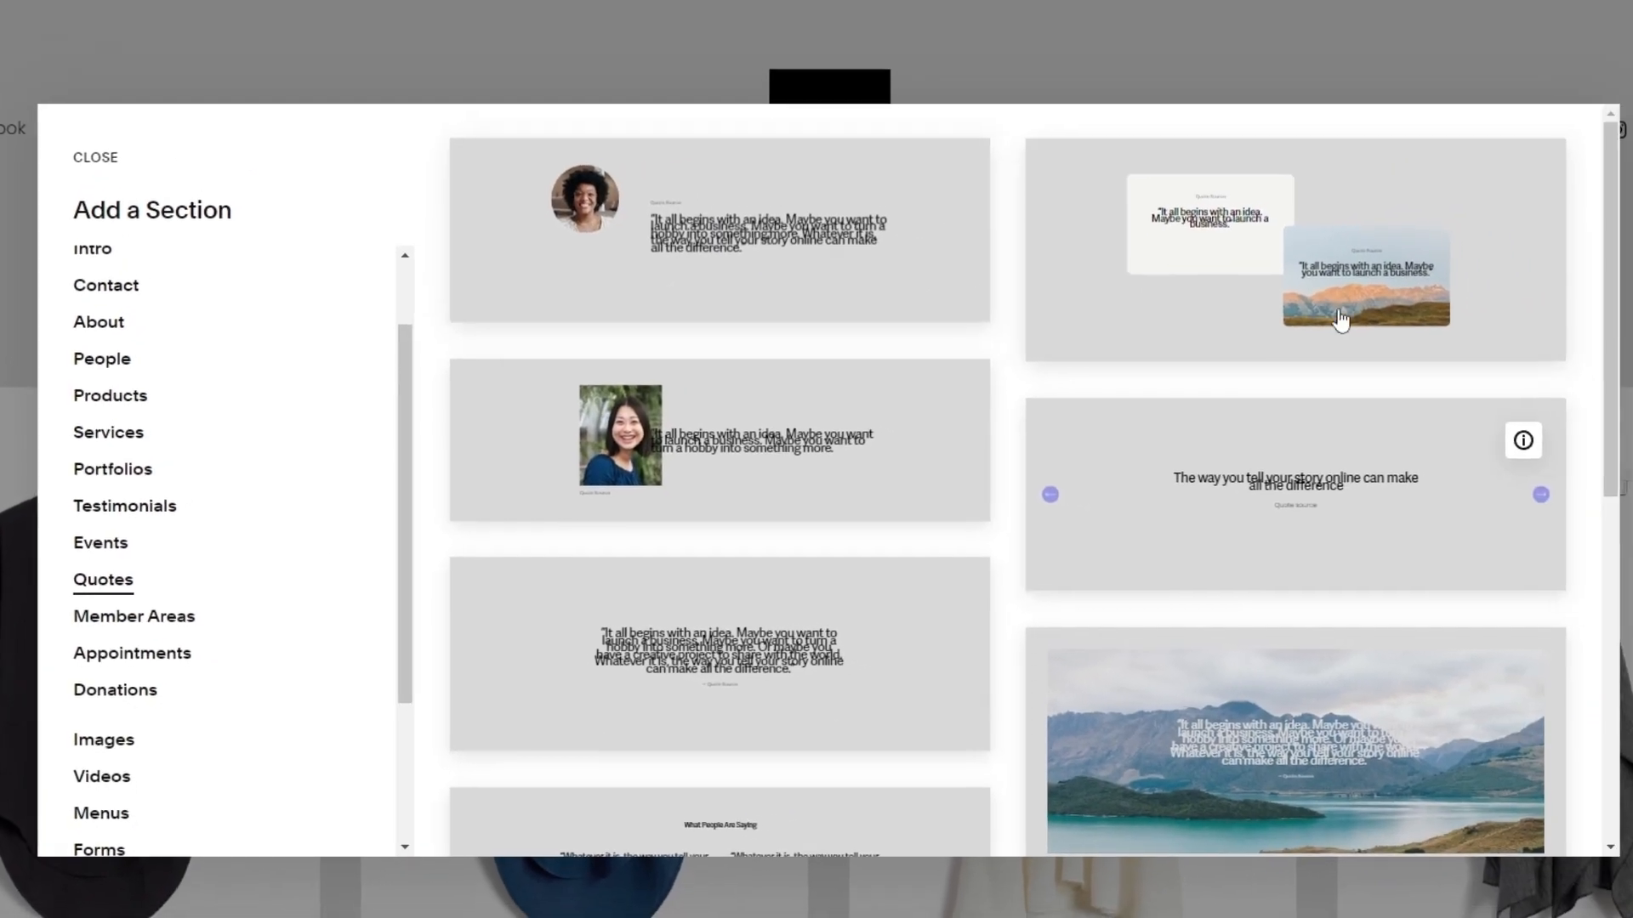
pyautogui.scroll(-7, 1213, 422)
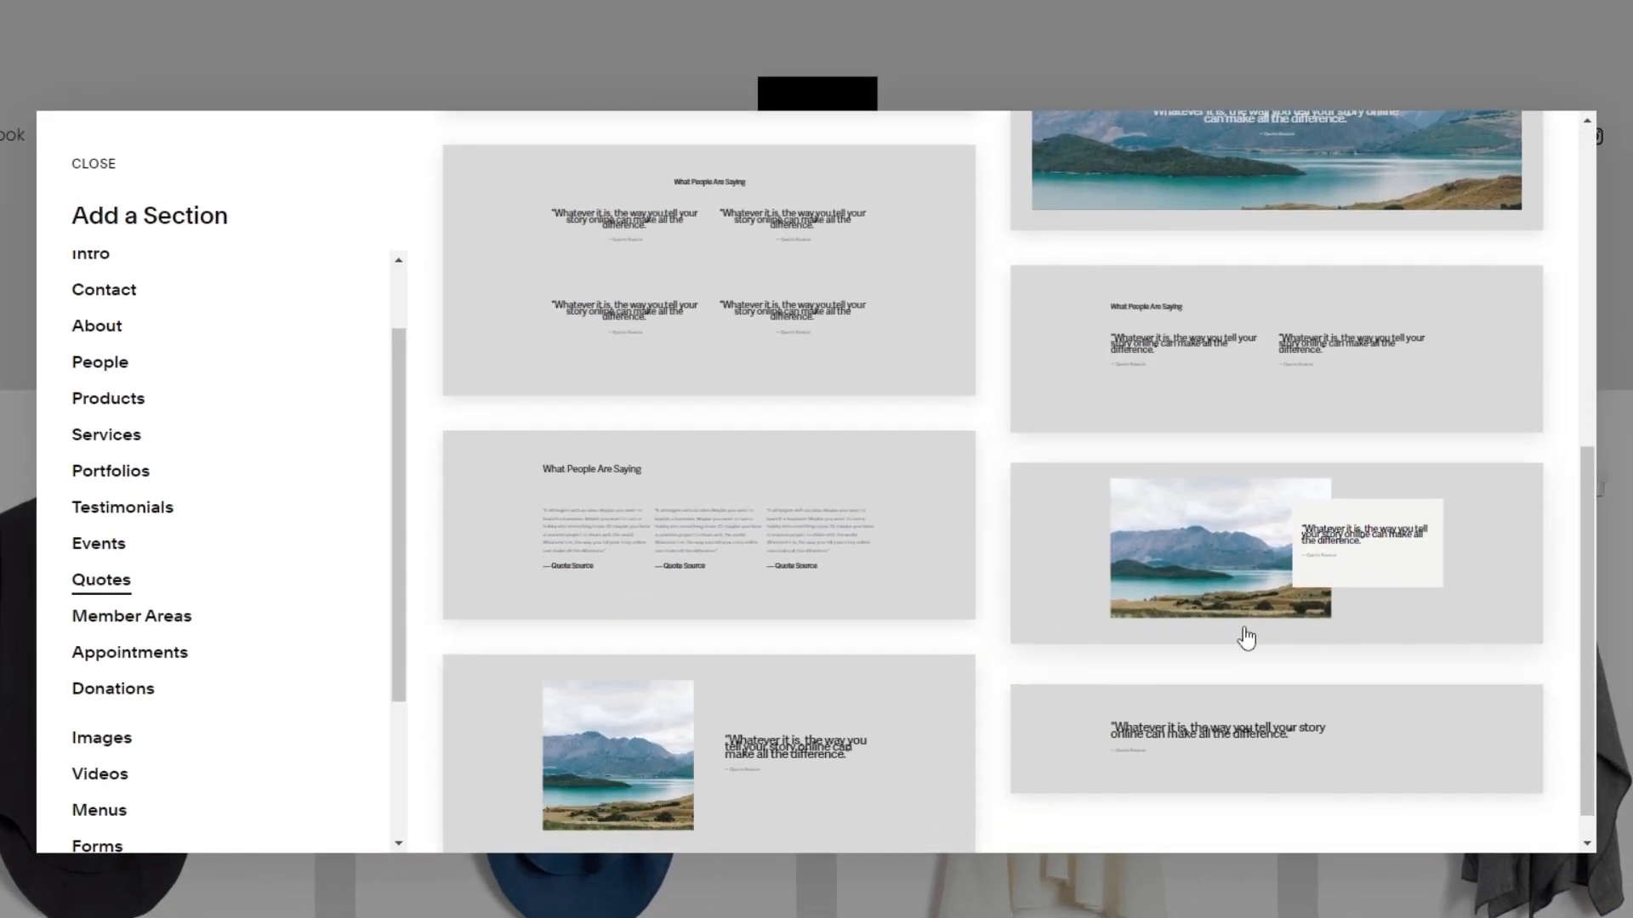
pyautogui.scroll(5, 874, 699)
pyautogui.scroll(-2, 875, 706)
pyautogui.click(681, 722)
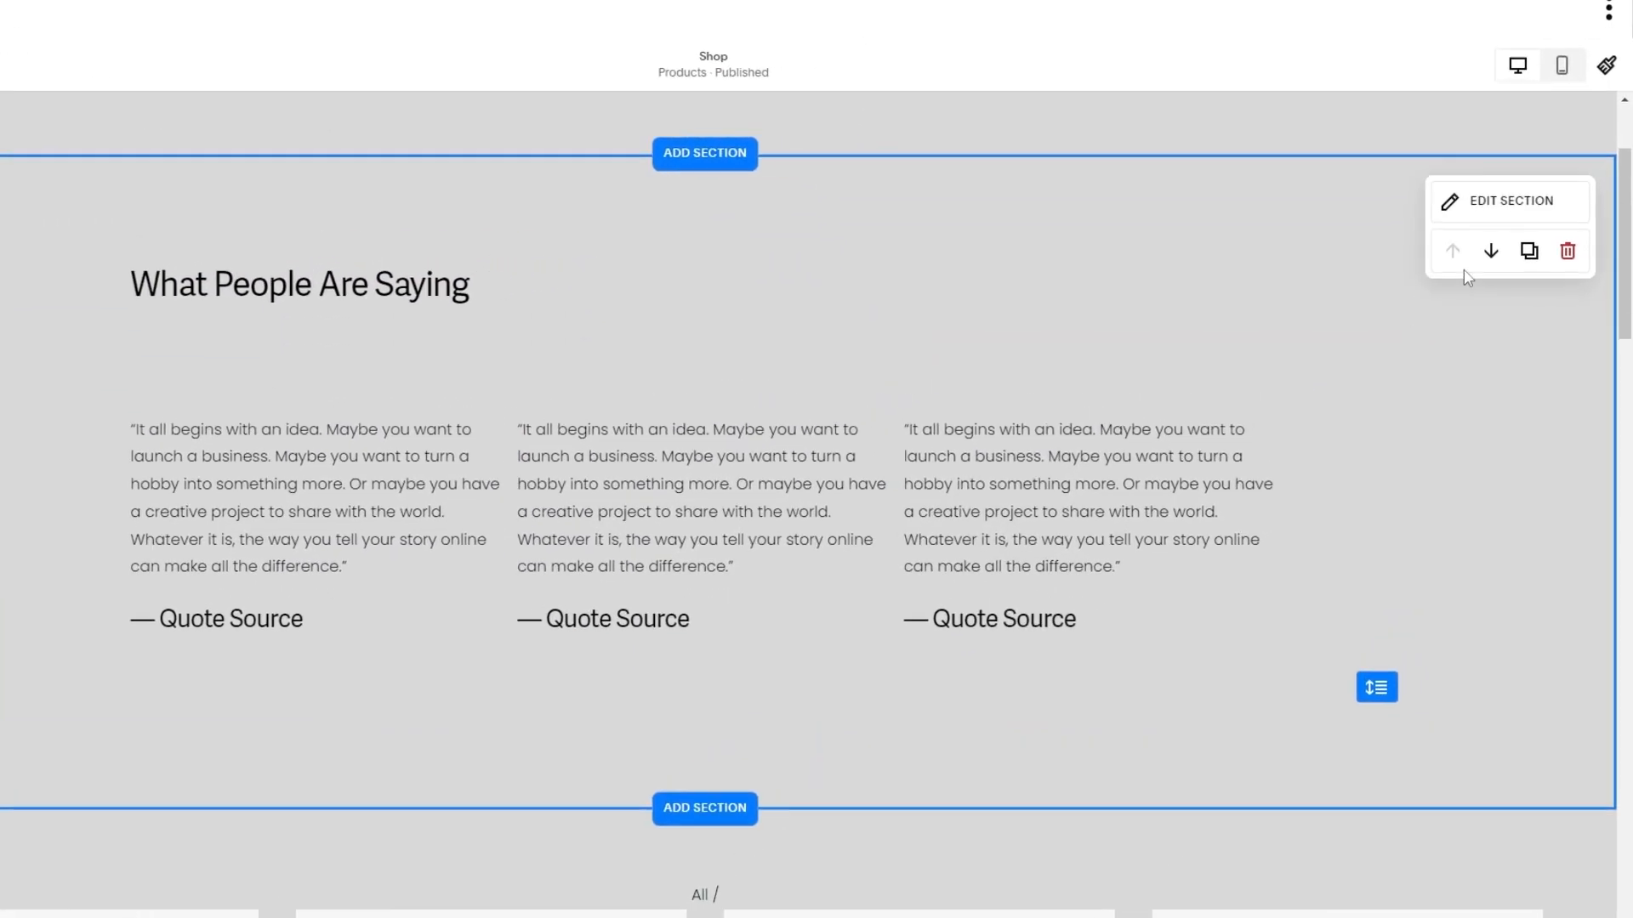
# Step: Move the What People Are Saying section below the product grid
pyautogui.click(1431, 316)
pyautogui.scroll(3, 1431, 317)
pyautogui.scroll(-10, 1440, 408)
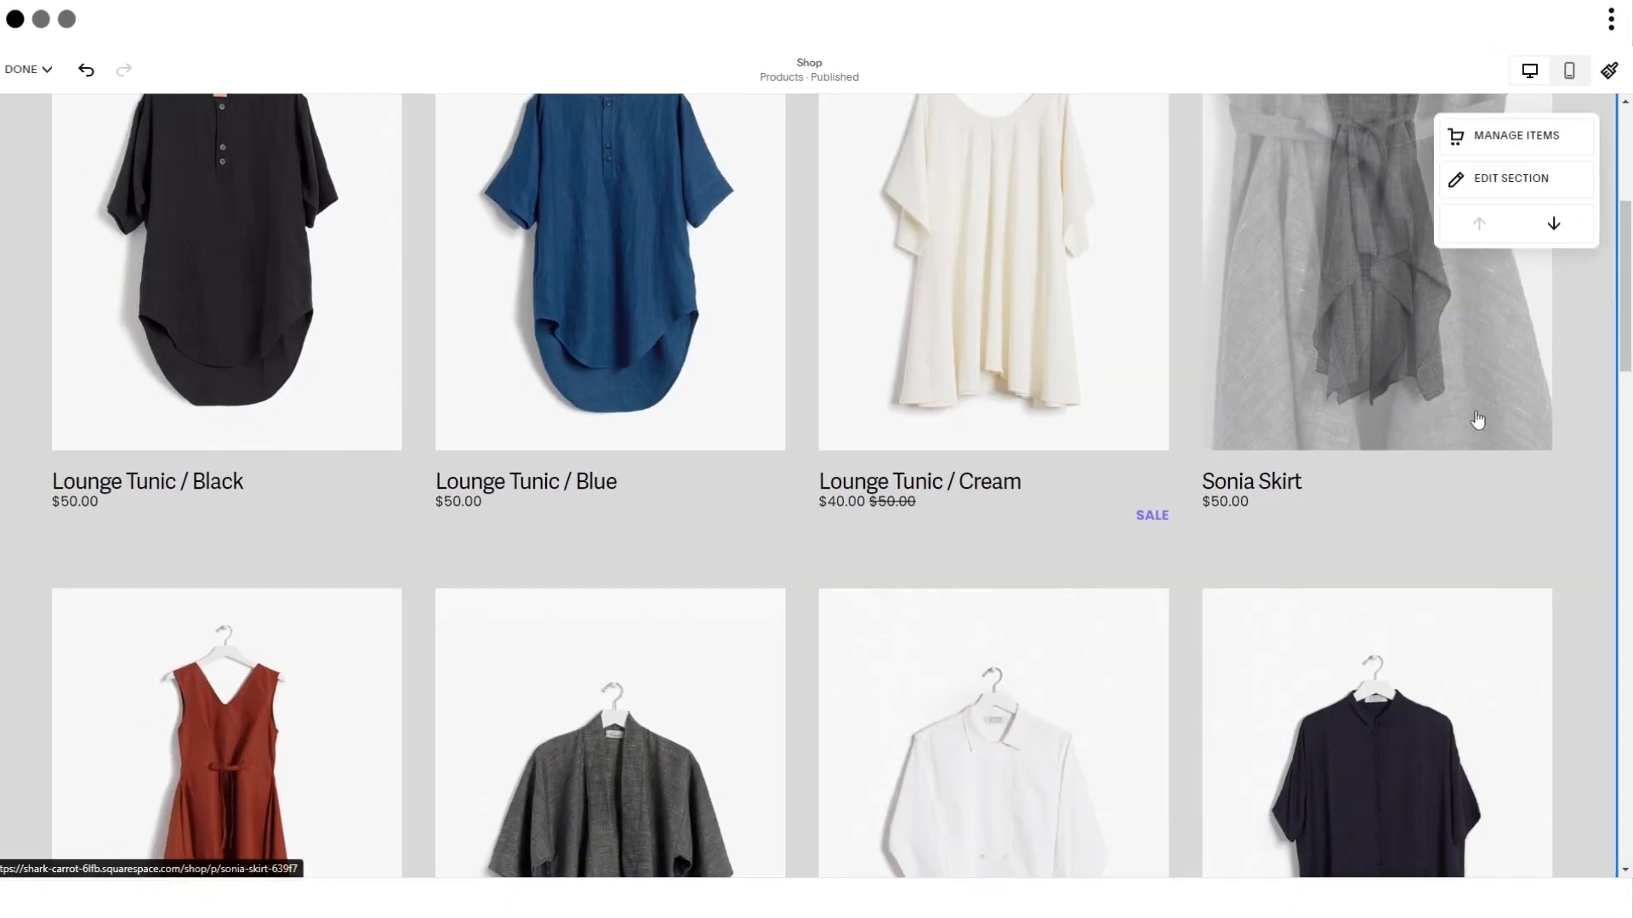
pyautogui.scroll(-14, 1458, 434)
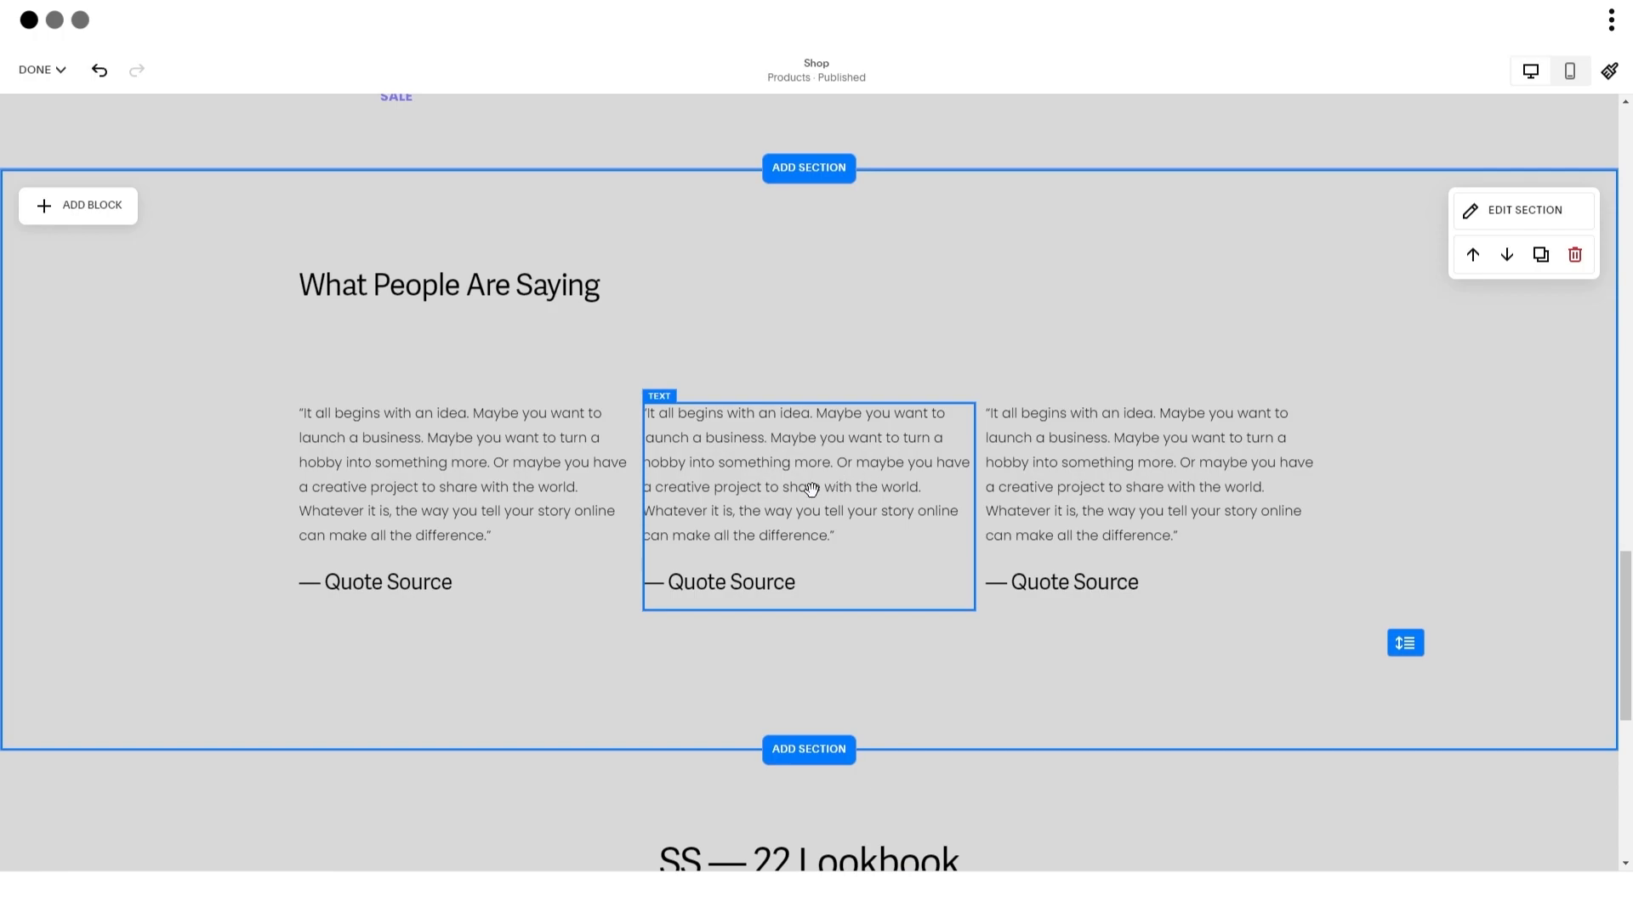
# Step: Review the Shop page layout from the header to the footer
pyautogui.scroll(-2, 619, 520)
pyautogui.scroll(2, 541, 518)
pyautogui.scroll(15, 668, 496)
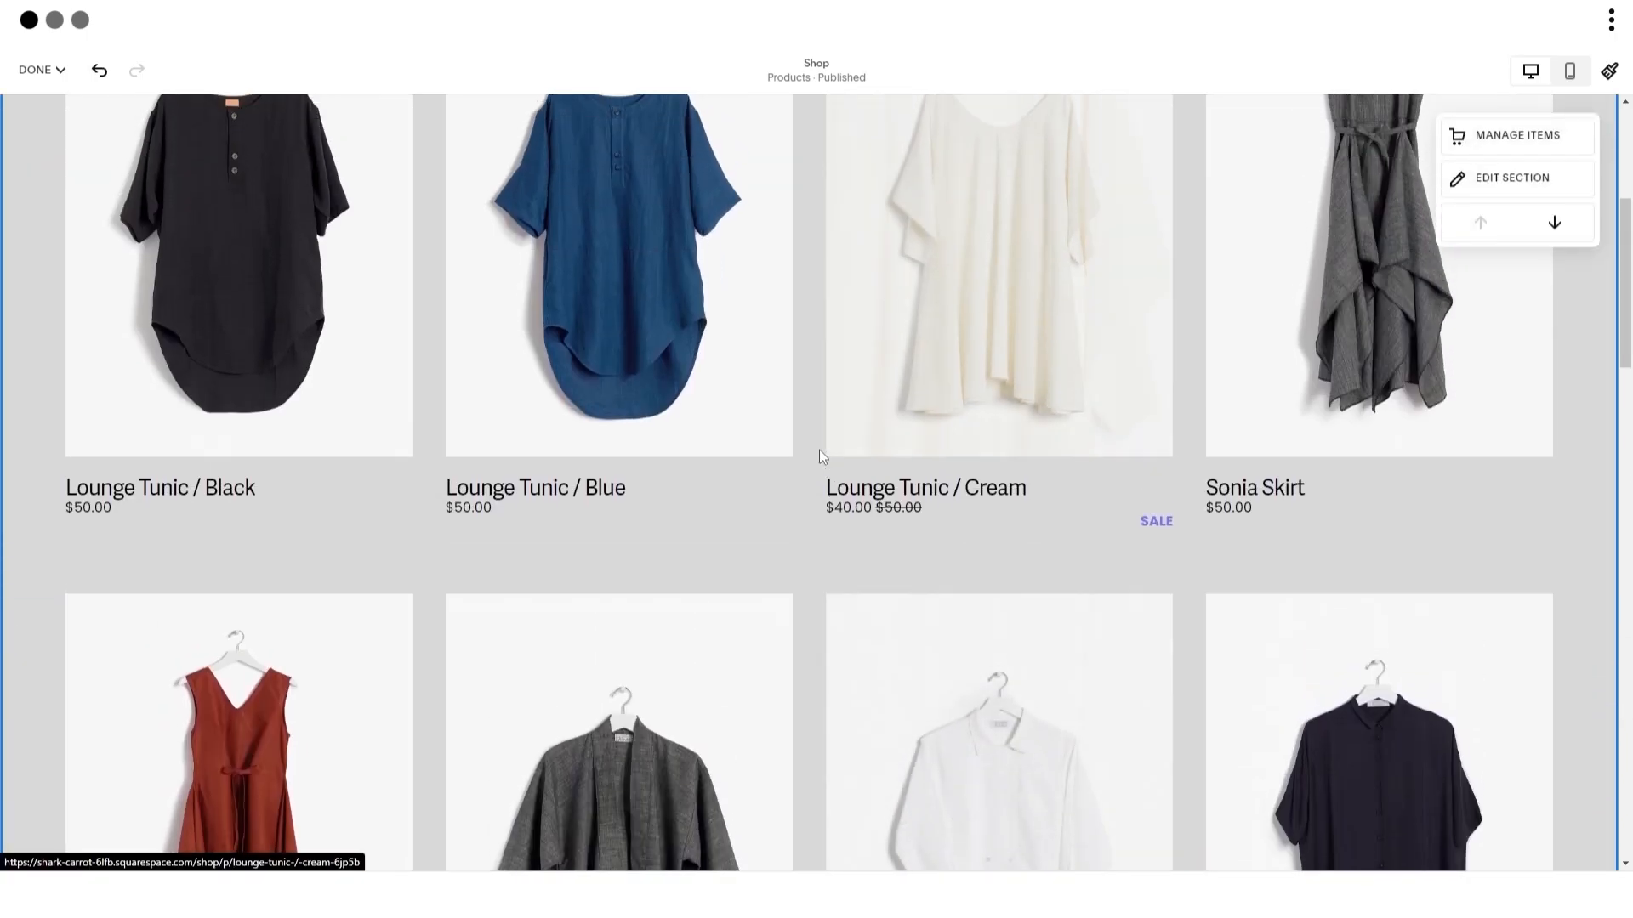
pyautogui.scroll(5, 822, 449)
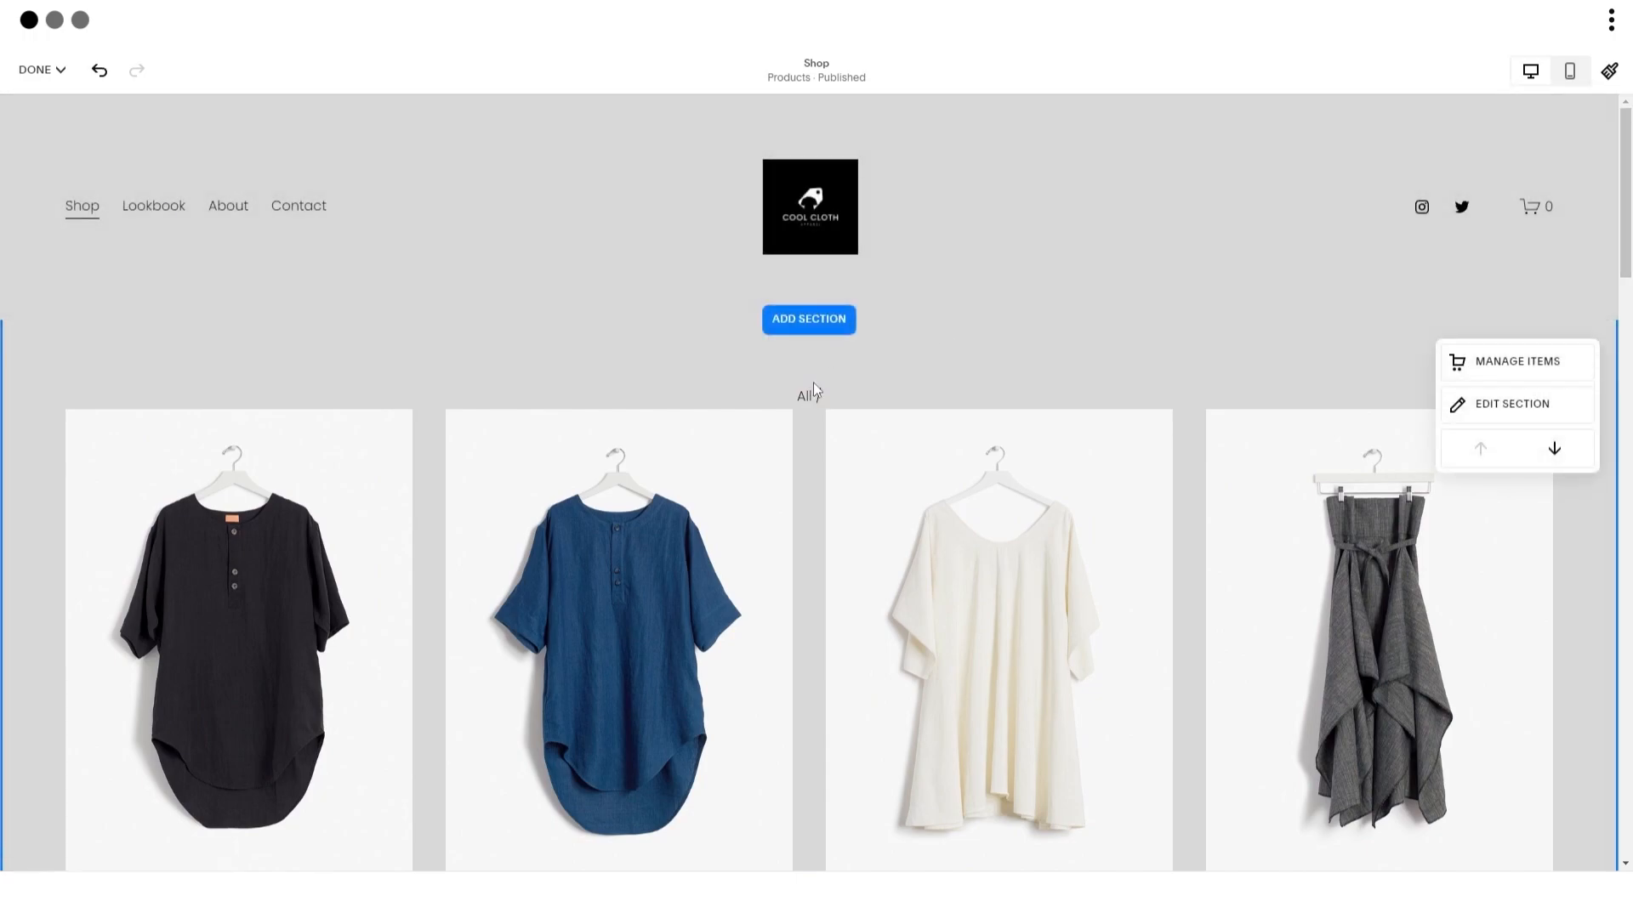
pyautogui.scroll(-12, 814, 390)
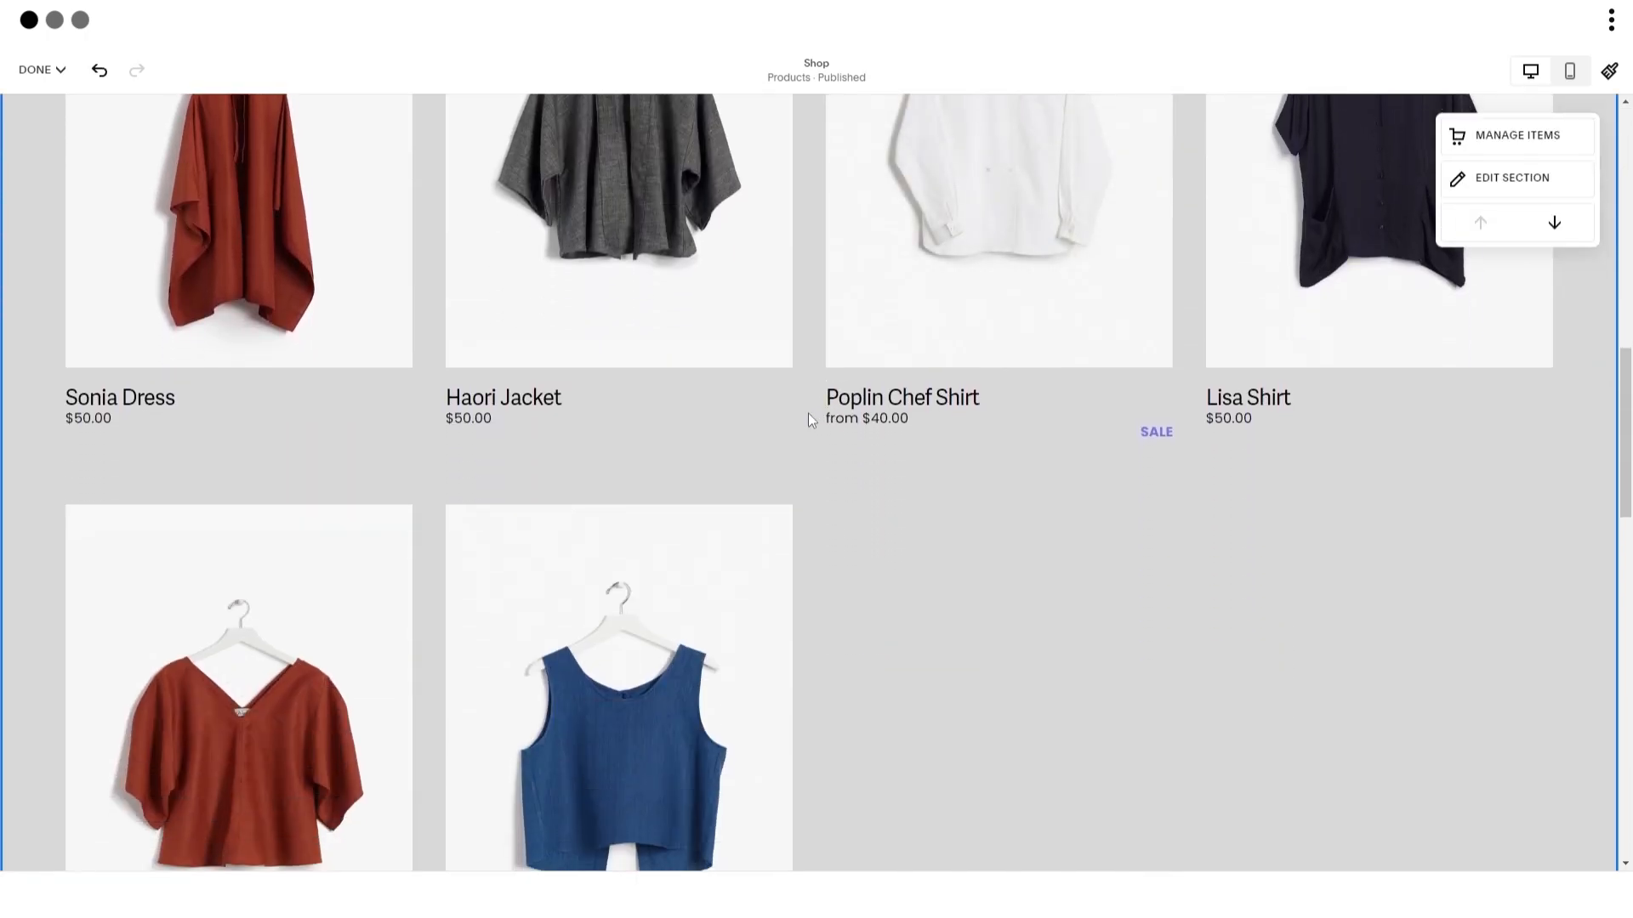
pyautogui.scroll(-15, 810, 416)
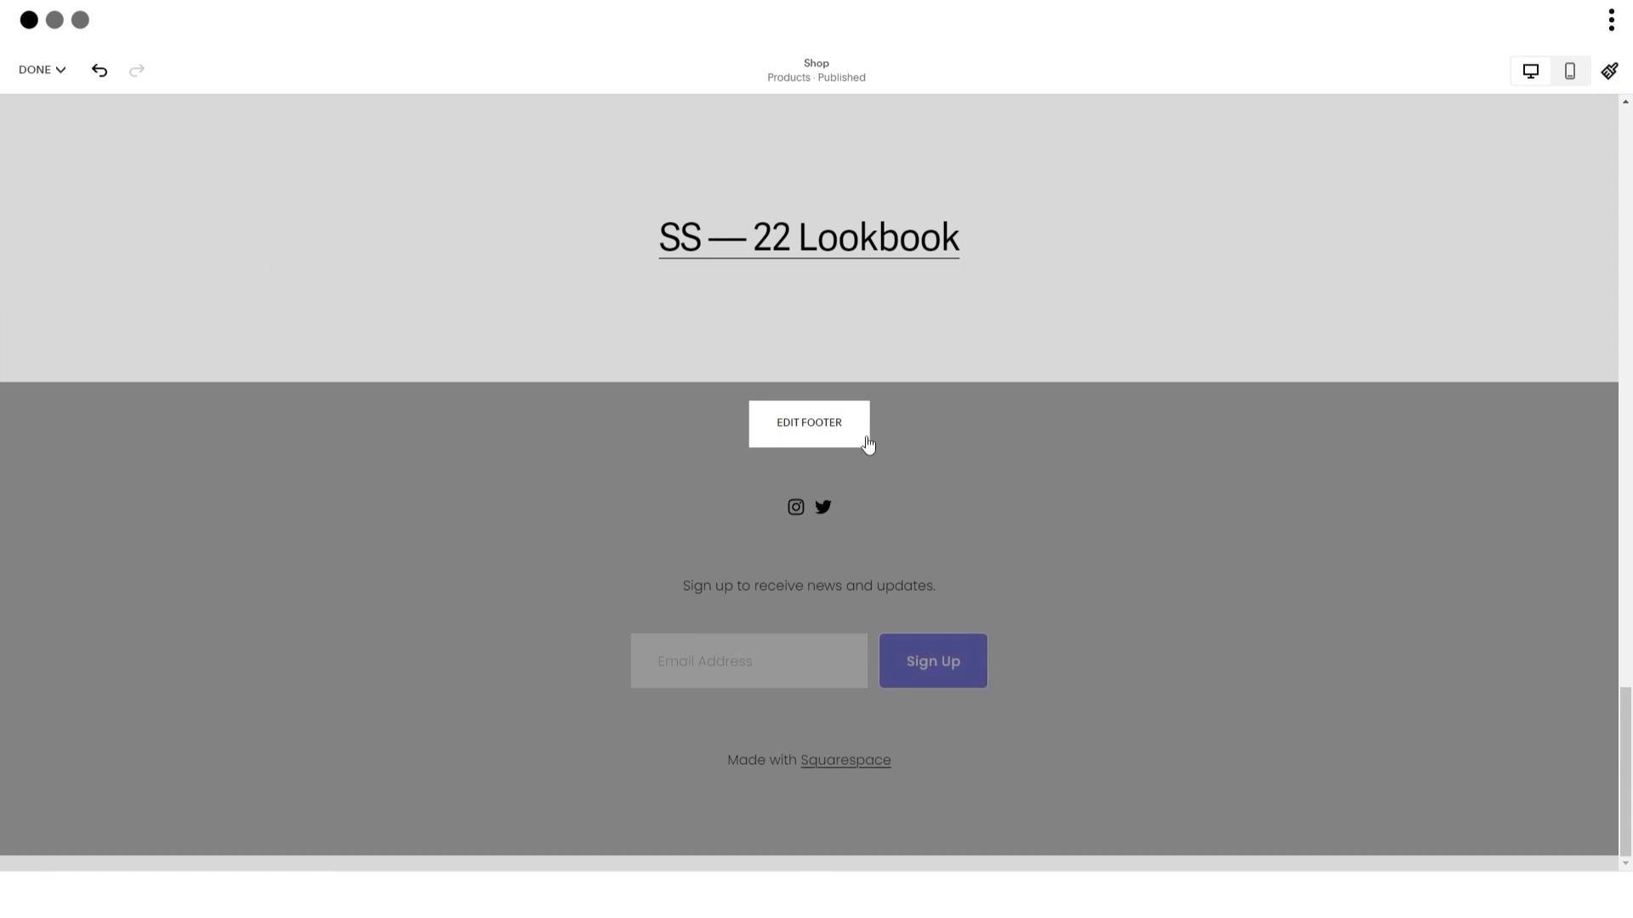
pyautogui.scroll(20, 932, 467)
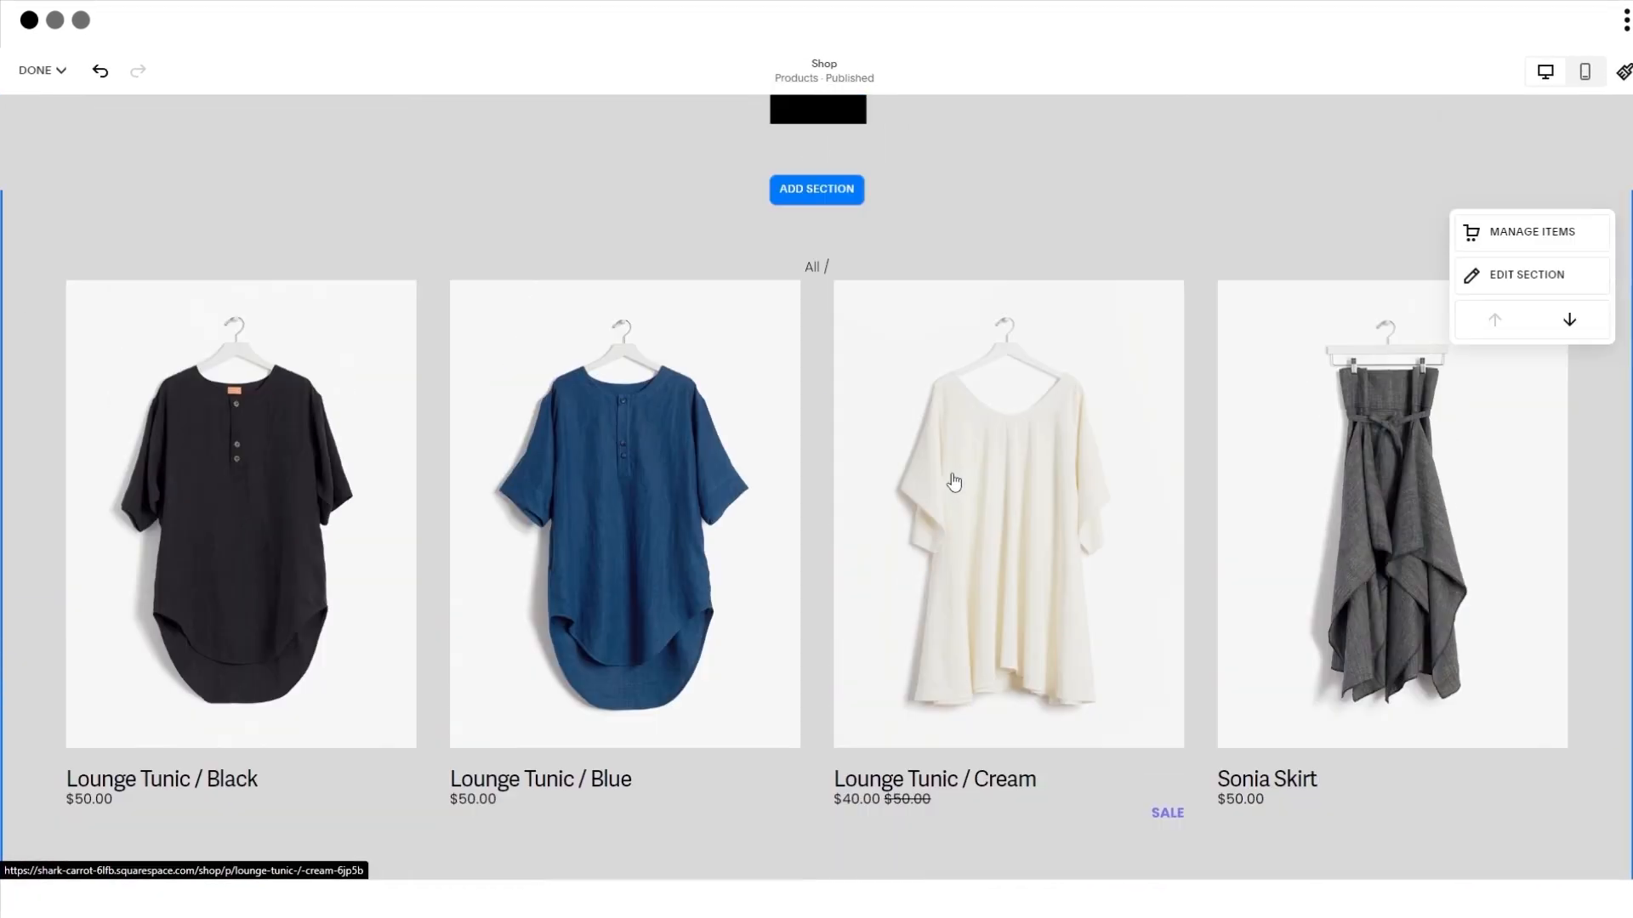
# Step: Save the Shop page changes and leave the page editor
pyautogui.click(38, 78)
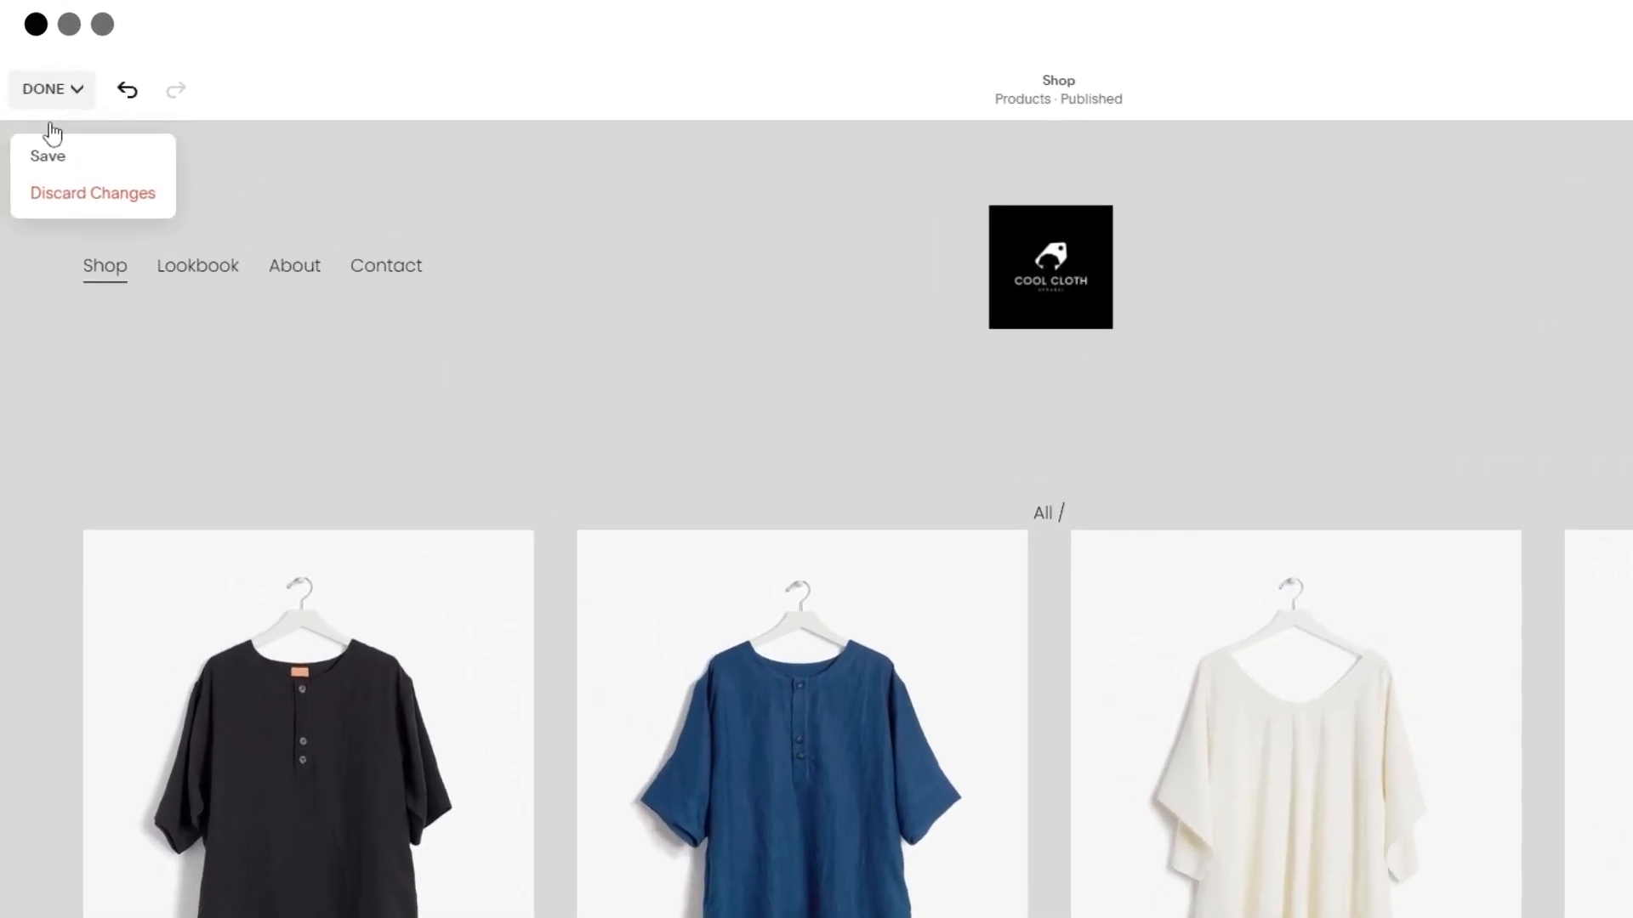
pyautogui.click(47, 154)
pyautogui.click(86, 260)
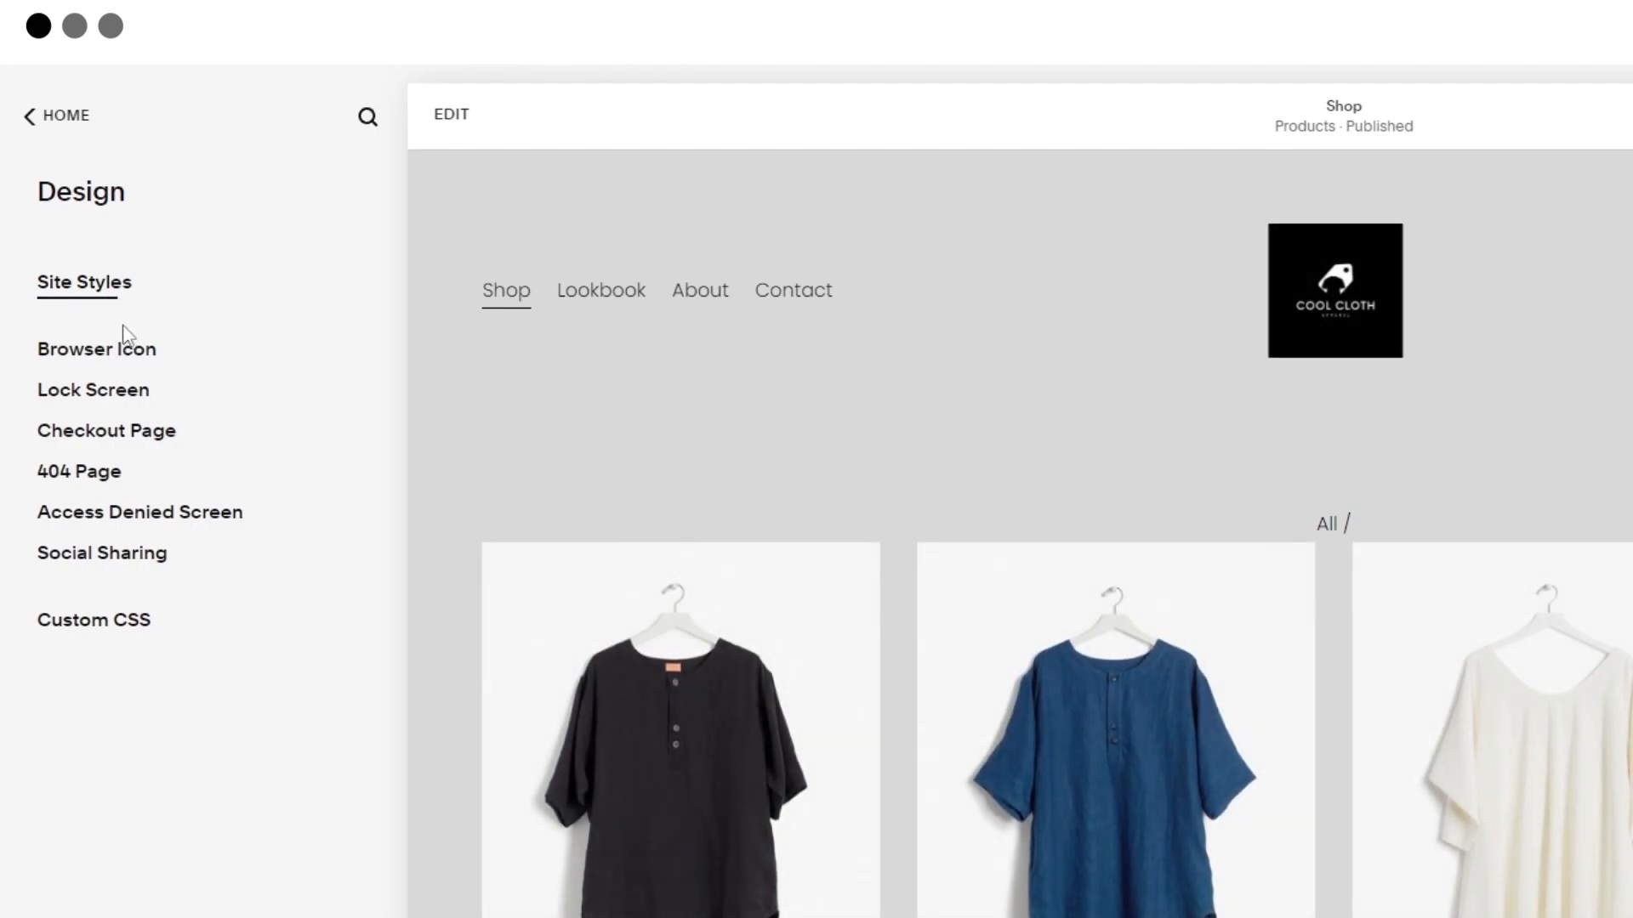
# Step: Open the site's page list and check which page types can be added to the main navigation
pyautogui.click(61, 118)
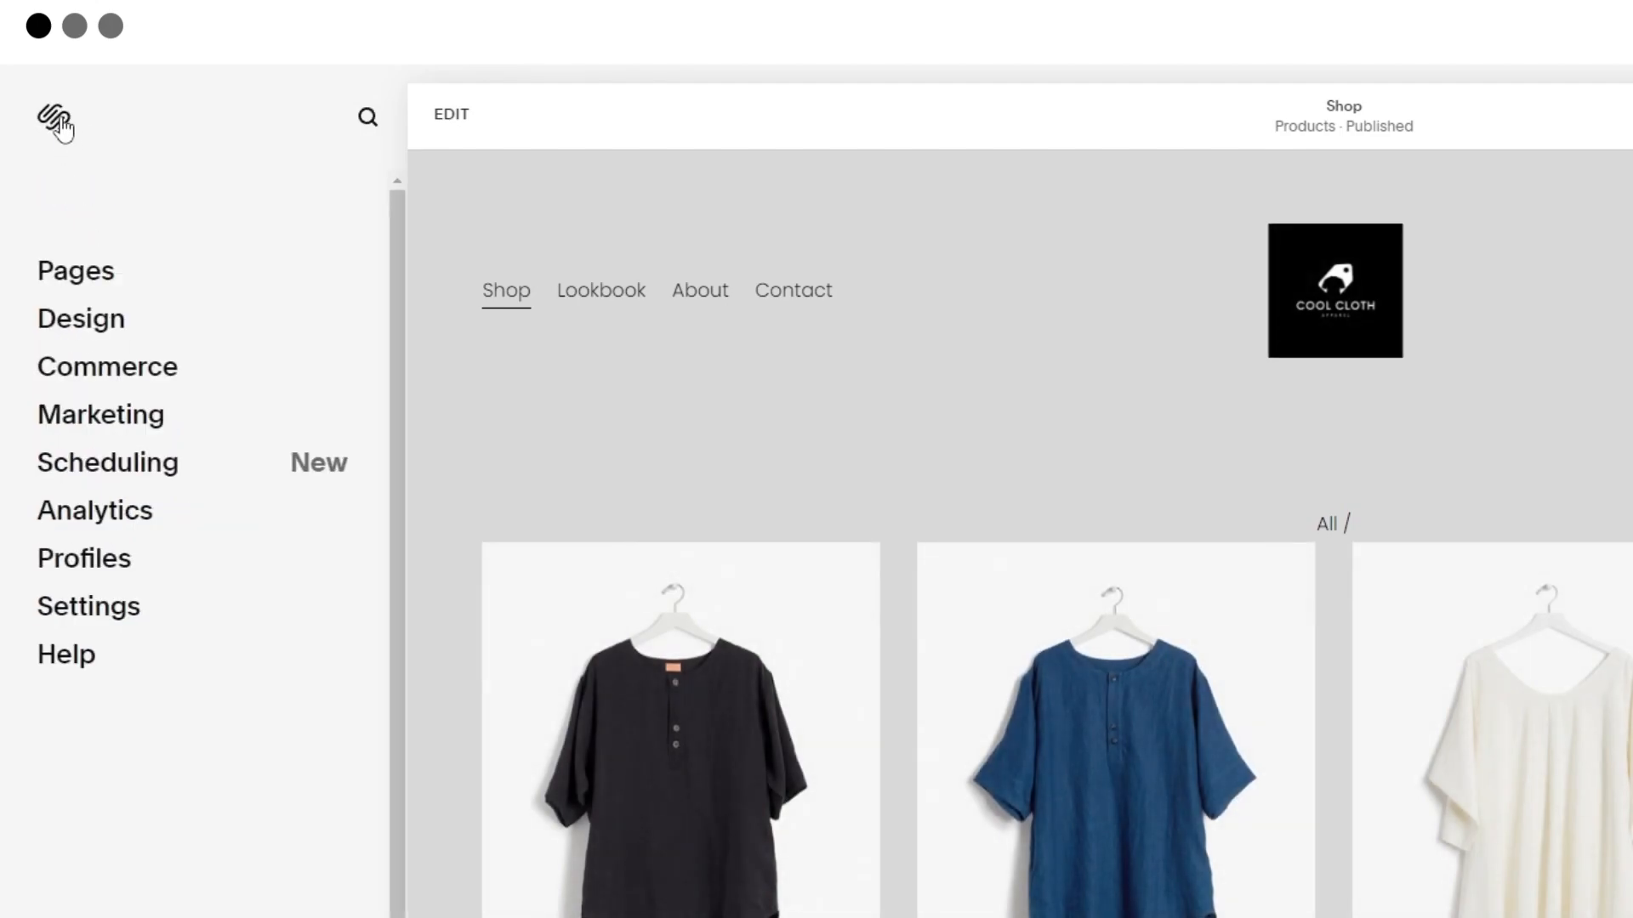
pyautogui.click(111, 284)
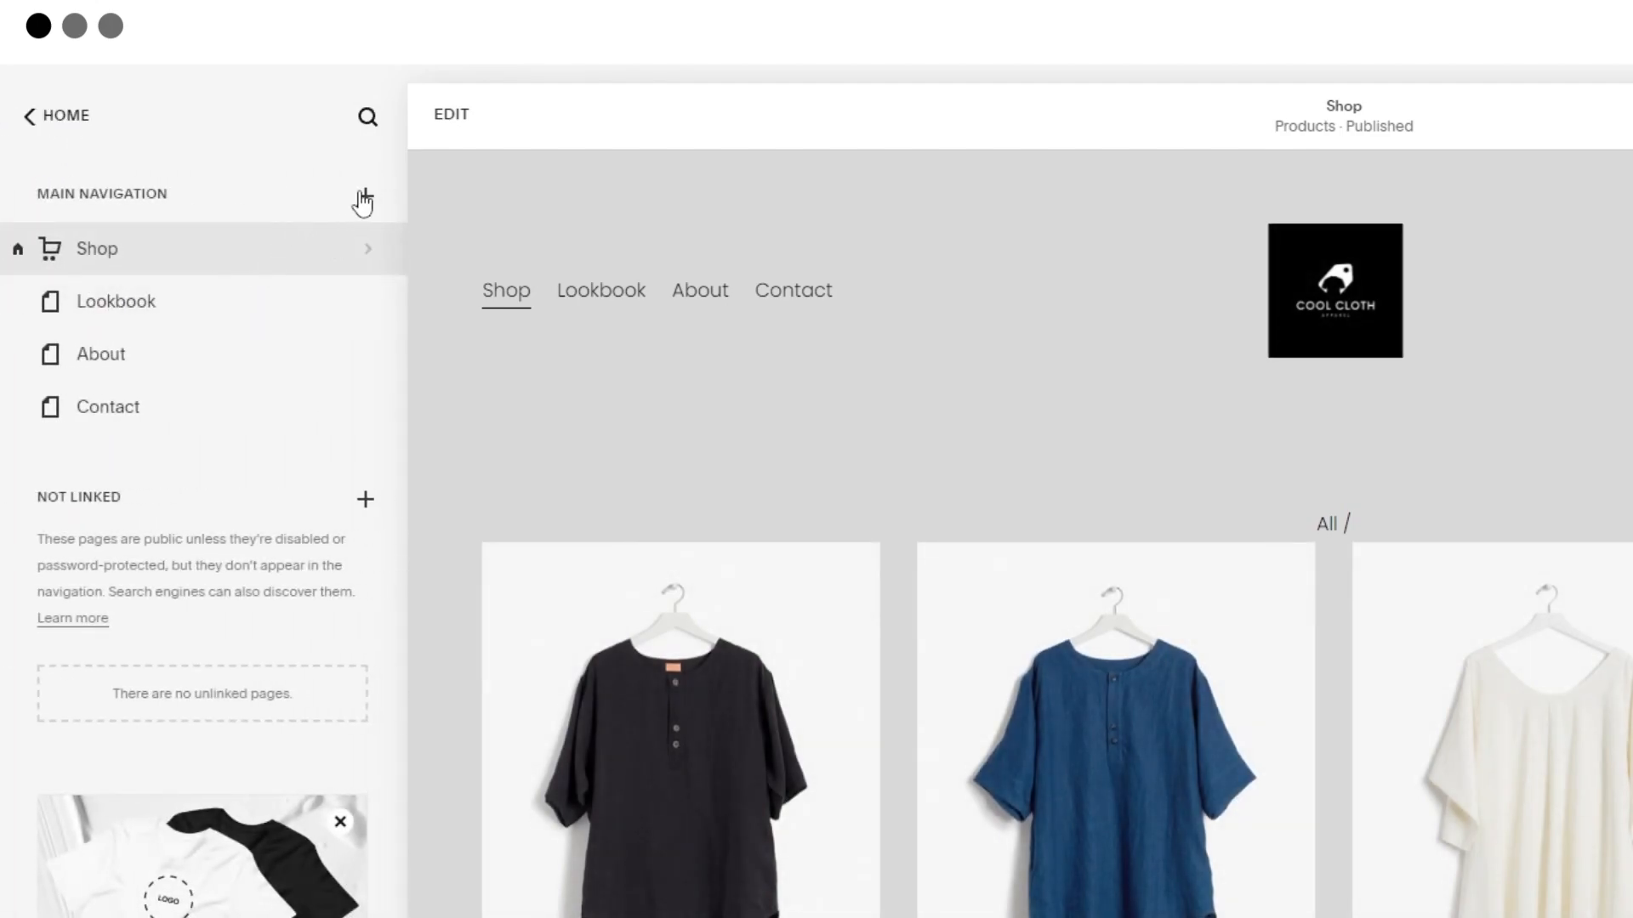
pyautogui.click(364, 202)
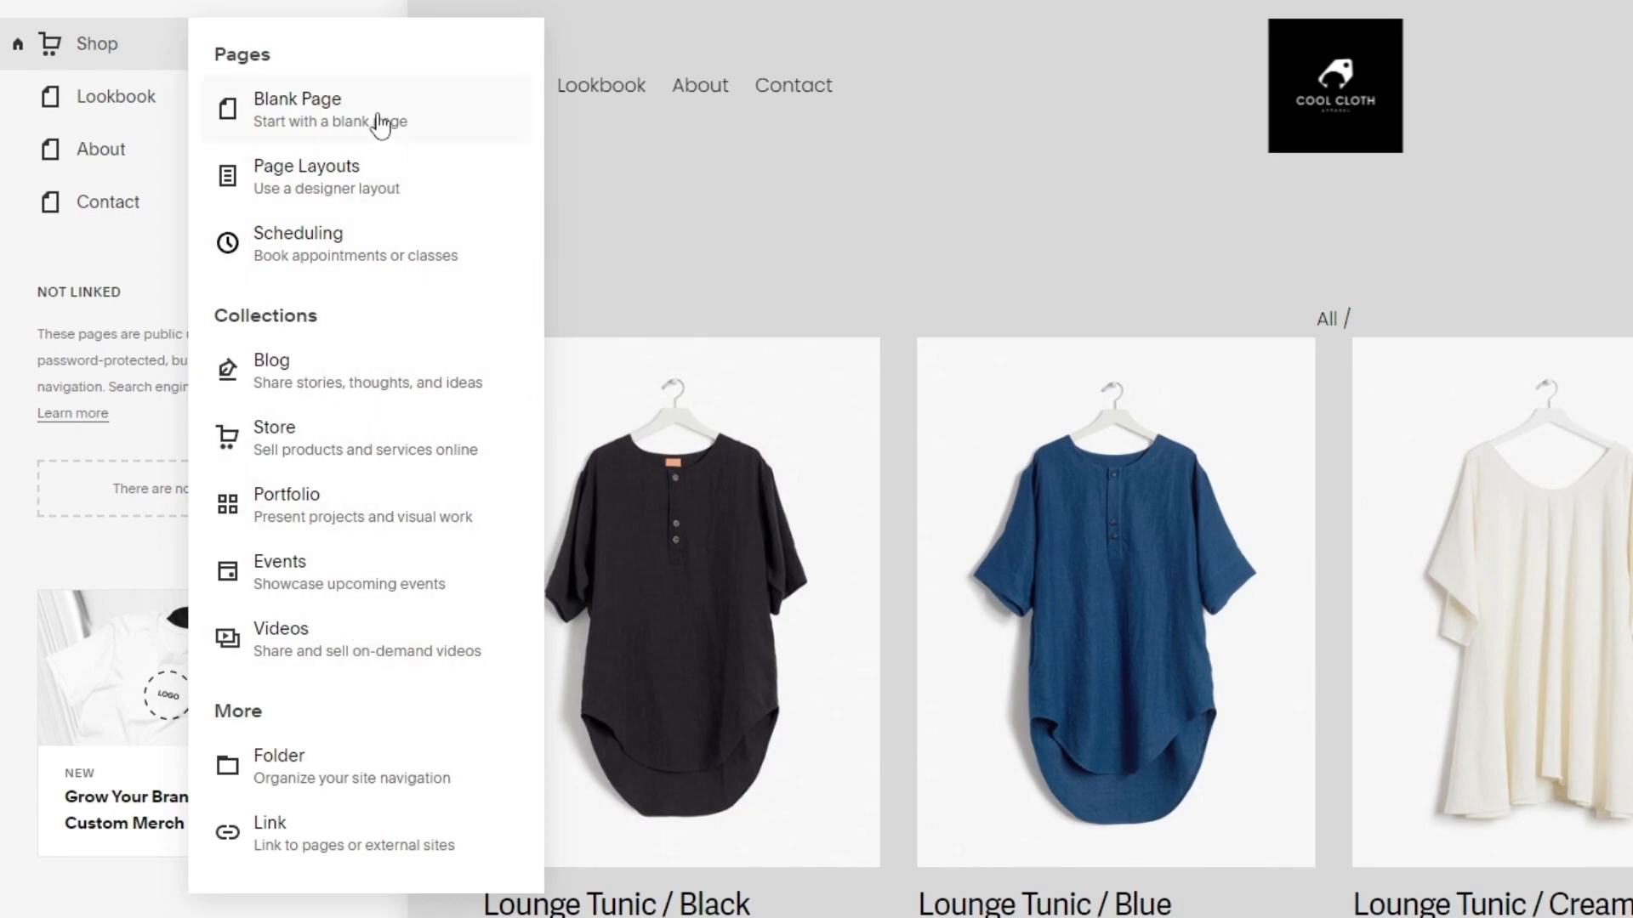
pyautogui.click(60, 542)
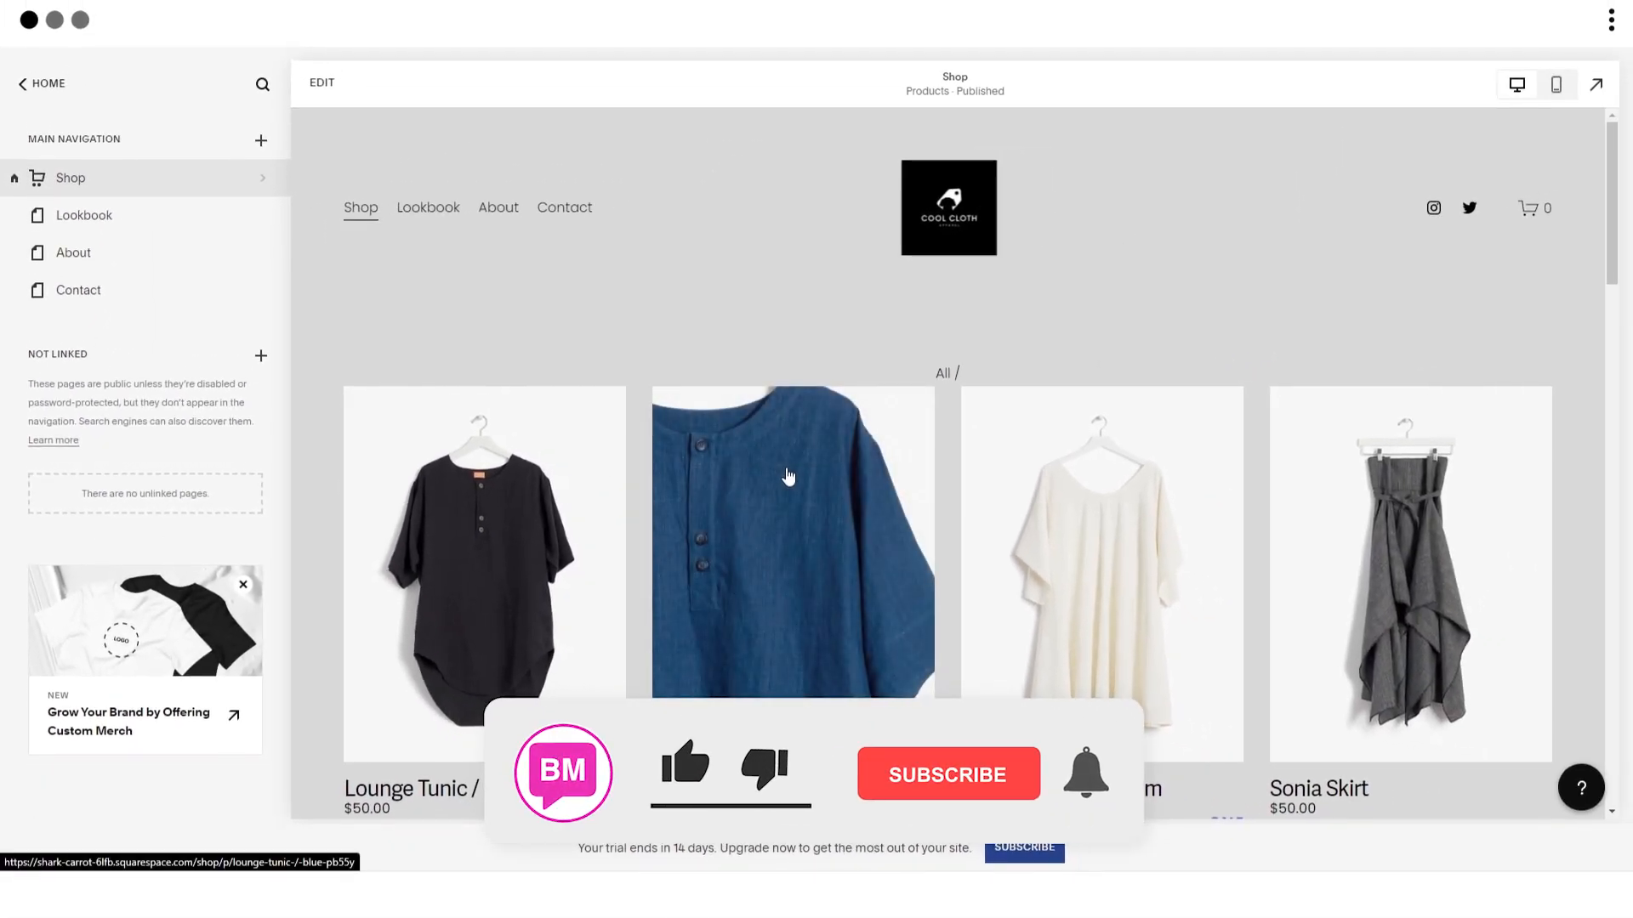
pyautogui.scroll(-5, 788, 476)
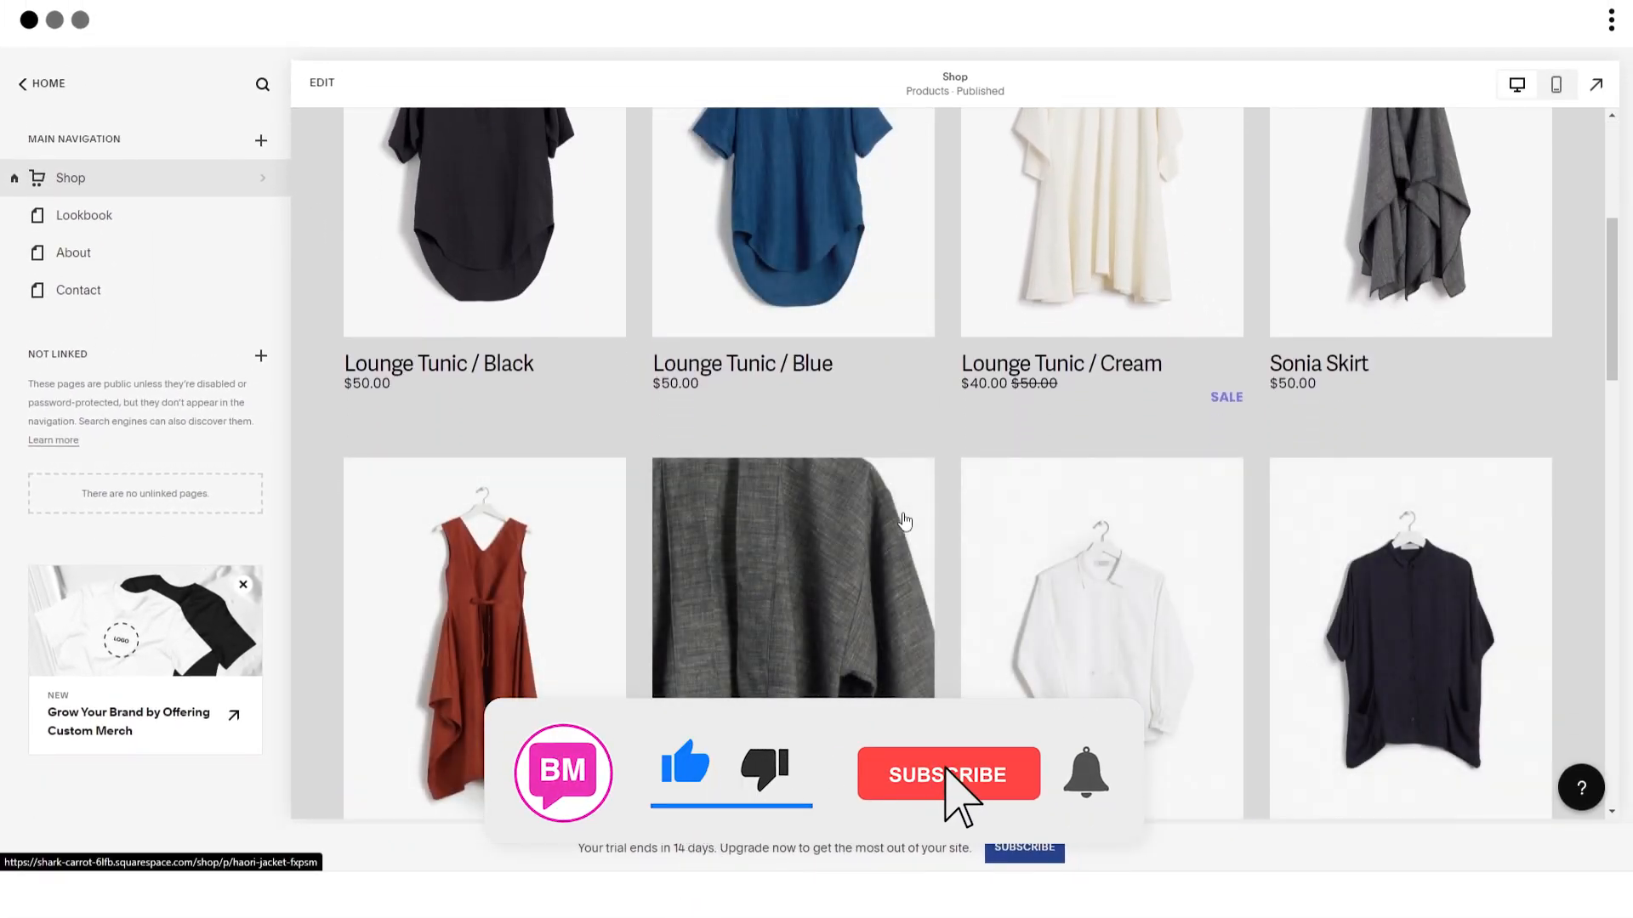